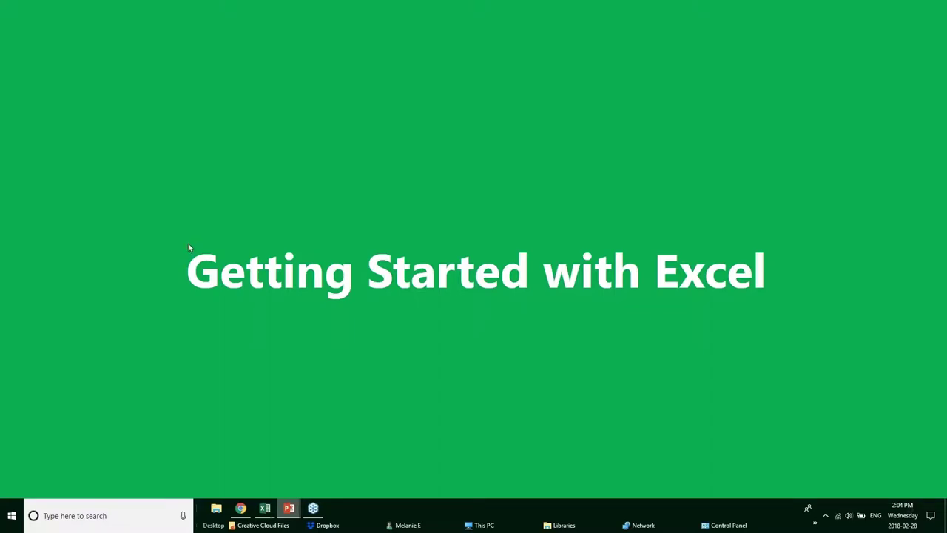
Step: Advance the slideshow from the Getting Started with Excel title slide to the Navigation slide
{"action": "left_click", "coordinate": [331, 472]}
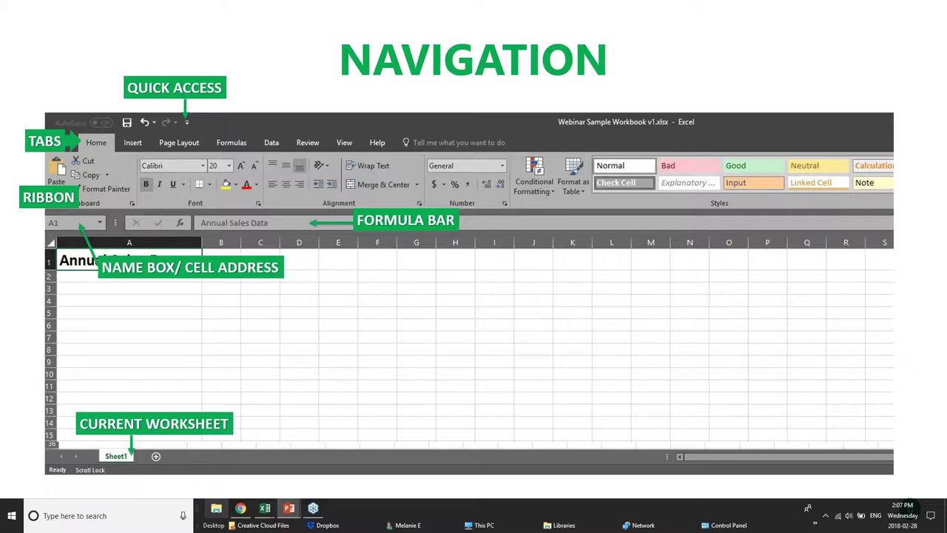
Step: Advance the presentation to the Adding Data slide showing the Get Data From File options
{"action": "left_click", "coordinate": [360, 365]}
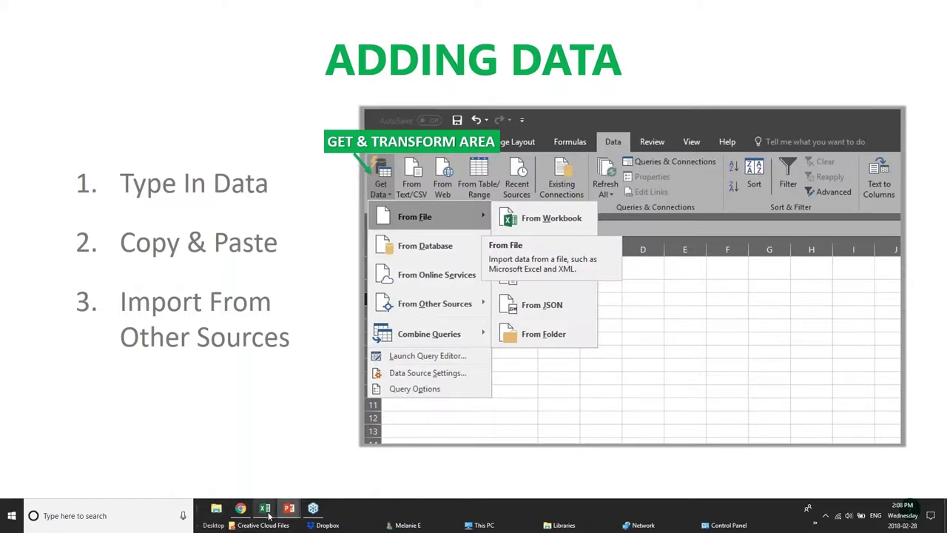
{"action": "mouse_move", "coordinate": [268, 516]}
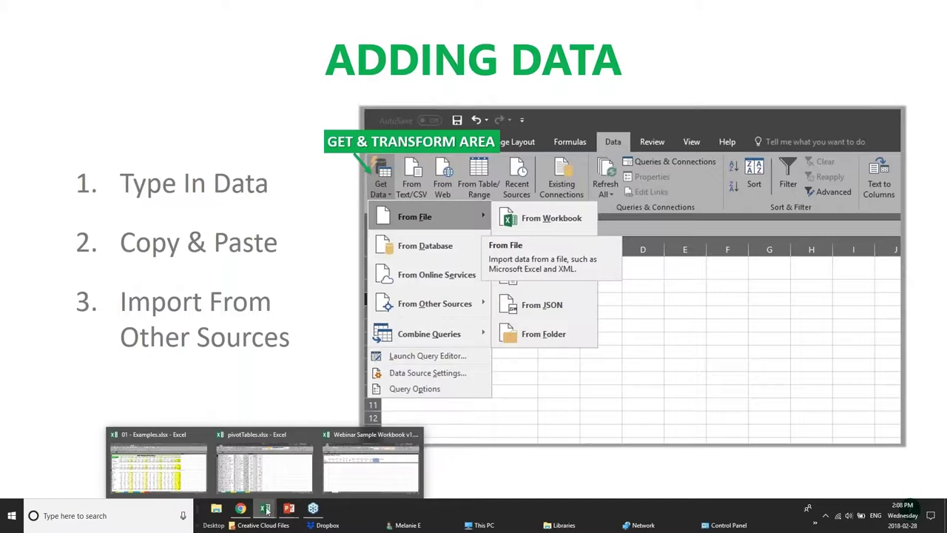
Step: Switch to the Webinar Sample Workbook v1 in Excel and select a cell on its sales sheet
{"action": "left_click", "coordinate": [255, 455]}
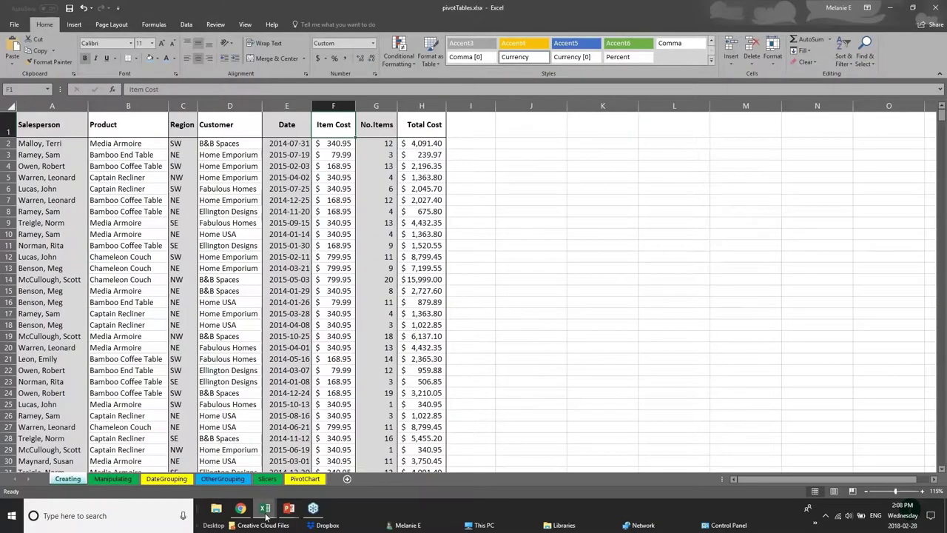
{"action": "left_click", "coordinate": [339, 485]}
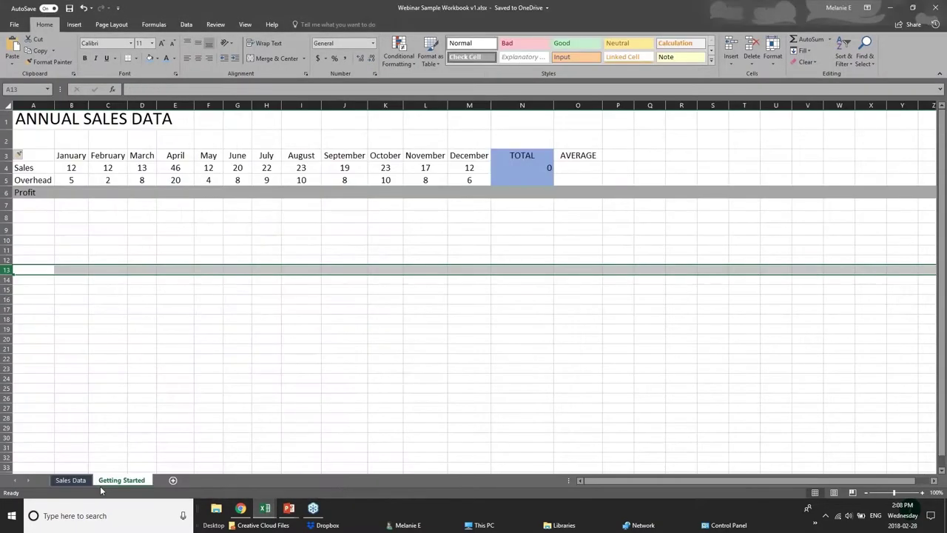
{"action": "left_click", "coordinate": [212, 283]}
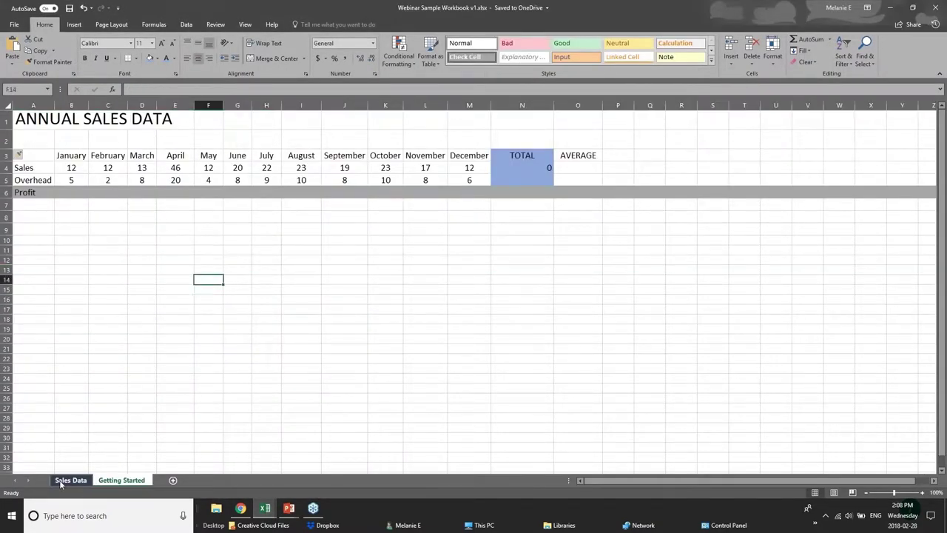
Step: Add a new blank worksheet, Sheet1, after the Getting Started sheet
{"action": "left_click", "coordinate": [172, 481]}
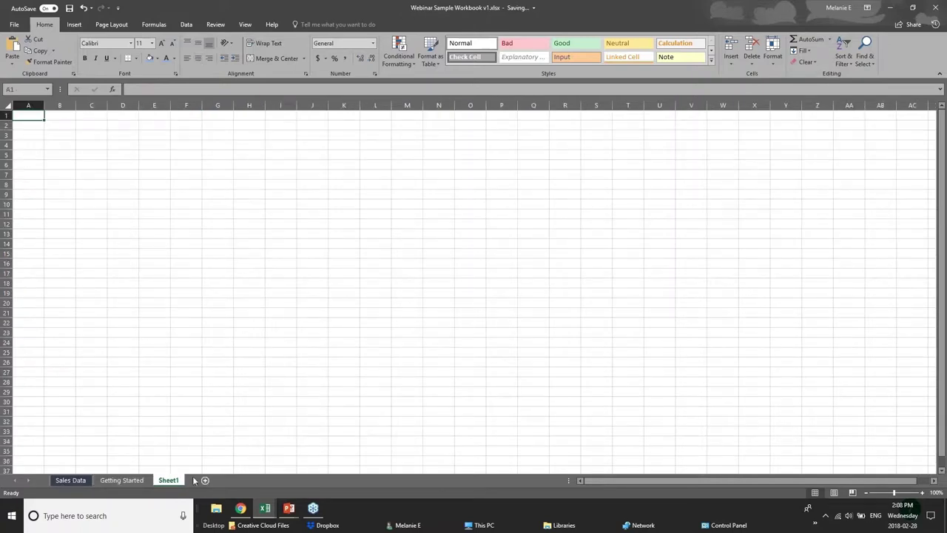
{"action": "left_click", "coordinate": [935, 8]}
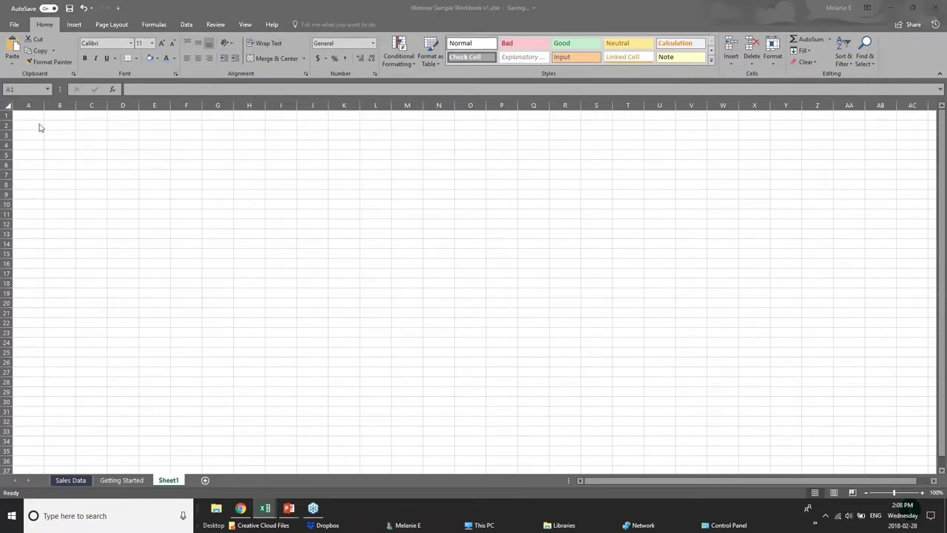
{"action": "left_click", "coordinate": [117, 8]}
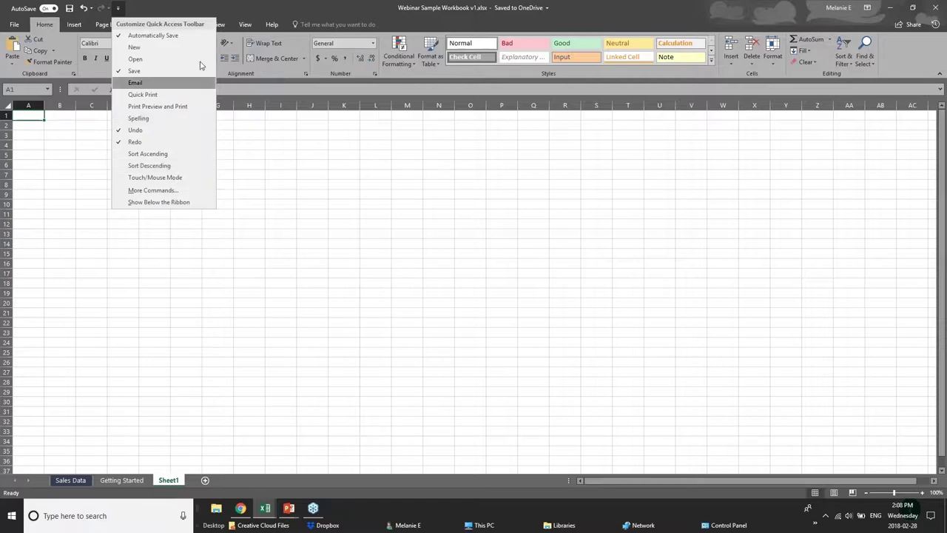
{"action": "left_click", "coordinate": [194, 9]}
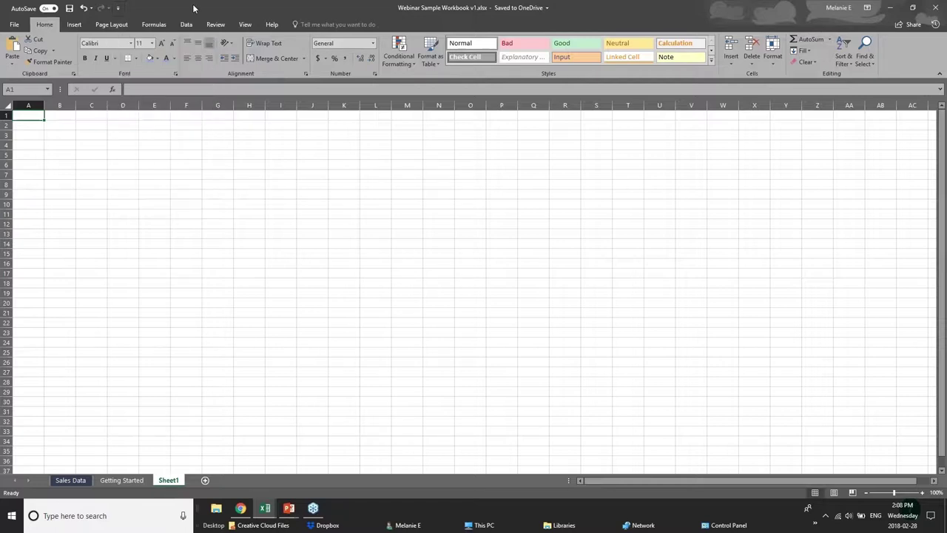
{"action": "left_click", "coordinate": [16, 24]}
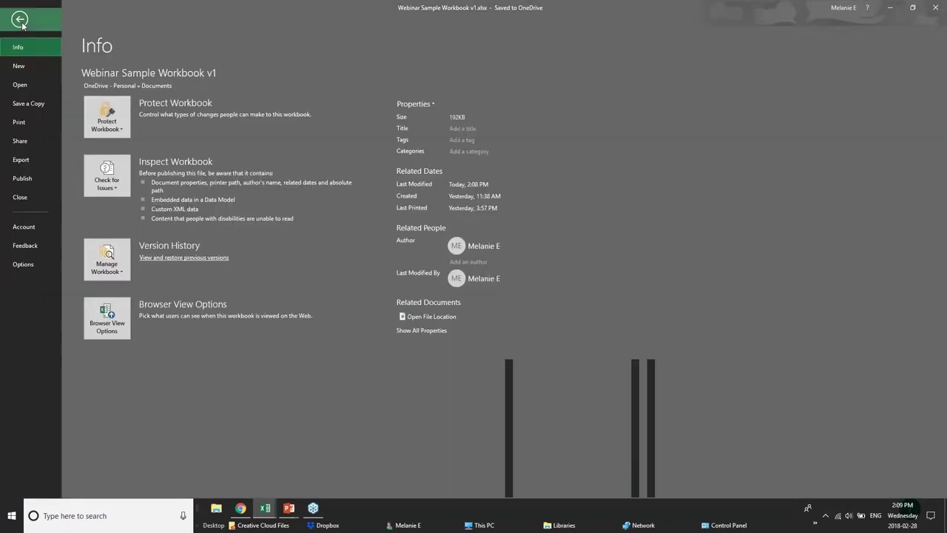
{"action": "left_click", "coordinate": [21, 24]}
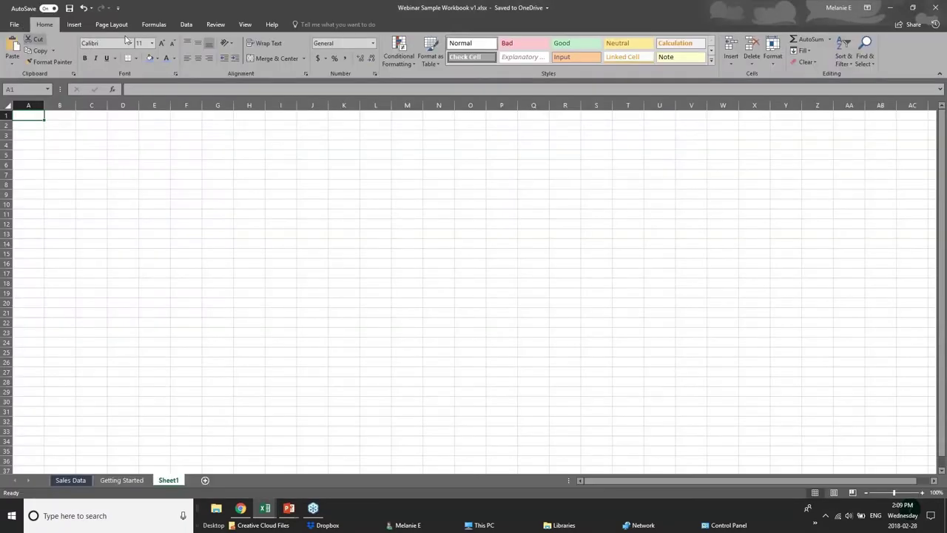
{"action": "left_click", "coordinate": [74, 24]}
{"action": "left_click", "coordinate": [111, 25]}
{"action": "left_click", "coordinate": [155, 24]}
{"action": "left_click", "coordinate": [185, 24]}
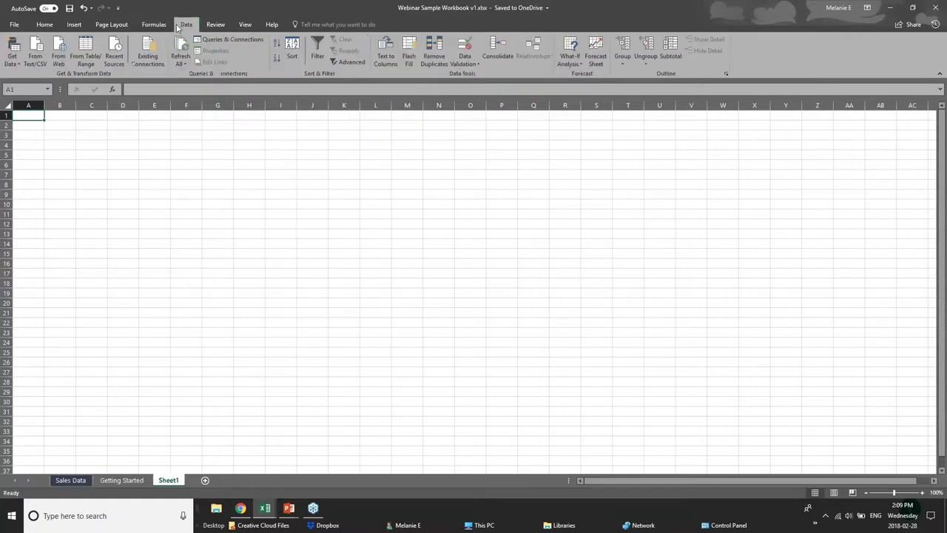
{"action": "left_click", "coordinate": [215, 24]}
{"action": "left_click", "coordinate": [245, 24]}
{"action": "left_click", "coordinate": [269, 25]}
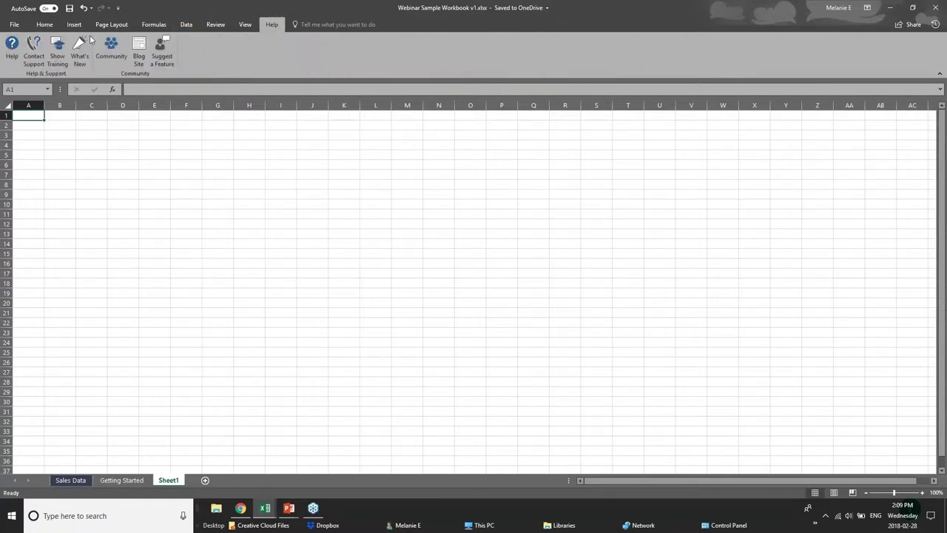
{"action": "left_click", "coordinate": [45, 25]}
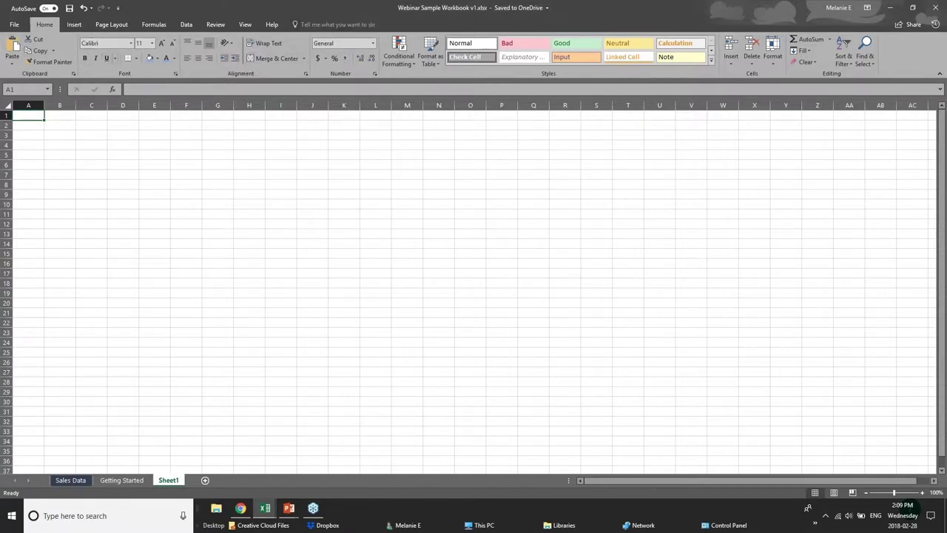
{"action": "left_click", "coordinate": [74, 24]}
{"action": "left_click", "coordinate": [109, 25]}
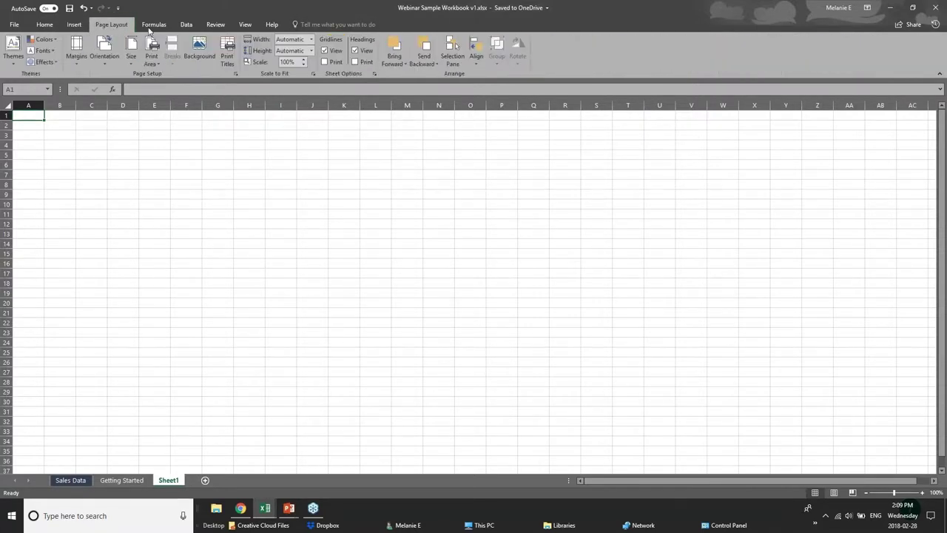
{"action": "left_click", "coordinate": [153, 25]}
{"action": "left_click", "coordinate": [73, 26]}
{"action": "left_click", "coordinate": [51, 24]}
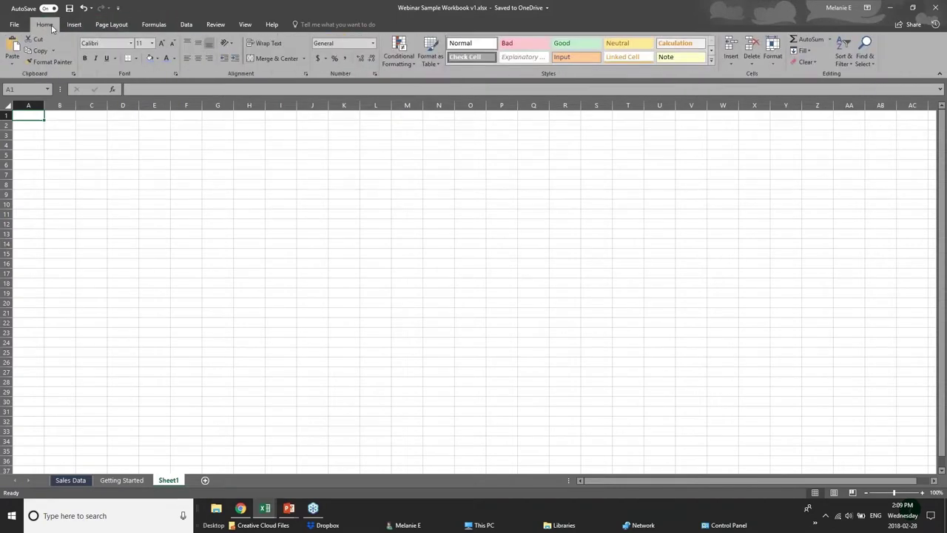
{"action": "left_click", "coordinate": [123, 134]}
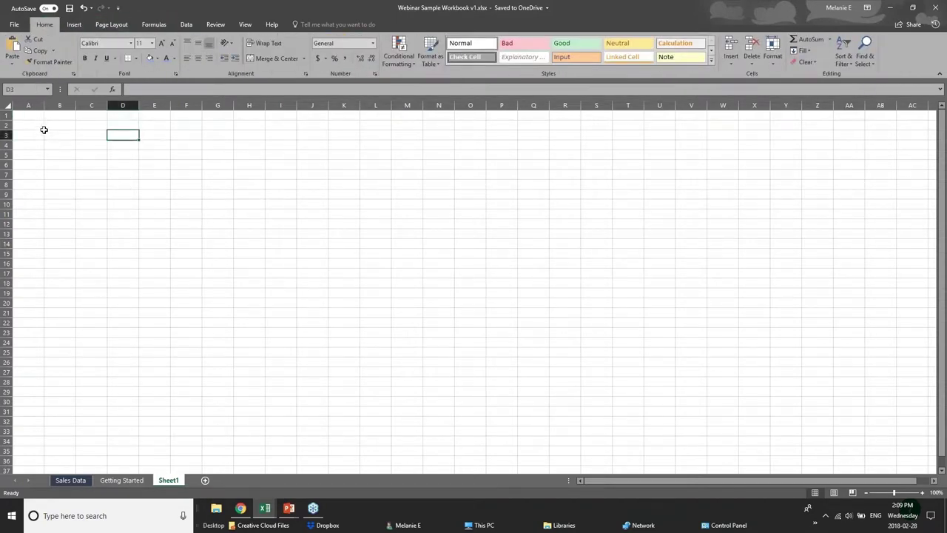
Step: Demonstrate cell references on Sheet1 by selecting cells B3 through E3
{"action": "left_click", "coordinate": [28, 89]}
{"action": "key", "text": "BackSpace"}
{"action": "left_click", "coordinate": [130, 136]}
{"action": "left_click", "coordinate": [60, 132]}
{"action": "left_click", "coordinate": [99, 134]}
{"action": "left_click", "coordinate": [120, 137]}
{"action": "left_click", "coordinate": [151, 136]}
Step: Check E3's reference, select A3 and widen column A
{"action": "left_click", "coordinate": [23, 89]}
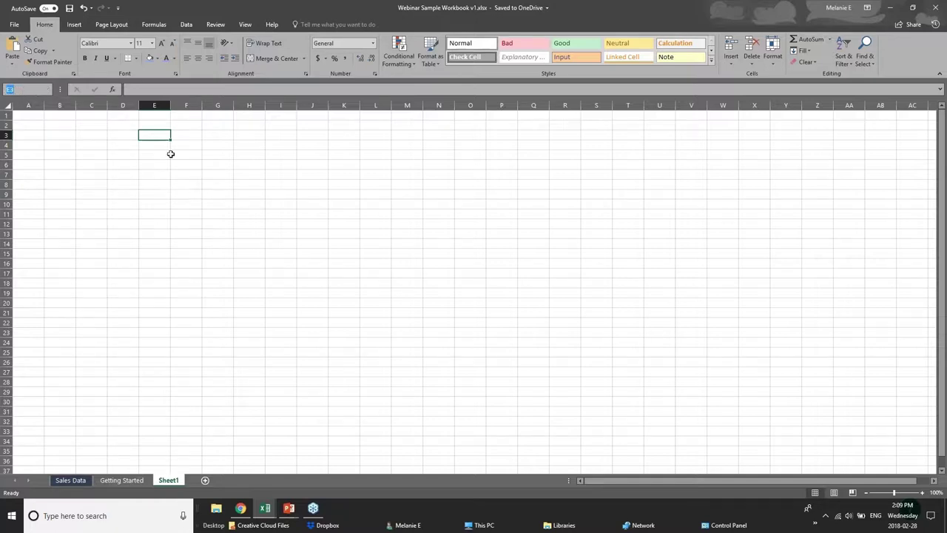
{"action": "left_click", "coordinate": [156, 136]}
{"action": "left_click", "coordinate": [26, 135]}
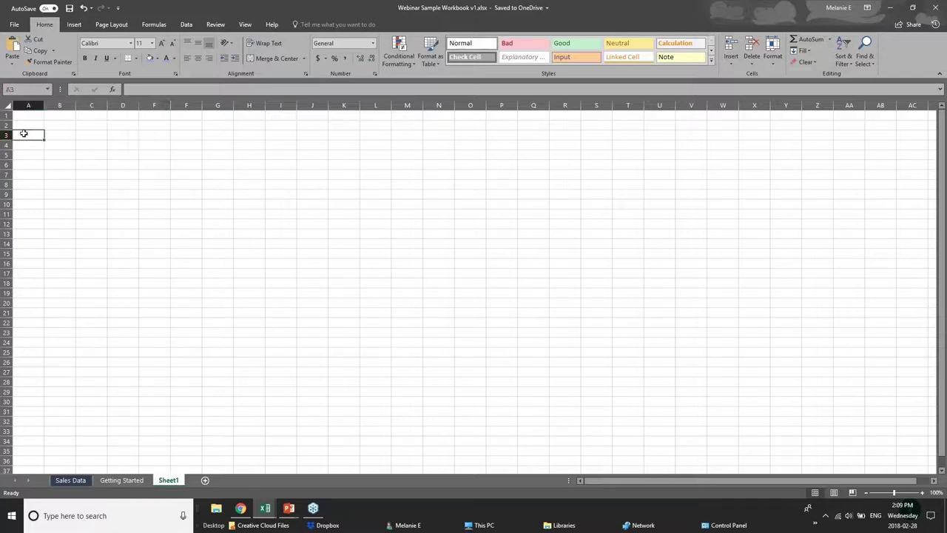
{"action": "left_click_drag", "start_coordinate": [75, 108], "coordinate": [76, 108]}
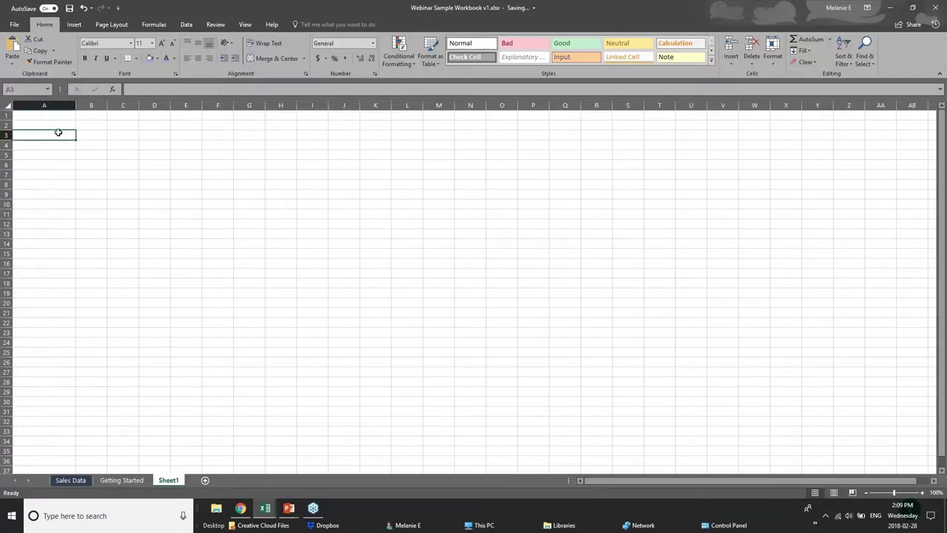
Step: Enter the label 'Sales Numbers' in cell A3, correcting the typo
{"action": "type", "text": "S"}
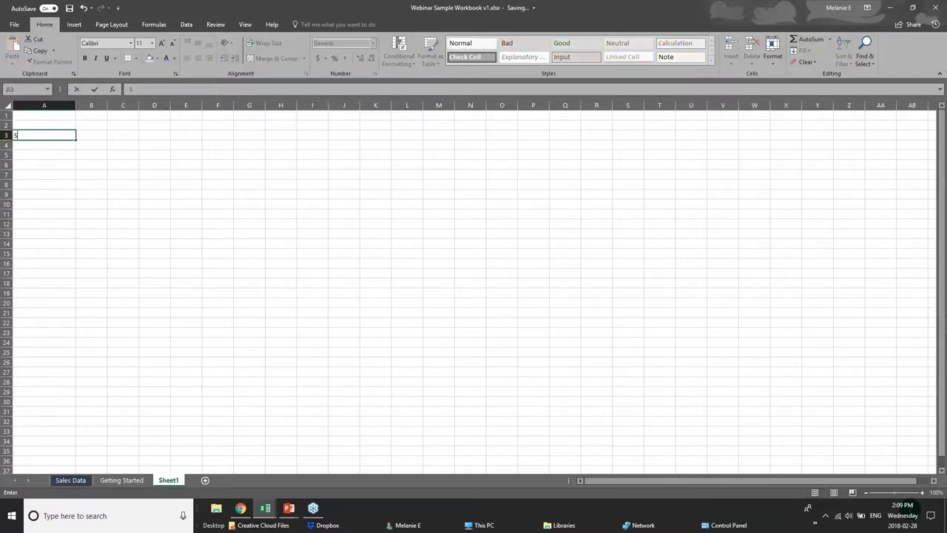
{"action": "type", "text": "ales Numnber"}
{"action": "key", "text": "BackSpace"}
{"action": "key", "text": "BackSpace"}
{"action": "key", "text": "BackSpace"}
{"action": "key", "text": "BackSpace"}
{"action": "type", "text": "bers"}
{"action": "left_click", "coordinate": [59, 155]}
{"action": "left_click", "coordinate": [59, 136]}
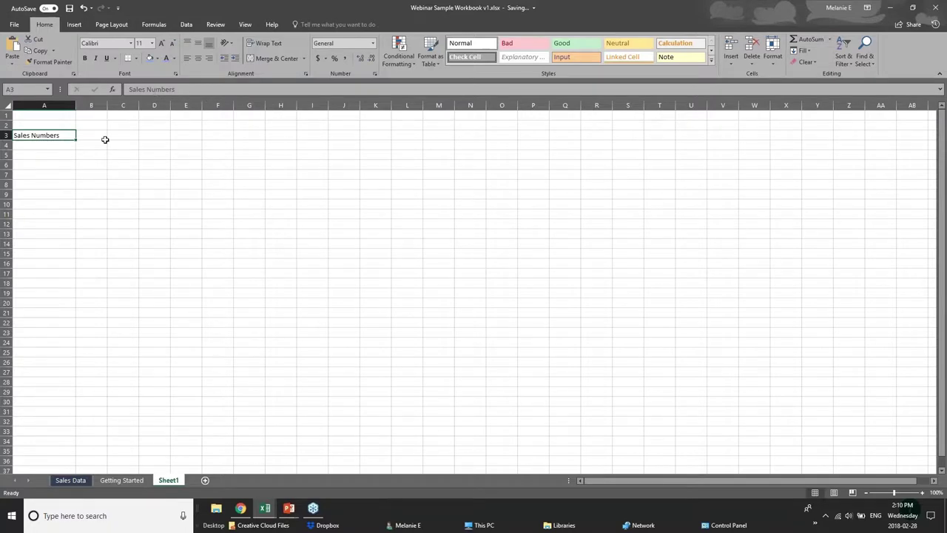
{"action": "left_click", "coordinate": [54, 148]}
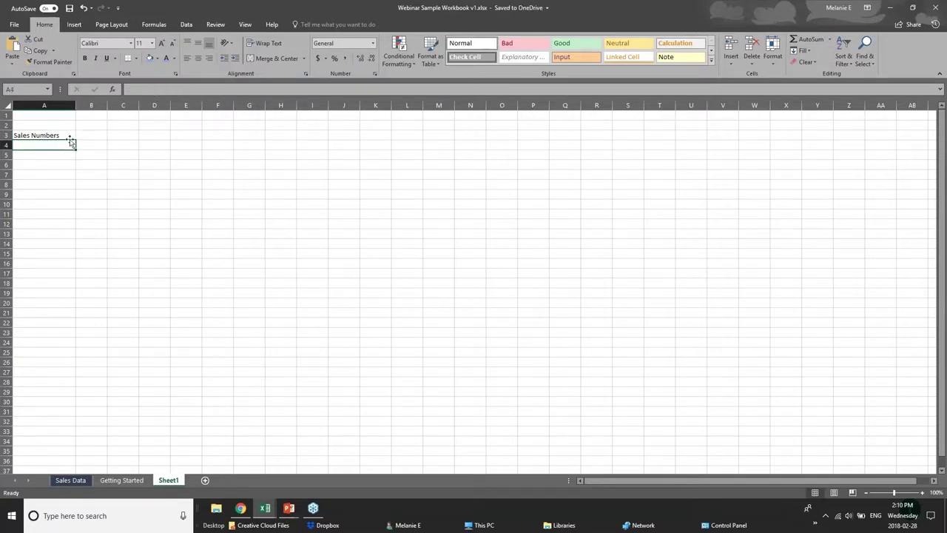
{"action": "left_click", "coordinate": [144, 89]}
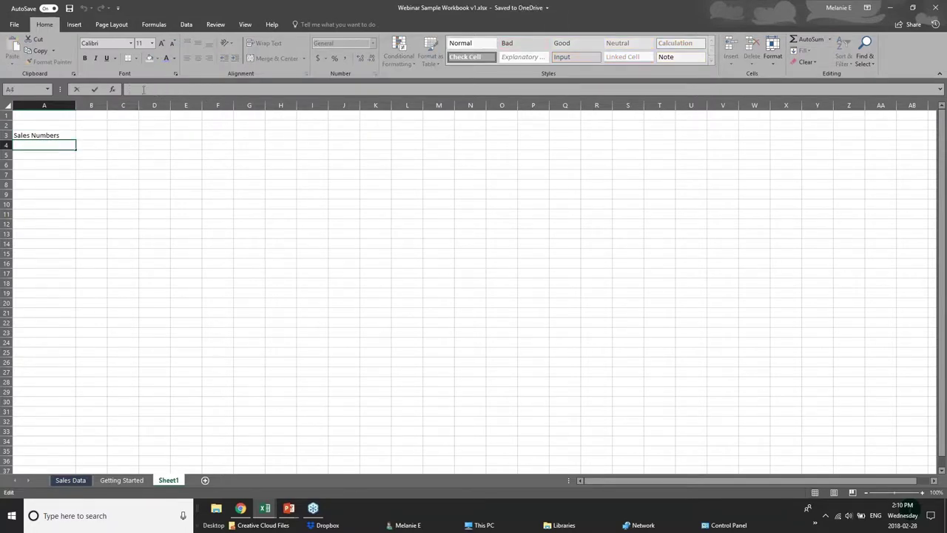
Step: Enter the date Jan 2018 in B2 and the sales figure 20 in B3
{"action": "left_click", "coordinate": [92, 136]}
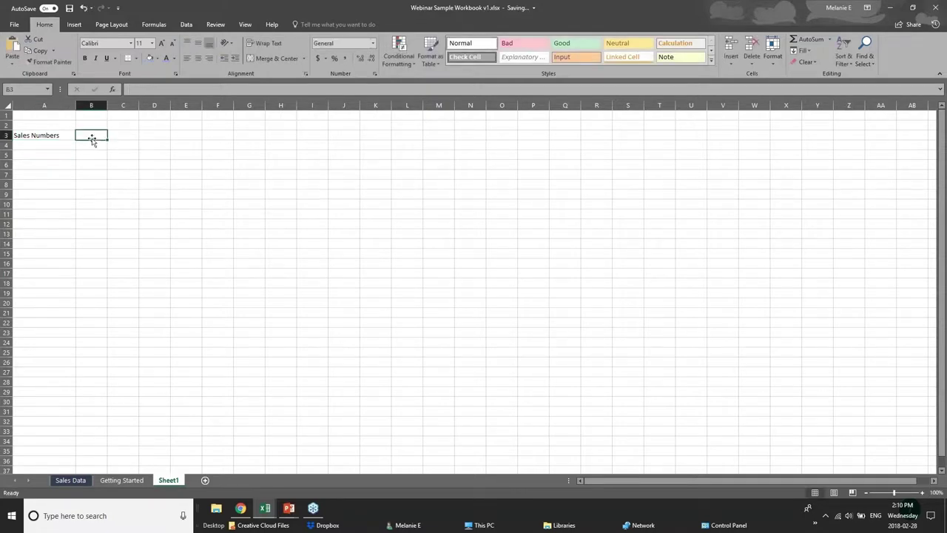
{"action": "left_click", "coordinate": [84, 124]}
{"action": "type", "text": "Jan 2018"}
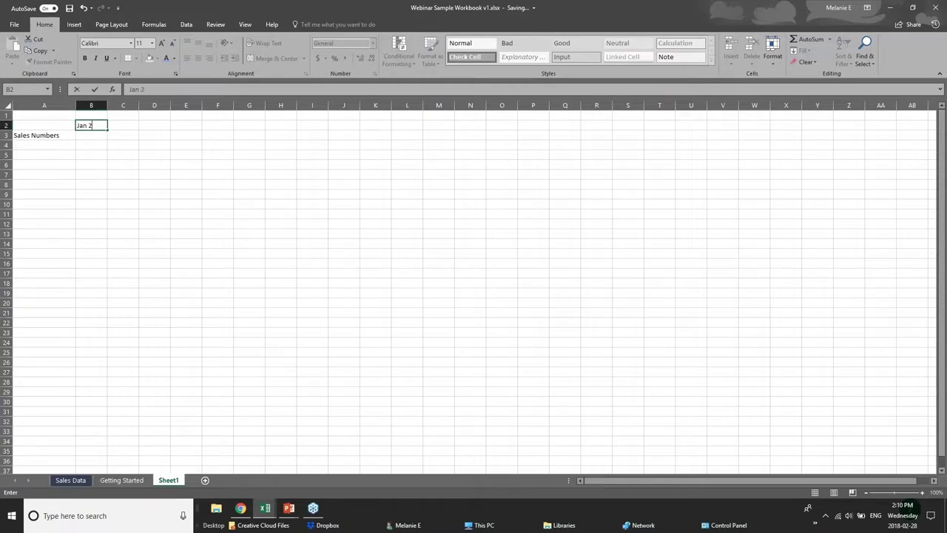
{"action": "left_click", "coordinate": [96, 135]}
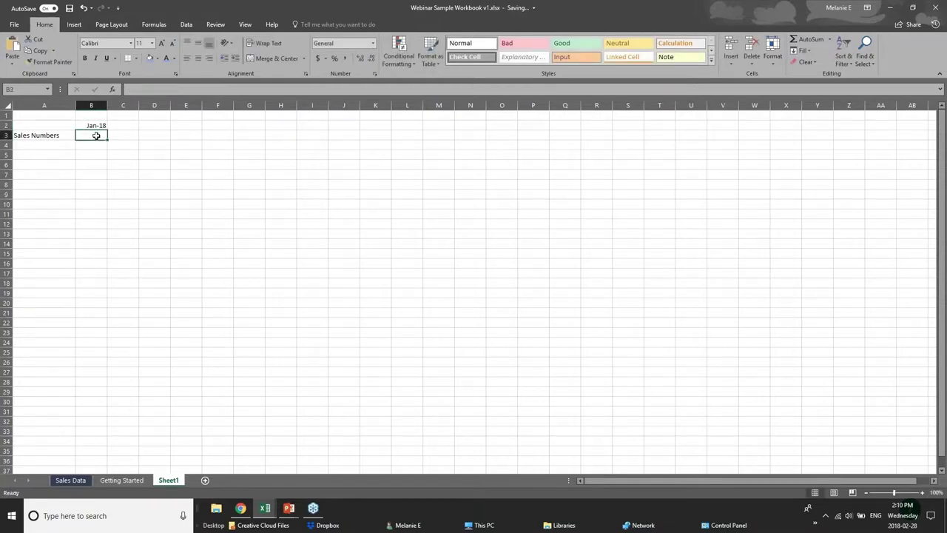
{"action": "type", "text": "20"}
{"action": "left_click", "coordinate": [58, 153]}
Step: Review the contents of A3 and B3 and the date stored in B2
{"action": "left_click", "coordinate": [52, 136]}
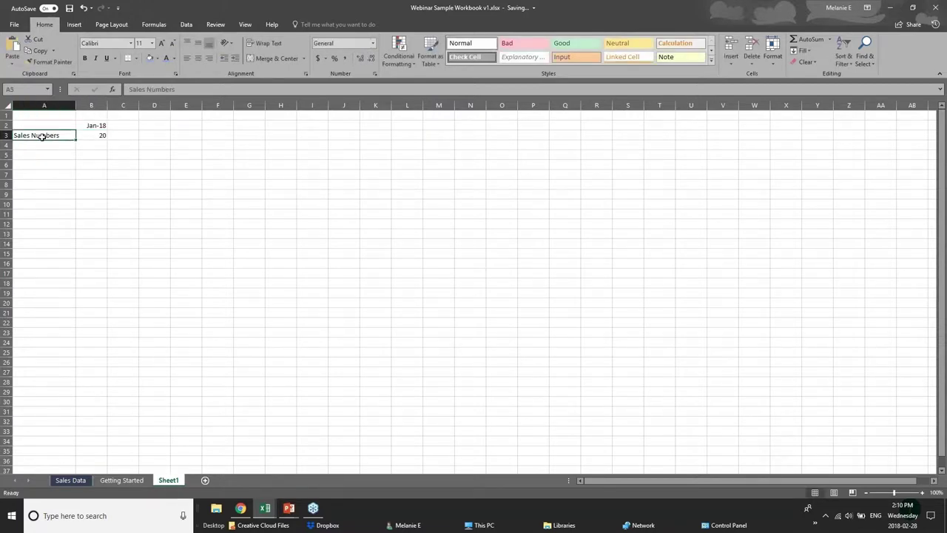
{"action": "left_click", "coordinate": [103, 137]}
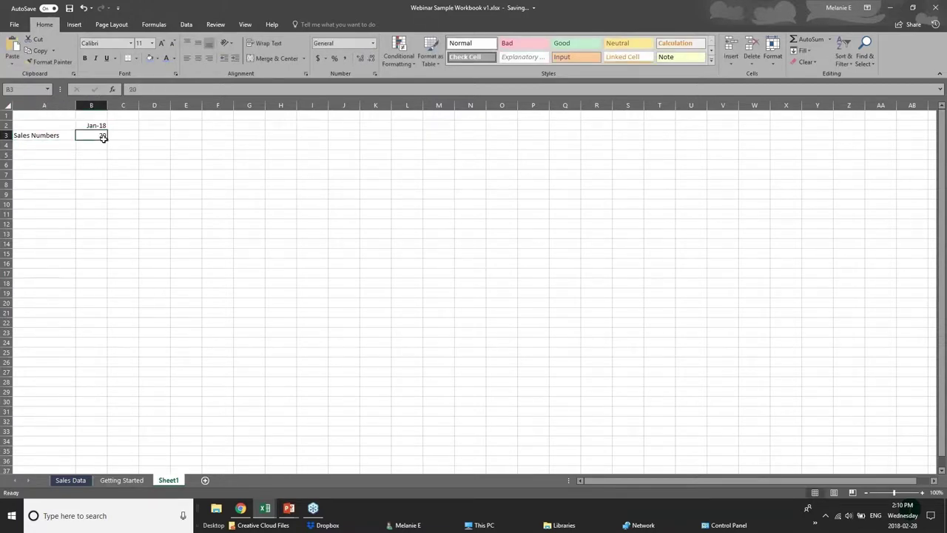
{"action": "left_click", "coordinate": [40, 137]}
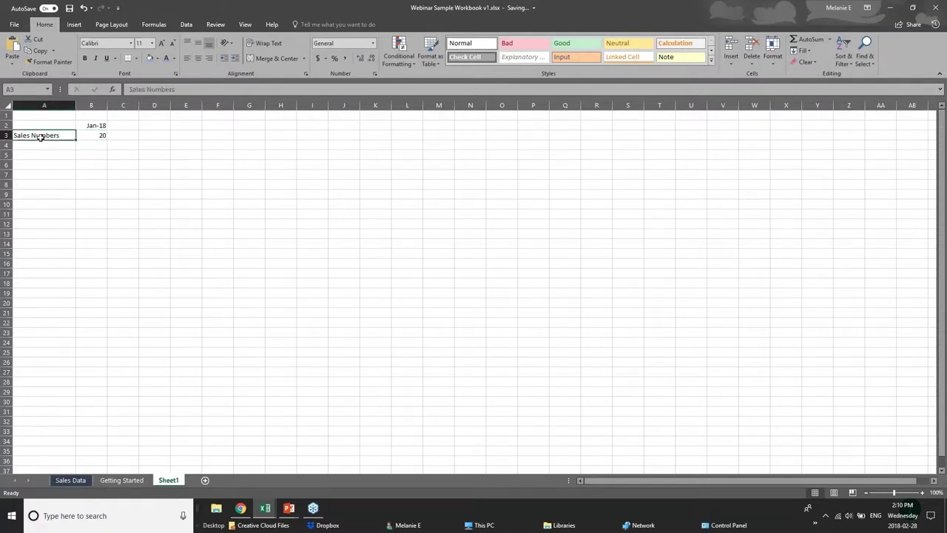
{"action": "left_click", "coordinate": [87, 125]}
{"action": "double_click", "coordinate": [87, 126]}
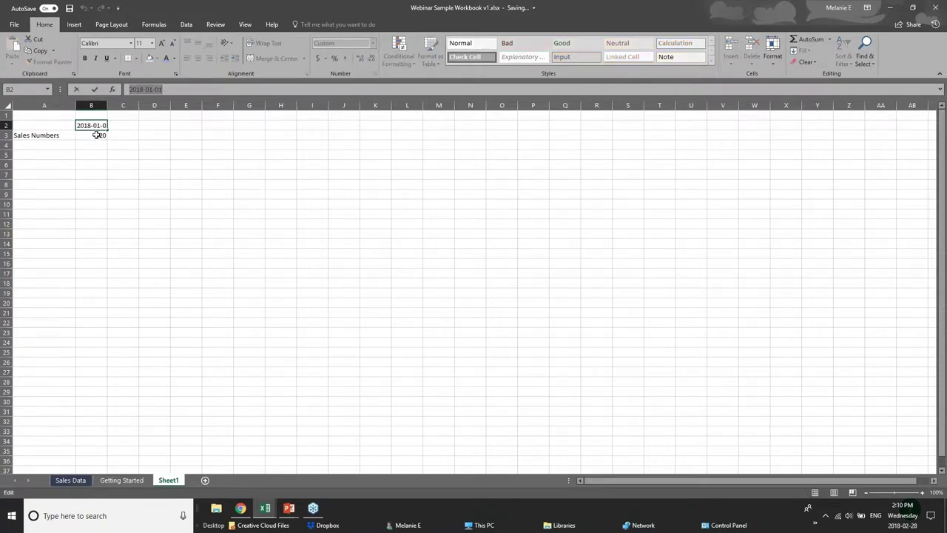
{"action": "key", "text": "Escape"}
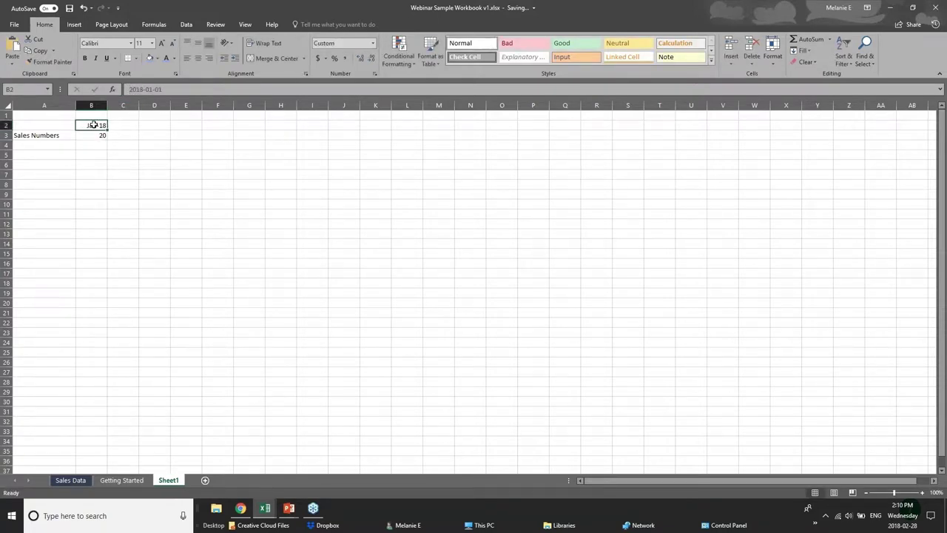
Step: Edit B2 to hold the date 2018-01-01 so it displays as Jan-18
{"action": "double_click", "coordinate": [83, 125]}
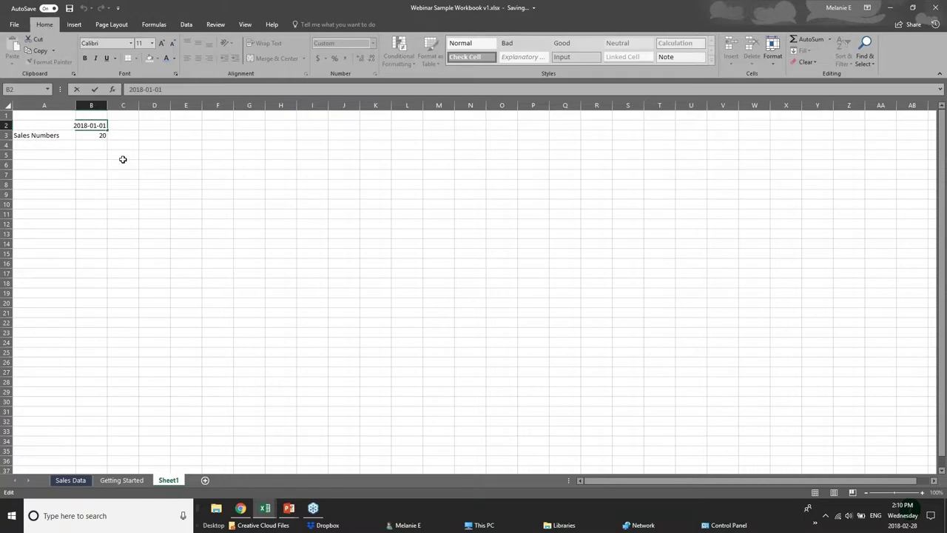
{"action": "left_click", "coordinate": [101, 146]}
{"action": "left_click", "coordinate": [88, 126]}
{"action": "double_click", "coordinate": [96, 128]}
{"action": "key", "text": "Return"}
{"action": "left_click", "coordinate": [86, 149]}
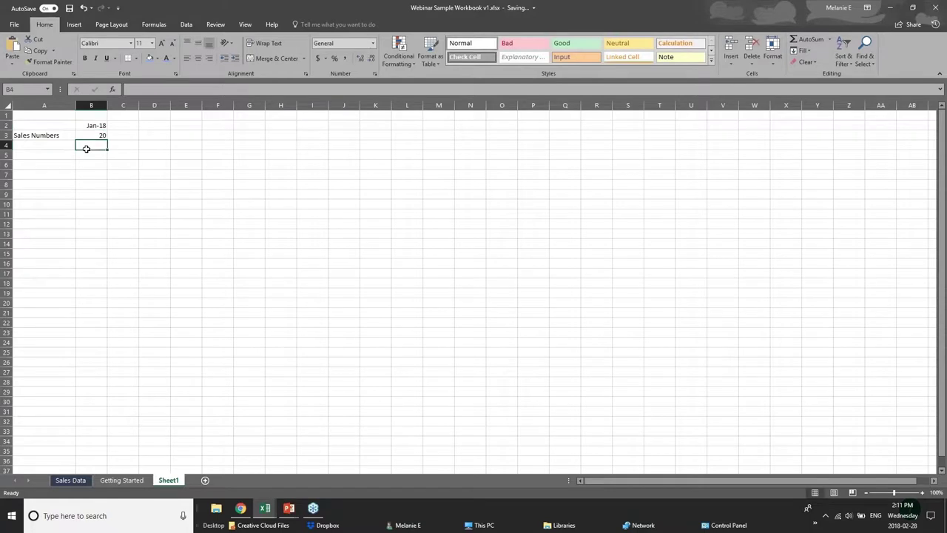
{"action": "left_click", "coordinate": [19, 144]}
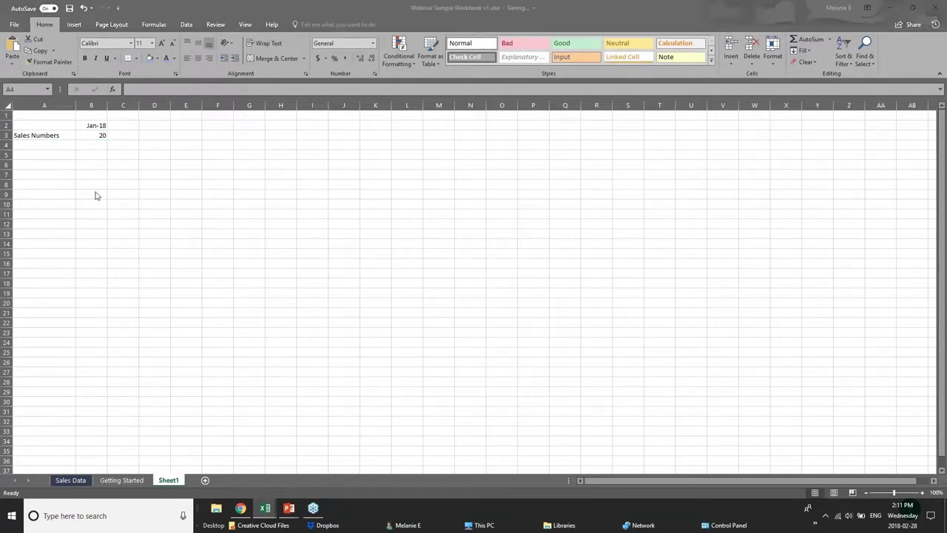
Step: Bring the workbook window back to the front and reselect cells C2 and A4
{"action": "left_click", "coordinate": [271, 506]}
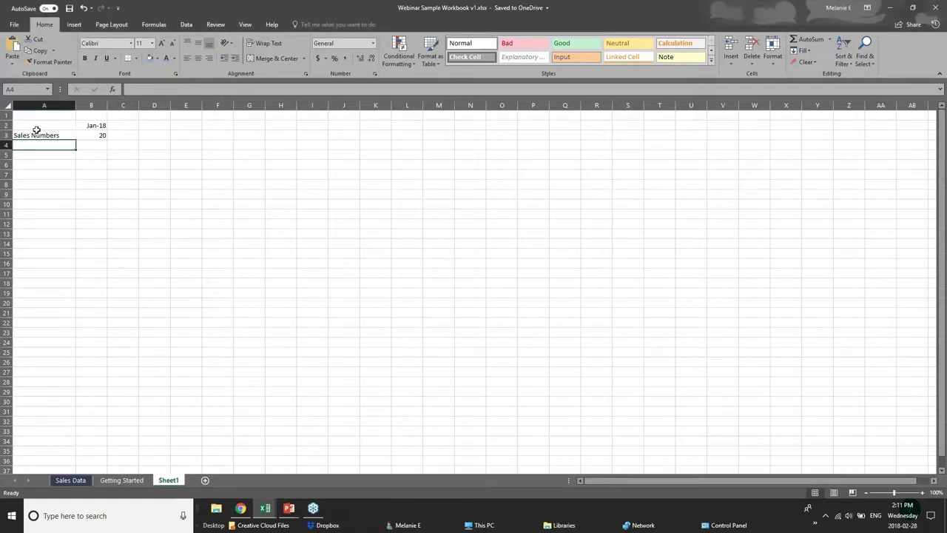
{"action": "mouse_move", "coordinate": [289, 507]}
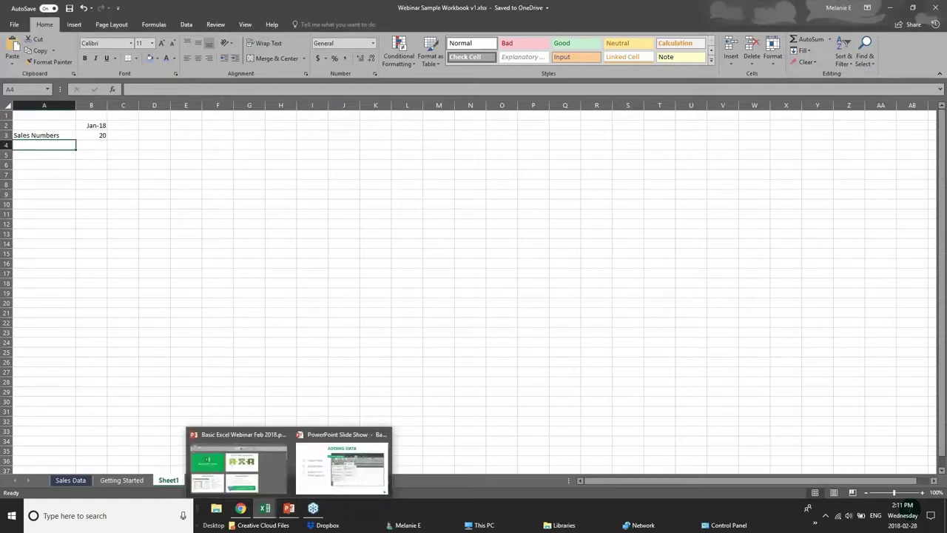
{"action": "left_click", "coordinate": [195, 150]}
{"action": "left_click", "coordinate": [127, 126]}
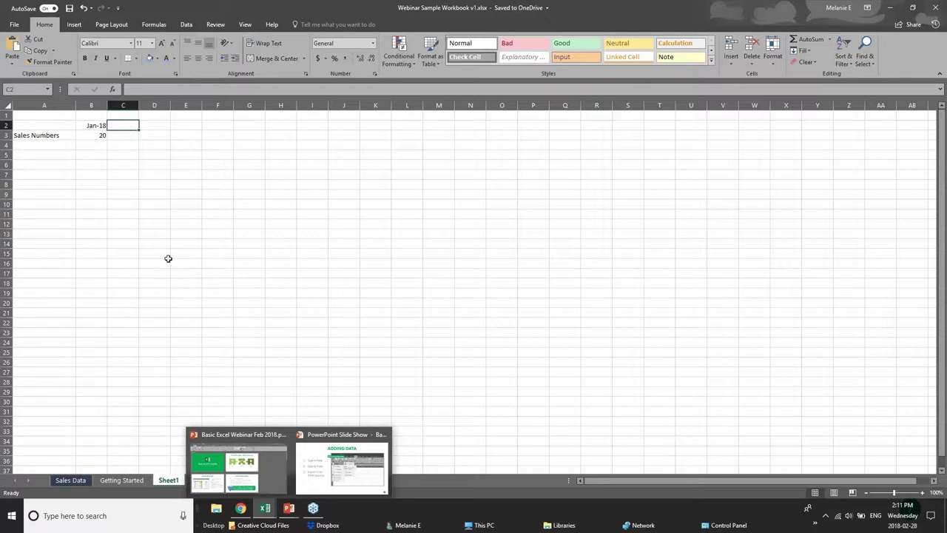
{"action": "left_click", "coordinate": [55, 145]}
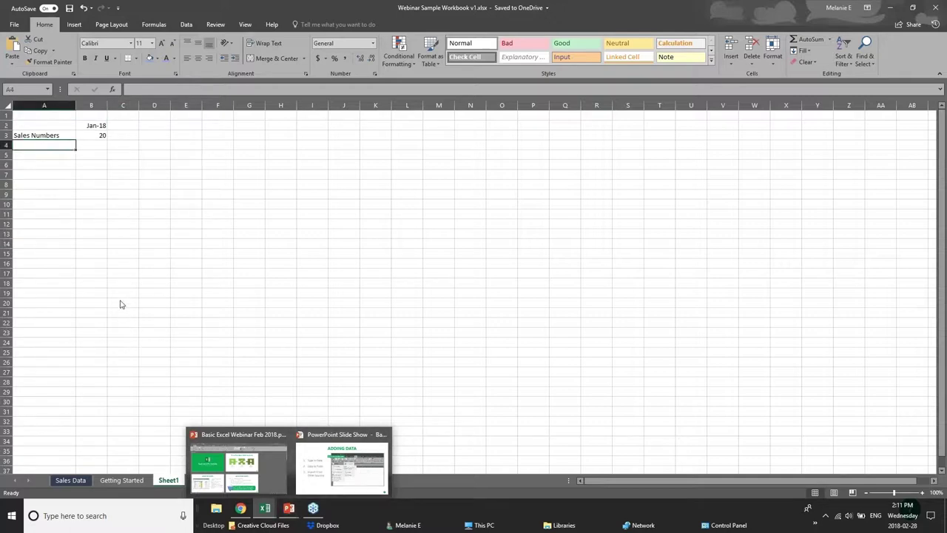
{"action": "left_click", "coordinate": [130, 478]}
Step: On the Getting Started sheet, highlight the Sales row A4:N4, Overhead and Profit values
{"action": "left_click", "coordinate": [102, 482]}
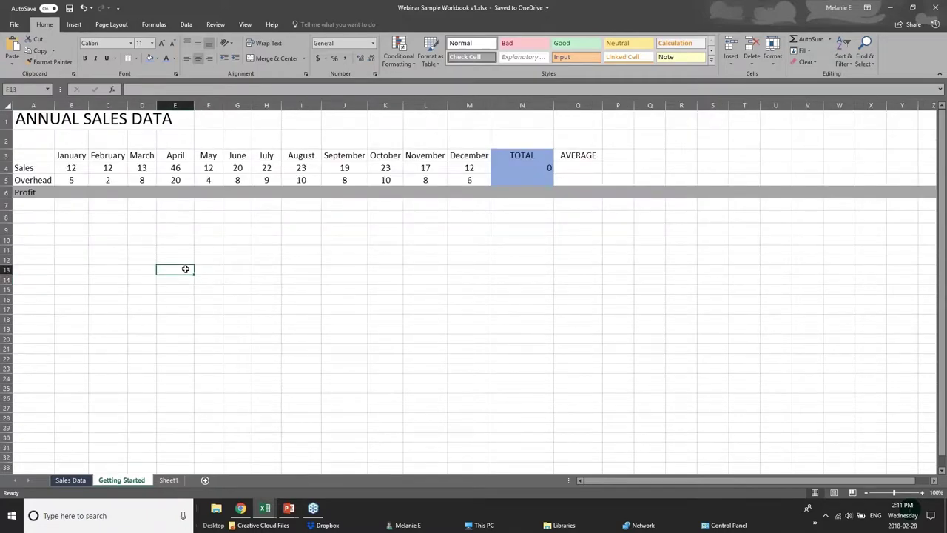
{"action": "left_click", "coordinate": [152, 214]}
{"action": "left_click", "coordinate": [76, 183]}
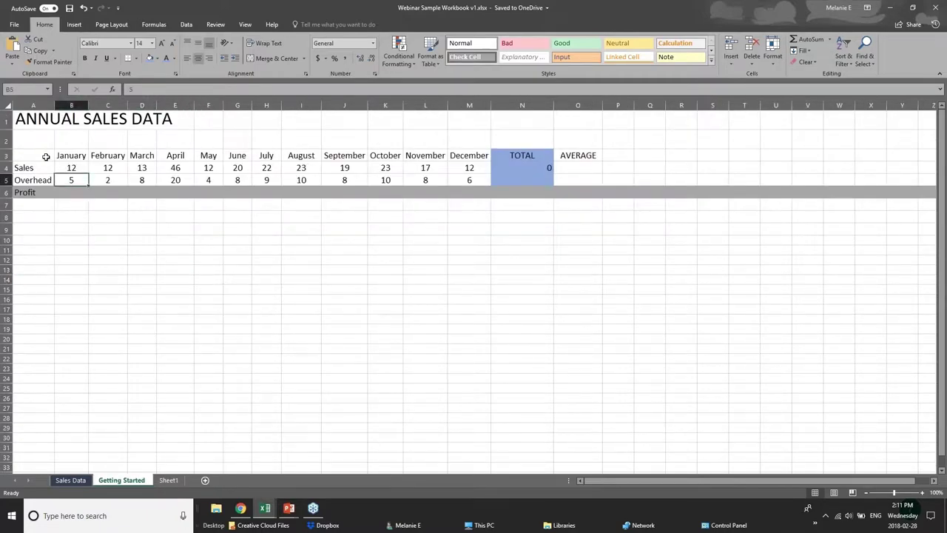
{"action": "left_click", "coordinate": [46, 156]}
{"action": "left_click", "coordinate": [45, 176]}
{"action": "left_click_drag", "start_coordinate": [40, 167], "coordinate": [536, 169]}
{"action": "left_click", "coordinate": [215, 248]}
{"action": "left_click_drag", "start_coordinate": [63, 159], "coordinate": [108, 170]}
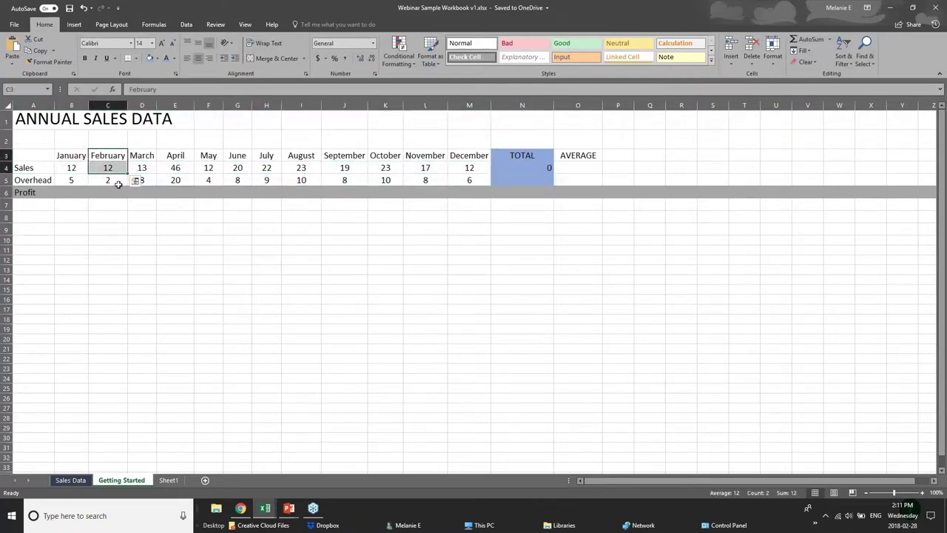
{"action": "left_click", "coordinate": [176, 207]}
{"action": "left_click", "coordinate": [59, 194]}
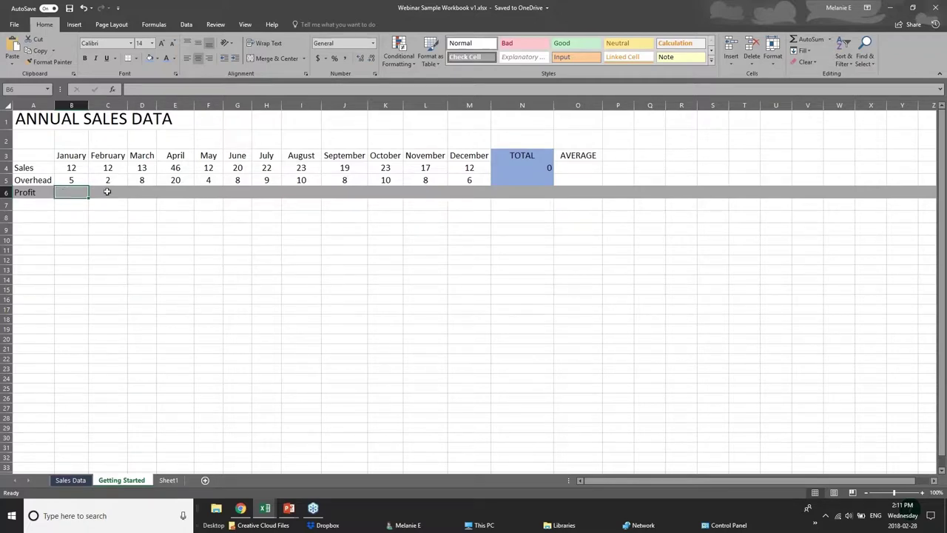
Step: Highlight the TOTAL column N3:N6 and AVERAGE column O3:O6, then bring back the ADDING DATA slide
{"action": "left_click", "coordinate": [528, 194]}
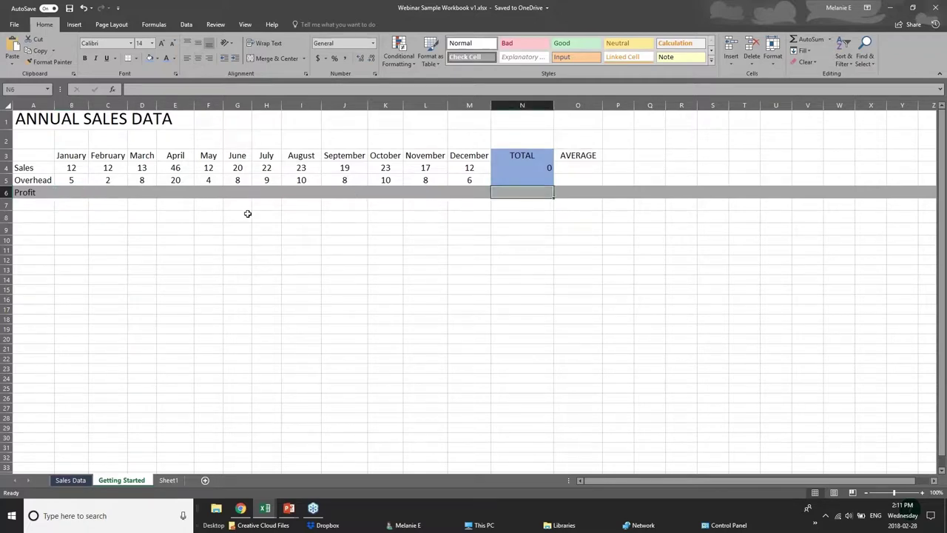
{"action": "left_click_drag", "start_coordinate": [529, 157], "coordinate": [528, 194]}
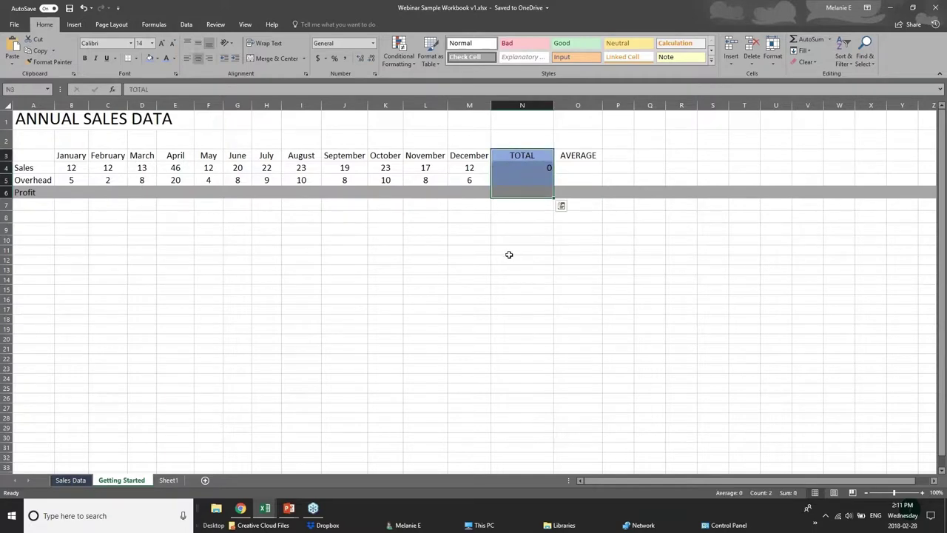
{"action": "left_click", "coordinate": [514, 168]}
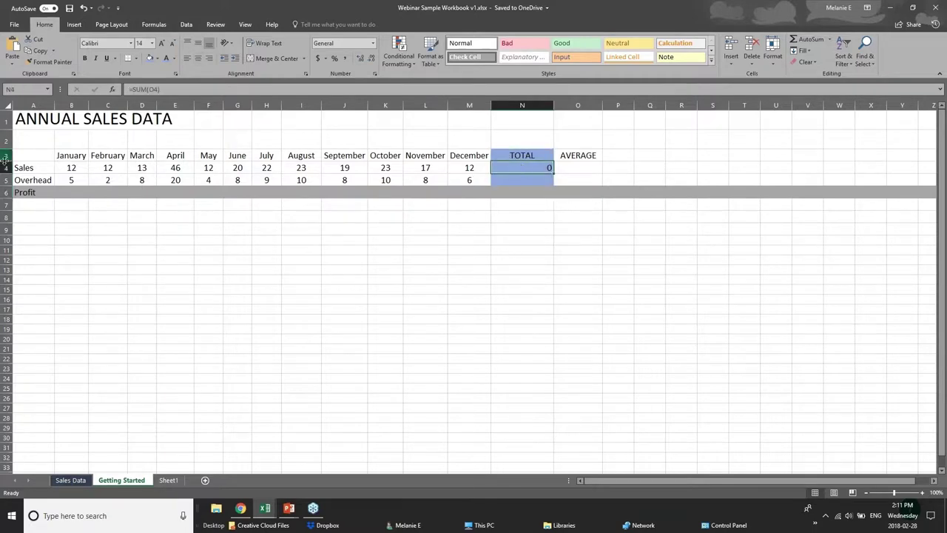
{"action": "left_click", "coordinate": [532, 182]}
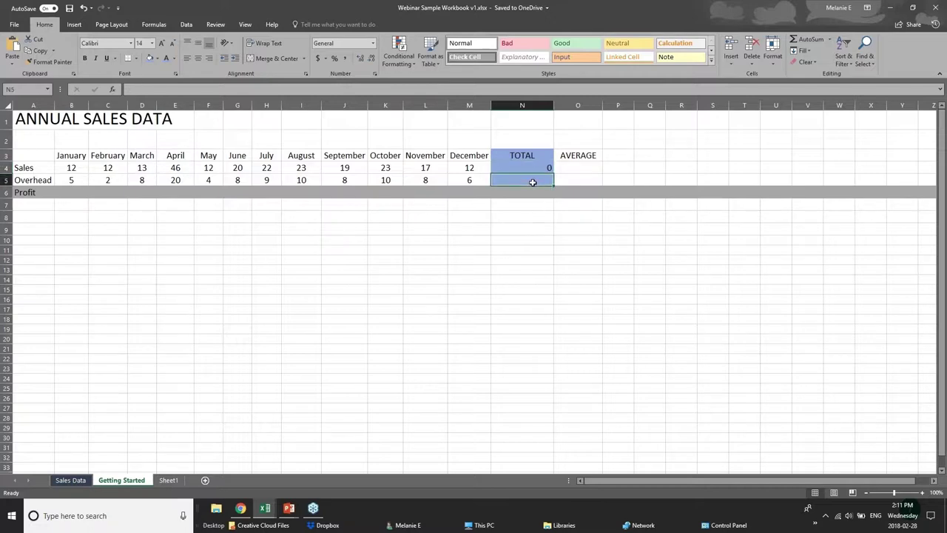
{"action": "left_click_drag", "start_coordinate": [576, 156], "coordinate": [577, 194]}
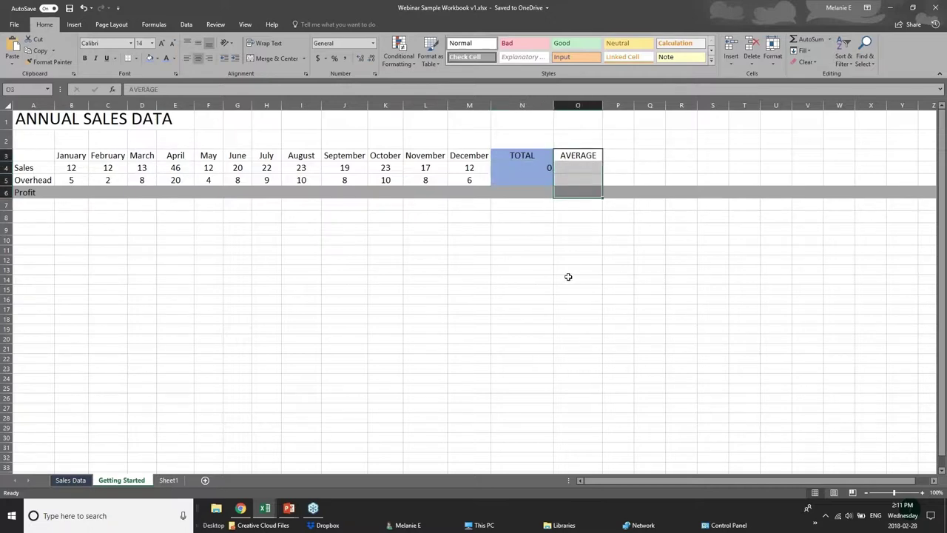
{"action": "key", "text": "alt+Tab"}
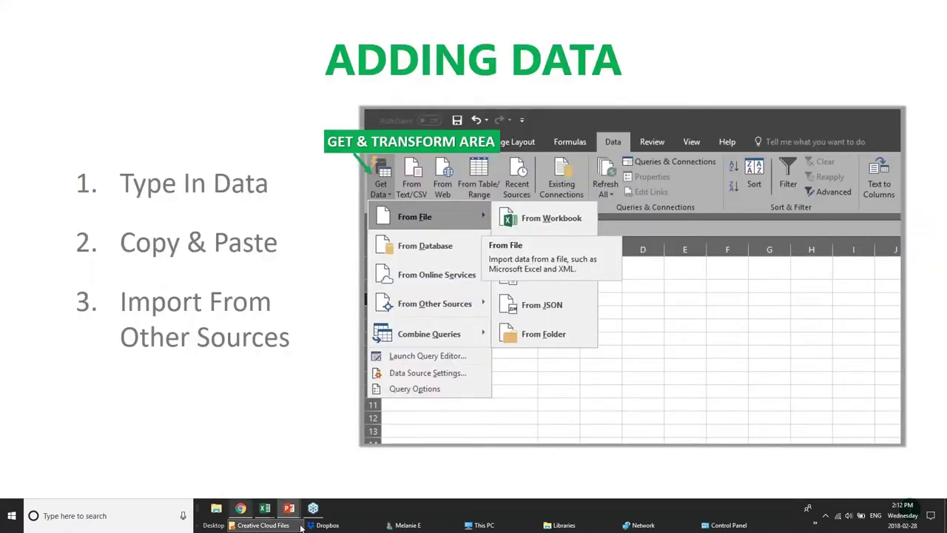
Step: Briefly return to the sample workbook and select cells D8, C8, B8 and B6
{"action": "mouse_move", "coordinate": [264, 509]}
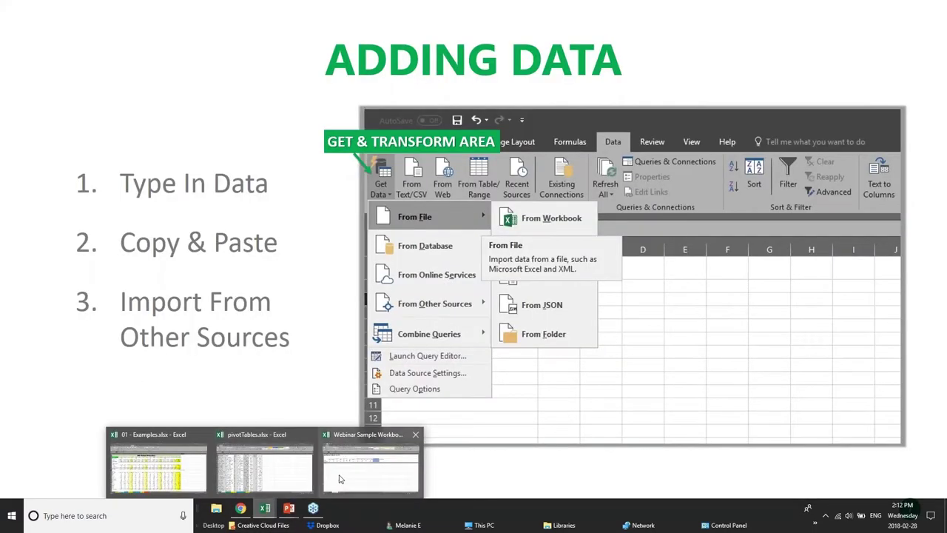
{"action": "left_click", "coordinate": [341, 477]}
{"action": "left_click", "coordinate": [134, 219]}
{"action": "left_click", "coordinate": [98, 216]}
{"action": "left_click", "coordinate": [79, 218]}
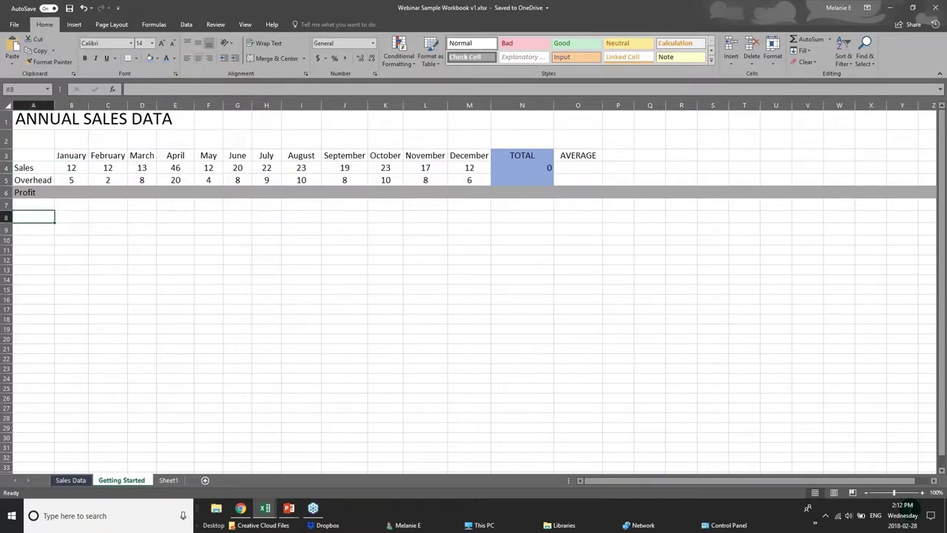
{"action": "left_click", "coordinate": [72, 192]}
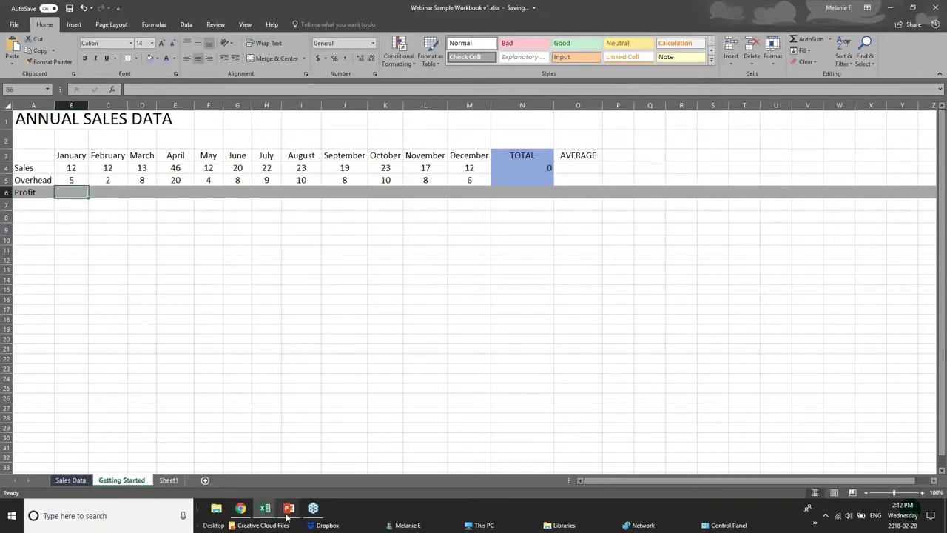
Step: Return to the slide show and advance to the ADDING FORMULAS slide
{"action": "mouse_move", "coordinate": [289, 508]}
{"action": "left_click", "coordinate": [312, 482]}
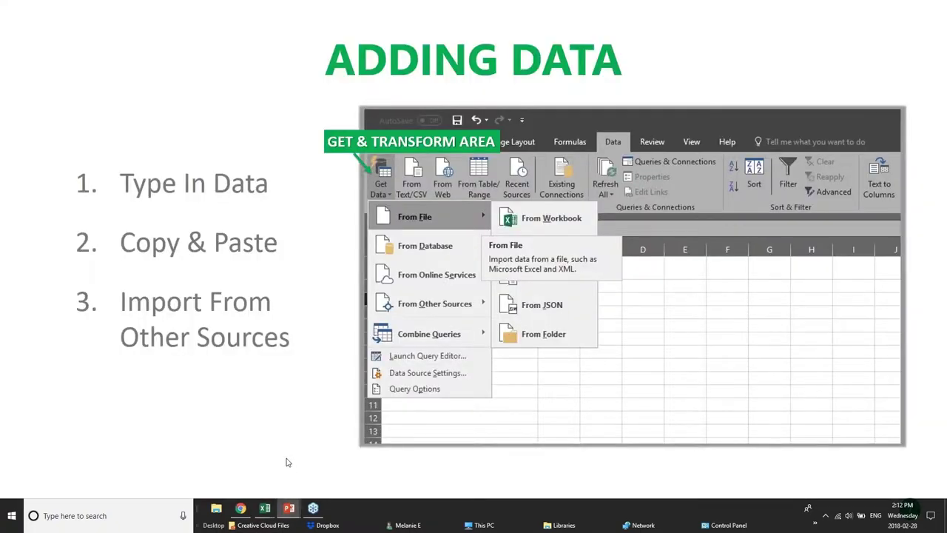
{"action": "left_click", "coordinate": [288, 462]}
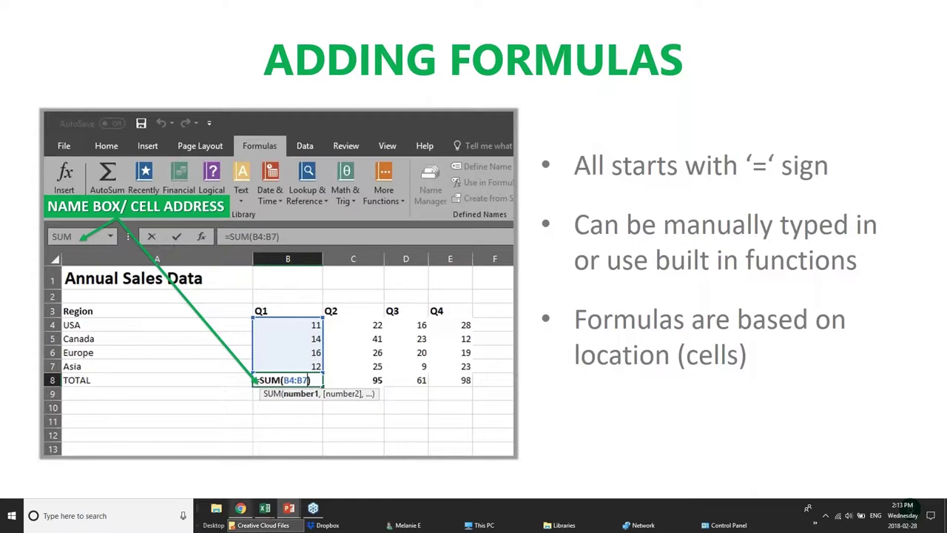
Step: Back in Excel, highlight the monthly sales B4:M4 and delete the wrong formula in N4
{"action": "left_click", "coordinate": [263, 509]}
{"action": "left_click", "coordinate": [79, 192]}
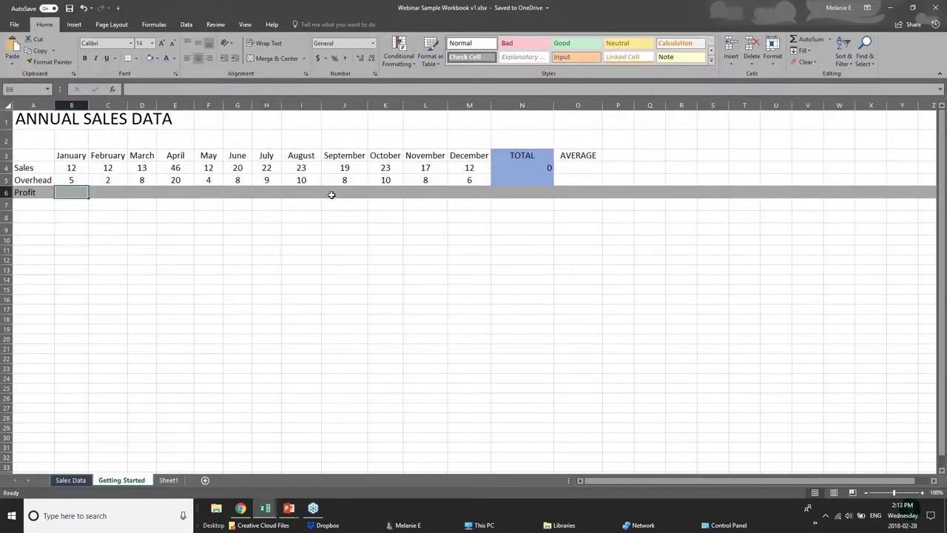
{"action": "left_click", "coordinate": [520, 166]}
{"action": "left_click_drag", "start_coordinate": [71, 167], "coordinate": [481, 168]}
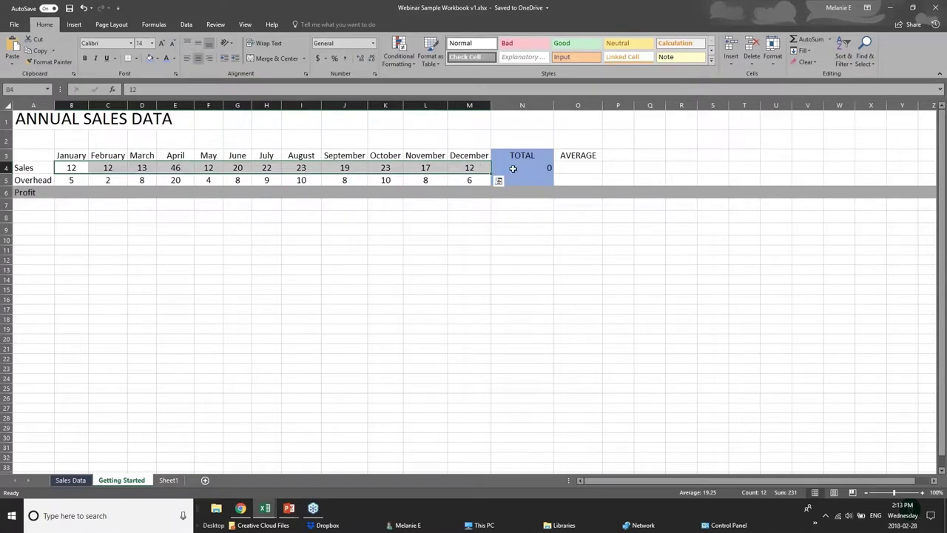
{"action": "left_click", "coordinate": [513, 168]}
{"action": "key", "text": "Delete"}
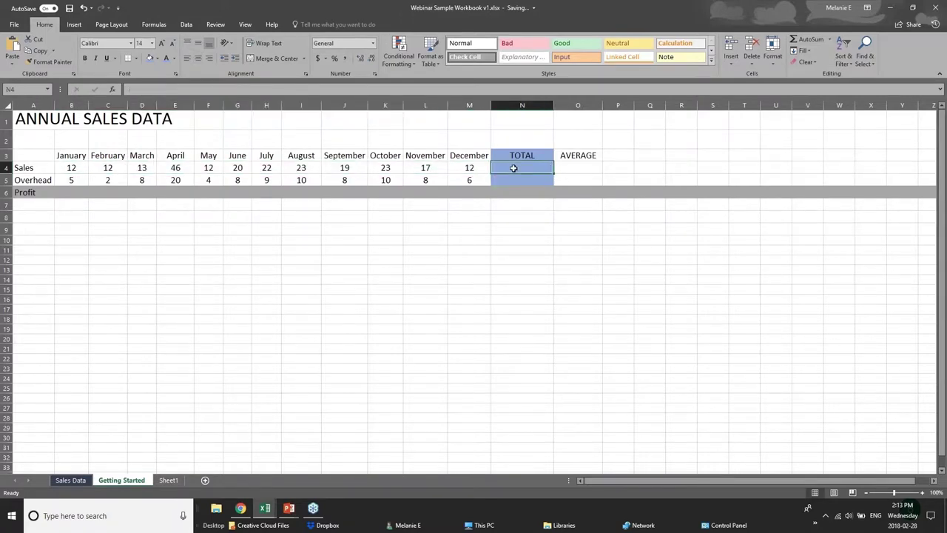
Step: Start the new formula '=sum' in the Sales TOTAL cell N4
{"action": "type", "text": "="}
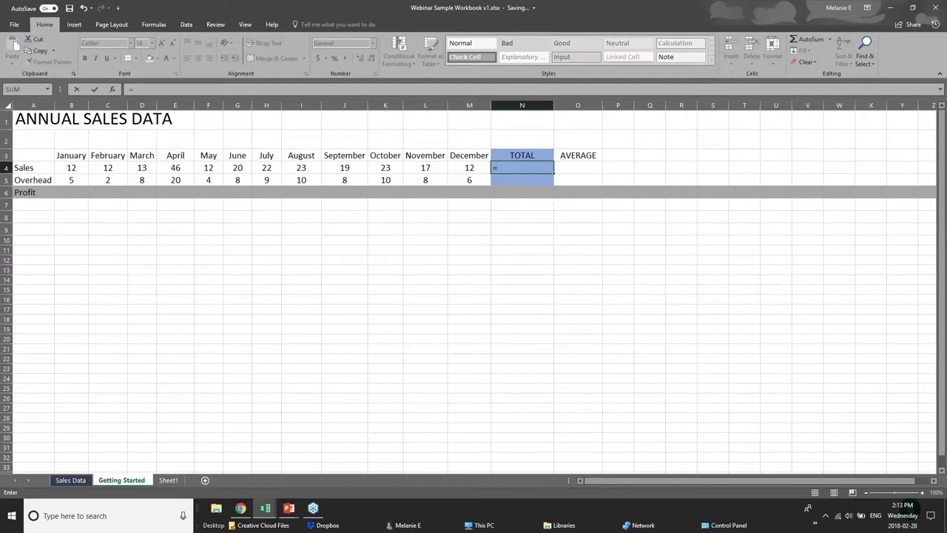
{"action": "type", "text": "sum"}
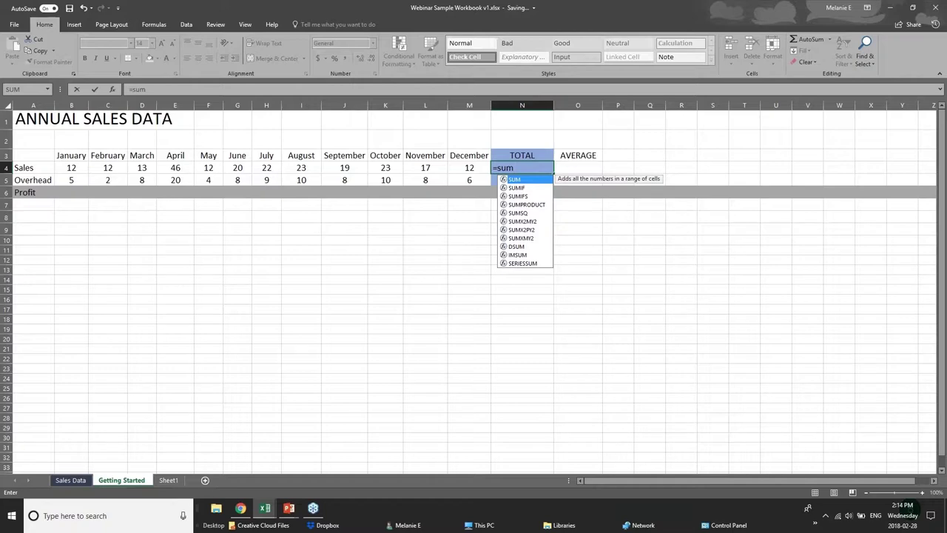
{"action": "key", "text": "BackSpace"}
{"action": "key", "text": "BackSpace"}
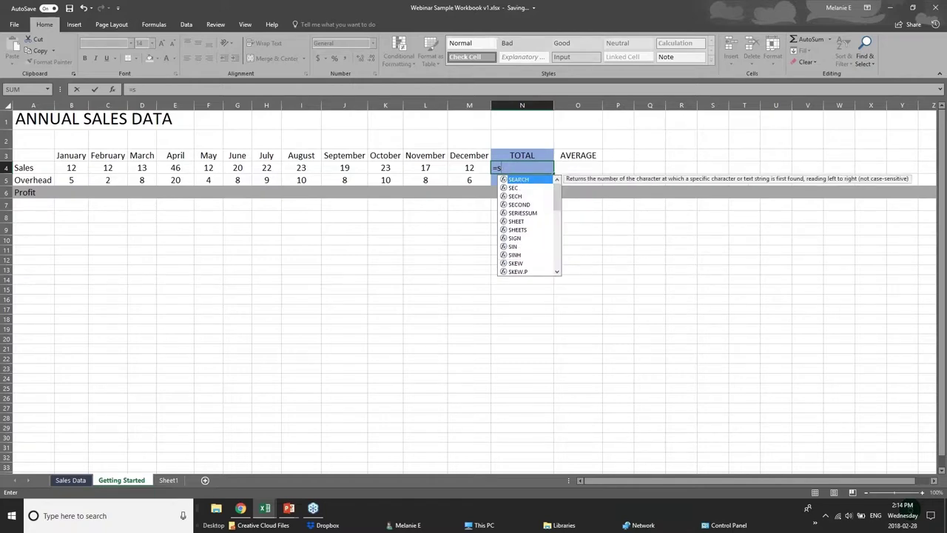
{"action": "key", "text": "BackSpace"}
{"action": "type", "text": "sum"}
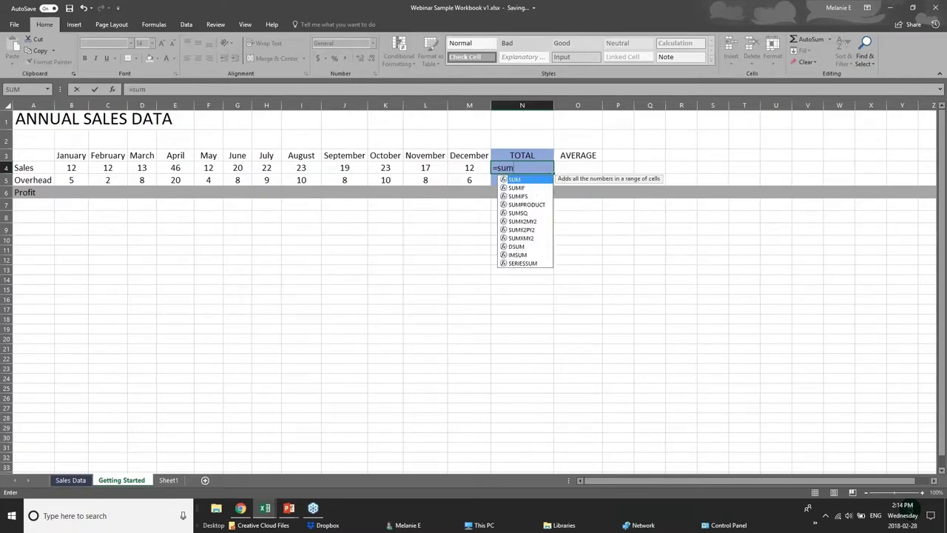
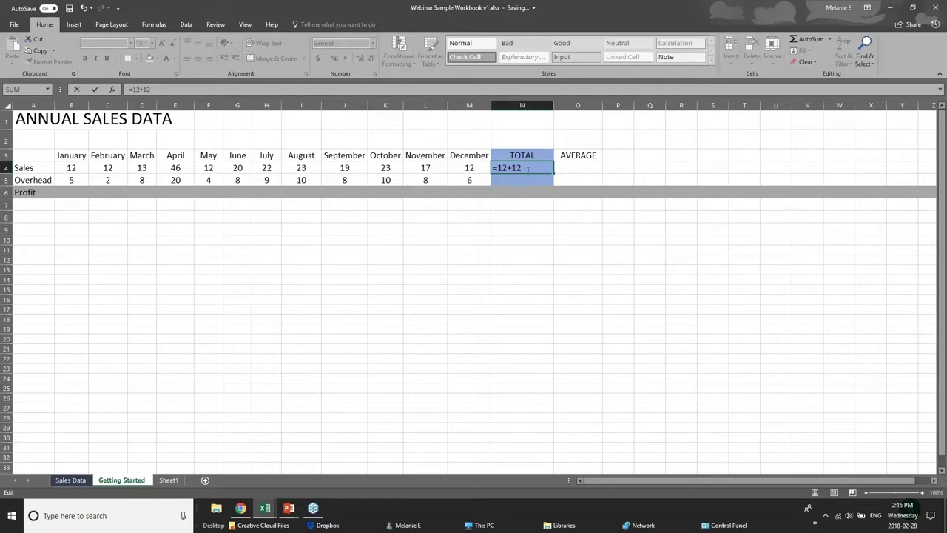
Step: Commit =12+12 in N4 so it shows 24, then check the January–April Sales values
{"action": "left_click", "coordinate": [78, 168]}
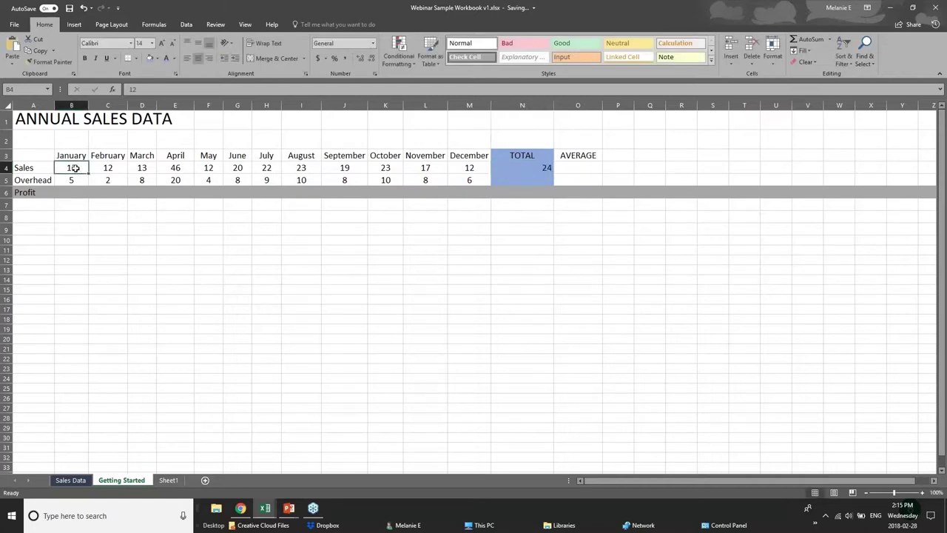
{"action": "left_click", "coordinate": [118, 168]}
{"action": "left_click", "coordinate": [153, 169]}
{"action": "left_click", "coordinate": [166, 169]}
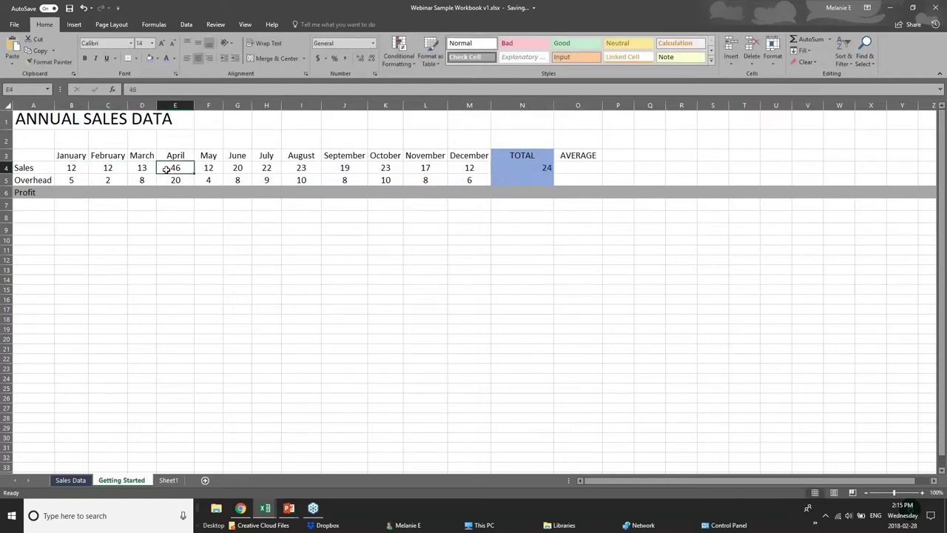
Step: Inspect N4's =12+12 formula in edit mode, leaving it unchanged
{"action": "left_click", "coordinate": [532, 167]}
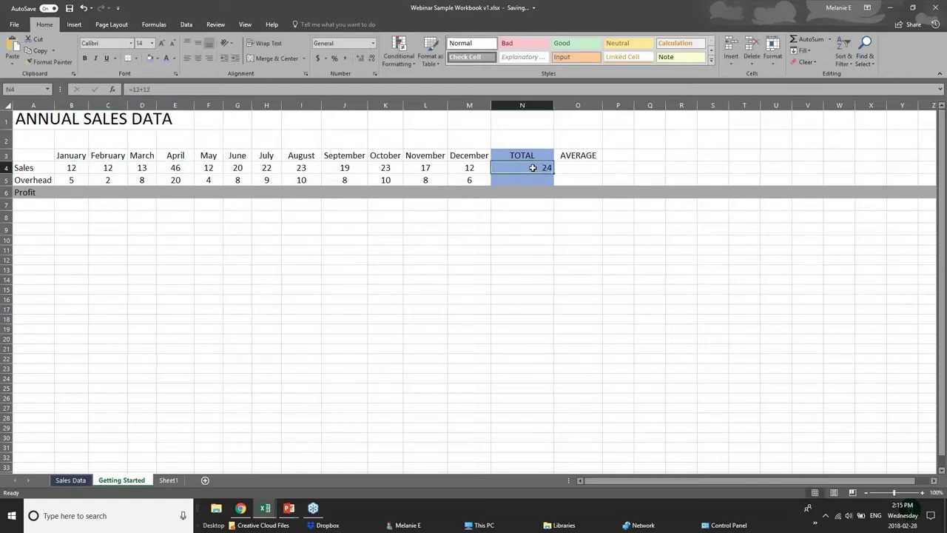
{"action": "double_click", "coordinate": [532, 168]}
{"action": "left_click", "coordinate": [521, 228]}
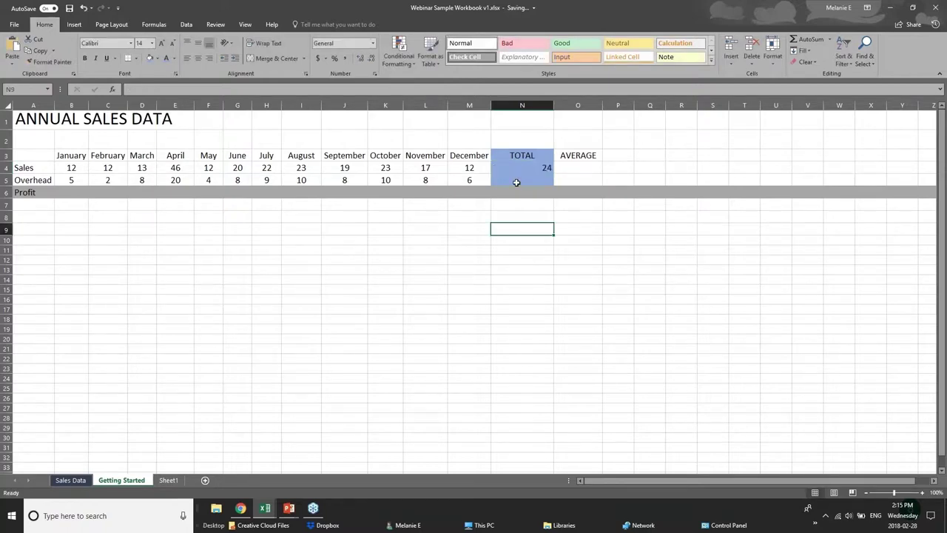
{"action": "left_click", "coordinate": [517, 168]}
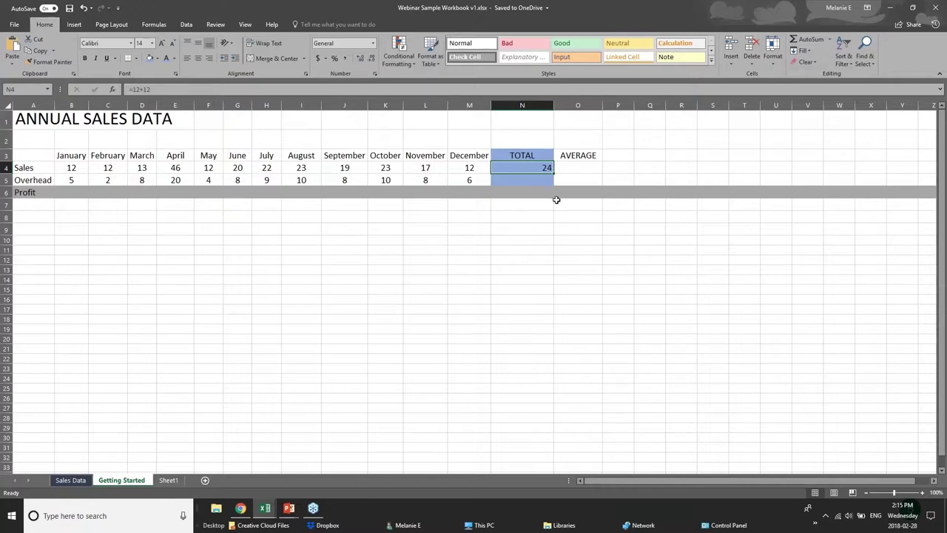
Step: Clear N4 and start a SUM formula, trying B4+C4+D4 as references
{"action": "key", "text": "Down"}
{"action": "key", "text": "Down"}
{"action": "key", "text": "Down"}
{"action": "key", "text": "Up"}
{"action": "key", "text": "Up"}
{"action": "key", "text": "Up"}
{"action": "key", "text": "Delete"}
{"action": "type", "text": "="}
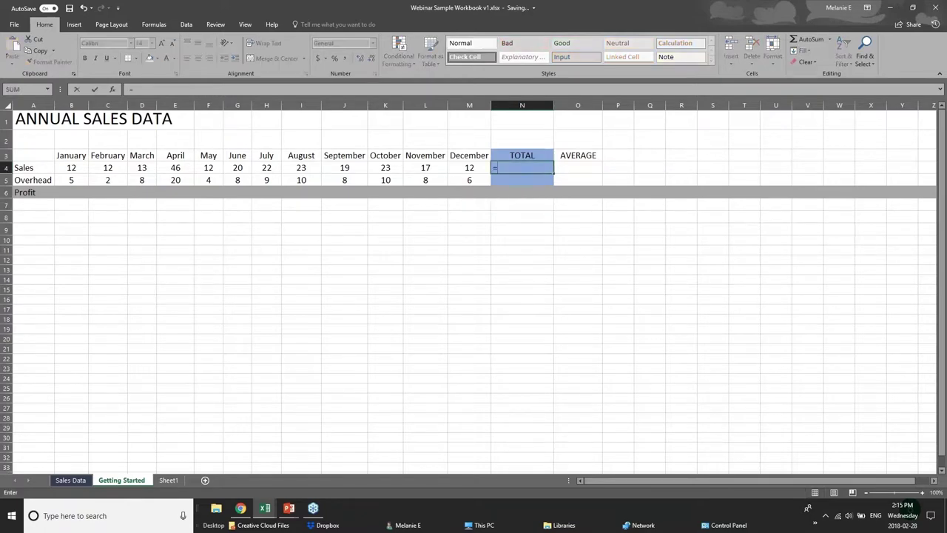
{"action": "type", "text": "sum"}
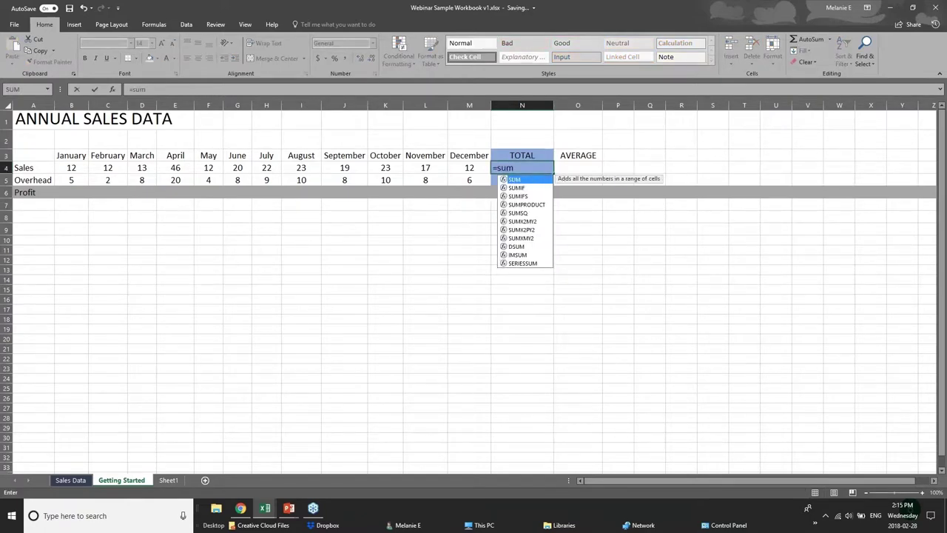
{"action": "type", "text": "("}
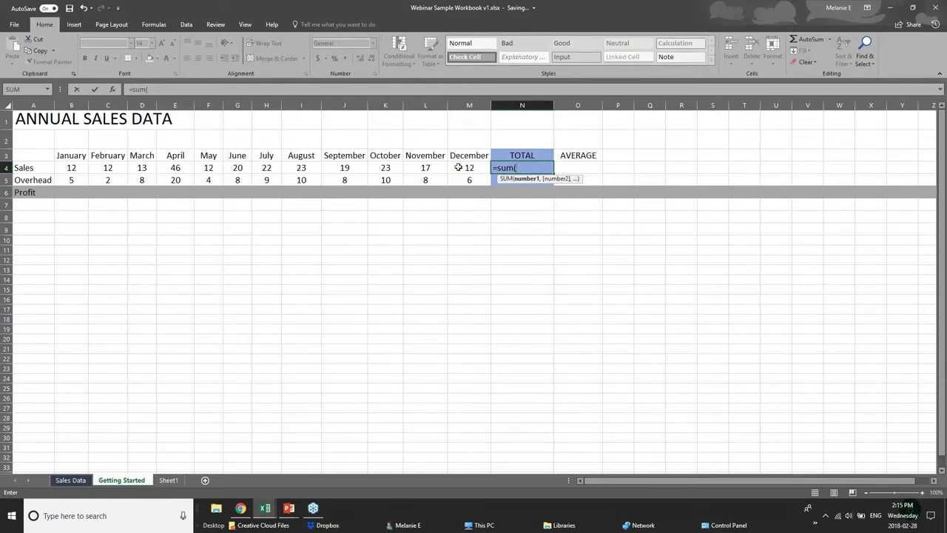
{"action": "type", "text": "b4"}
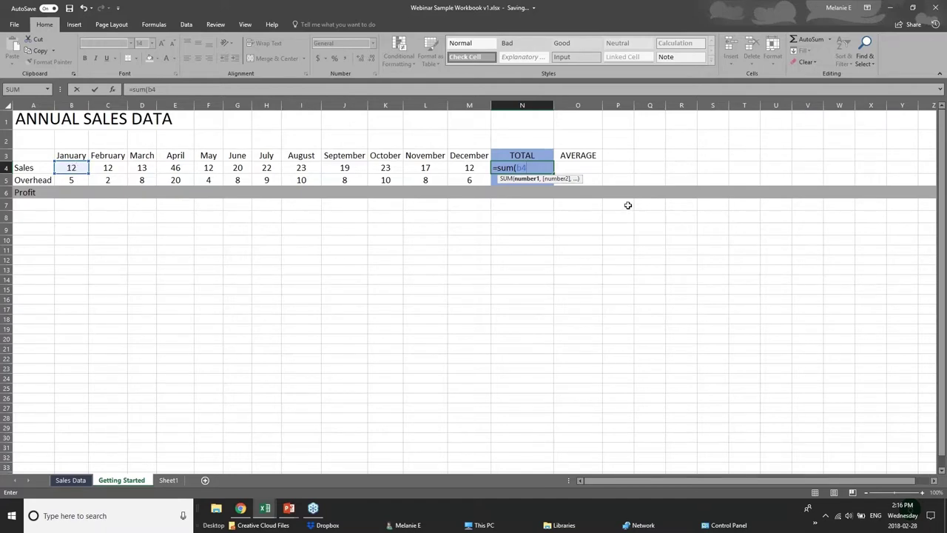
{"action": "type", "text": "="}
{"action": "key", "text": "BackSpace"}
{"action": "type", "text": "+c4"}
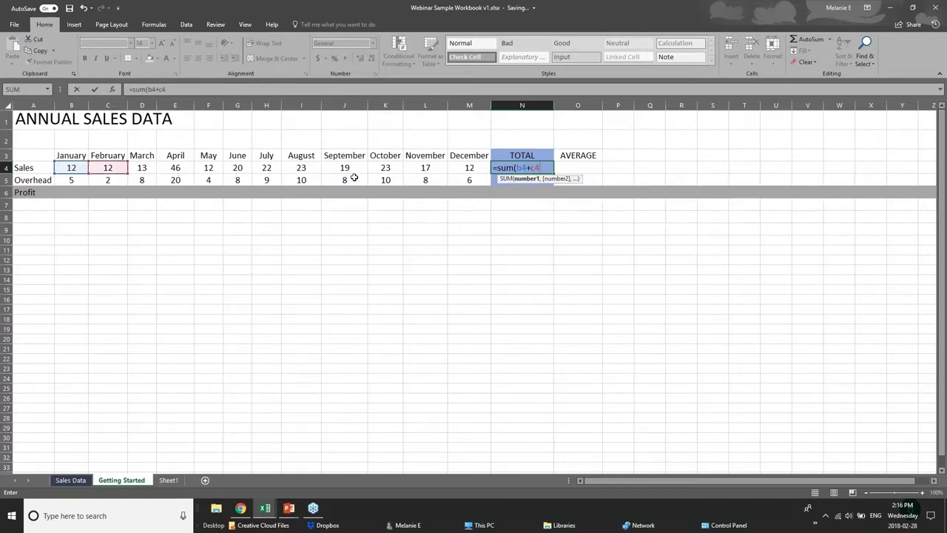
{"action": "type", "text": "+d"}
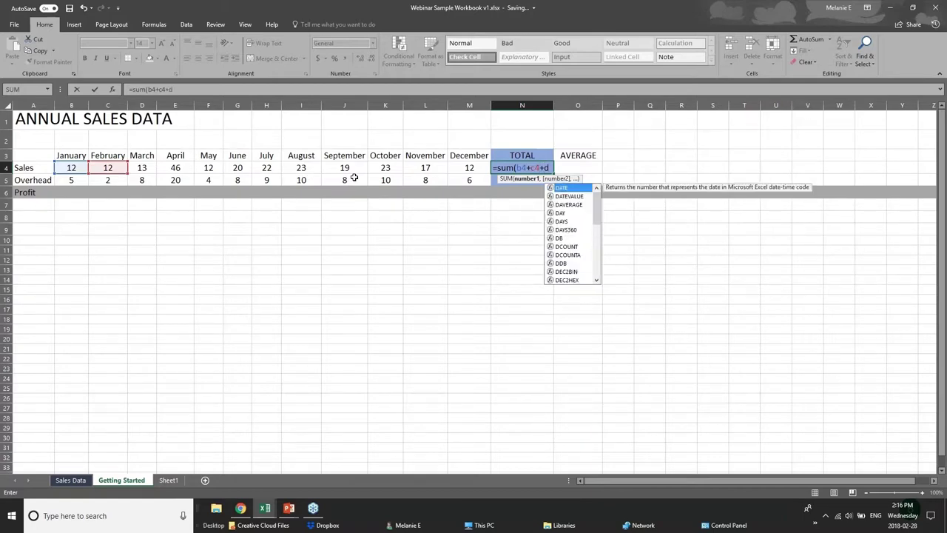
{"action": "type", "text": "4"}
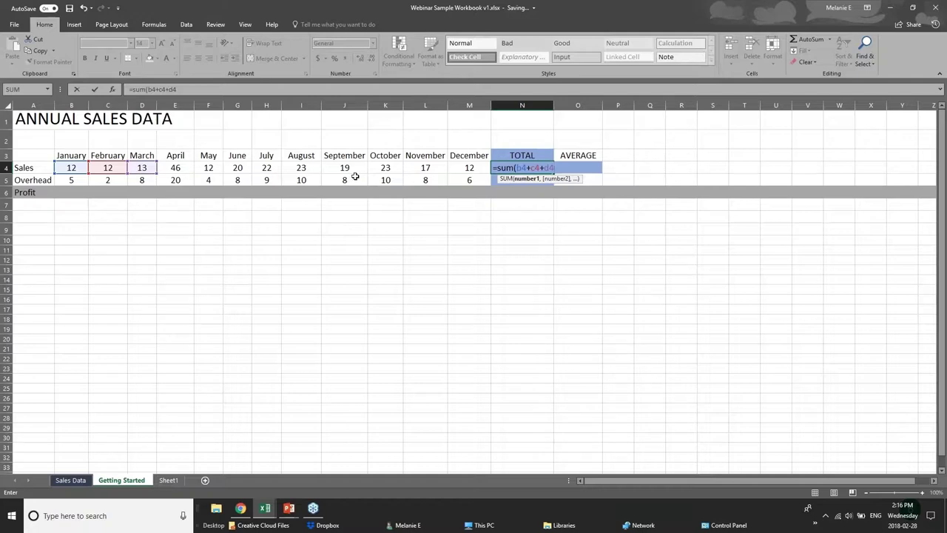
Step: Redo N4 as =SUM(B4:M4) over January–December Sales, giving 231
{"action": "key", "text": "BackSpace"}
{"action": "key", "text": "BackSpace"}
{"action": "key", "text": "BackSpace"}
{"action": "key", "text": "BackSpace"}
{"action": "key", "text": "BackSpace"}
{"action": "key", "text": "BackSpace"}
{"action": "key", "text": "BackSpace"}
{"action": "key", "text": "BackSpace"}
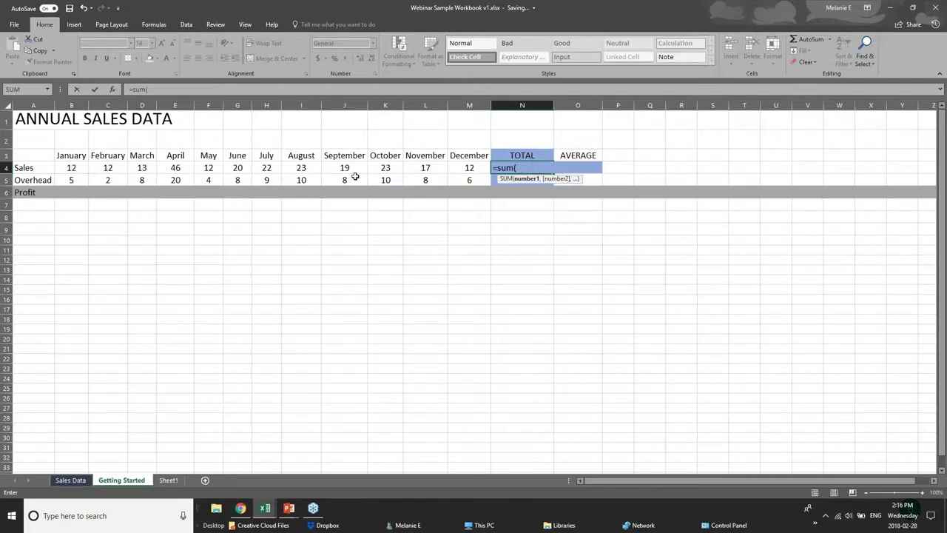
{"action": "left_click", "coordinate": [73, 169]}
{"action": "left_click_drag", "start_coordinate": [73, 170], "coordinate": [457, 169]}
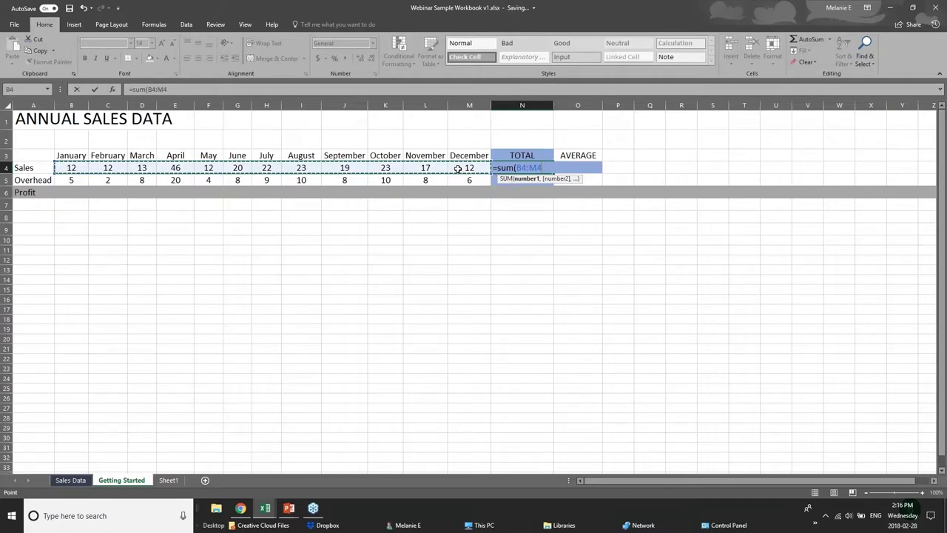
{"action": "key", "text": "Return"}
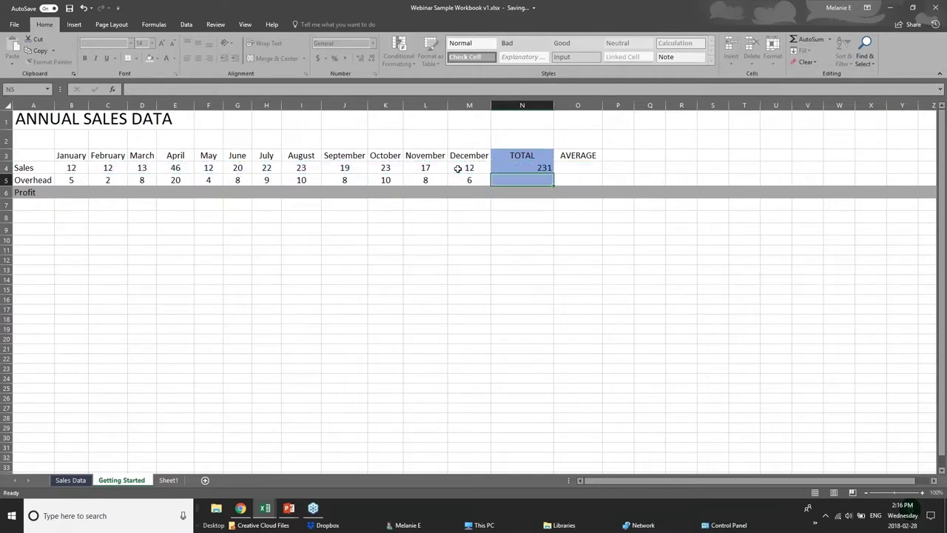
{"action": "left_click", "coordinate": [520, 169]}
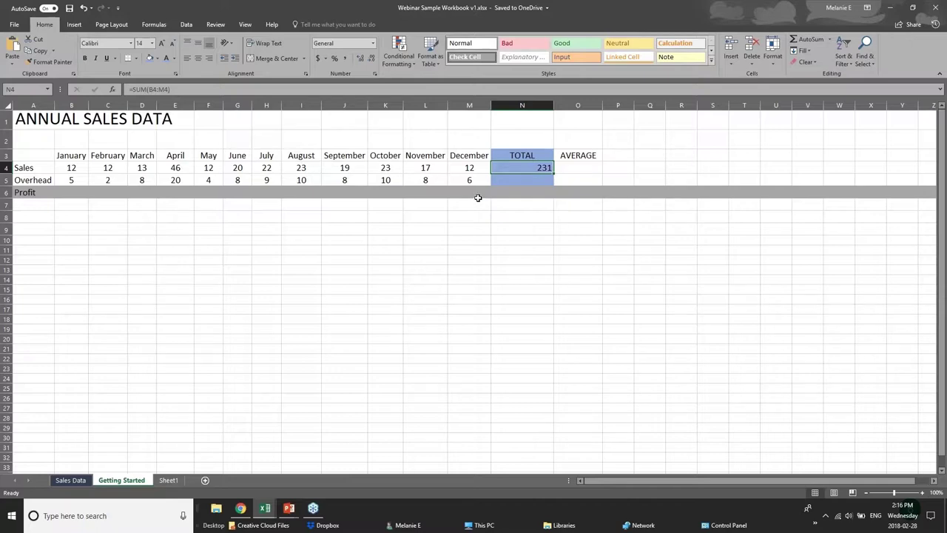
{"action": "key", "text": "Delete"}
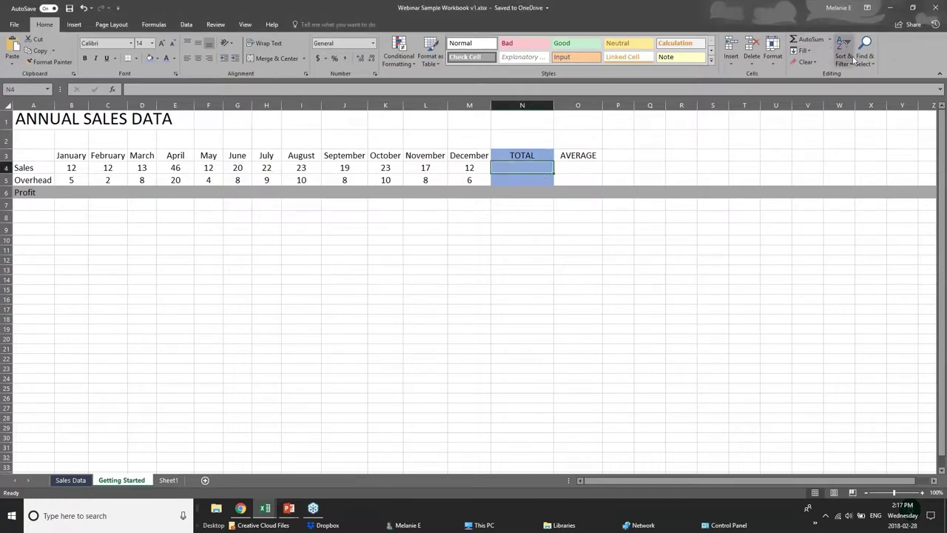
{"action": "left_click", "coordinate": [802, 42]}
{"action": "left_click", "coordinate": [803, 42]}
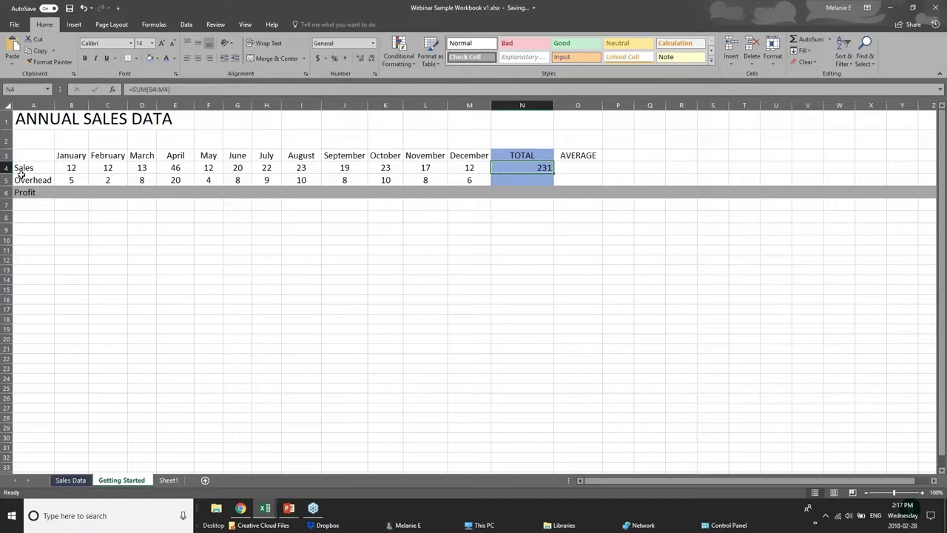
{"action": "left_click_drag", "start_coordinate": [65, 168], "coordinate": [474, 168]}
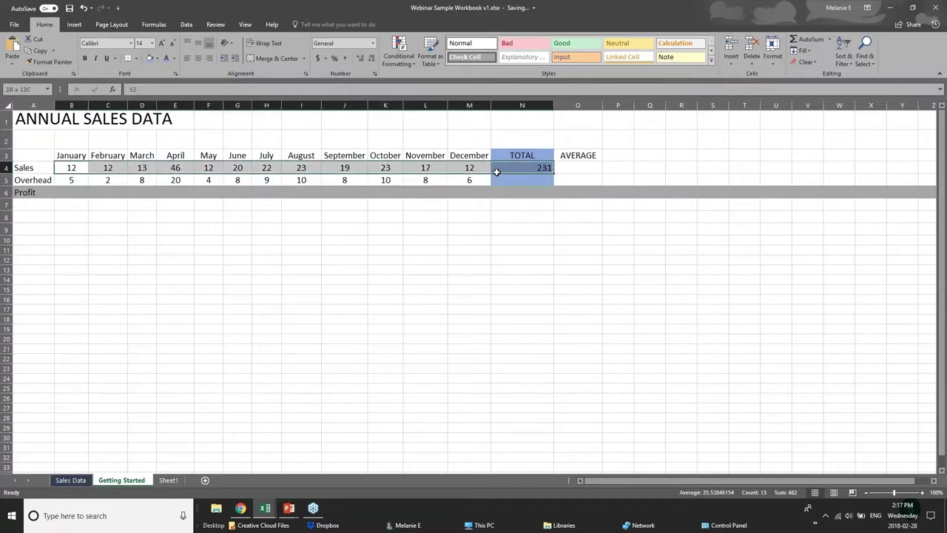
{"action": "left_click", "coordinate": [499, 169]}
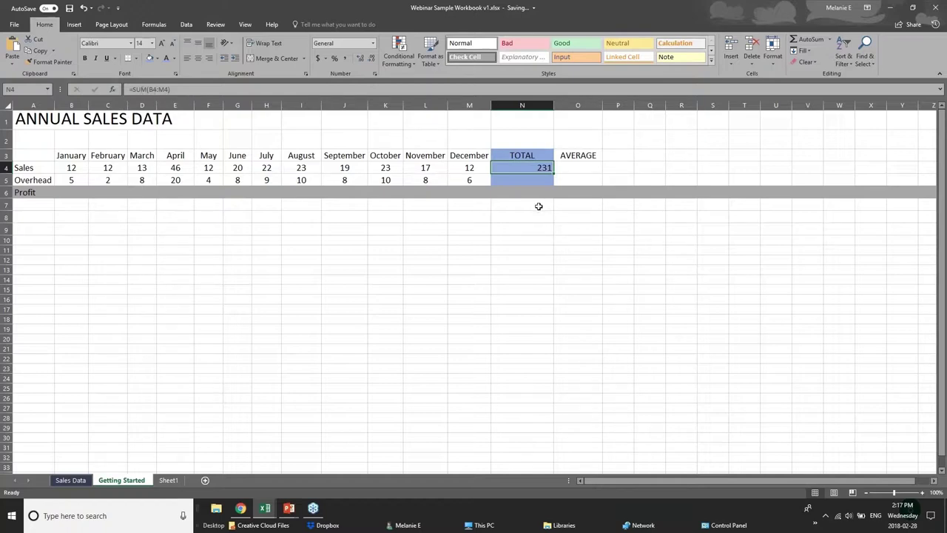
{"action": "left_click", "coordinate": [547, 182]}
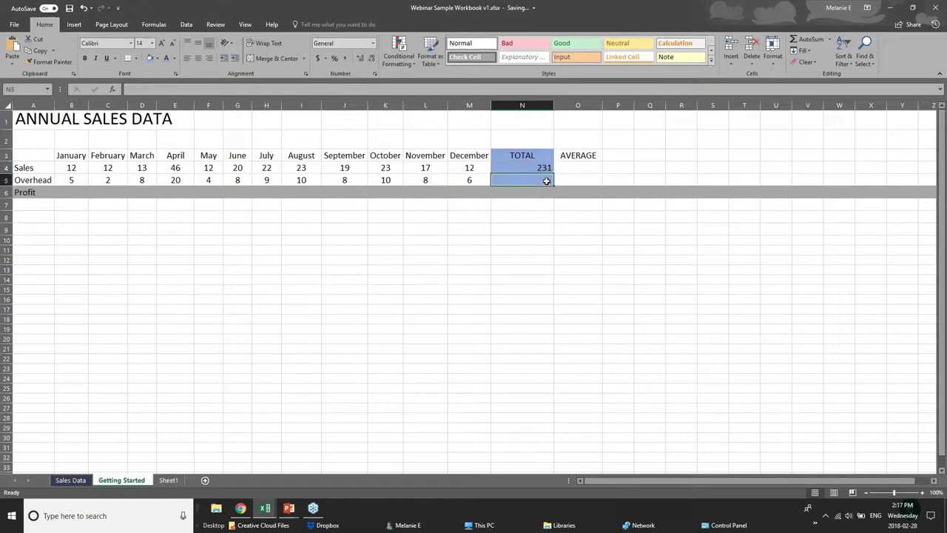
Step: AutoSum the Overhead row into N5 (98), clear it, and show the AutoSum function list
{"action": "left_click", "coordinate": [811, 40]}
{"action": "left_click", "coordinate": [812, 43]}
{"action": "key", "text": "Delete"}
{"action": "left_click", "coordinate": [831, 41]}
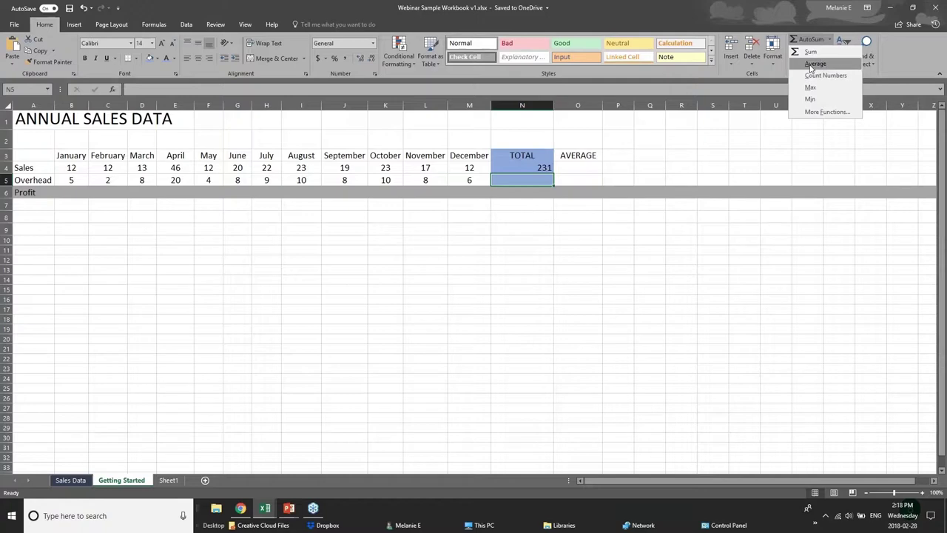
Step: Enter =AVERAGE(B5:M5) in N5 over January–December Overhead, showing 8.166666667
{"action": "left_click", "coordinate": [811, 68]}
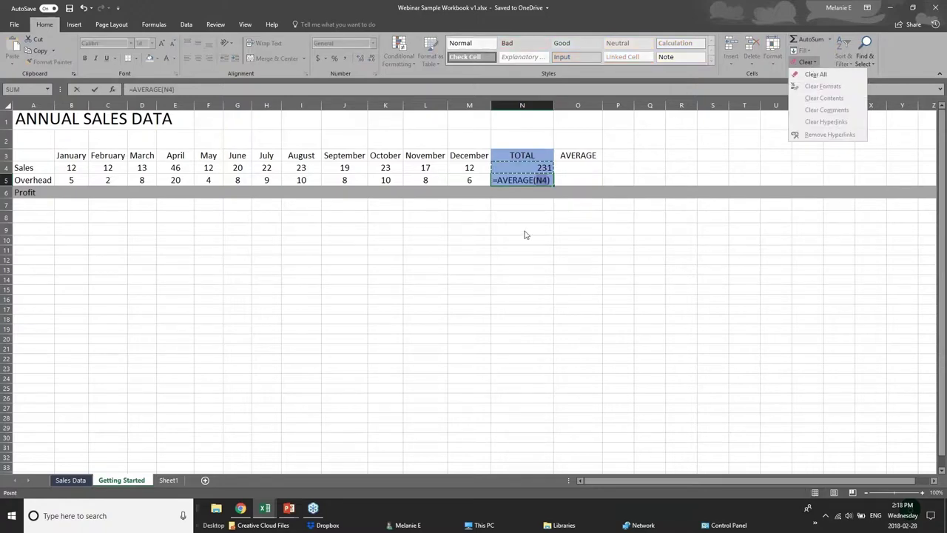
{"action": "left_click", "coordinate": [542, 180]}
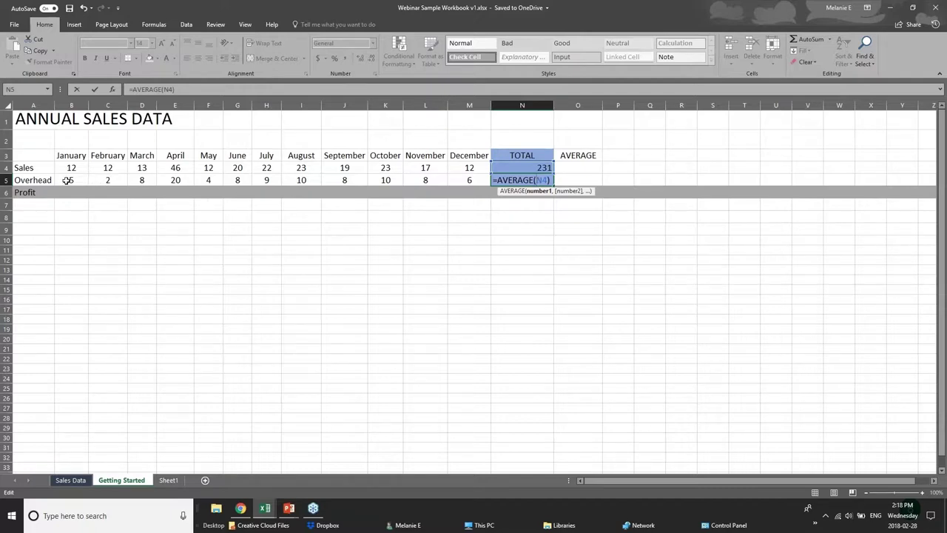
{"action": "left_click_drag", "start_coordinate": [71, 180], "coordinate": [275, 182]}
{"action": "left_click_drag", "start_coordinate": [362, 190], "coordinate": [471, 181]}
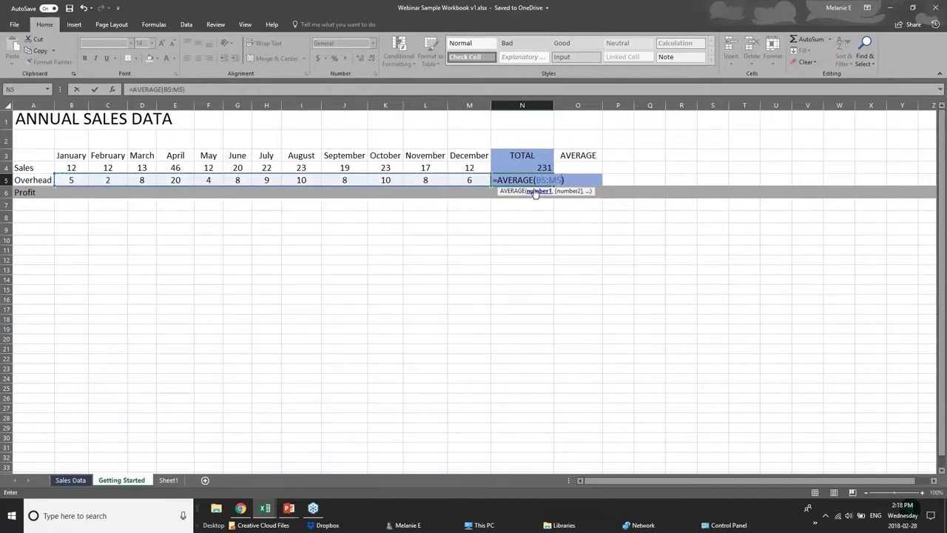
{"action": "key", "text": "Return"}
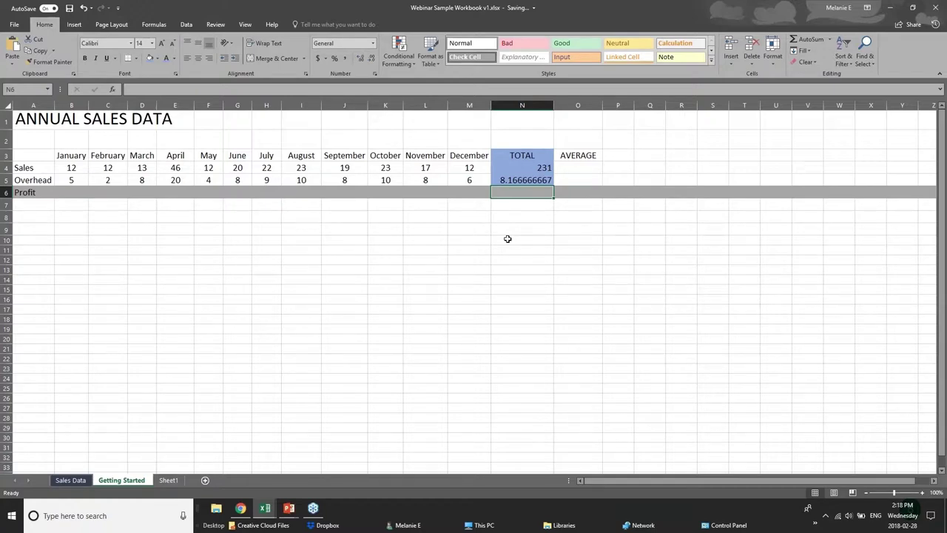
Step: Review the Overhead average and its range, then select January Sales cell B4
{"action": "left_click", "coordinate": [521, 180]}
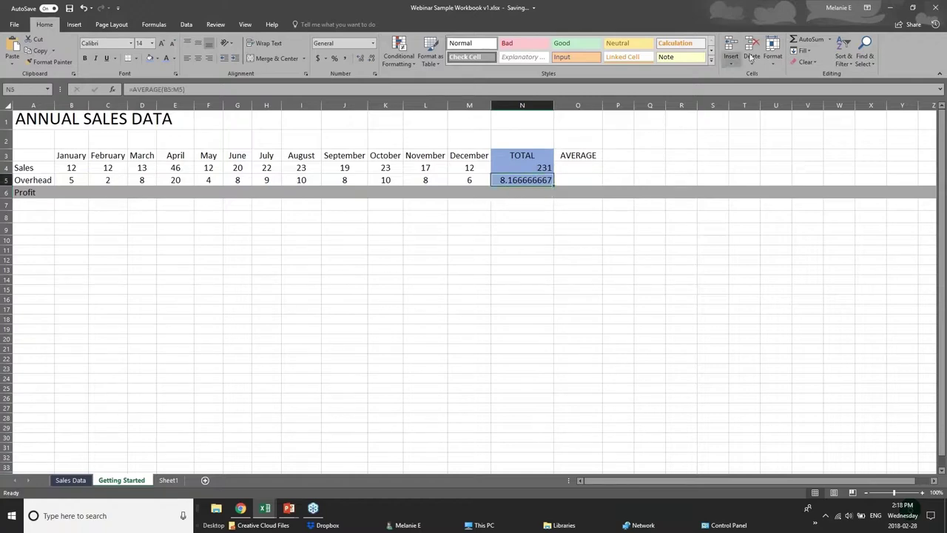
{"action": "left_click_drag", "start_coordinate": [72, 180], "coordinate": [473, 179]}
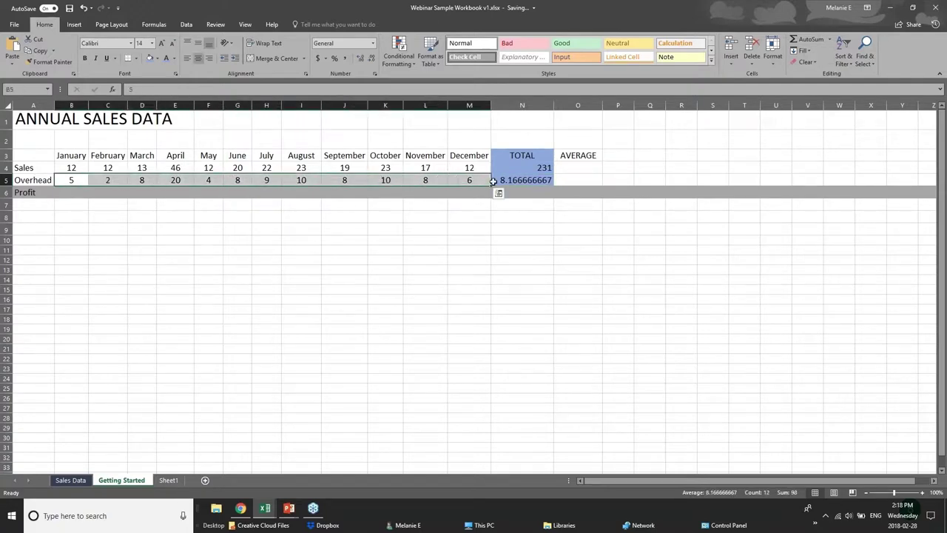
{"action": "left_click", "coordinate": [506, 181]}
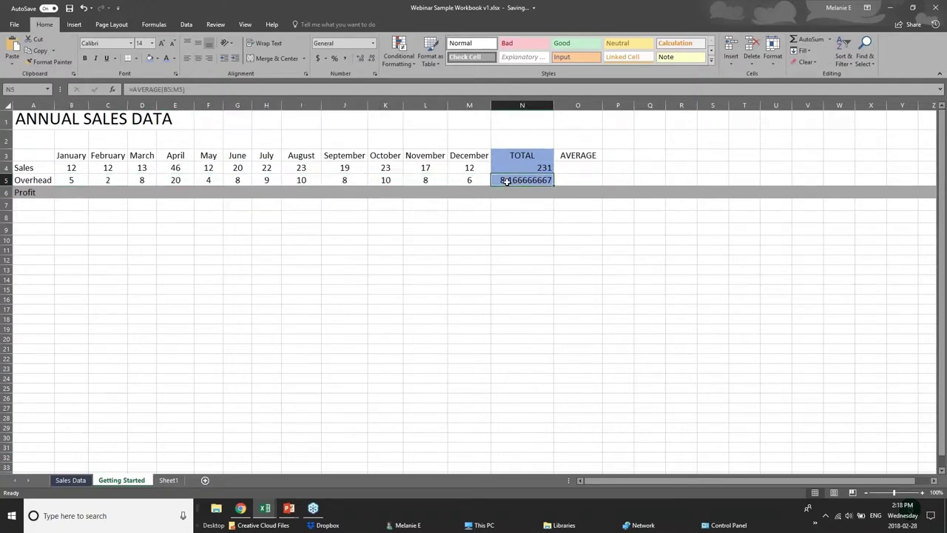
{"action": "left_click", "coordinate": [65, 169]}
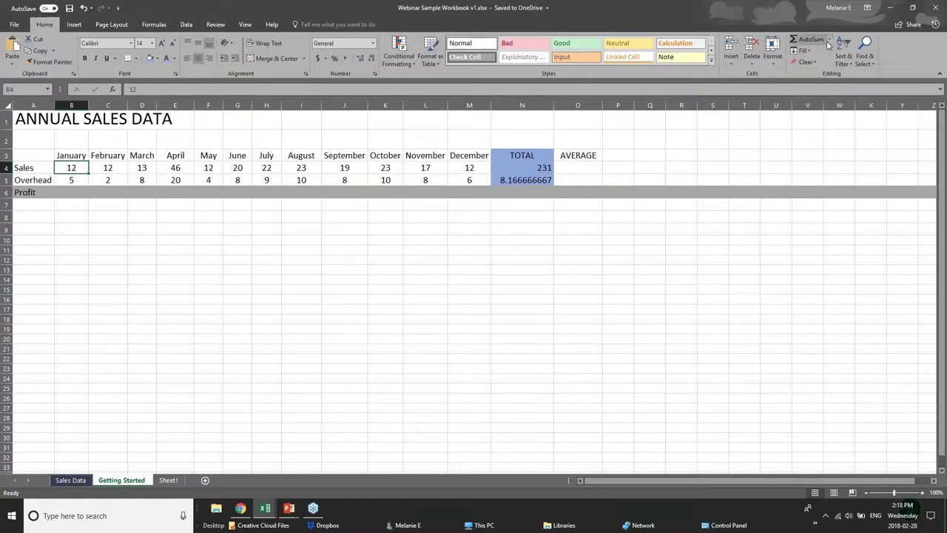
Step: On the Formulas tab, start an AutoSum Sum in B4 and undo it, keeping 12
{"action": "left_click", "coordinate": [153, 24]}
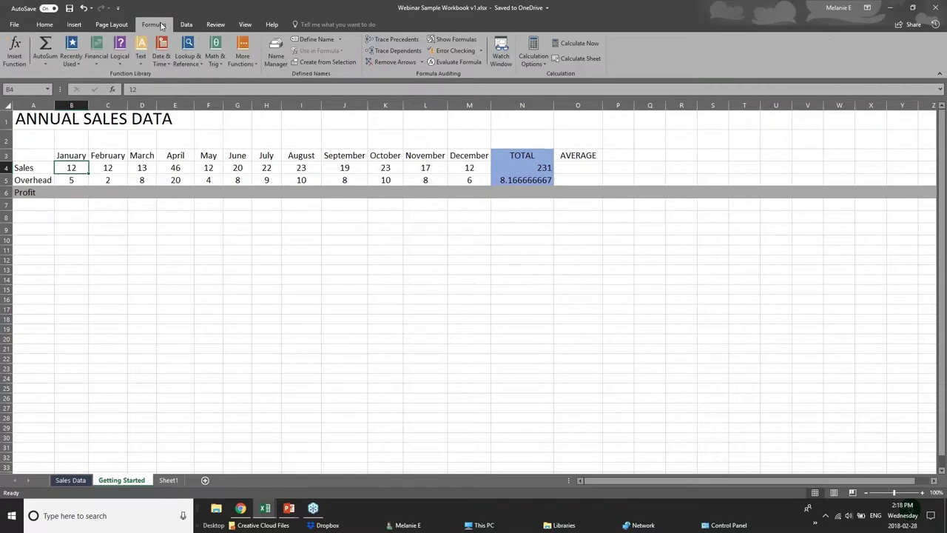
{"action": "left_click", "coordinate": [46, 64]}
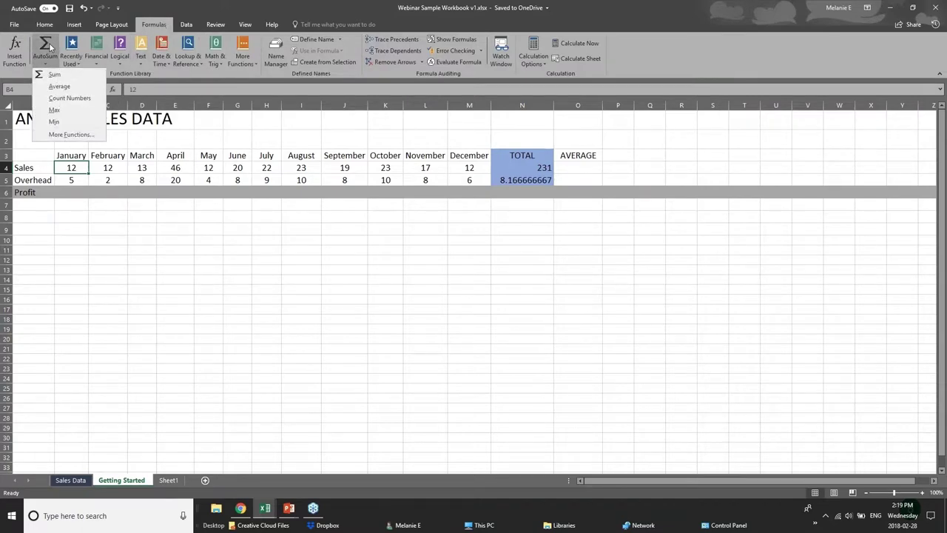
{"action": "left_click", "coordinate": [48, 47]}
{"action": "key", "text": "ctrl+z"}
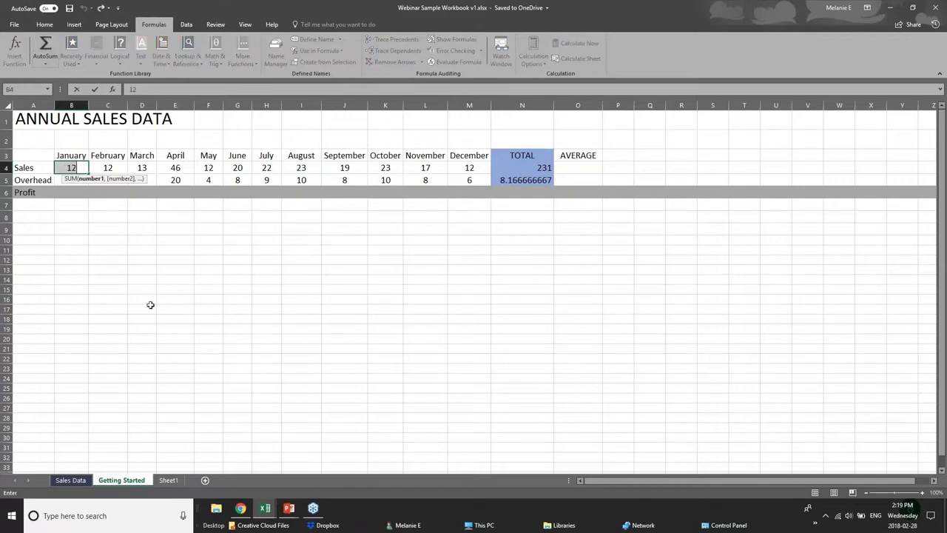
{"action": "left_click", "coordinate": [159, 264]}
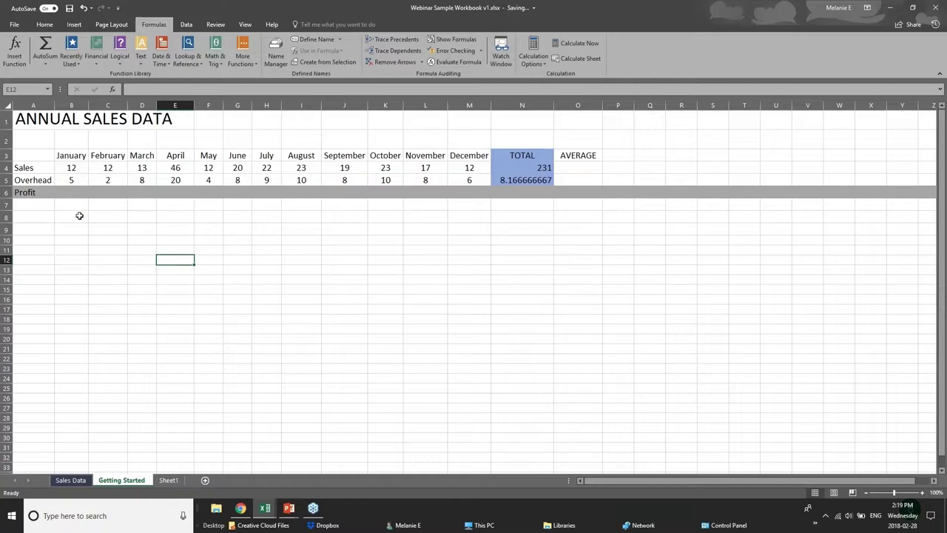
{"action": "left_click", "coordinate": [80, 205]}
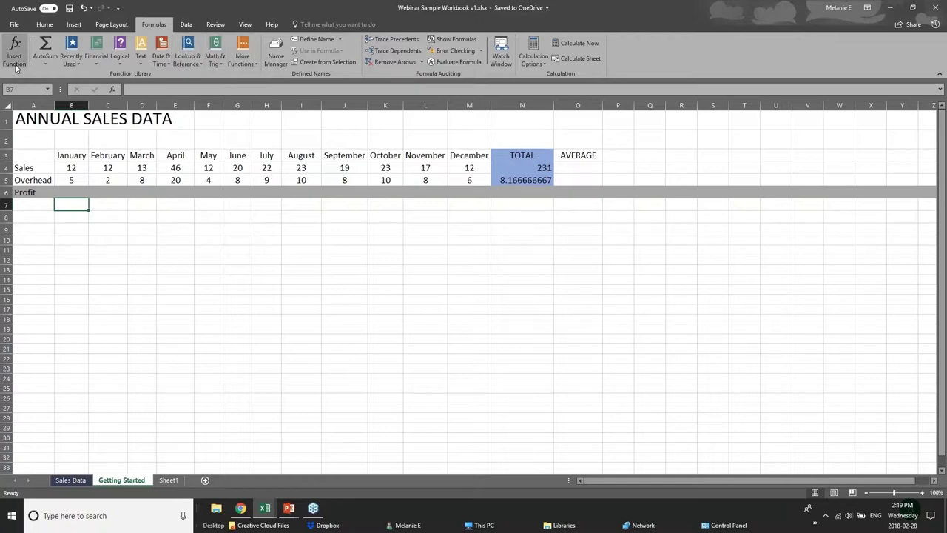
{"action": "left_click", "coordinate": [70, 63]}
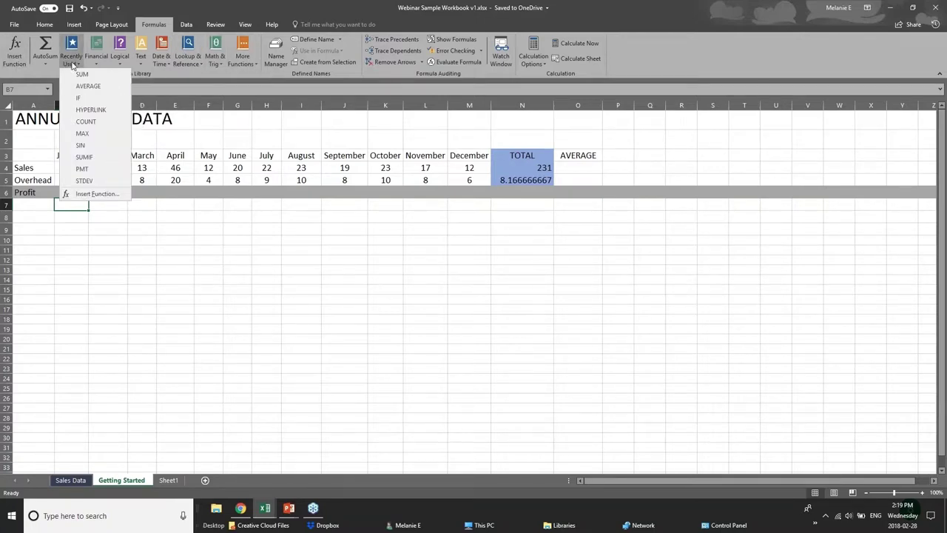
{"action": "left_click", "coordinate": [94, 65]}
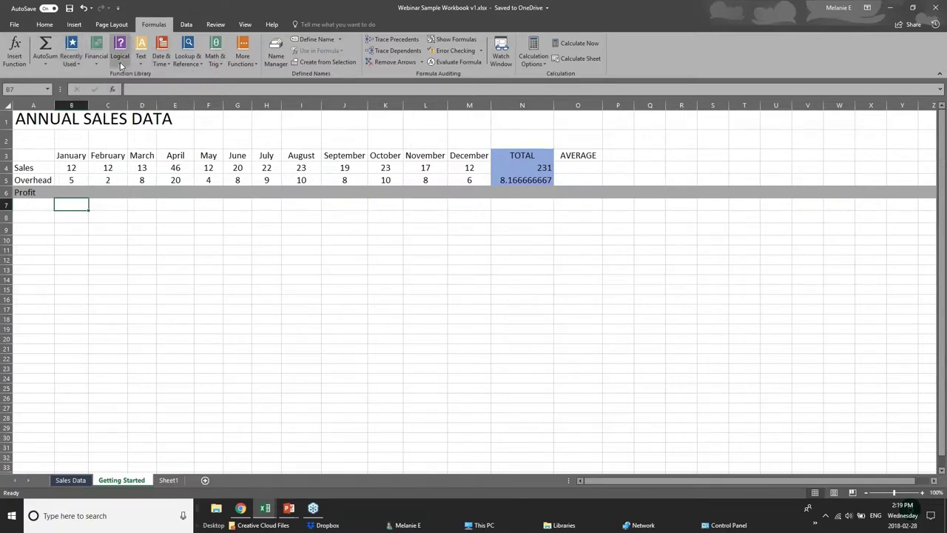
{"action": "left_click", "coordinate": [120, 65]}
{"action": "left_click", "coordinate": [186, 73]}
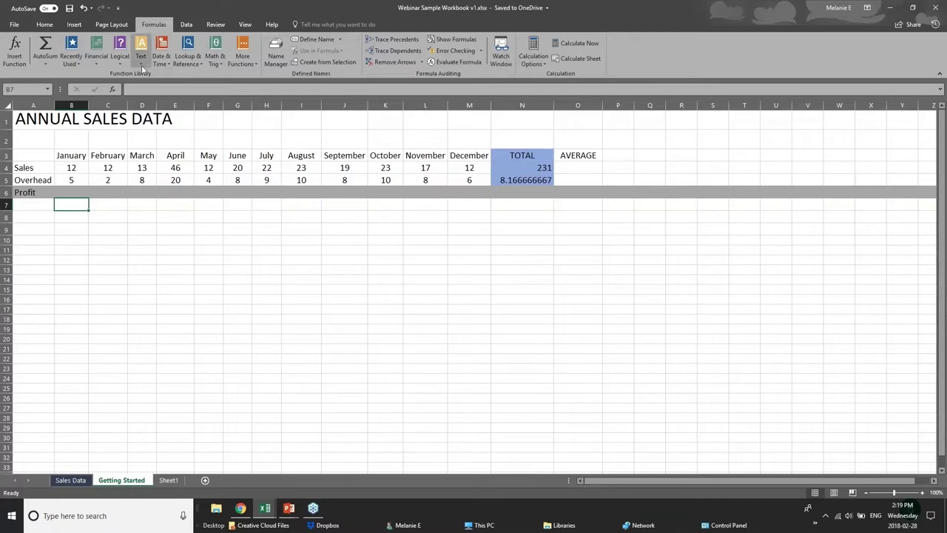
{"action": "left_click", "coordinate": [142, 65]}
{"action": "left_click", "coordinate": [228, 80]}
{"action": "left_click", "coordinate": [215, 64]}
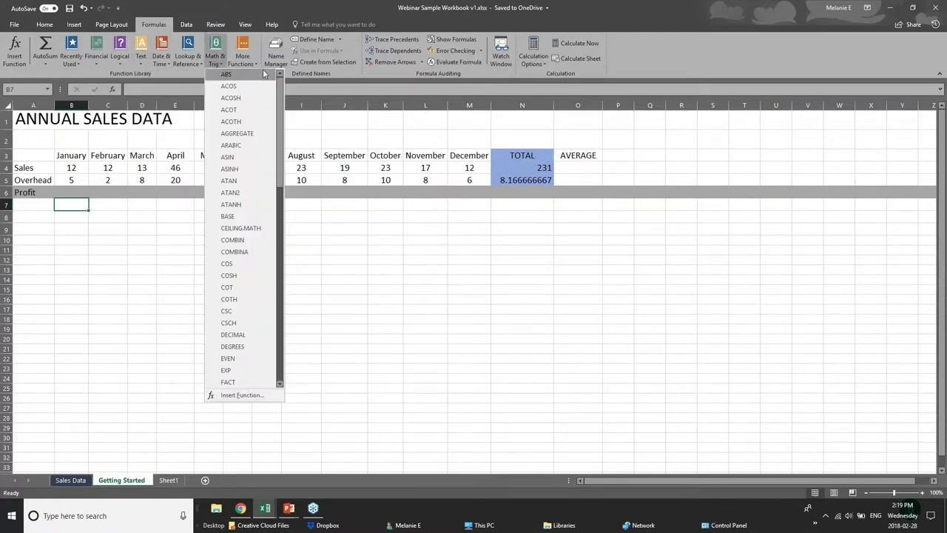
{"action": "left_click", "coordinate": [186, 67]}
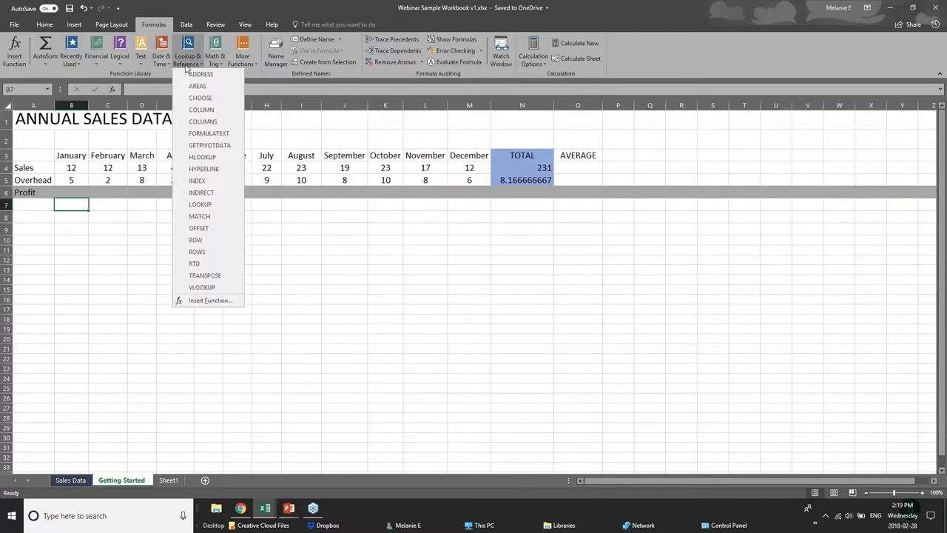
{"action": "left_click", "coordinate": [161, 65]}
{"action": "left_click", "coordinate": [161, 63]}
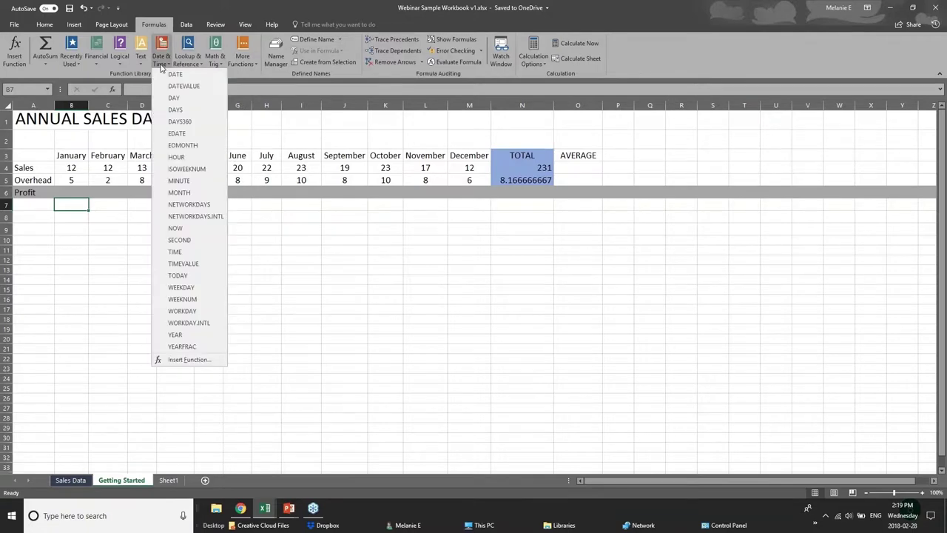
{"action": "left_click", "coordinate": [229, 74]}
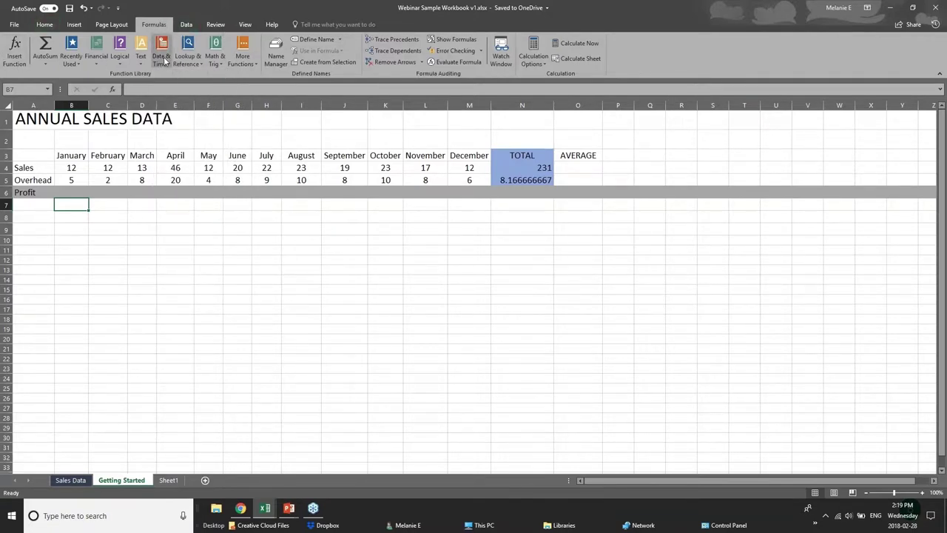
{"action": "left_click", "coordinate": [52, 67]}
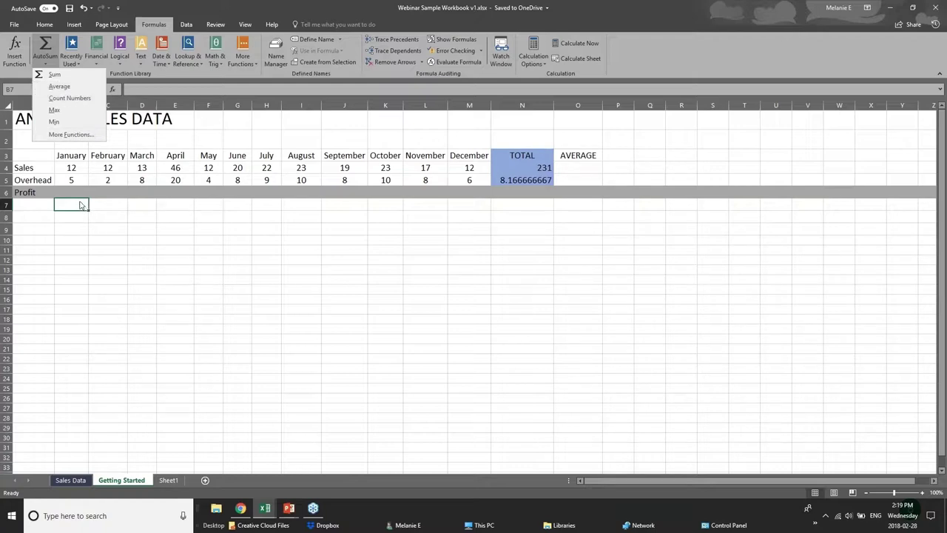
{"action": "left_click", "coordinate": [81, 200]}
{"action": "left_click", "coordinate": [78, 193]}
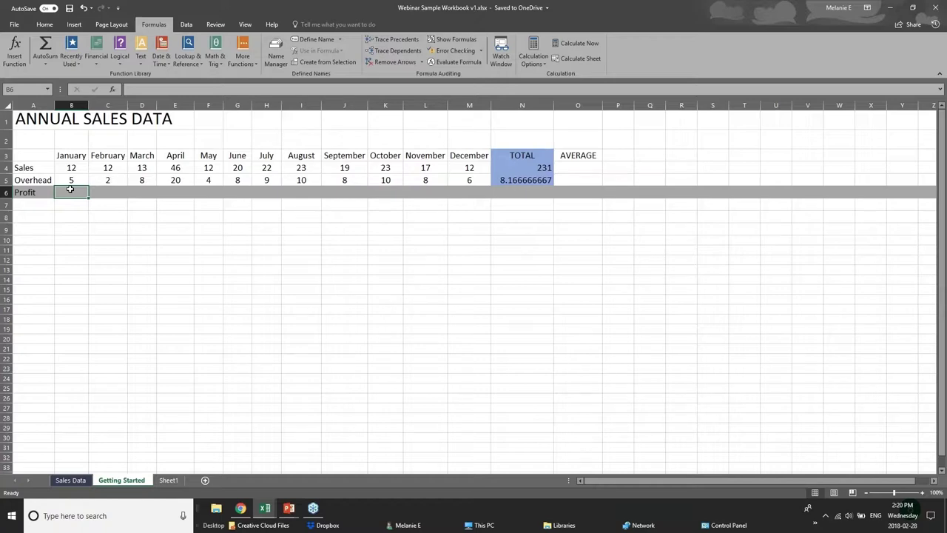
{"action": "left_click", "coordinate": [74, 169]}
Step: Enter =B4-B5 in January Profit cell B6 so it shows 7
{"action": "left_click", "coordinate": [73, 179]}
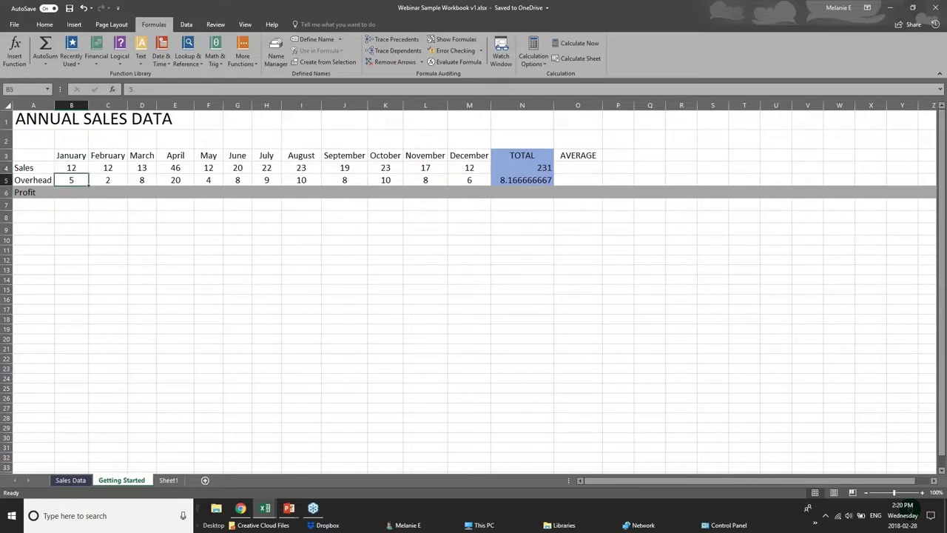
{"action": "left_click", "coordinate": [72, 191]}
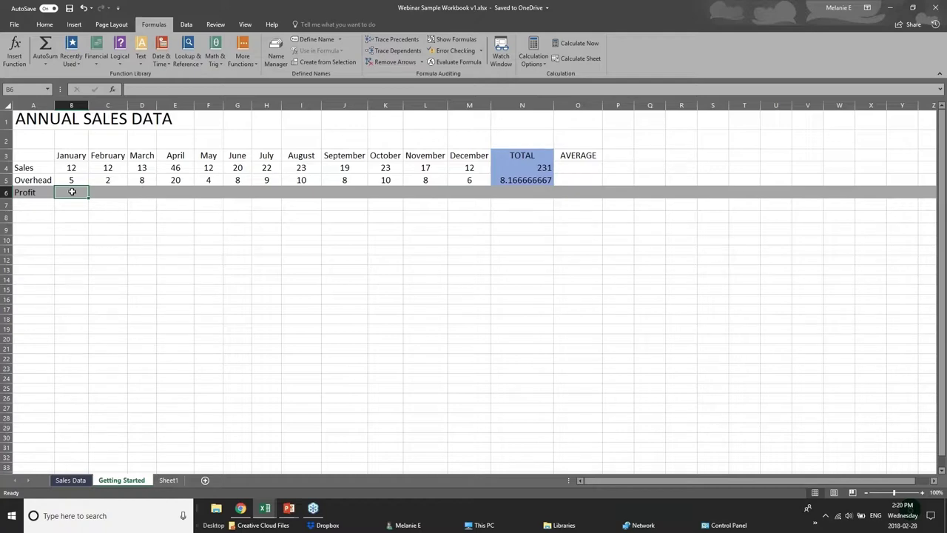
{"action": "type", "text": "="}
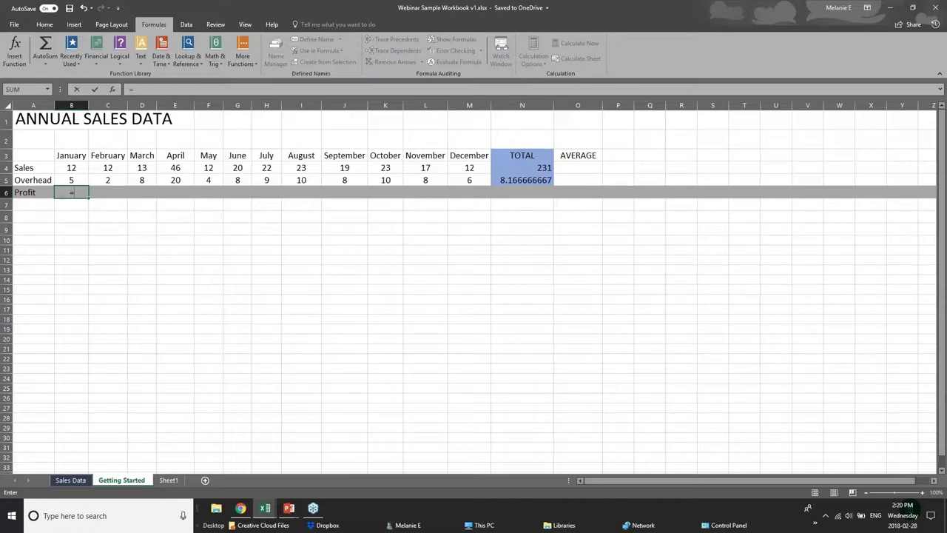
{"action": "type", "text": "sub"}
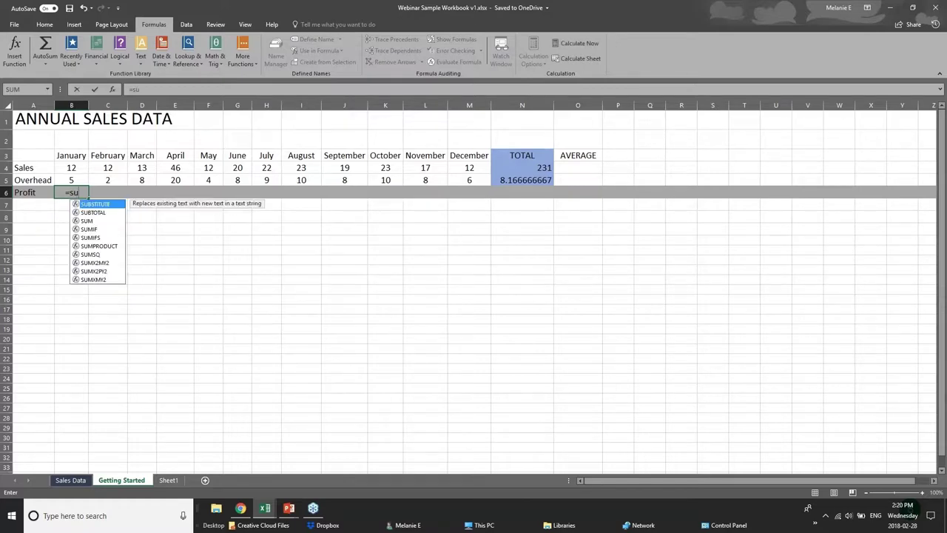
{"action": "key", "text": "BackSpace"}
{"action": "key", "text": "BackSpace"}
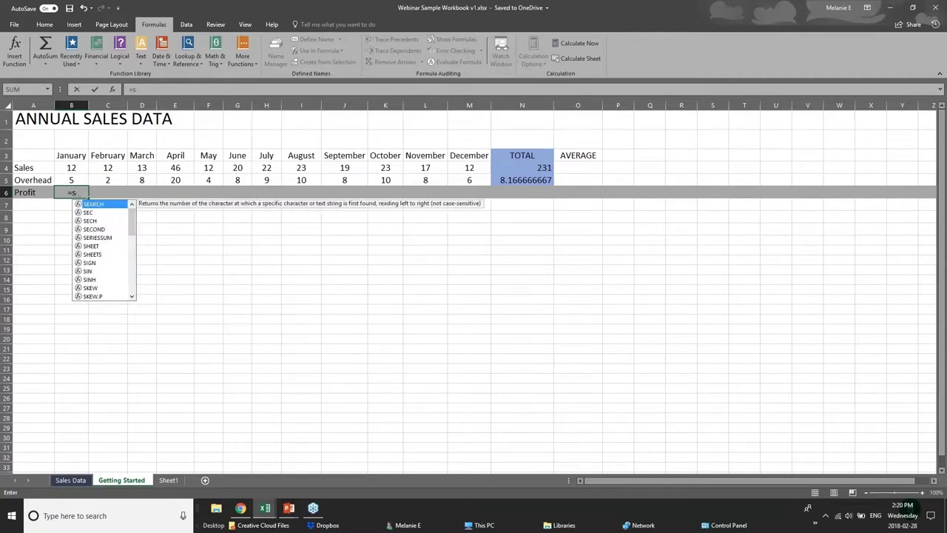
{"action": "type", "text": "ub"}
{"action": "key", "text": "BackSpace"}
{"action": "key", "text": "BackSpace"}
{"action": "key", "text": "BackSpace"}
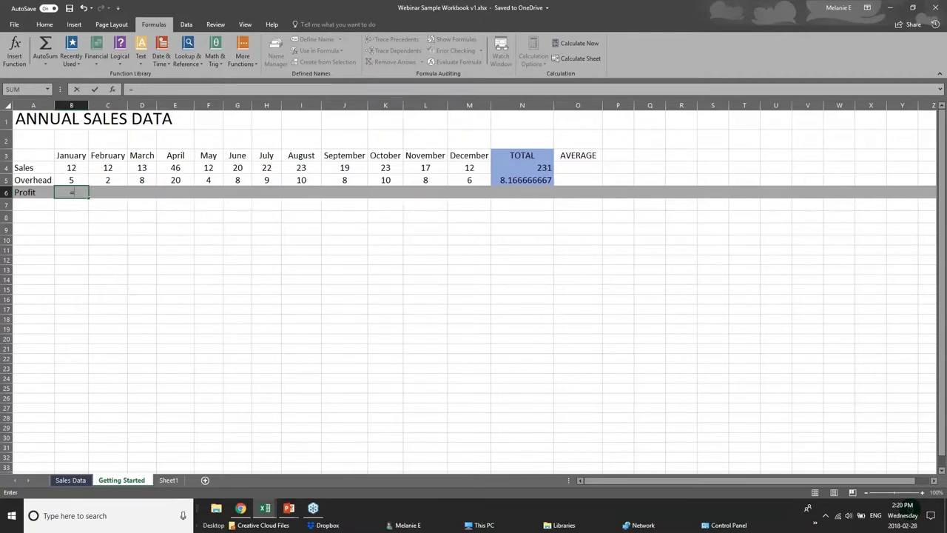
{"action": "left_click", "coordinate": [77, 168]}
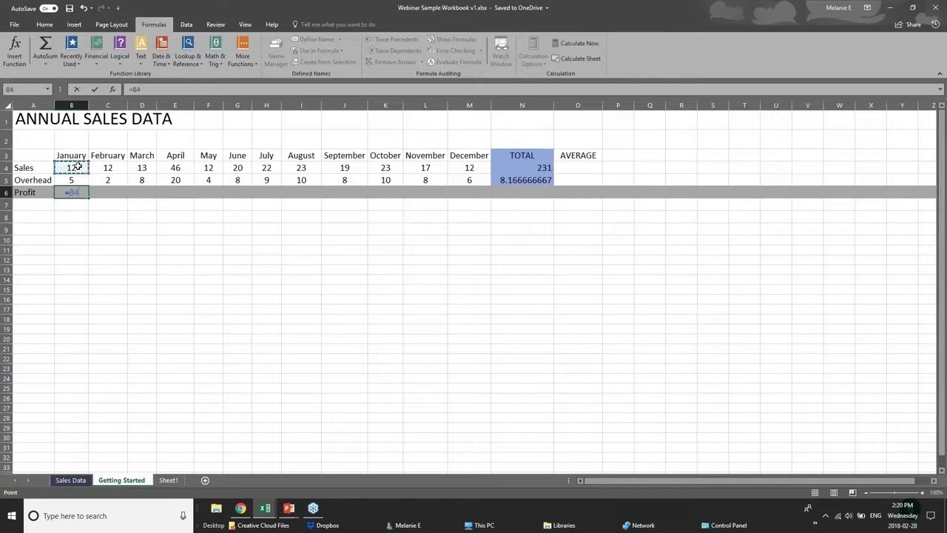
{"action": "type", "text": "-"}
{"action": "left_click", "coordinate": [80, 180]}
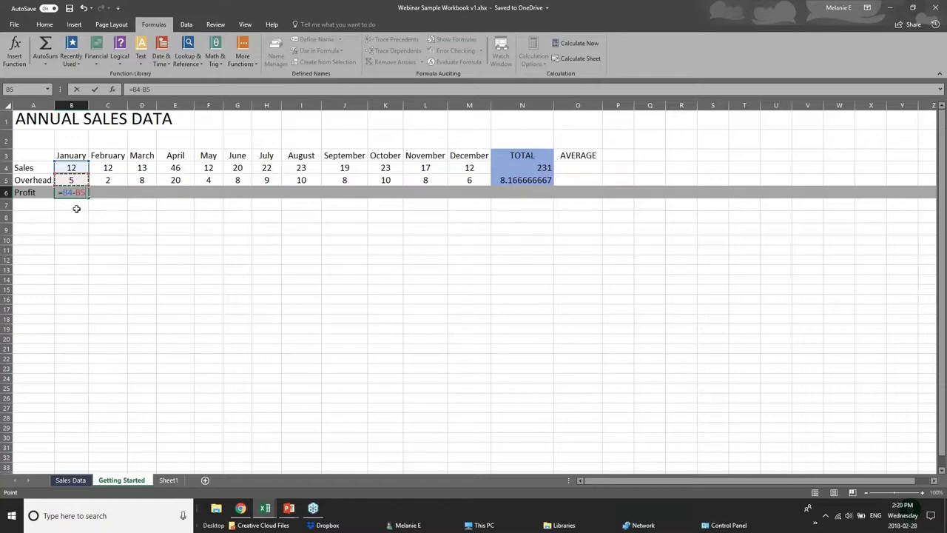
{"action": "key", "text": "Return"}
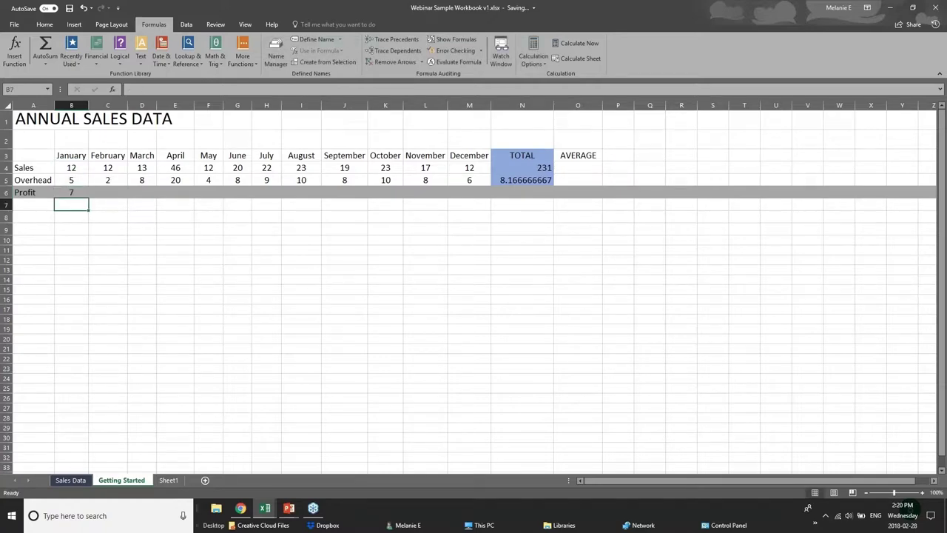
{"action": "left_click", "coordinate": [71, 192]}
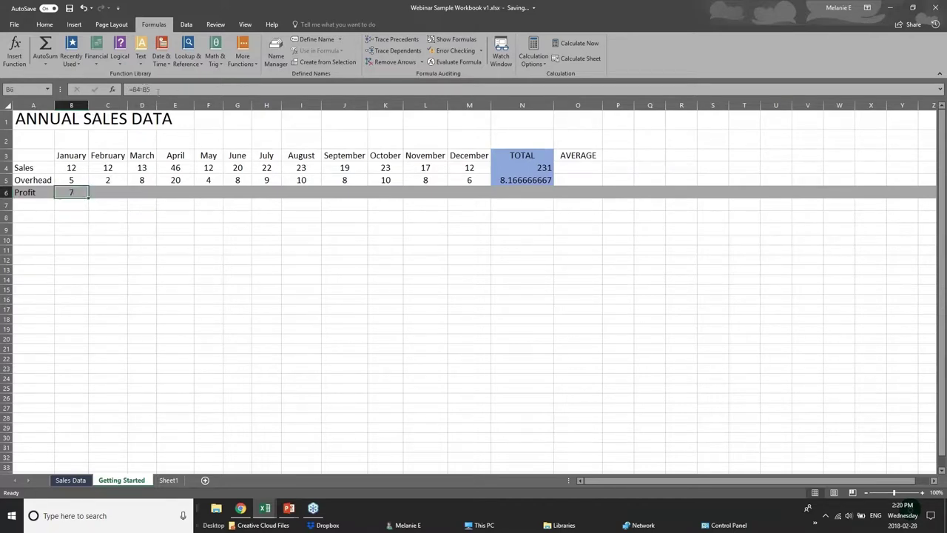
Step: Copy B6's Profit formula and paste it into C6 as =C4-C5, showing 10
{"action": "left_click", "coordinate": [117, 191]}
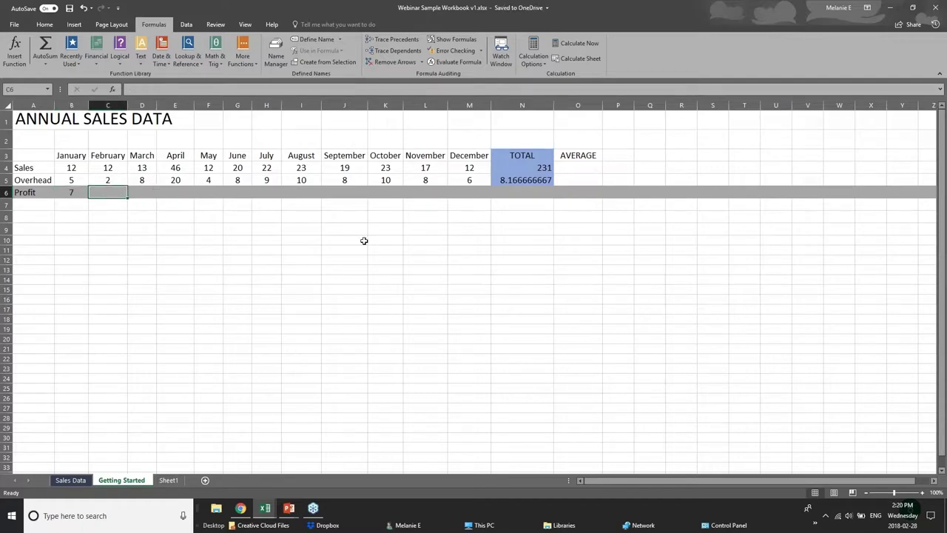
{"action": "left_click", "coordinate": [63, 193]}
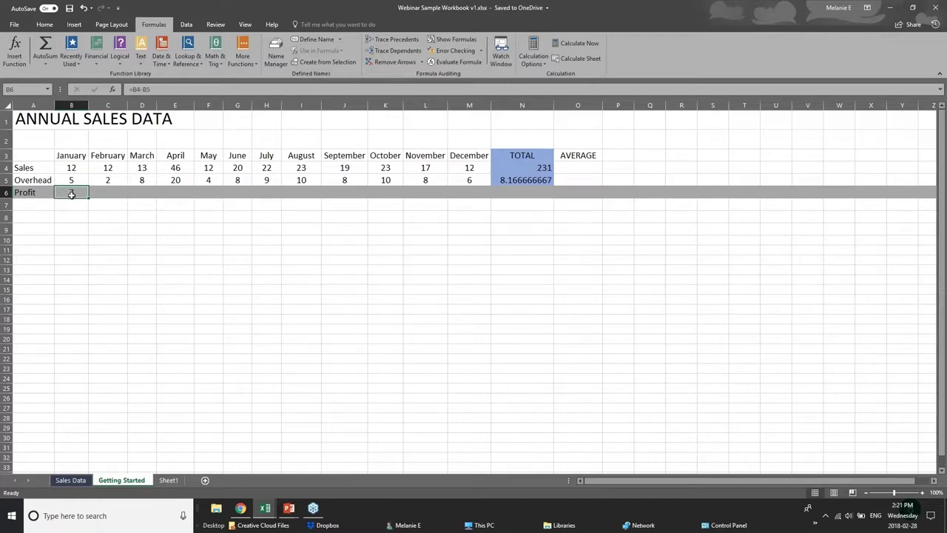
{"action": "right_click", "coordinate": [72, 193]}
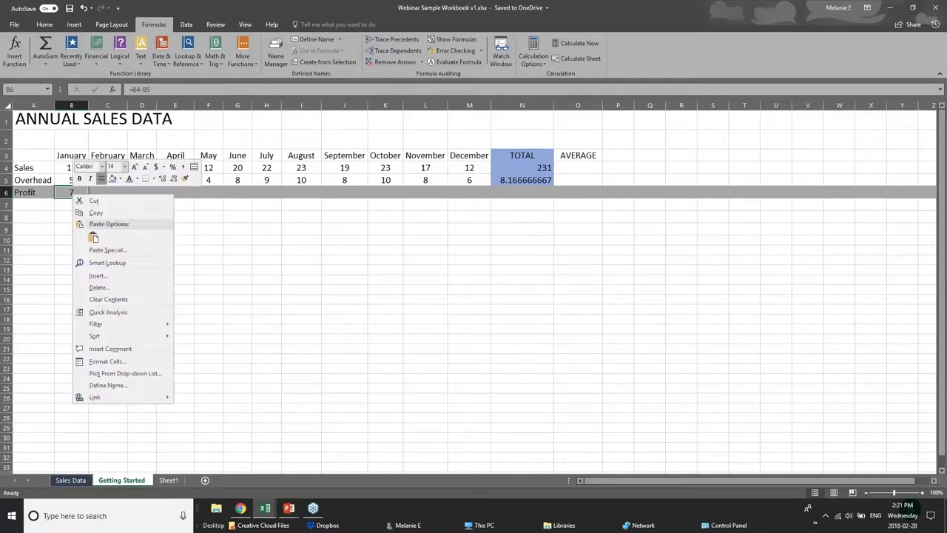
{"action": "left_click", "coordinate": [94, 213]}
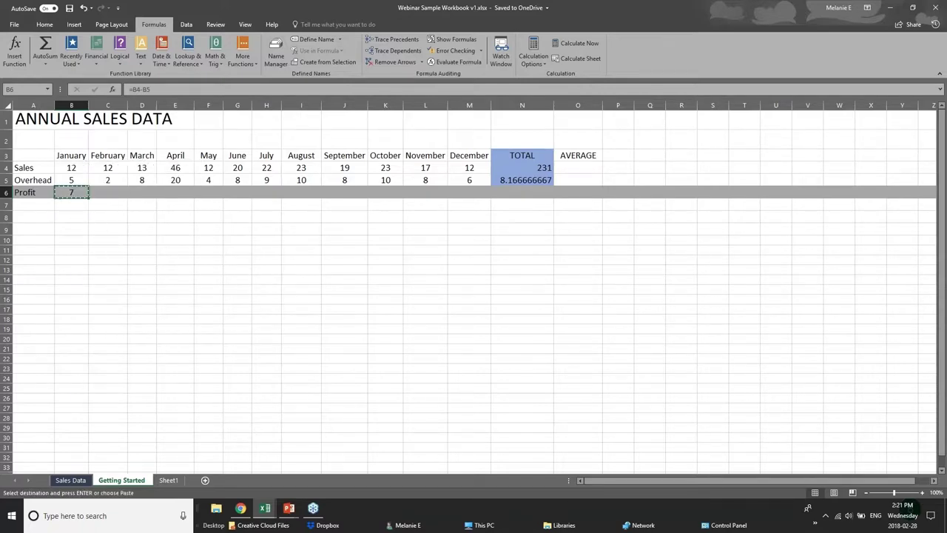
{"action": "right_click", "coordinate": [106, 194]}
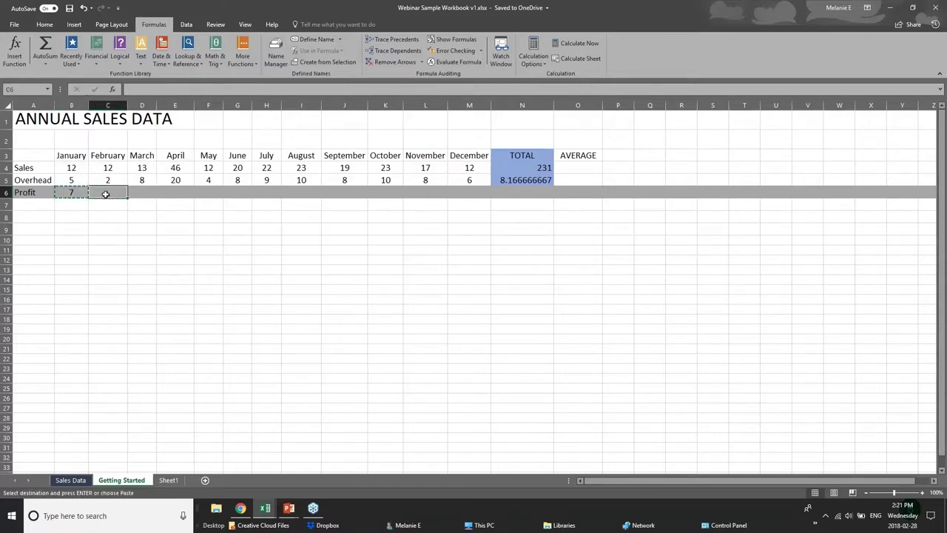
{"action": "left_click", "coordinate": [125, 241]}
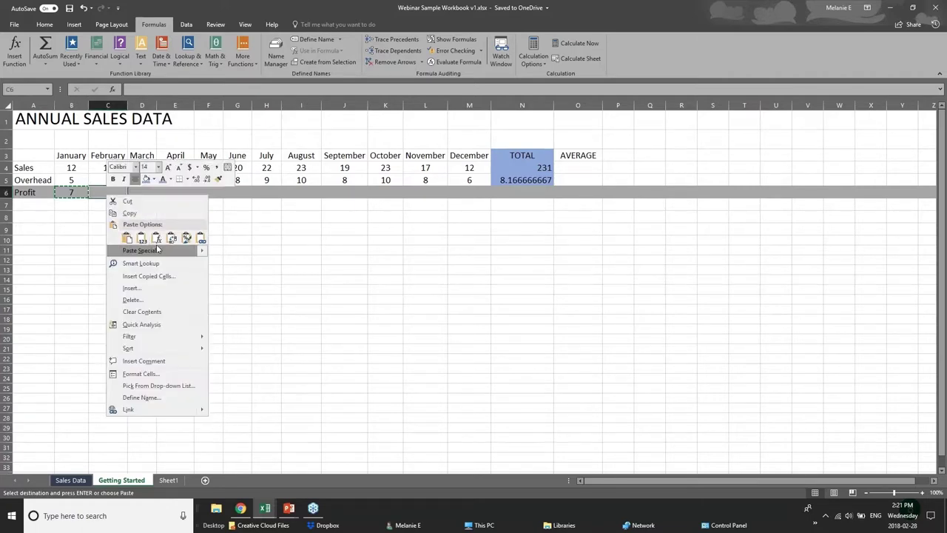
{"action": "left_click", "coordinate": [156, 239]}
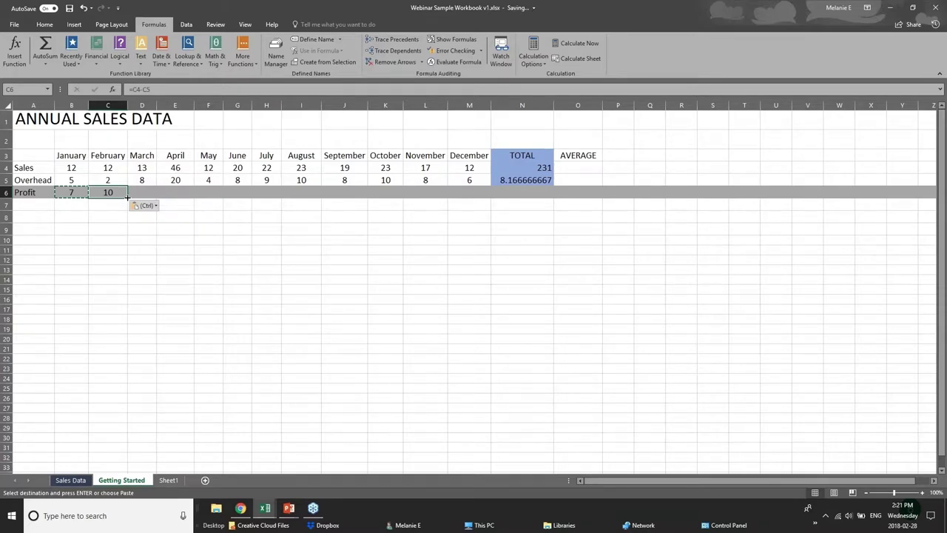
Step: Fill the Profit formula from C6 across to M6, then switch to PowerPoint
{"action": "left_click_drag", "start_coordinate": [127, 197], "coordinate": [489, 198]}
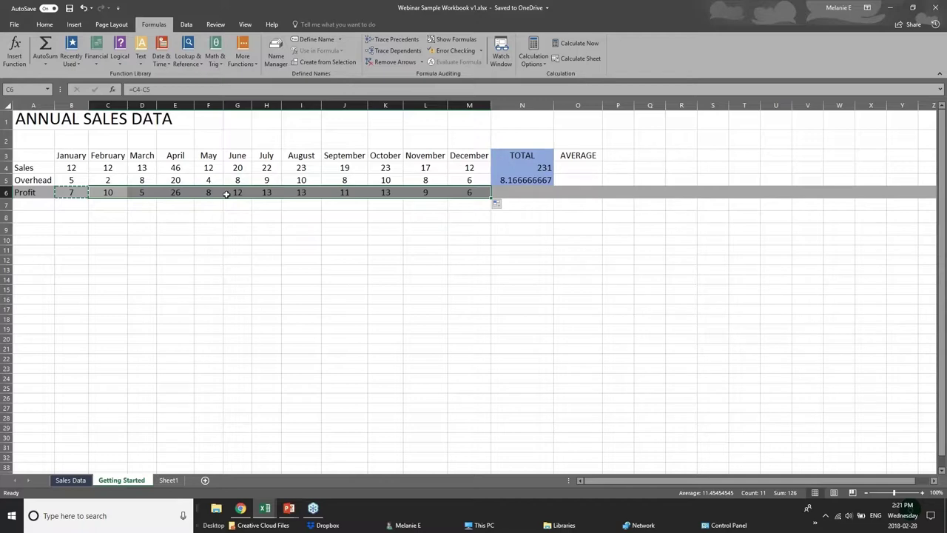
{"action": "left_click", "coordinate": [59, 166]}
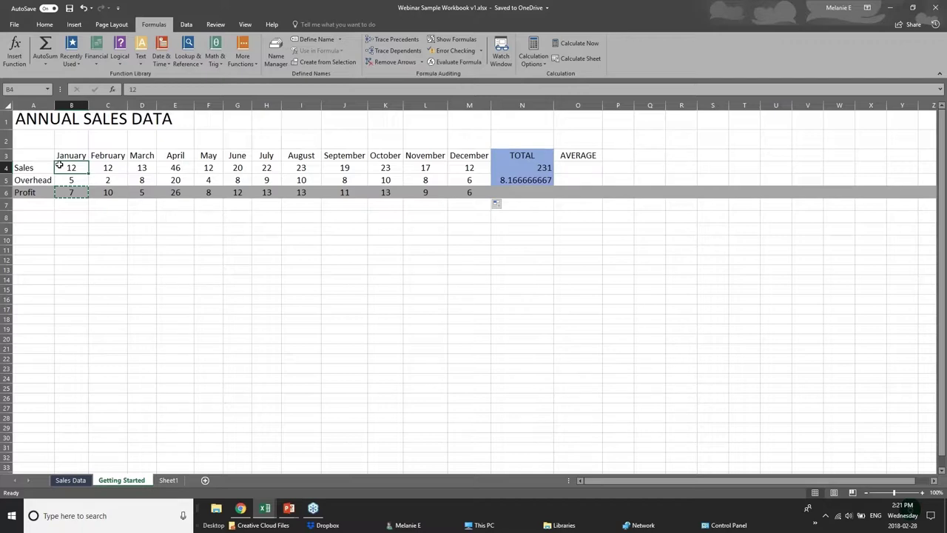
{"action": "left_click", "coordinate": [82, 203]}
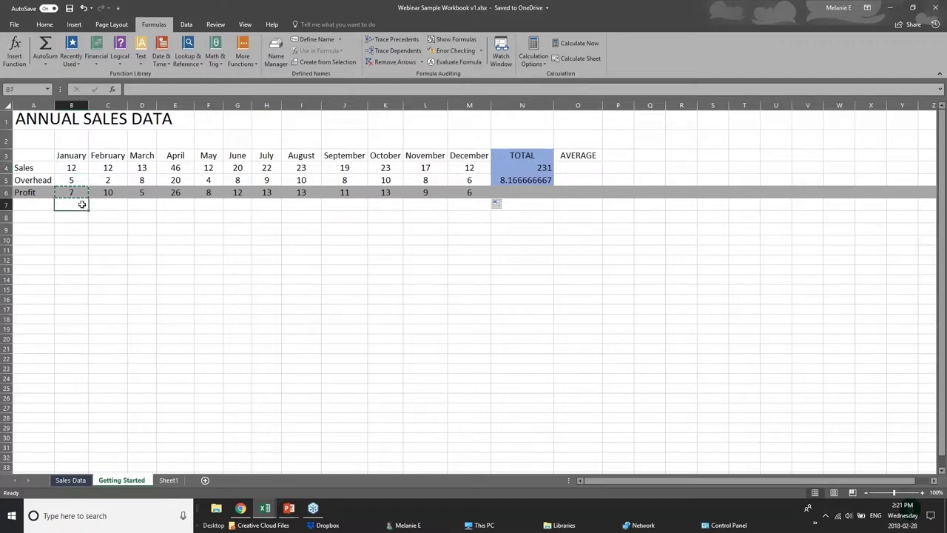
{"action": "left_click", "coordinate": [540, 193]}
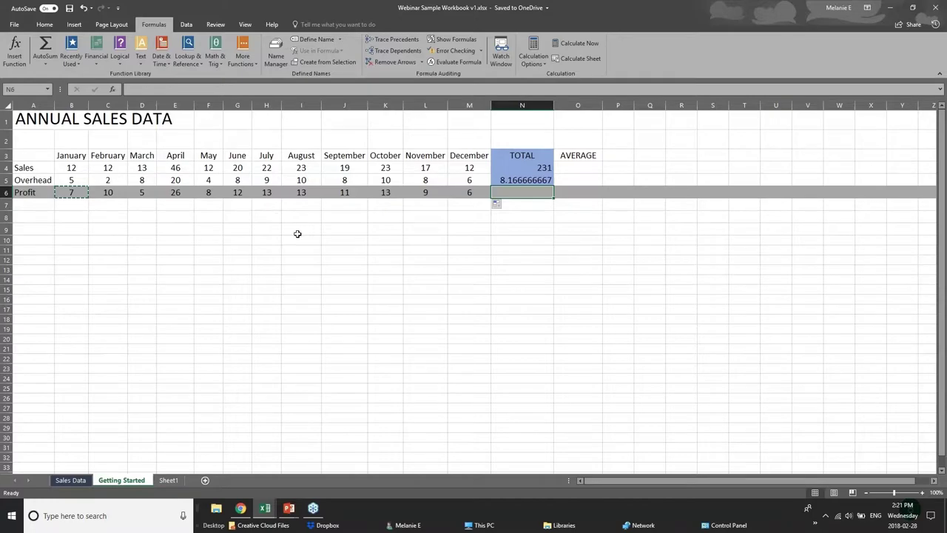
{"action": "left_click", "coordinate": [287, 508]}
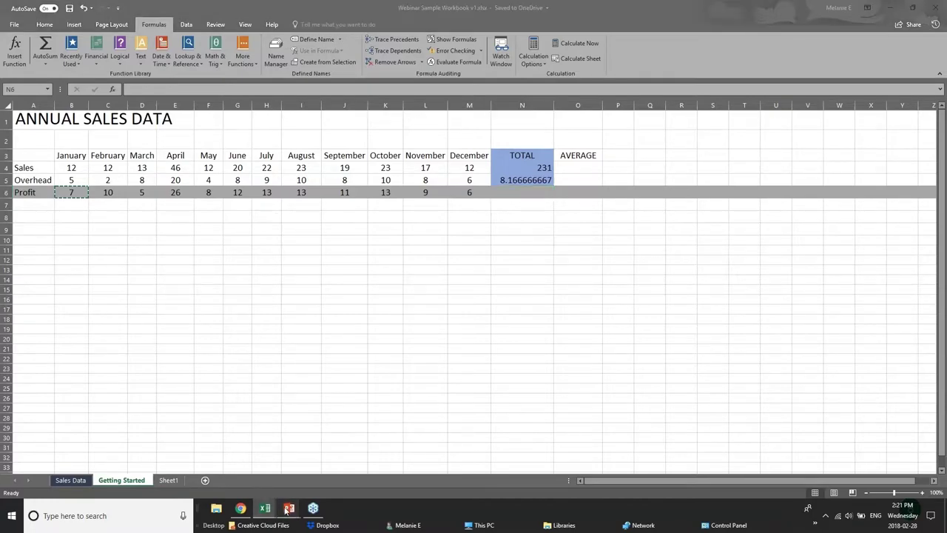
Step: Advance to the Formatting Worksheets slide, then return to the Webinar Sample Workbook
{"action": "key", "text": "Right"}
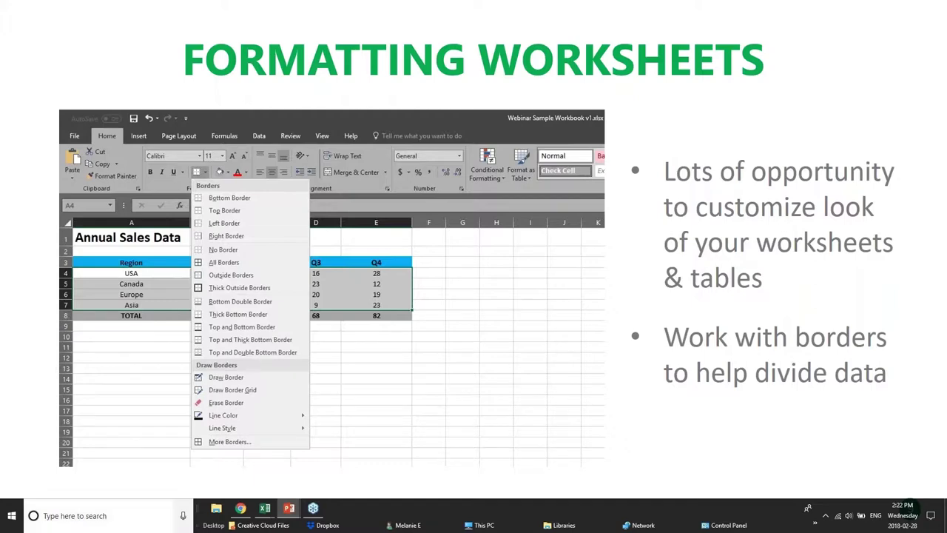
{"action": "mouse_move", "coordinate": [267, 509]}
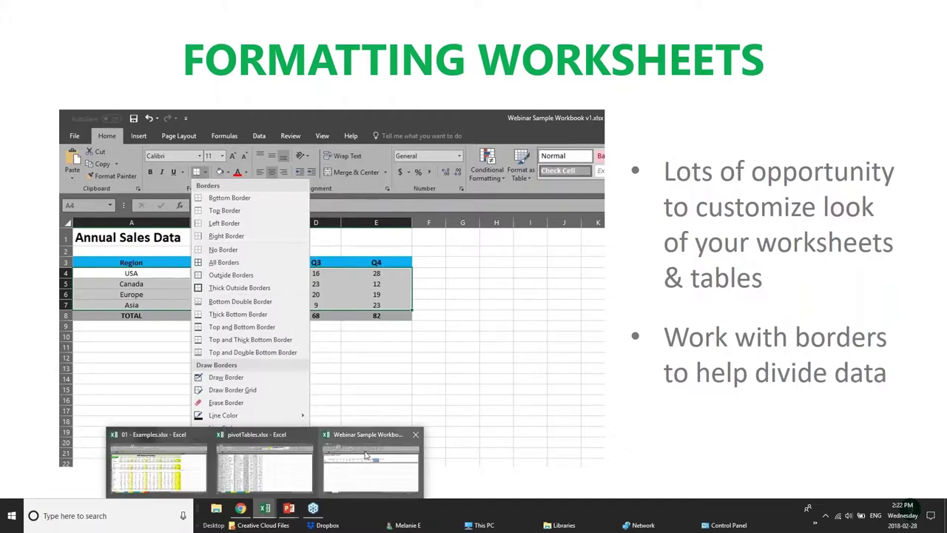
{"action": "left_click", "coordinate": [370, 462]}
{"action": "left_click", "coordinate": [266, 228]}
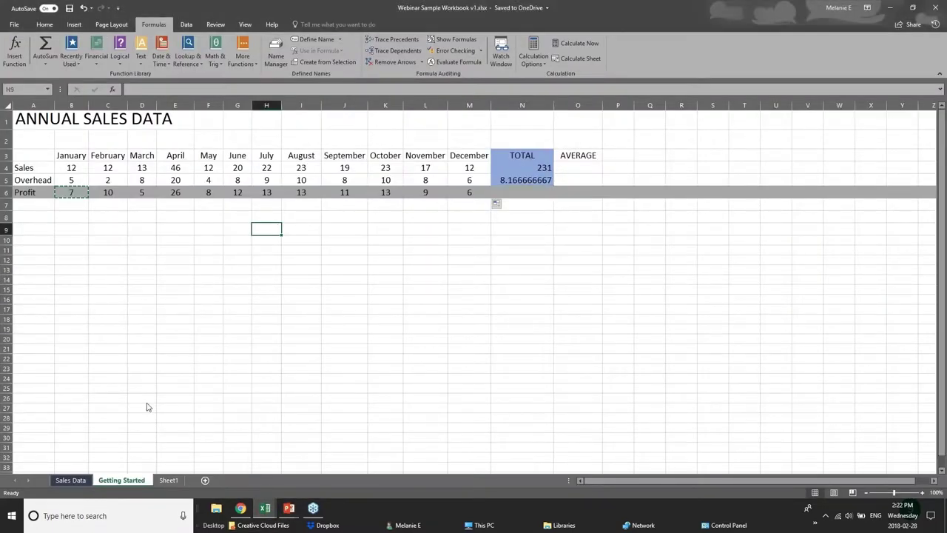
Step: Show the Sales Data sheet, then bring up pivotTables.xlsx and scroll its sales records
{"action": "left_click", "coordinate": [70, 480]}
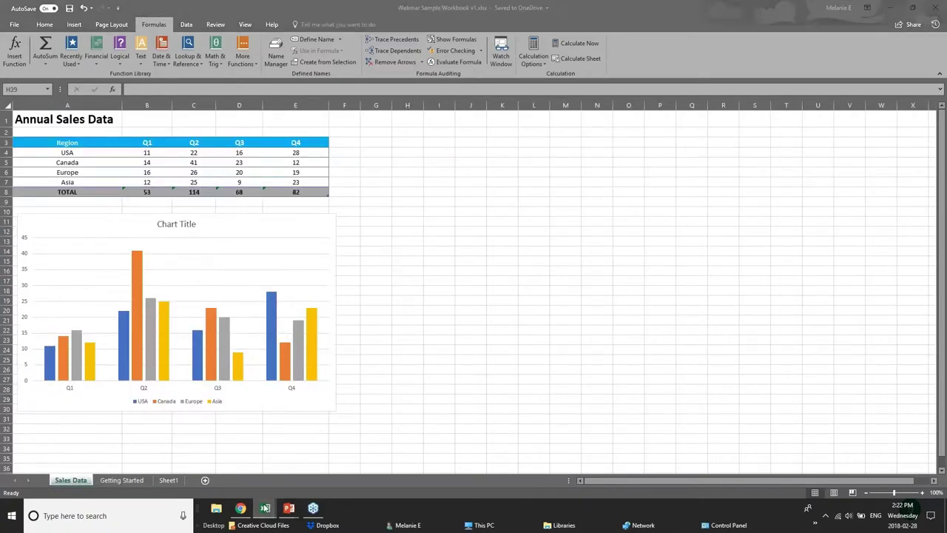
{"action": "mouse_move", "coordinate": [274, 508]}
{"action": "left_click", "coordinate": [283, 479]}
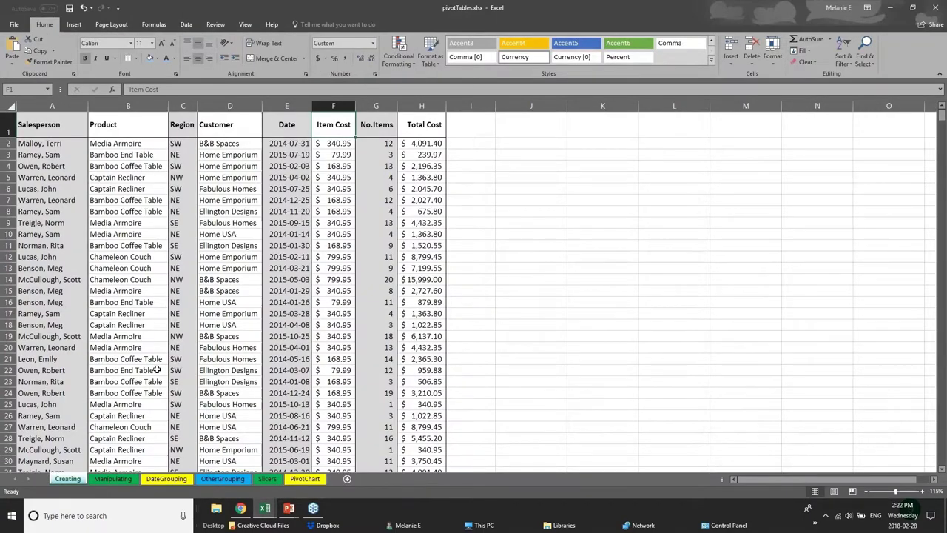
{"action": "scroll", "coordinate": [157, 367], "scroll_direction": "down", "scroll_amount": 13}
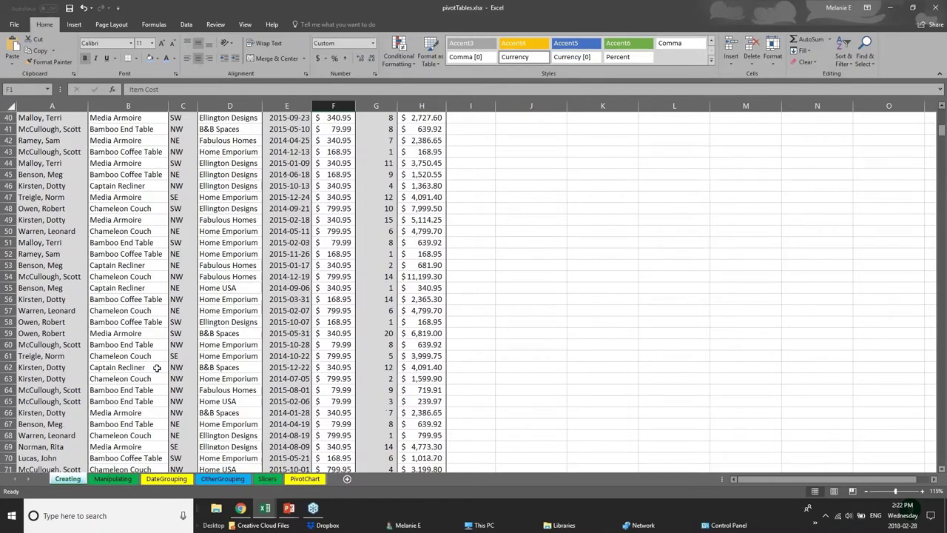
{"action": "scroll", "coordinate": [157, 368], "scroll_direction": "down", "scroll_amount": 20}
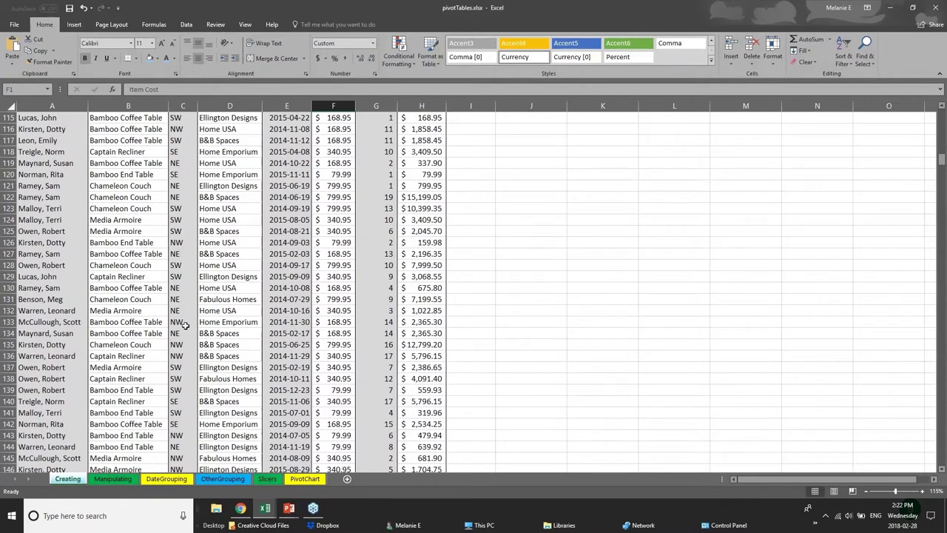
{"action": "scroll", "coordinate": [184, 325], "scroll_direction": "up", "scroll_amount": 20}
Step: Select columns from Salesperson through Total Cost, ending on the Salesperson column
{"action": "left_click", "coordinate": [56, 155]}
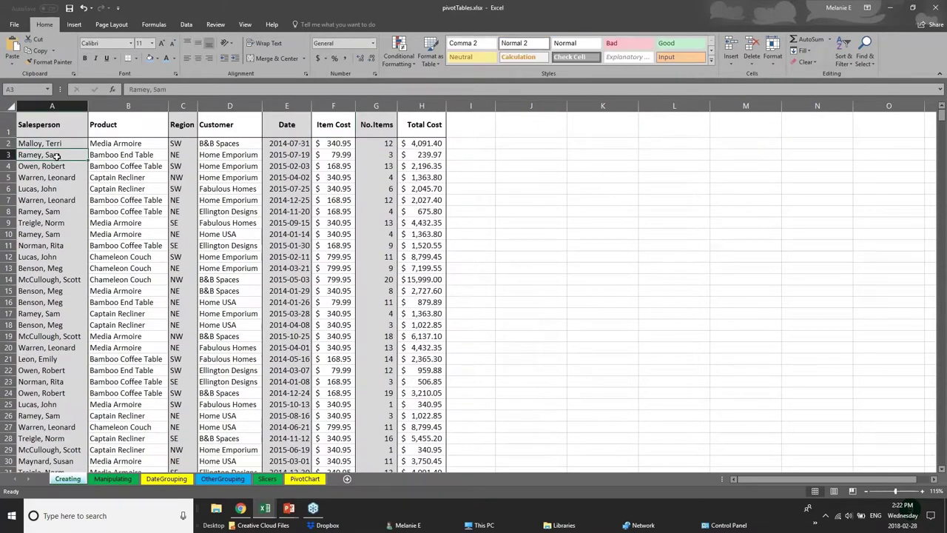
{"action": "left_click", "coordinate": [58, 130]}
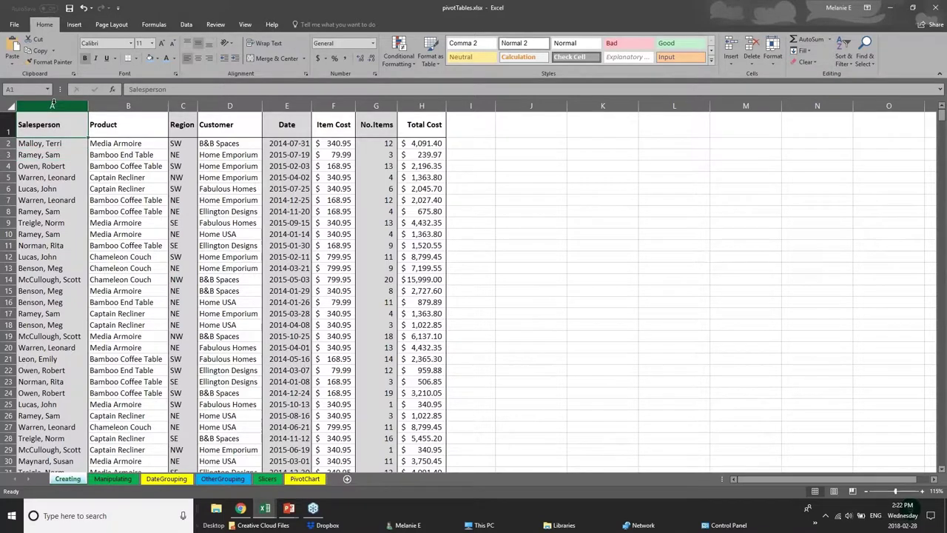
{"action": "left_click", "coordinate": [52, 104]}
{"action": "left_click_drag", "start_coordinate": [183, 104], "coordinate": [222, 100]}
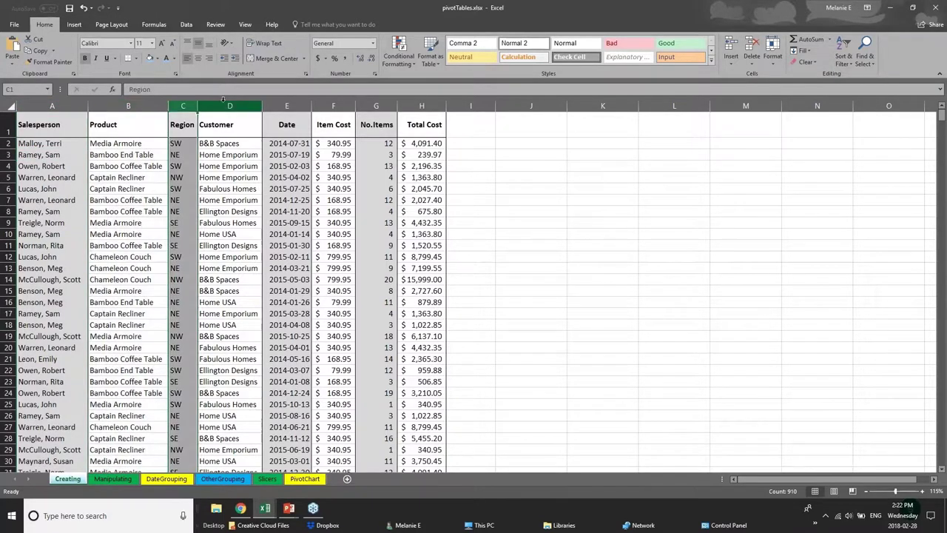
{"action": "left_click", "coordinate": [287, 104]}
{"action": "left_click", "coordinate": [333, 103]}
{"action": "left_click", "coordinate": [375, 103]}
{"action": "left_click", "coordinate": [422, 104]}
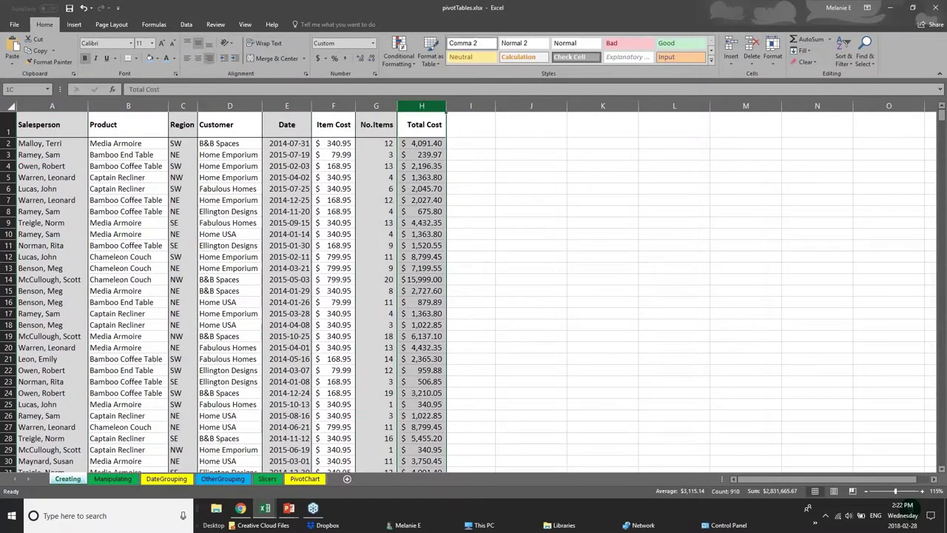
{"action": "left_click", "coordinate": [52, 106]}
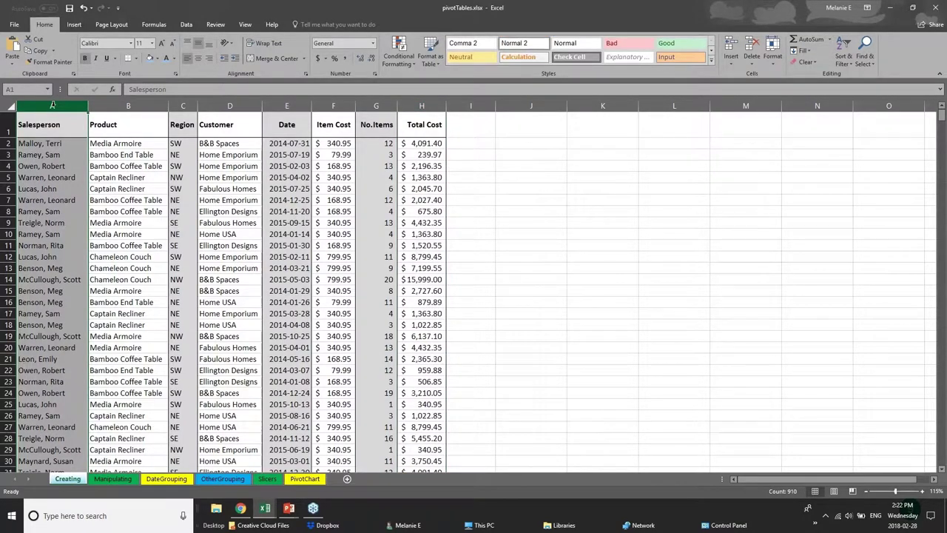
Step: Fill column A (Salesperson) light blue, then select the header cells Salesperson through Total Cost
{"action": "right_click", "coordinate": [52, 105]}
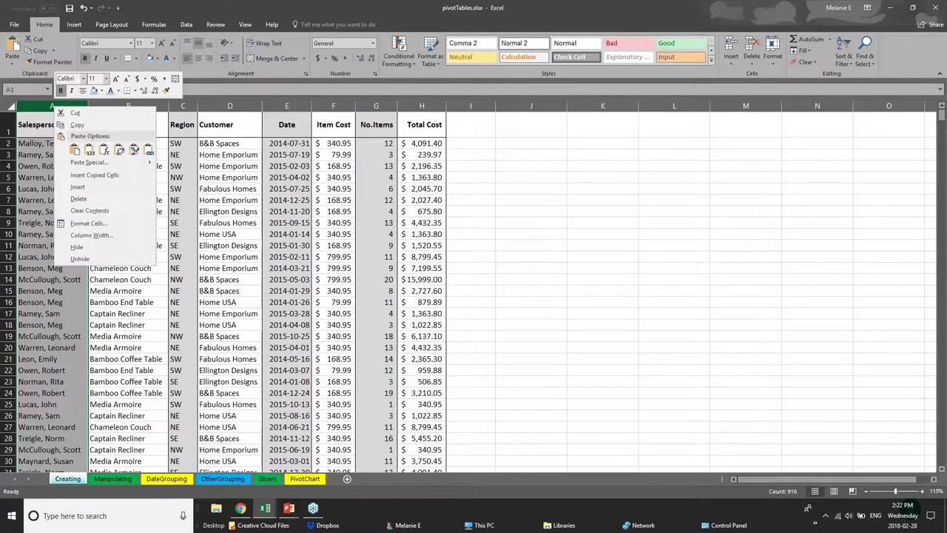
{"action": "left_click", "coordinate": [101, 91]}
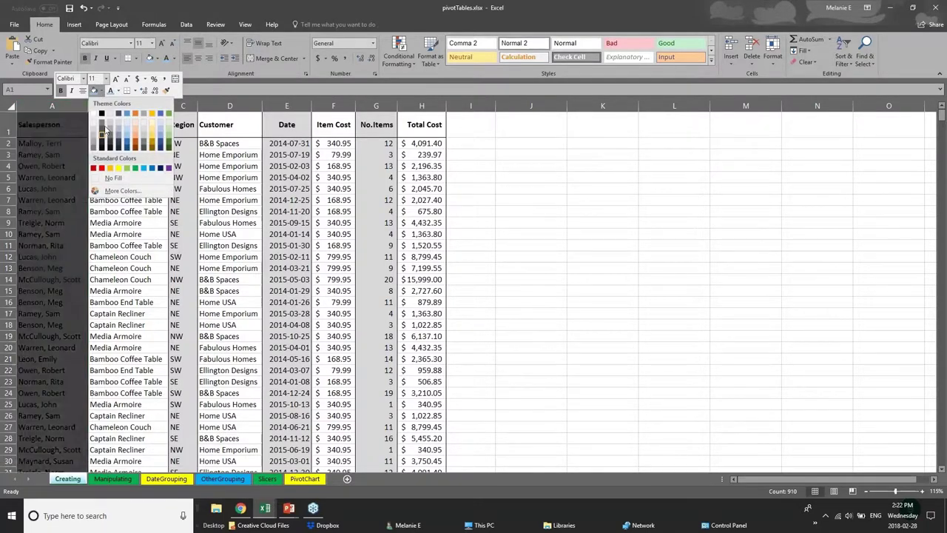
{"action": "left_click", "coordinate": [129, 139]}
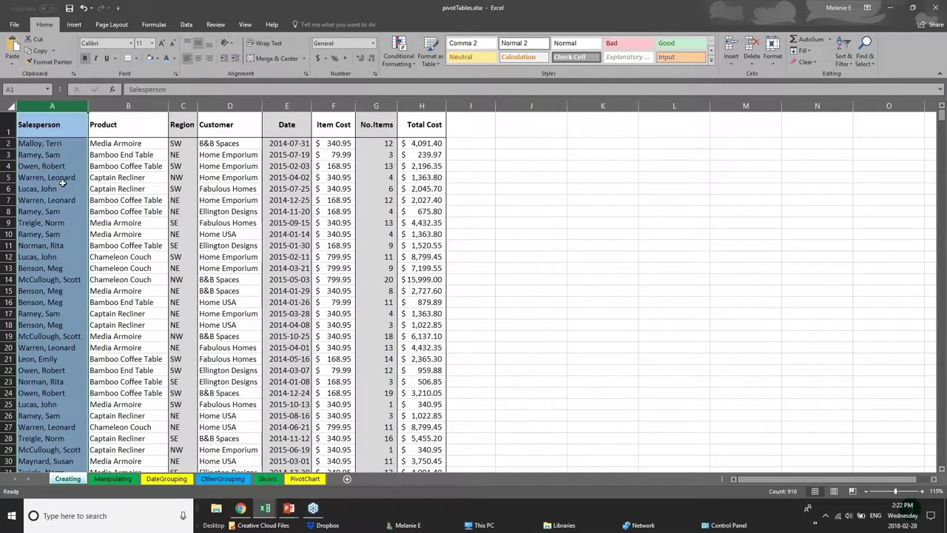
{"action": "left_click", "coordinate": [46, 157]}
{"action": "left_click_drag", "start_coordinate": [39, 129], "coordinate": [429, 128]}
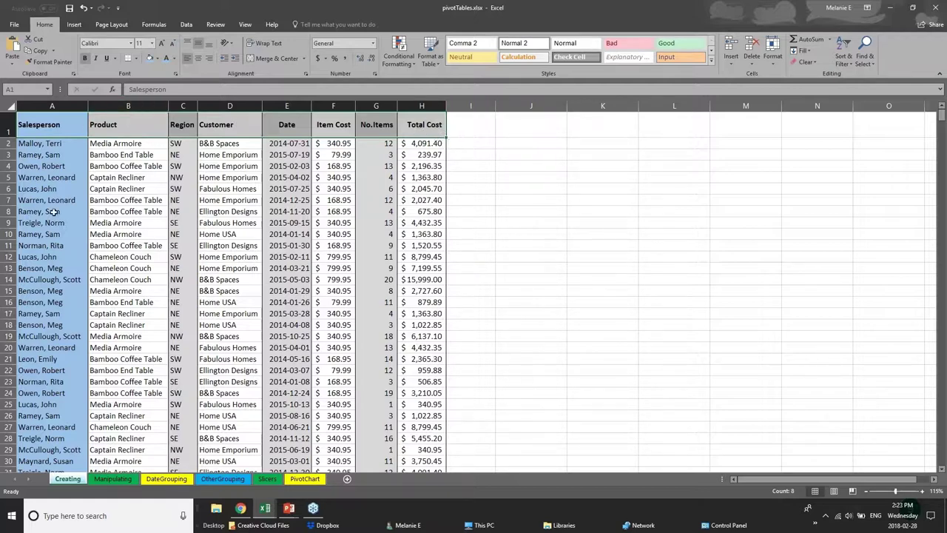
Step: Add a thick bottom border under header row 1 of the sales data
{"action": "left_click", "coordinate": [9, 128]}
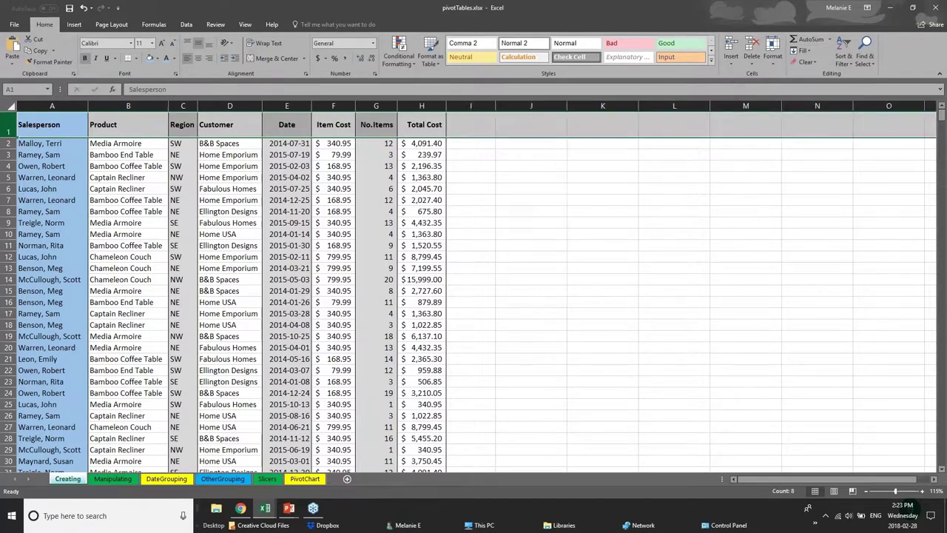
{"action": "left_click", "coordinate": [138, 60]}
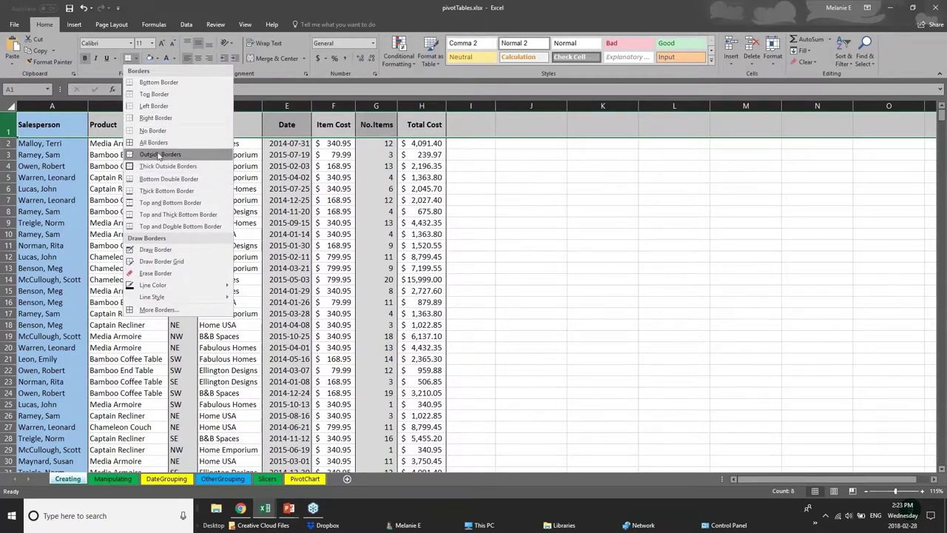
{"action": "left_click", "coordinate": [8, 126]}
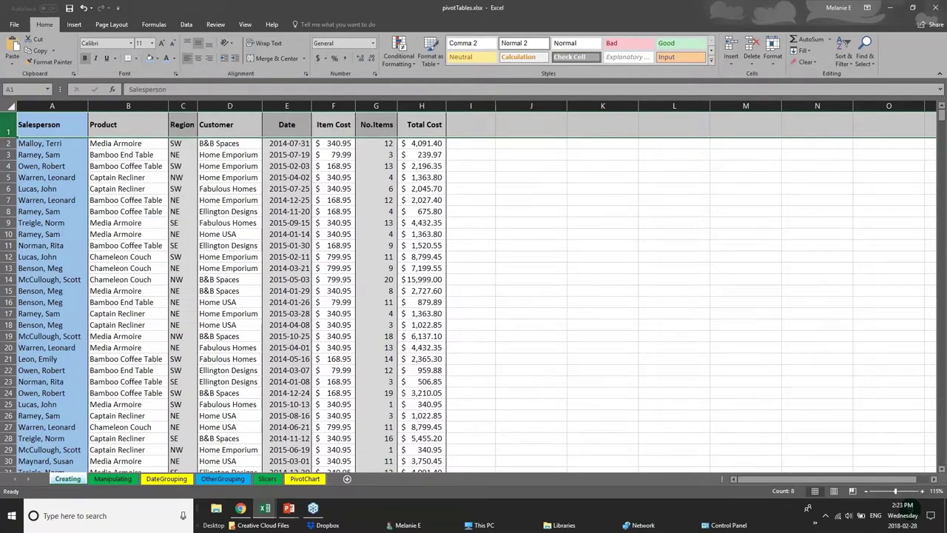
{"action": "left_click", "coordinate": [137, 59]}
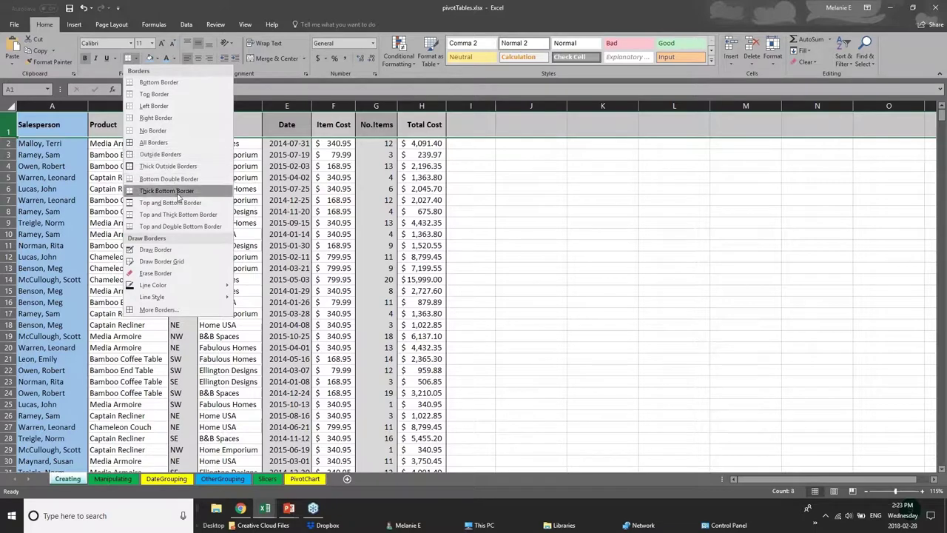
{"action": "left_click", "coordinate": [130, 192]}
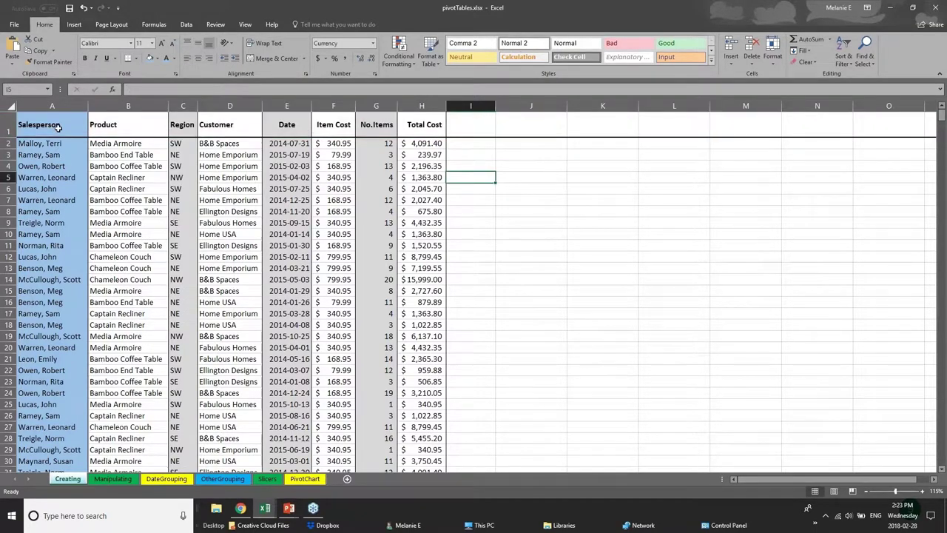
{"action": "left_click_drag", "start_coordinate": [58, 126], "coordinate": [431, 123]}
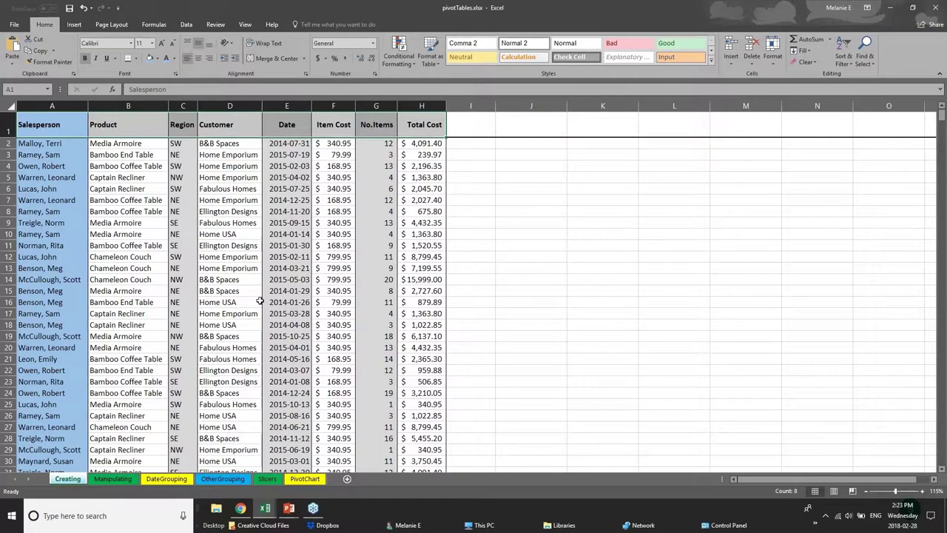
{"action": "left_click", "coordinate": [222, 301]}
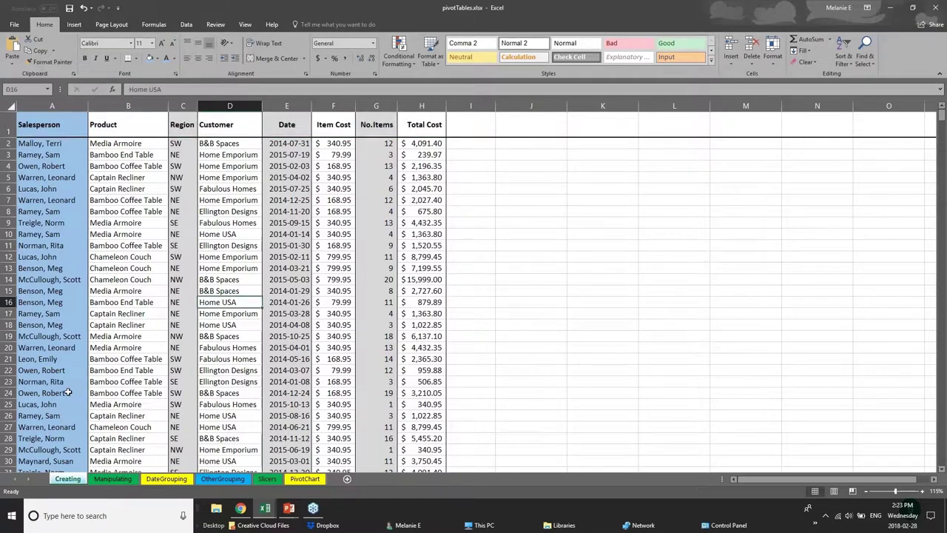
Step: Move through the Manipulating and DateGrouping sheets to the PivotChart sheet
{"action": "scroll", "coordinate": [69, 392], "scroll_direction": "down", "scroll_amount": 14}
{"action": "left_click", "coordinate": [113, 478]}
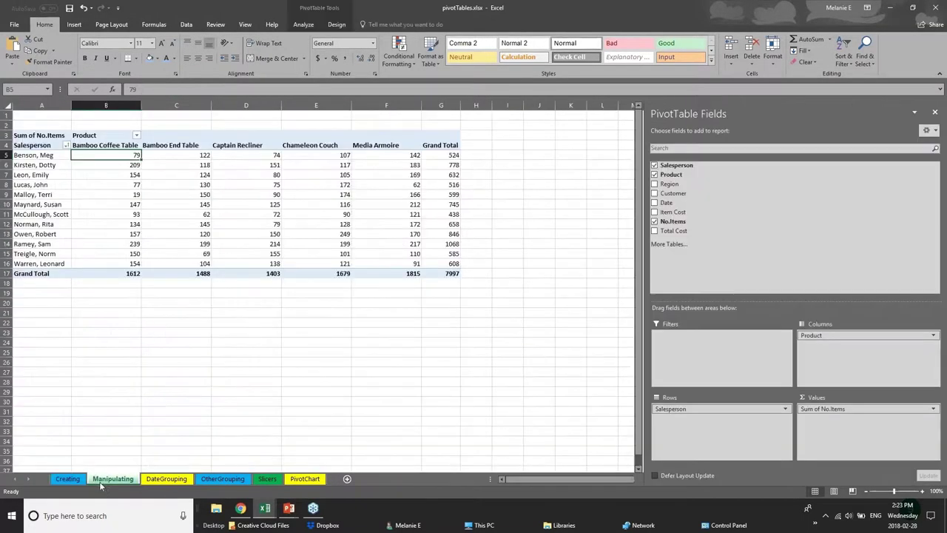
{"action": "left_click", "coordinate": [167, 478]}
{"action": "left_click", "coordinate": [303, 478]}
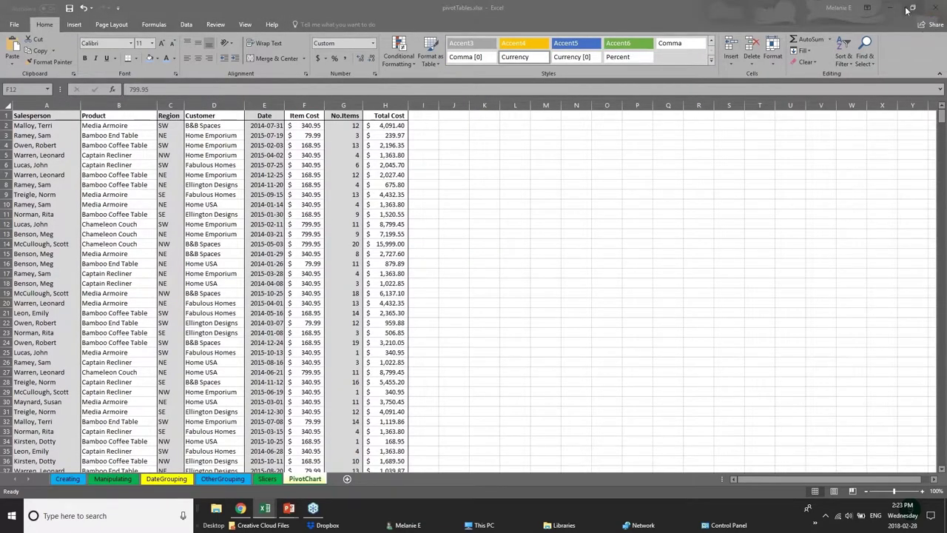
Step: Switch to the 01 - Examples workbook and select the 1st Q heading and column
{"action": "mouse_move", "coordinate": [267, 509]}
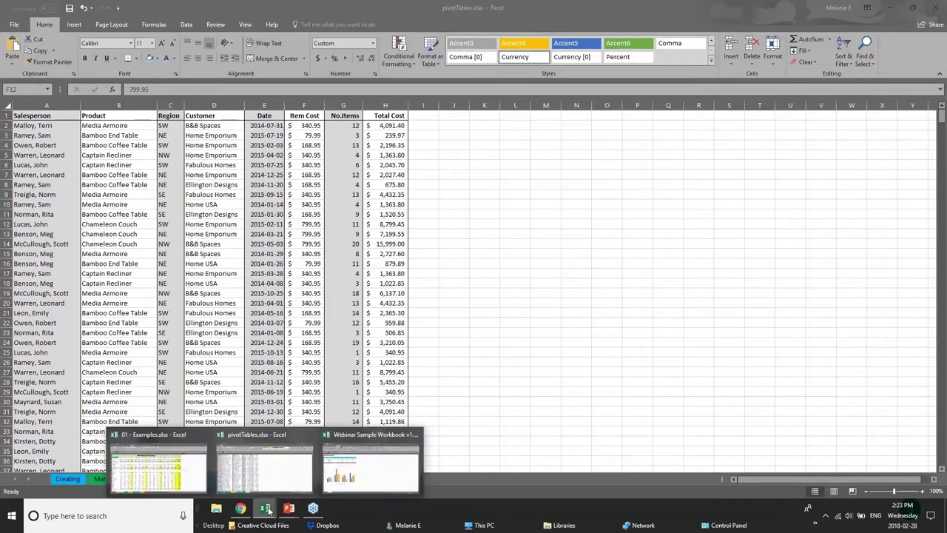
{"action": "left_click", "coordinate": [158, 473]}
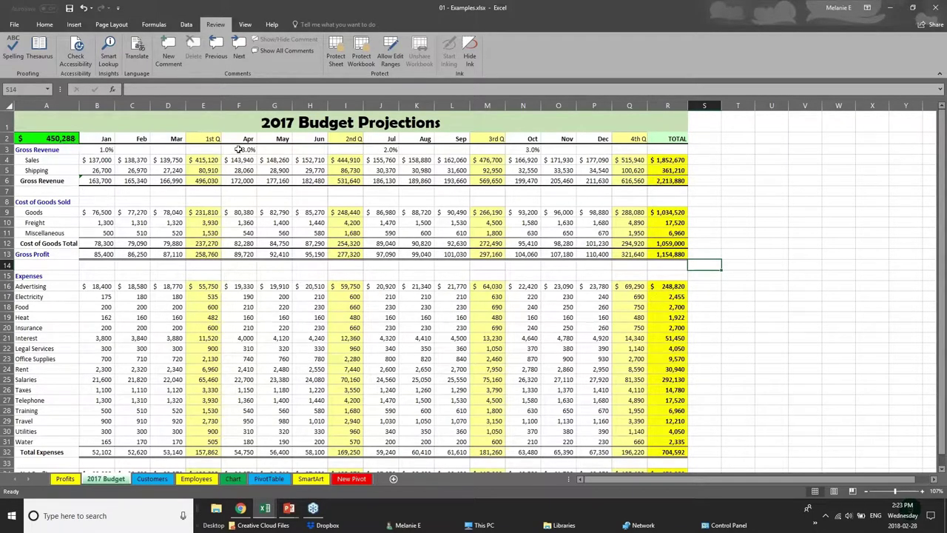
{"action": "left_click", "coordinate": [206, 136]}
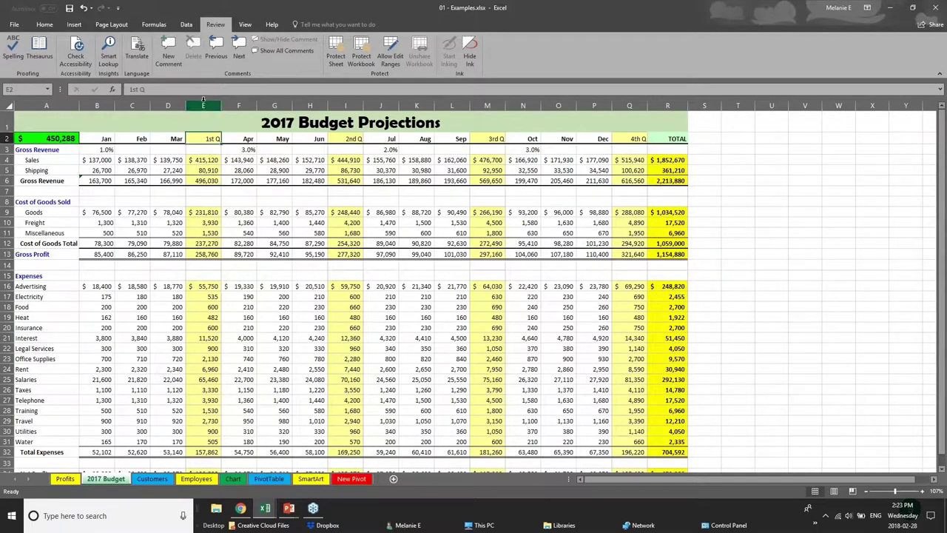
{"action": "left_click", "coordinate": [203, 101]}
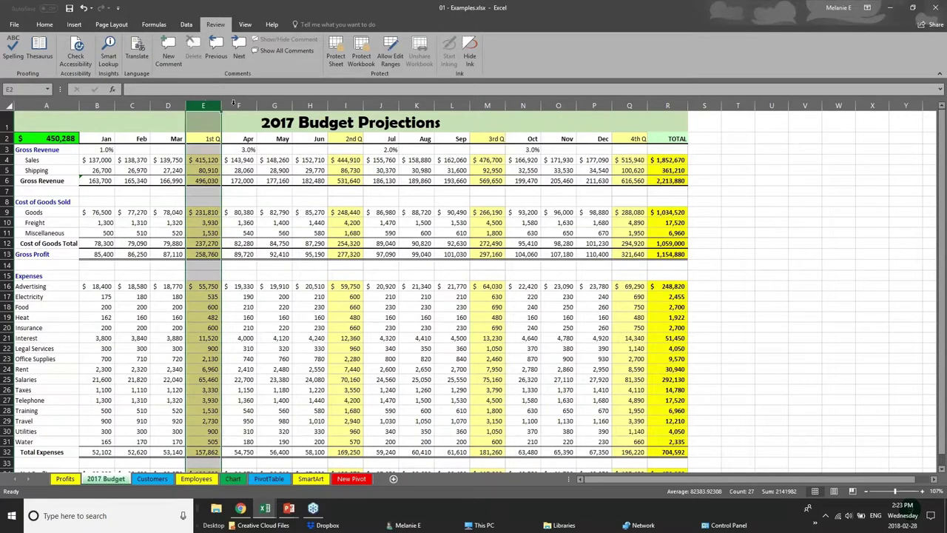
Step: Select the 2nd, 4th and 3rd Q columns, a revenue block, and the Jan–4th Q headings
{"action": "left_click", "coordinate": [348, 105]}
{"action": "left_click", "coordinate": [631, 103]}
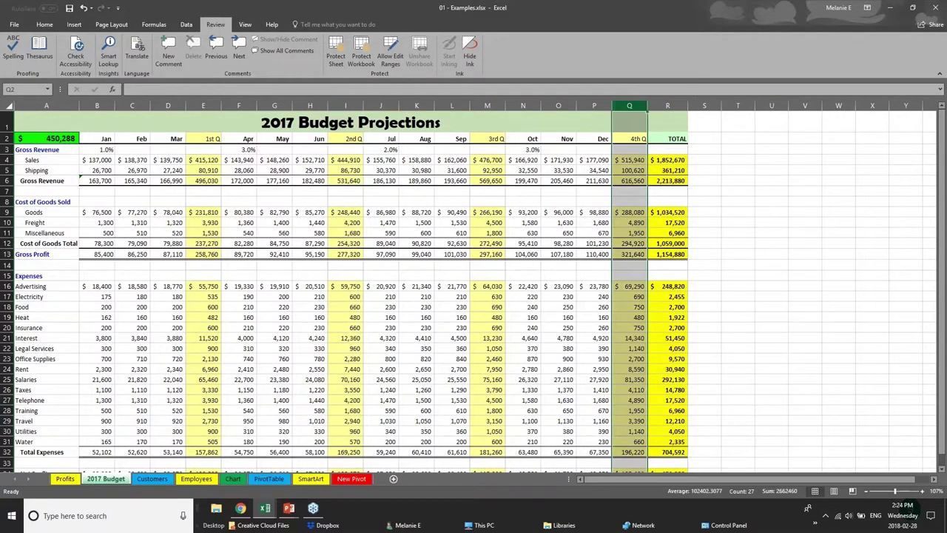
{"action": "left_click", "coordinate": [486, 106]}
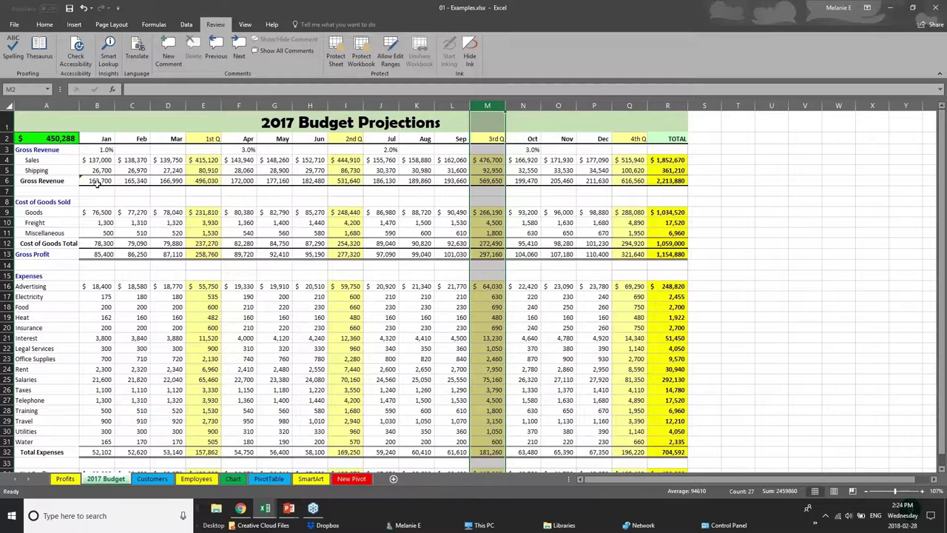
{"action": "left_click_drag", "start_coordinate": [96, 180], "coordinate": [677, 181]}
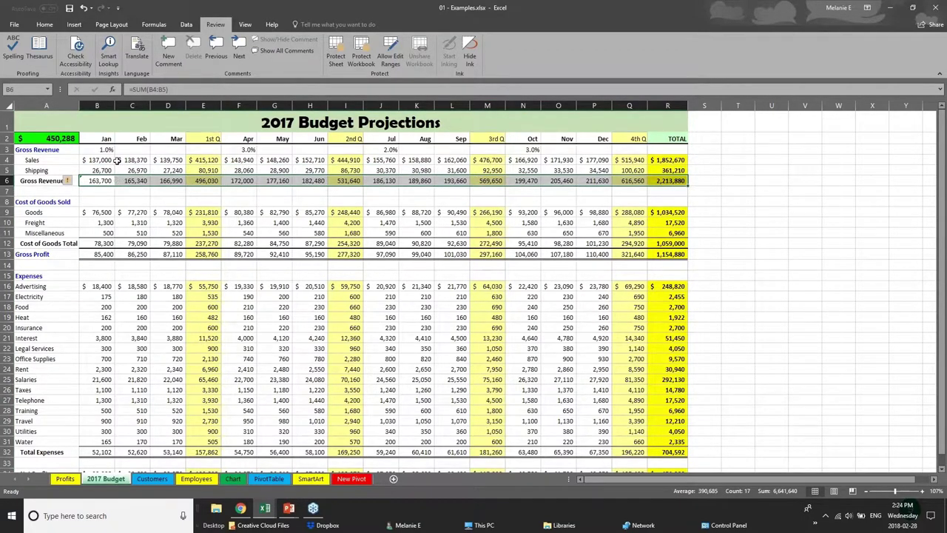
{"action": "left_click_drag", "start_coordinate": [107, 138], "coordinate": [665, 137]}
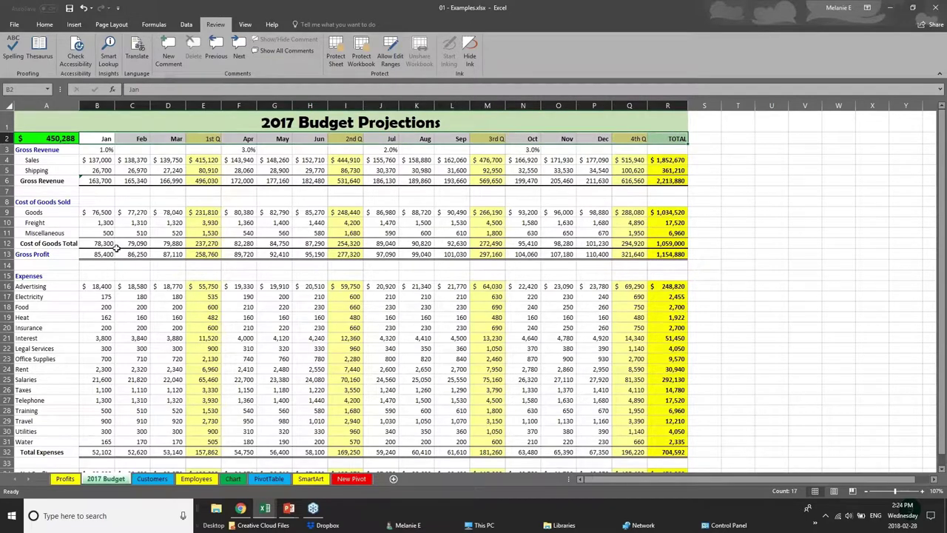
{"action": "scroll", "coordinate": [451, 411], "scroll_direction": "down", "scroll_amount": 1}
{"action": "scroll", "coordinate": [448, 414], "scroll_direction": "up", "scroll_amount": 1}
Step: Remove every border from the entire 2017 Budget sheet with No Border
{"action": "left_click", "coordinate": [11, 106]}
{"action": "left_click", "coordinate": [44, 24]}
{"action": "left_click", "coordinate": [135, 58]}
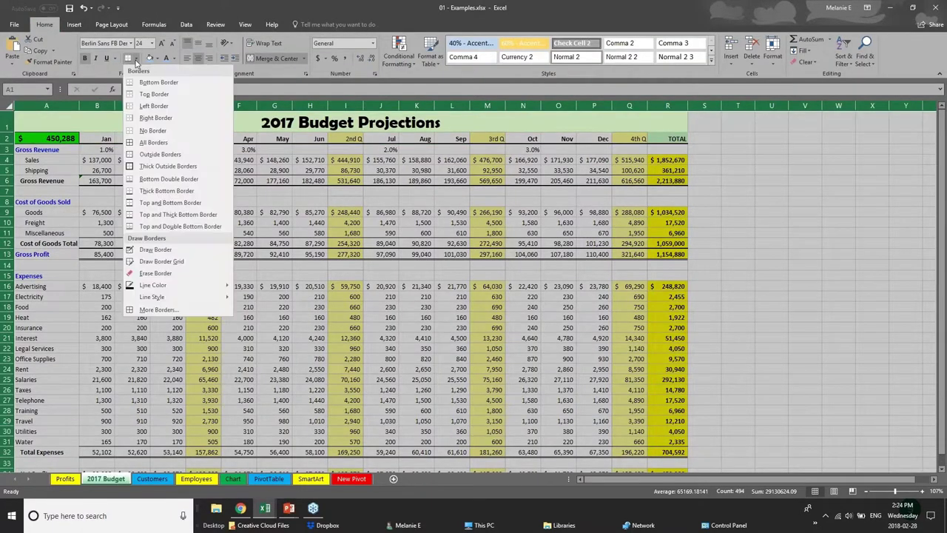
{"action": "left_click", "coordinate": [155, 131]}
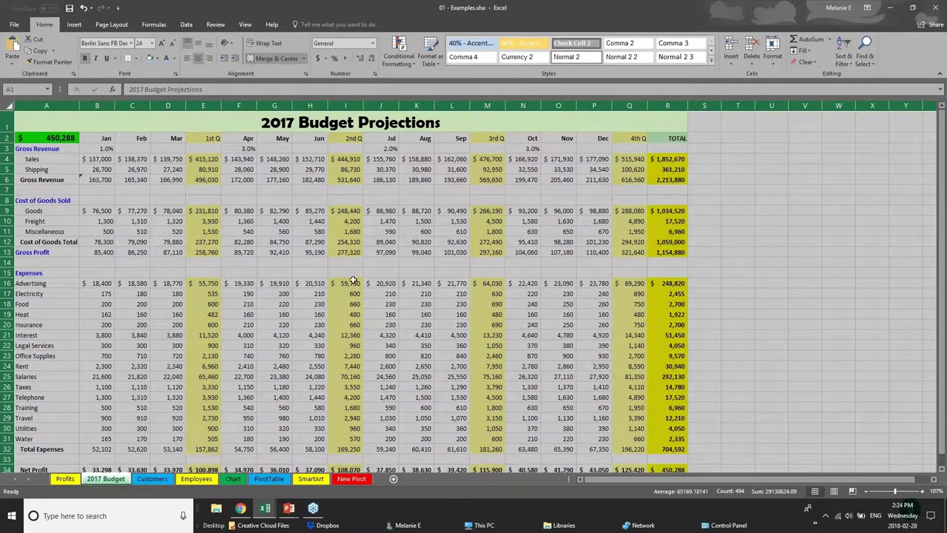
{"action": "left_click", "coordinate": [364, 270]}
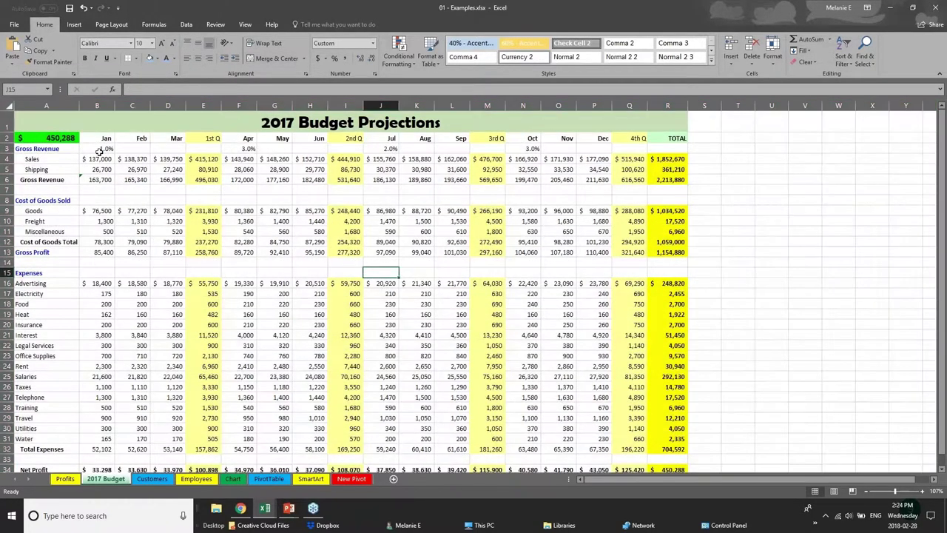
Step: Give the Jan–TOTAL header row B2:R2 top and bottom borders and a light blue fill
{"action": "left_click_drag", "start_coordinate": [103, 138], "coordinate": [673, 139]}
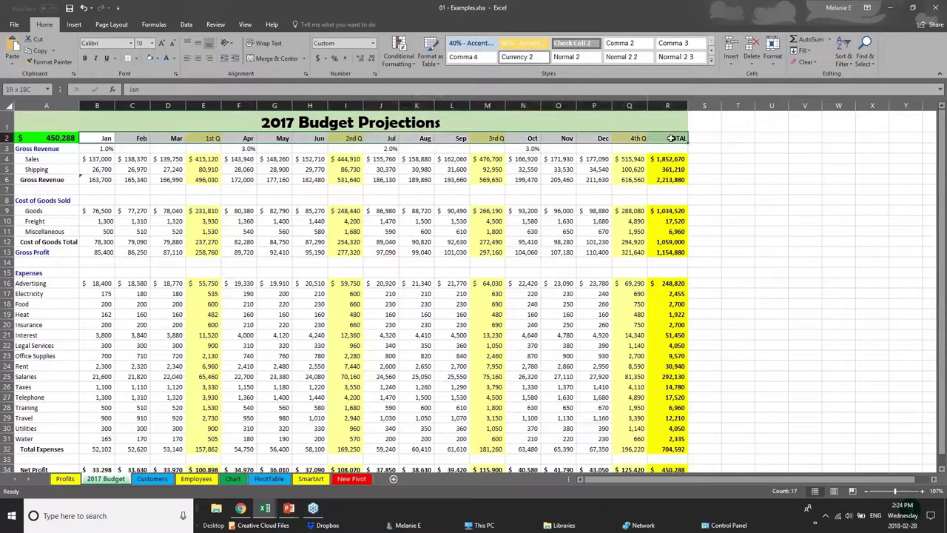
{"action": "left_click", "coordinate": [136, 59]}
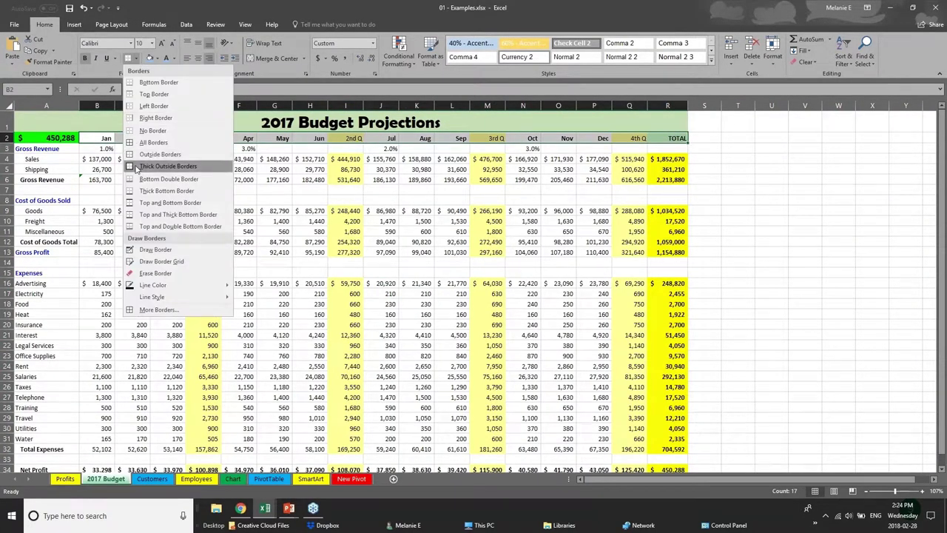
{"action": "left_click", "coordinate": [149, 204]}
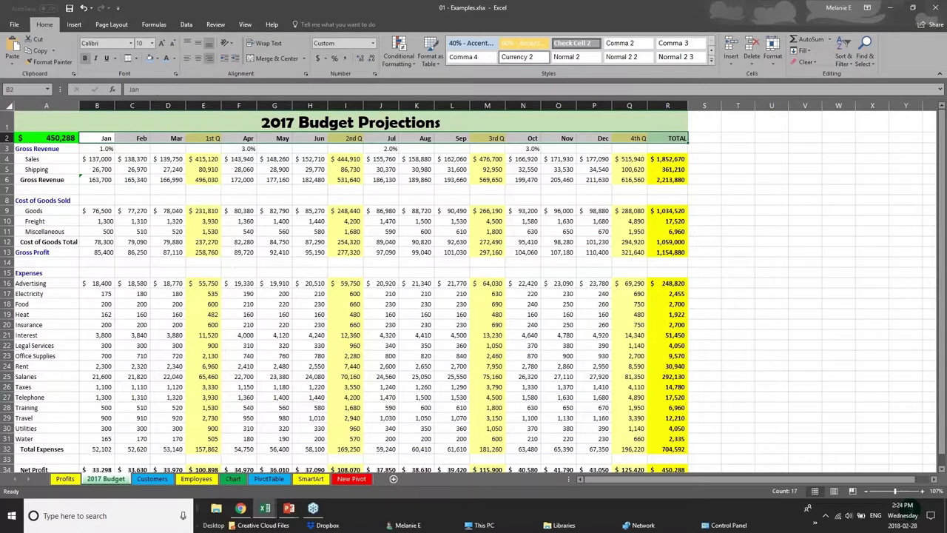
{"action": "left_click", "coordinate": [149, 59]}
Step: Check the formulas in C11 and C6, then begin editing the 2017 Budget Projections title
{"action": "left_click", "coordinate": [141, 232]}
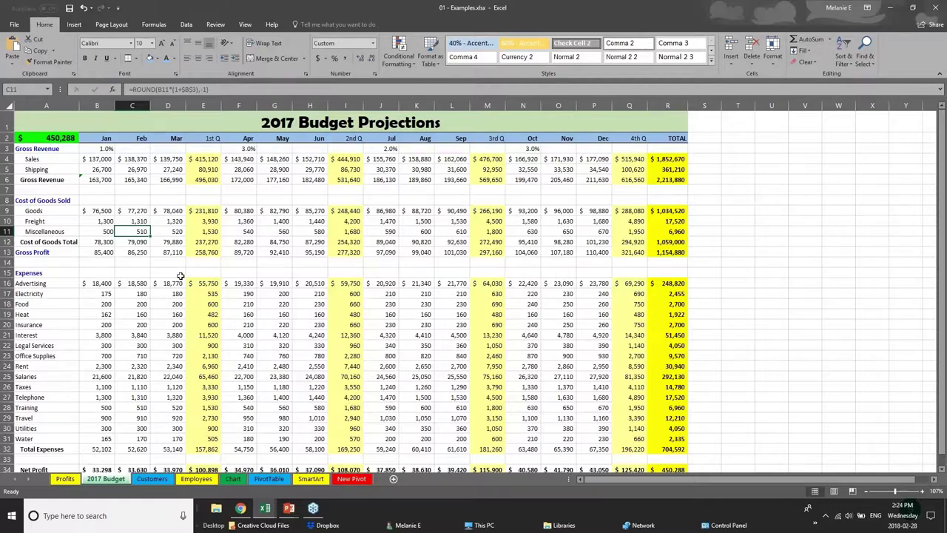
{"action": "left_click", "coordinate": [148, 179]}
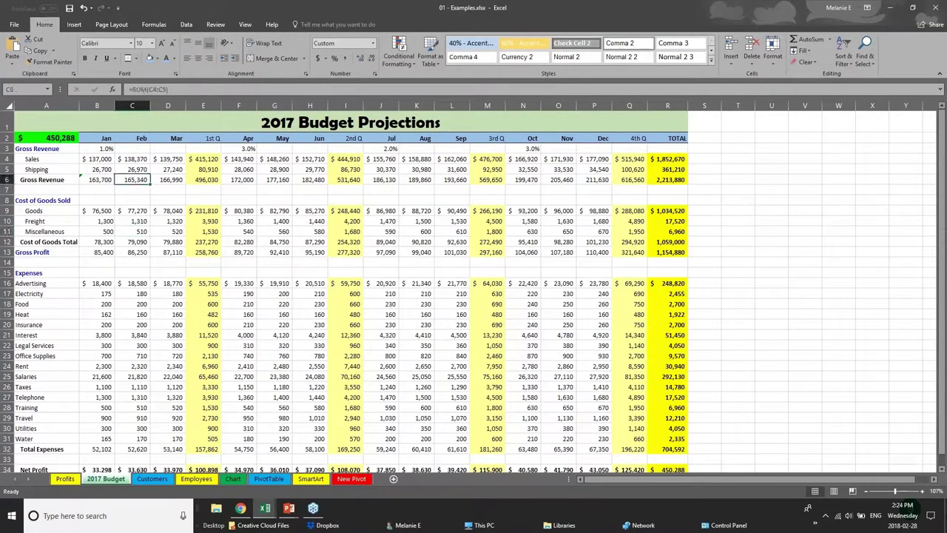
{"action": "left_click", "coordinate": [263, 123]}
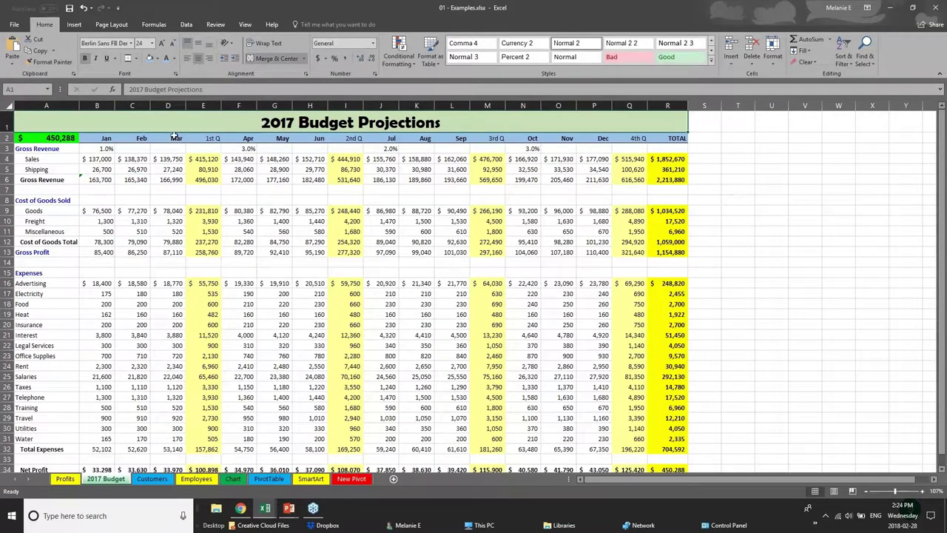
{"action": "left_click", "coordinate": [88, 160]}
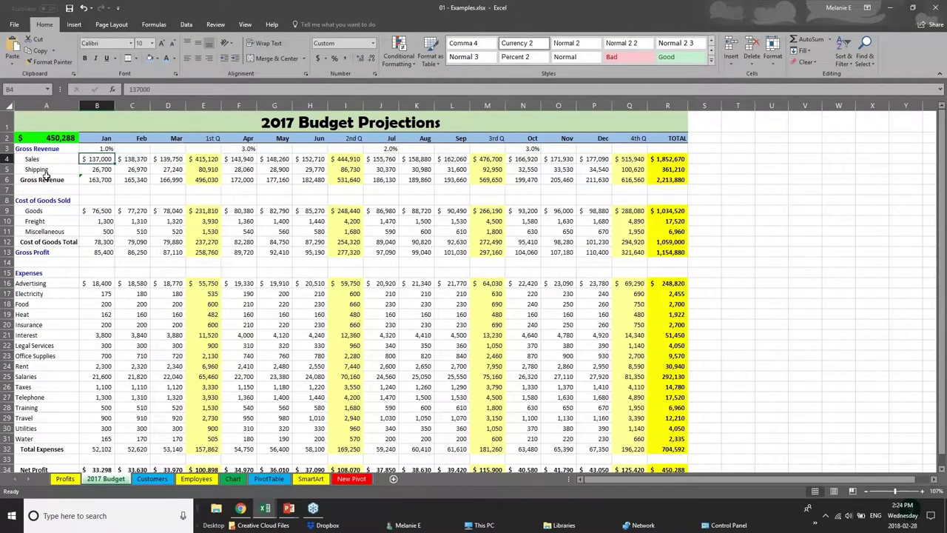
{"action": "left_click", "coordinate": [6, 120]}
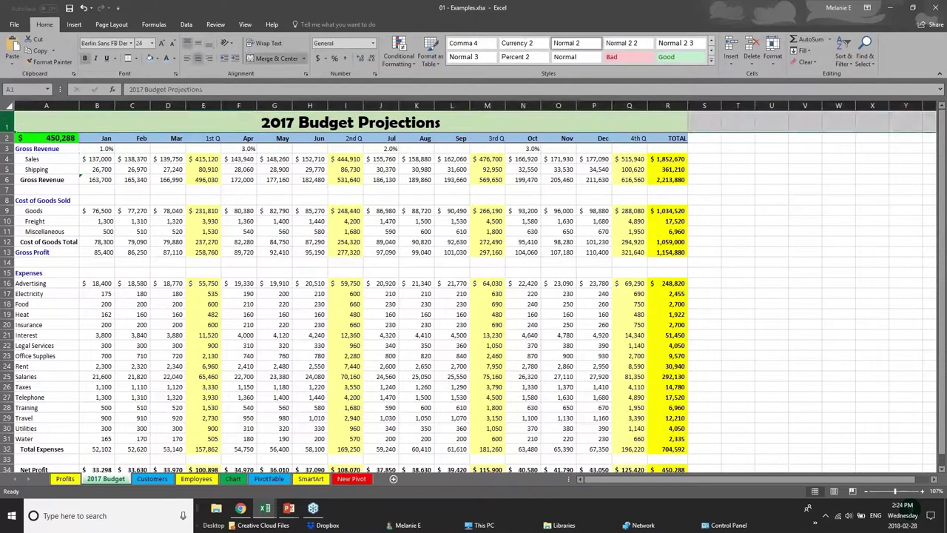
{"action": "double_click", "coordinate": [418, 126]}
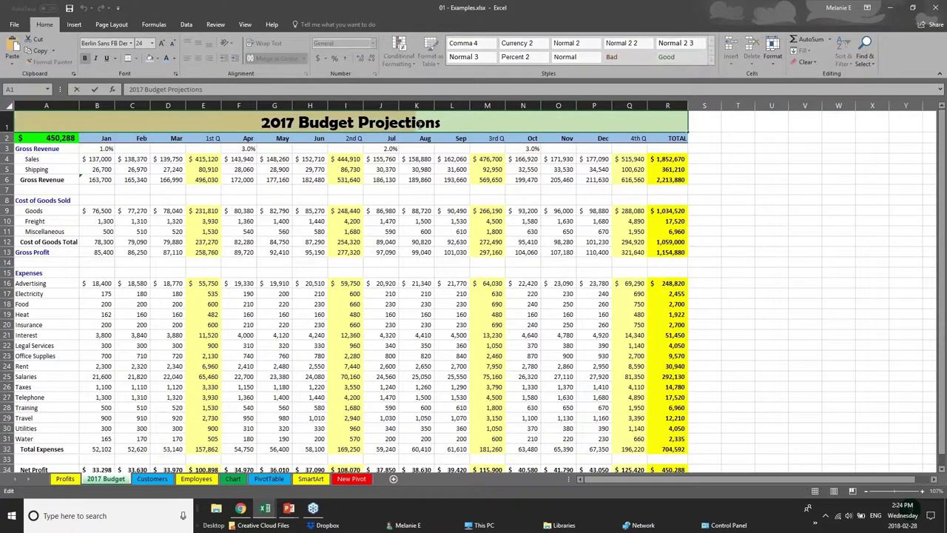
{"action": "left_click", "coordinate": [132, 43]}
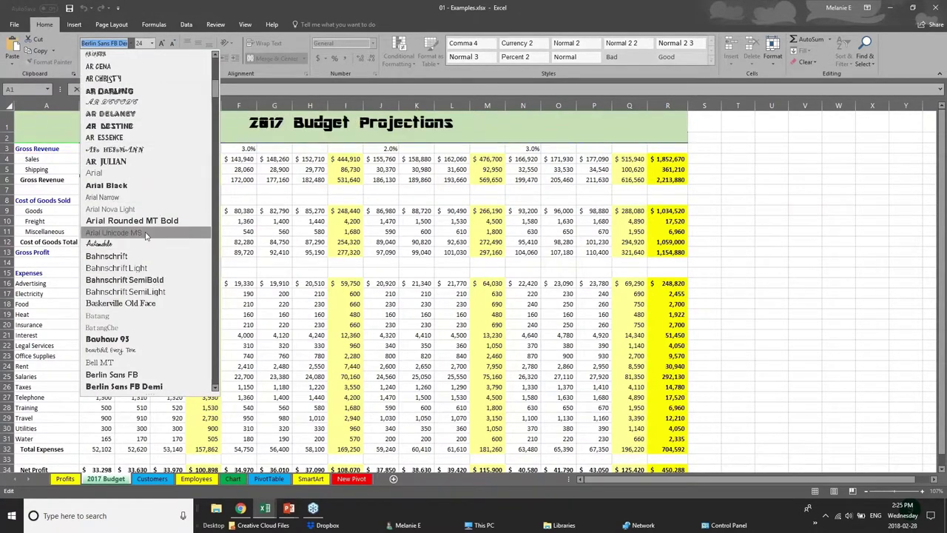
{"action": "left_click", "coordinate": [148, 173]}
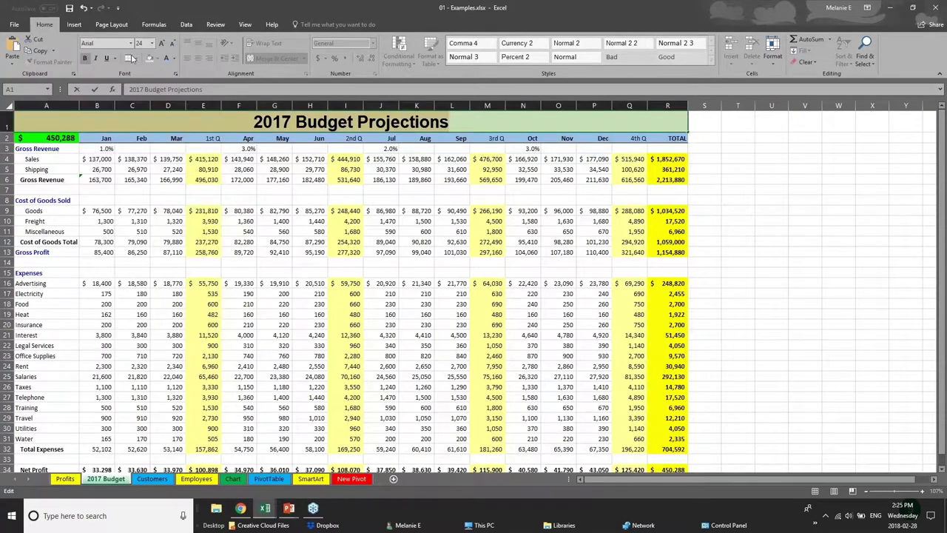
{"action": "right_click", "coordinate": [333, 124]}
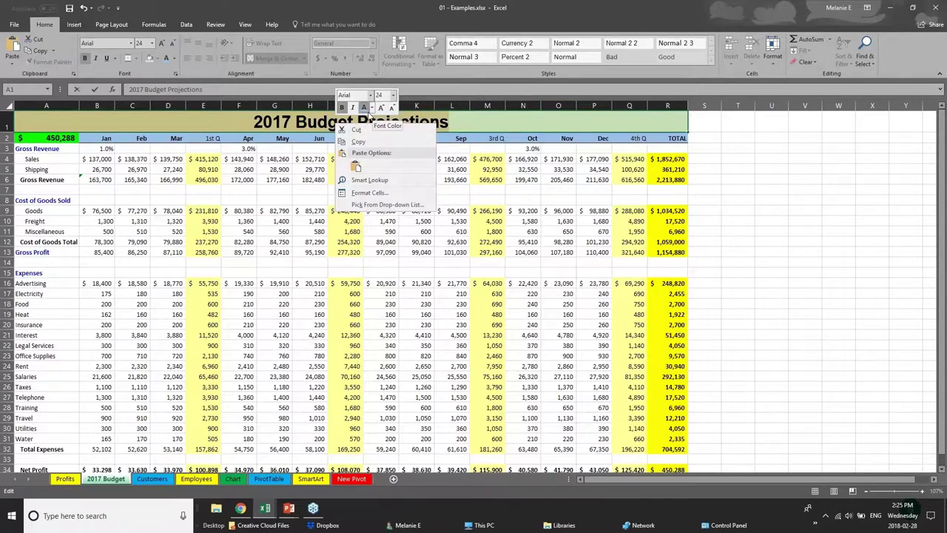
{"action": "left_click", "coordinate": [226, 121]}
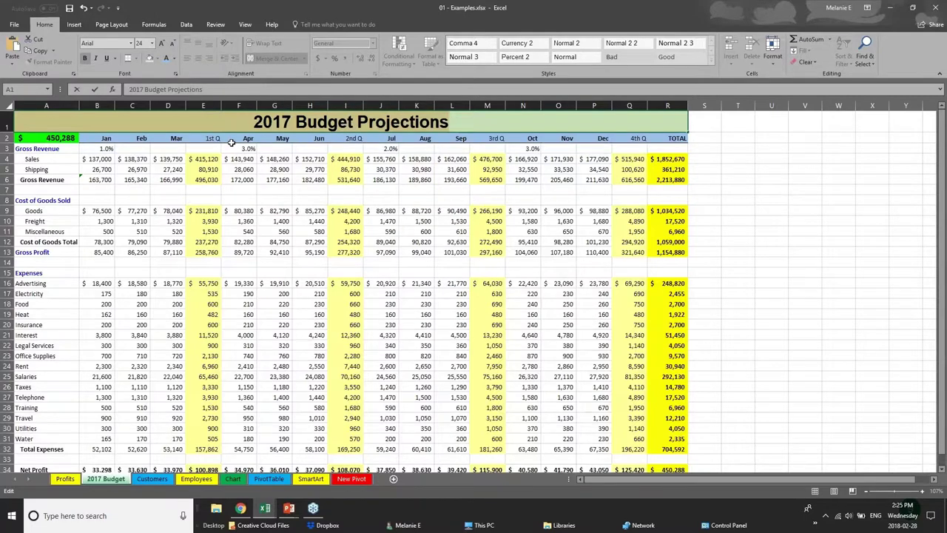
{"action": "left_click", "coordinate": [250, 406]}
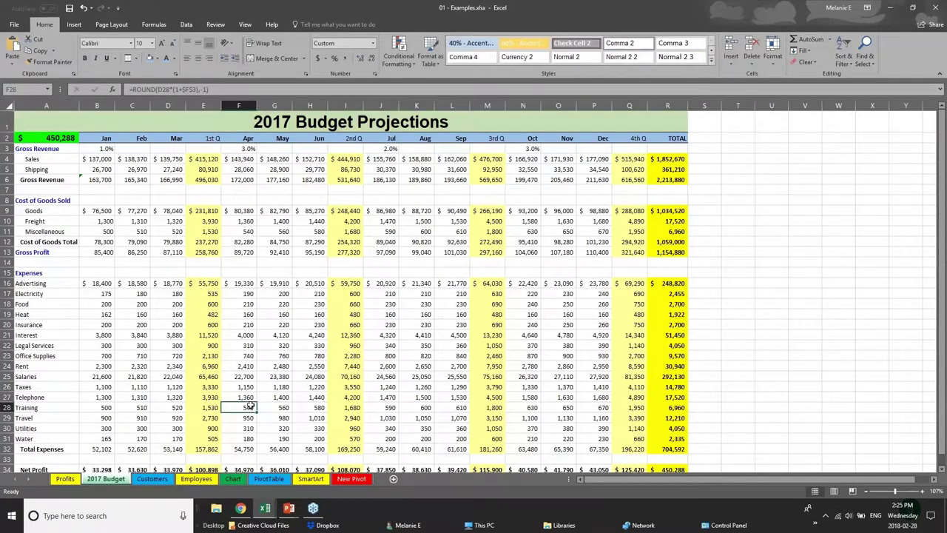
Step: Fill the Net Profit row A34:R34 black with white font, then return to the sheet top
{"action": "scroll", "coordinate": [250, 405], "scroll_direction": "down", "scroll_amount": 3}
{"action": "left_click_drag", "start_coordinate": [678, 364], "coordinate": [8, 361]}
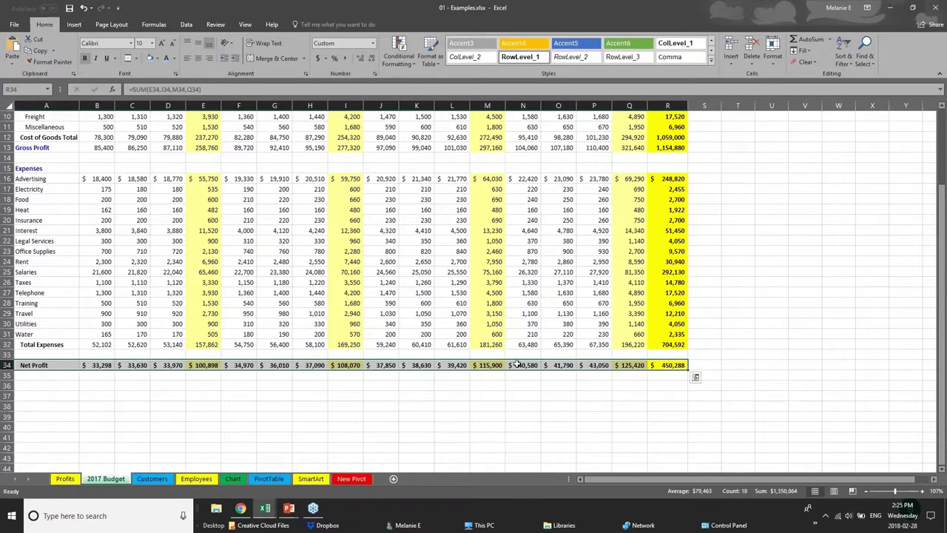
{"action": "left_click", "coordinate": [157, 58]}
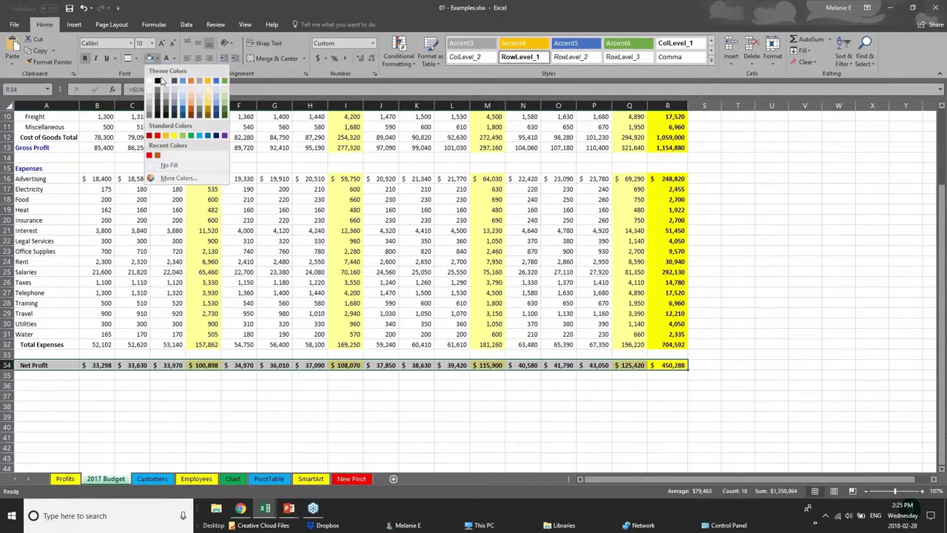
{"action": "left_click", "coordinate": [155, 92]}
{"action": "left_click", "coordinate": [174, 57]}
{"action": "left_click", "coordinate": [174, 102]}
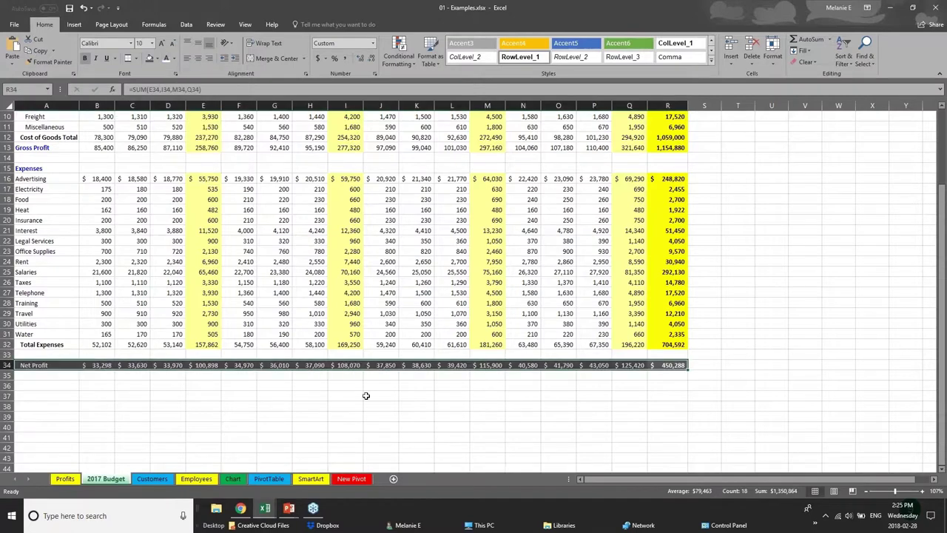
{"action": "left_click", "coordinate": [373, 387]}
{"action": "scroll", "coordinate": [372, 387], "scroll_direction": "up", "scroll_amount": 1}
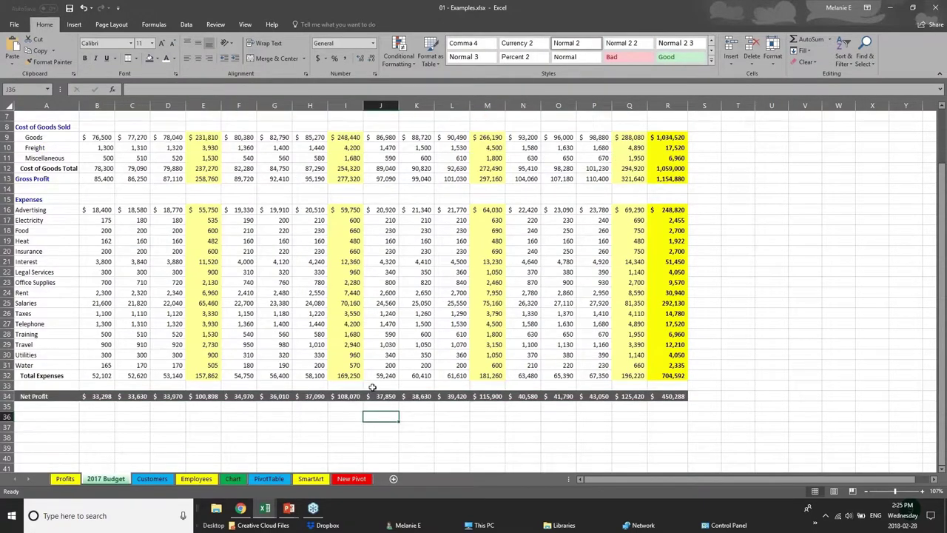
{"action": "scroll", "coordinate": [372, 386], "scroll_direction": "up", "scroll_amount": 3}
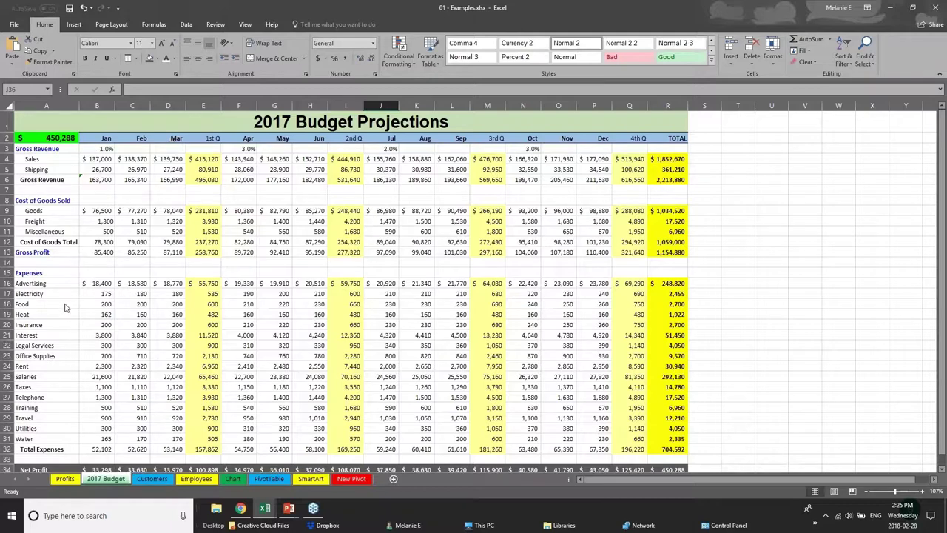
Step: Show PowerPoint's CREATING CHARTS slide with the annual sales chart example
{"action": "left_click", "coordinate": [289, 507]}
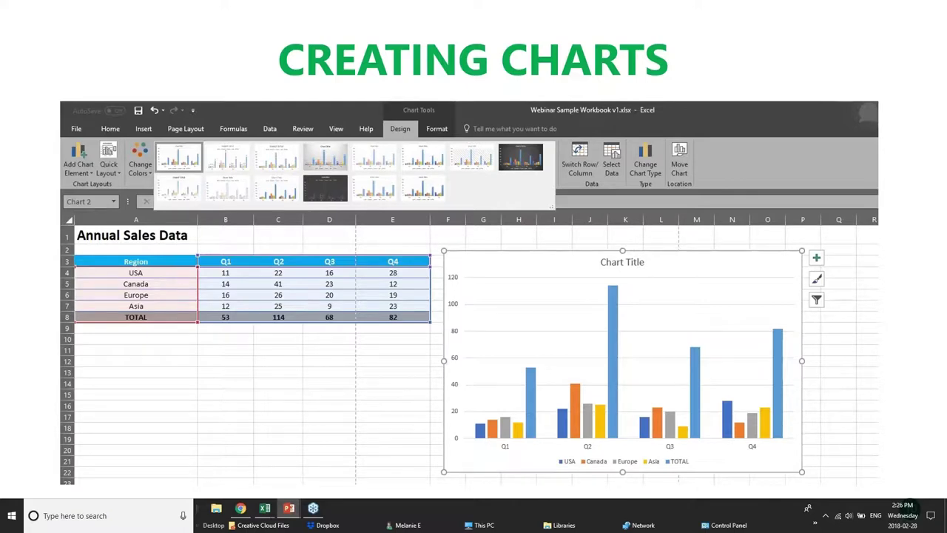
Step: Return to the Webinar Sample Workbook and select the quarterly figures B4 through E4
{"action": "left_click", "coordinate": [264, 508]}
{"action": "left_click", "coordinate": [255, 160]}
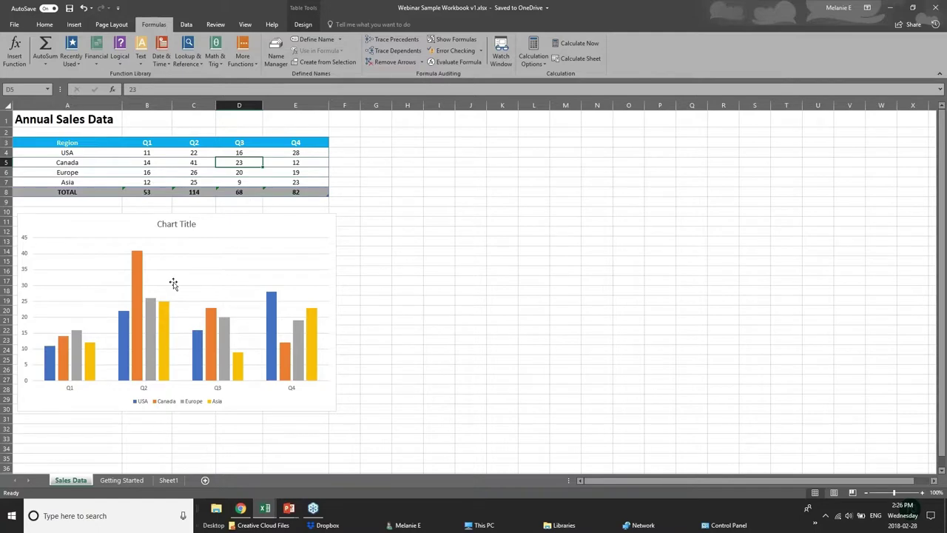
{"action": "left_click", "coordinate": [166, 155]}
{"action": "left_click", "coordinate": [198, 154]}
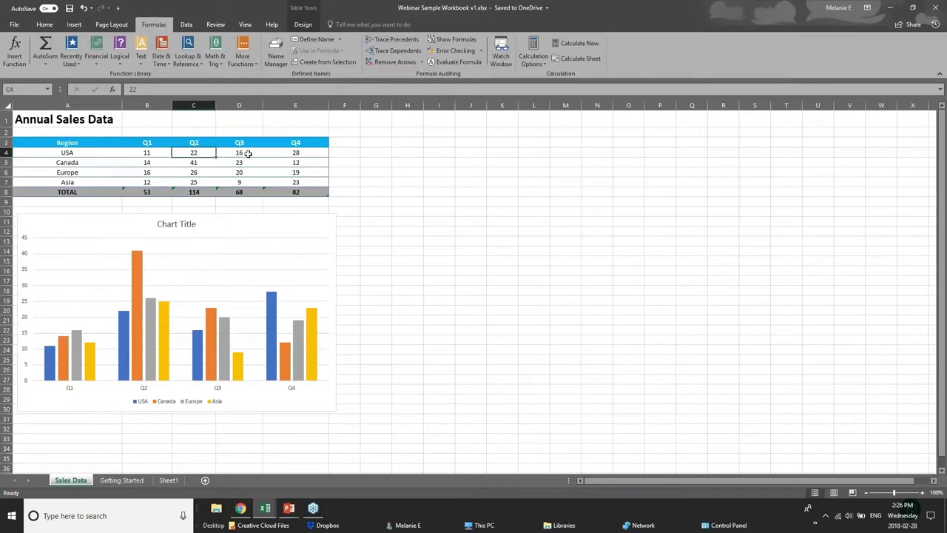
{"action": "left_click", "coordinate": [248, 153]}
{"action": "left_click", "coordinate": [295, 150]}
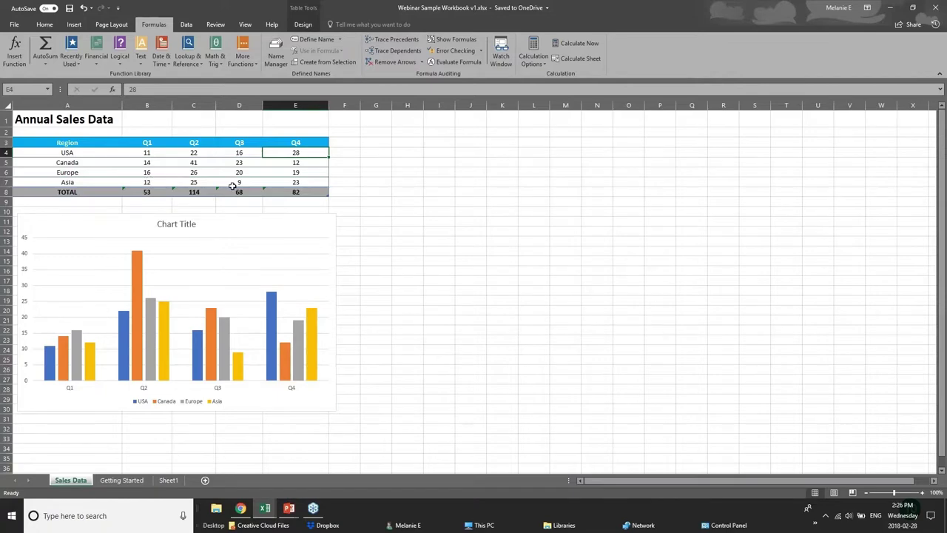
Step: Check the Q4 and Q1 SUM totals in E8 and B8, then list open workbooks
{"action": "left_click", "coordinate": [310, 191]}
{"action": "left_click", "coordinate": [147, 191]}
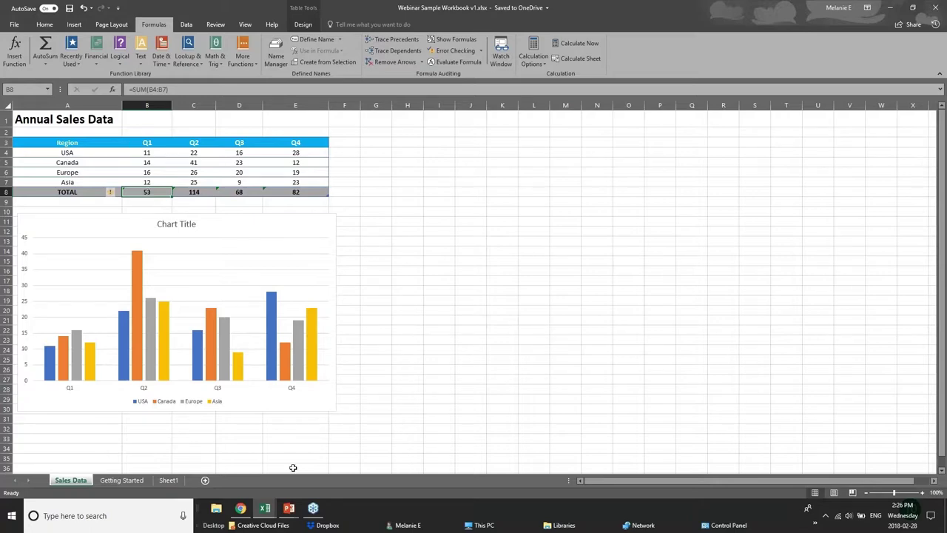
{"action": "left_click", "coordinate": [262, 509]}
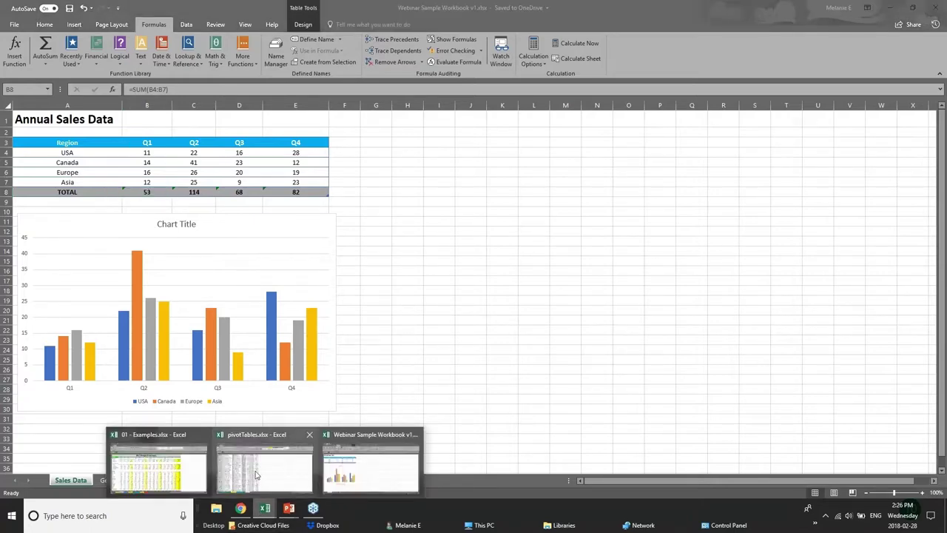
Step: Switch to the 01 - Examples workbook and open its Chart sheet
{"action": "left_click", "coordinate": [256, 475]}
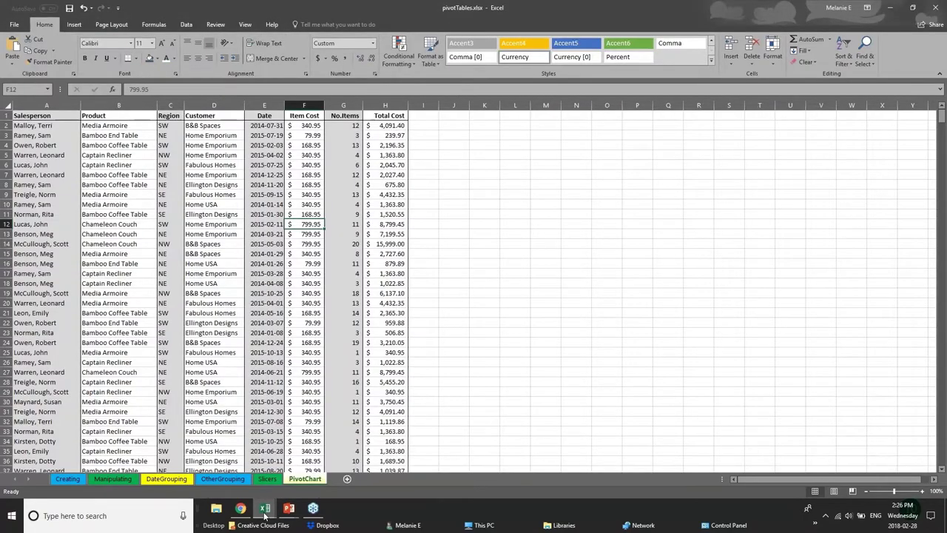
{"action": "left_click", "coordinate": [265, 509]}
{"action": "left_click", "coordinate": [195, 479]}
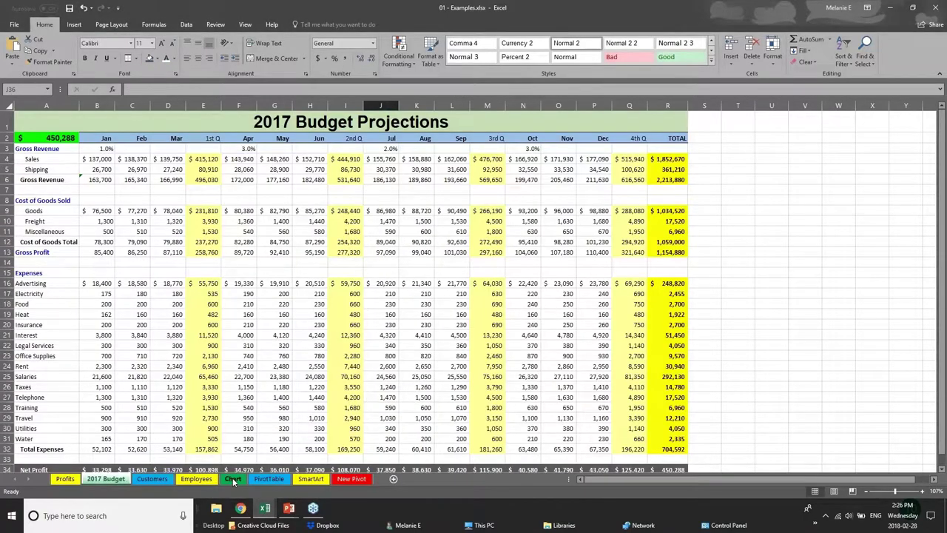
{"action": "left_click", "coordinate": [233, 478]}
Step: Move the Furniture Sales by Region chart over columns O to S, then delete it
{"action": "left_click", "coordinate": [617, 285]}
{"action": "left_click_drag", "start_coordinate": [617, 285], "coordinate": [705, 312]}
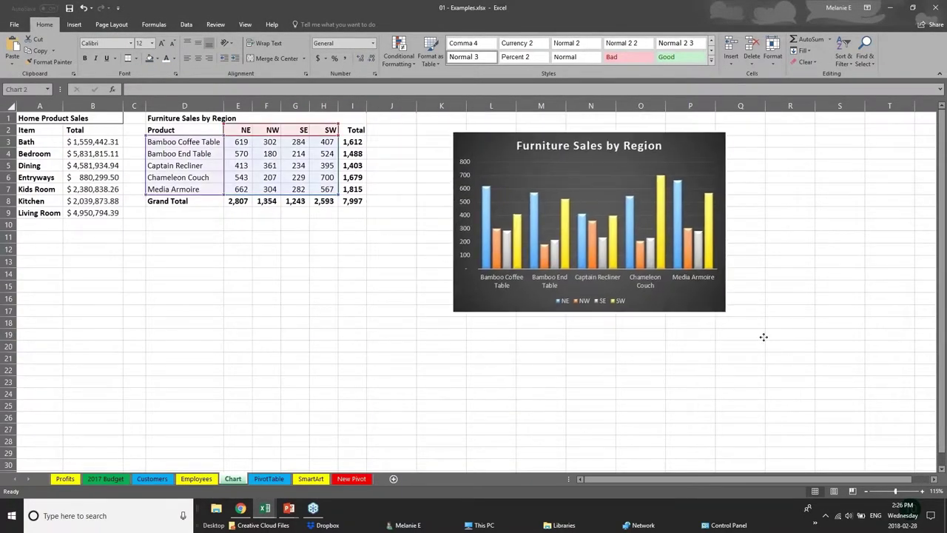
{"action": "left_click_drag", "start_coordinate": [763, 337], "coordinate": [767, 338]}
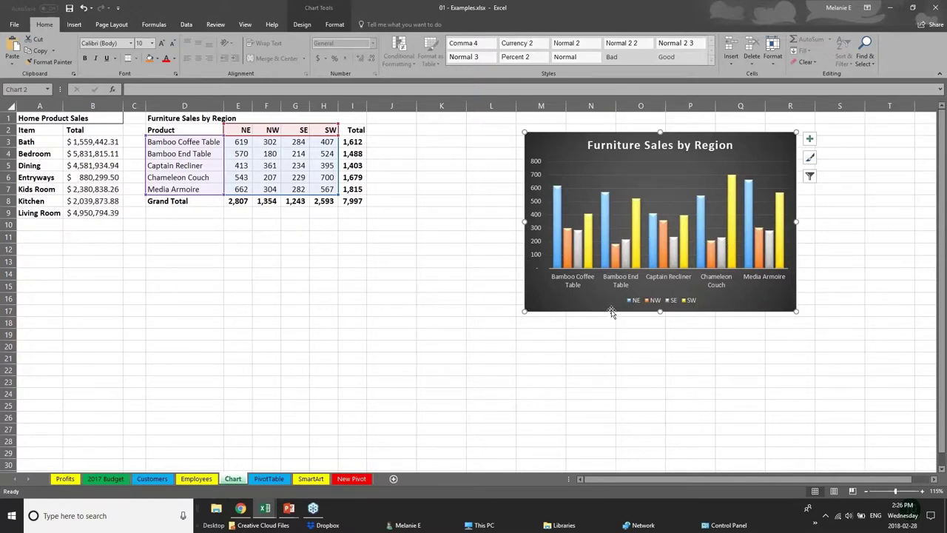
{"action": "left_click_drag", "start_coordinate": [614, 311], "coordinate": [709, 304]}
{"action": "key", "text": "Delete"}
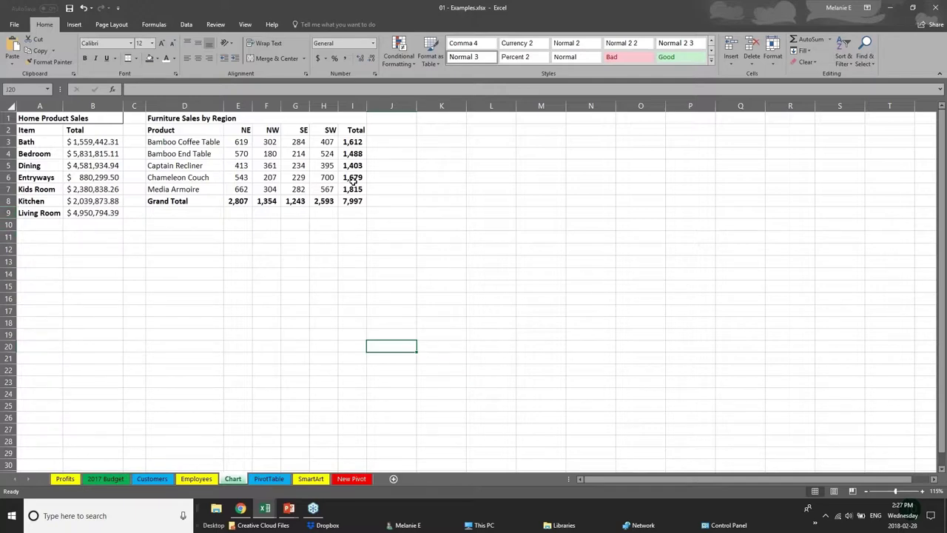
Step: Select product names and NE–SW figures D2:H7, leaving out the Total column and Grand Total row
{"action": "left_click", "coordinate": [172, 130]}
{"action": "left_click", "coordinate": [255, 263]}
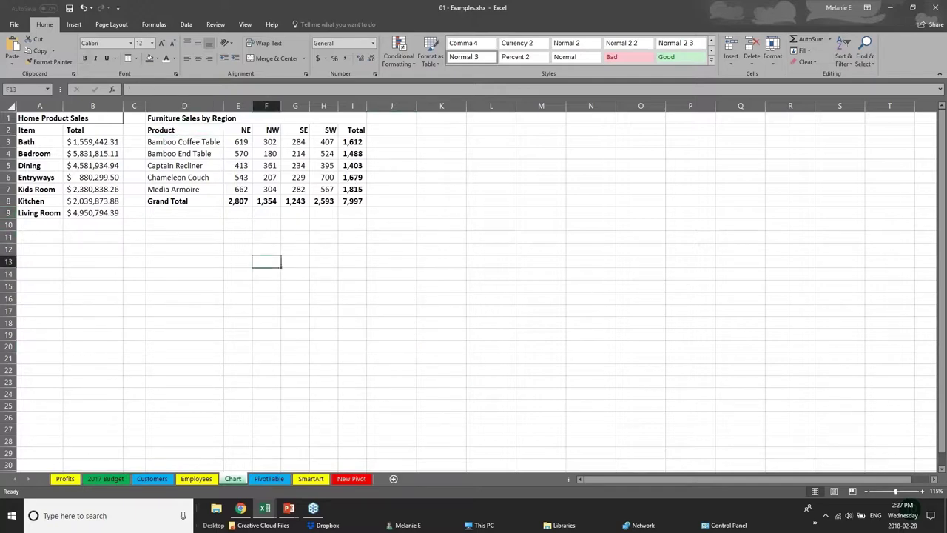
{"action": "left_click_drag", "start_coordinate": [348, 144], "coordinate": [363, 194]}
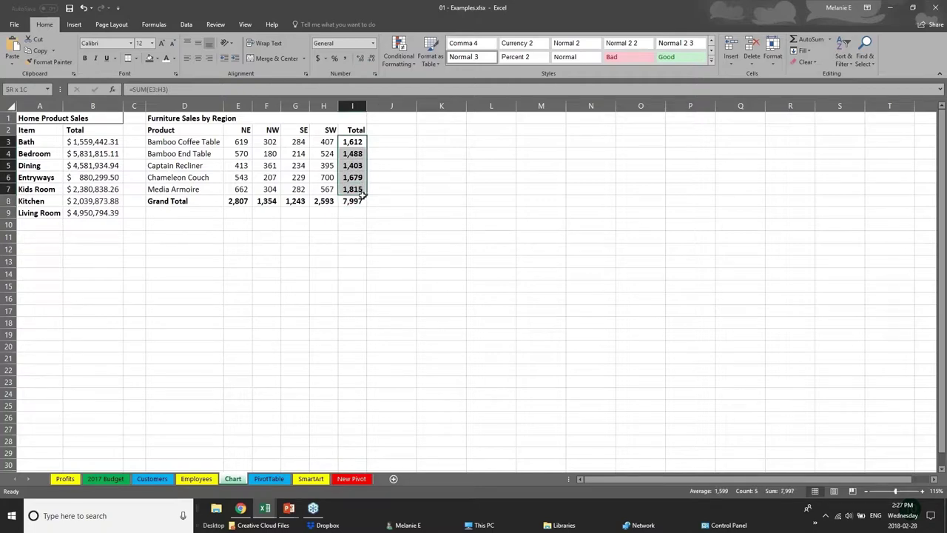
{"action": "left_click", "coordinate": [189, 200]}
{"action": "left_click_drag", "start_coordinate": [246, 198], "coordinate": [356, 201]}
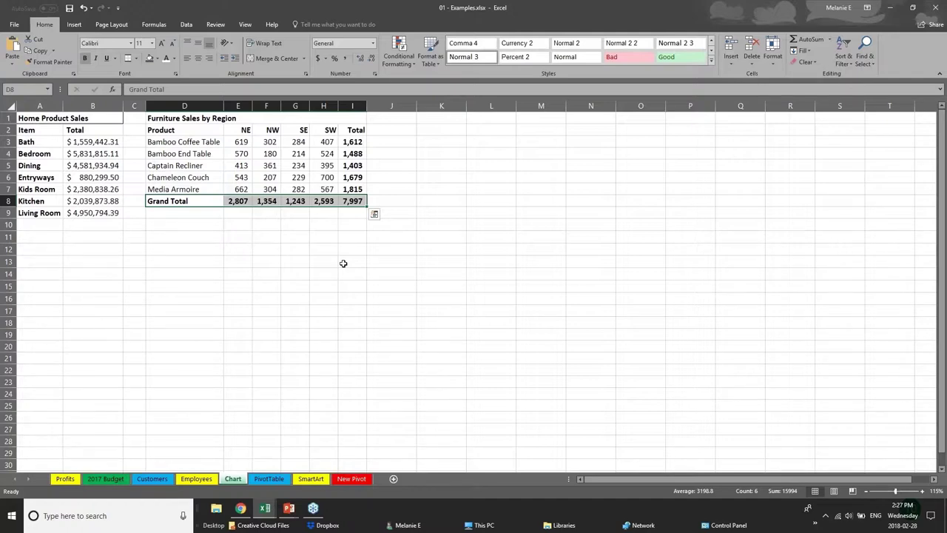
{"action": "left_click", "coordinate": [242, 251]}
{"action": "left_click_drag", "start_coordinate": [165, 132], "coordinate": [329, 194]}
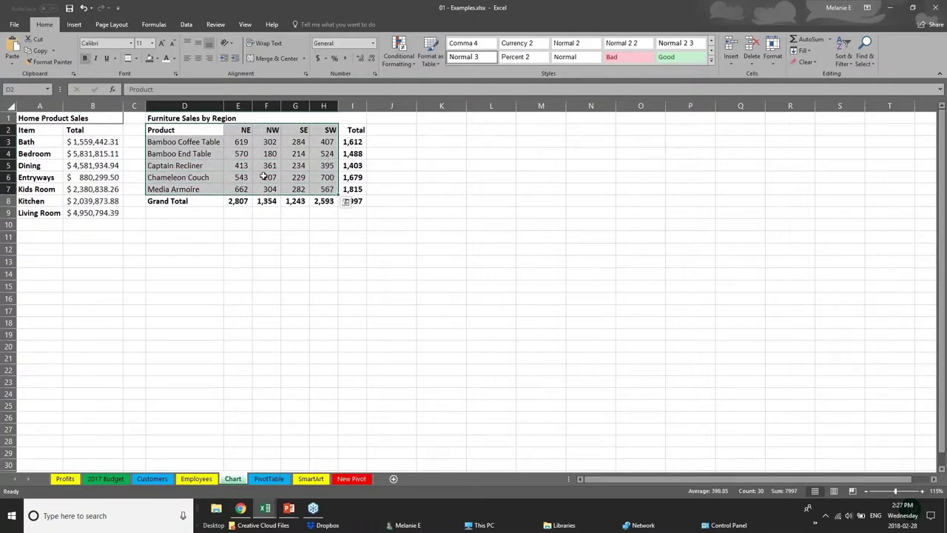
{"action": "left_click", "coordinate": [74, 25]}
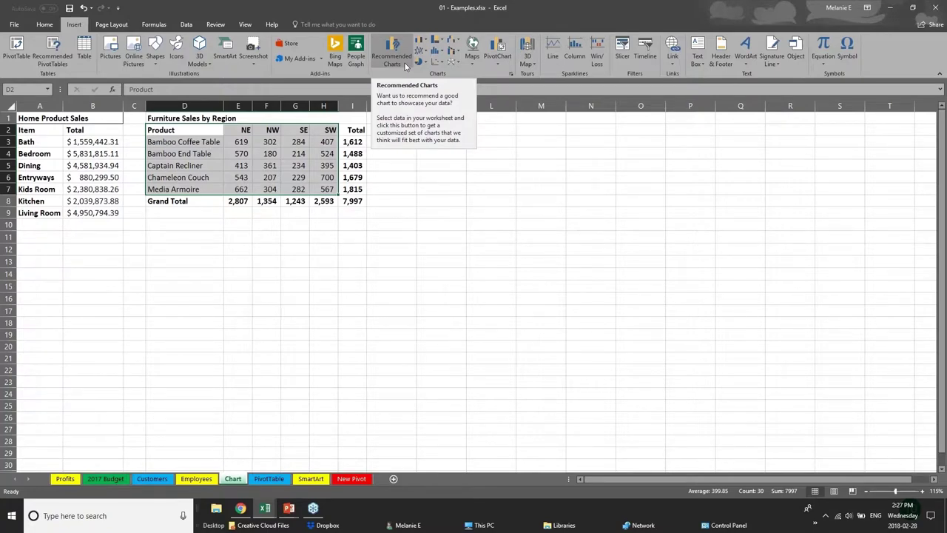
{"action": "left_click", "coordinate": [442, 44]}
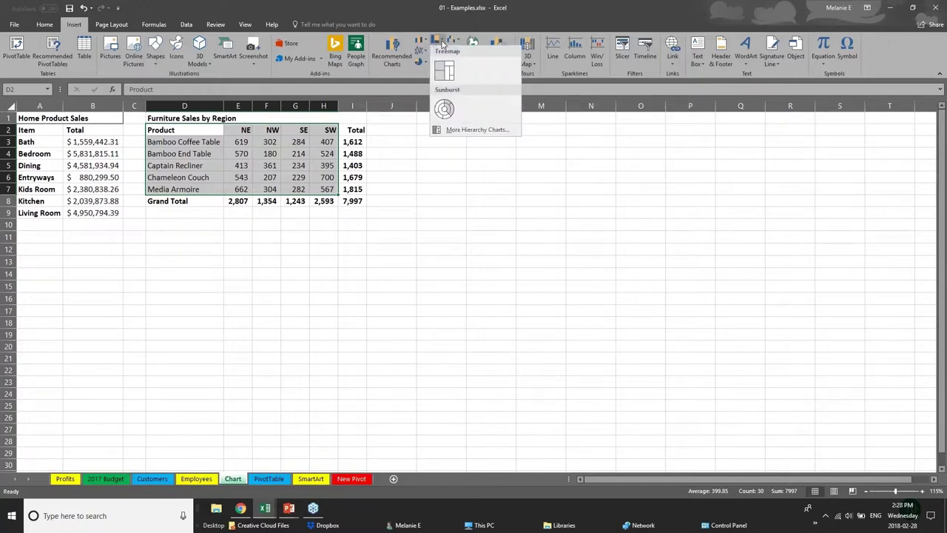
{"action": "left_click", "coordinate": [428, 44]}
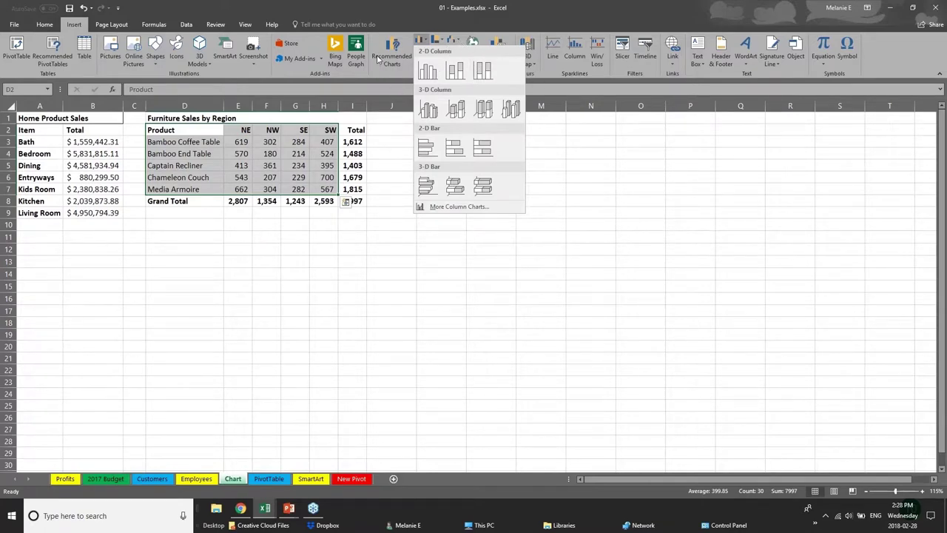
{"action": "left_click", "coordinate": [386, 59]}
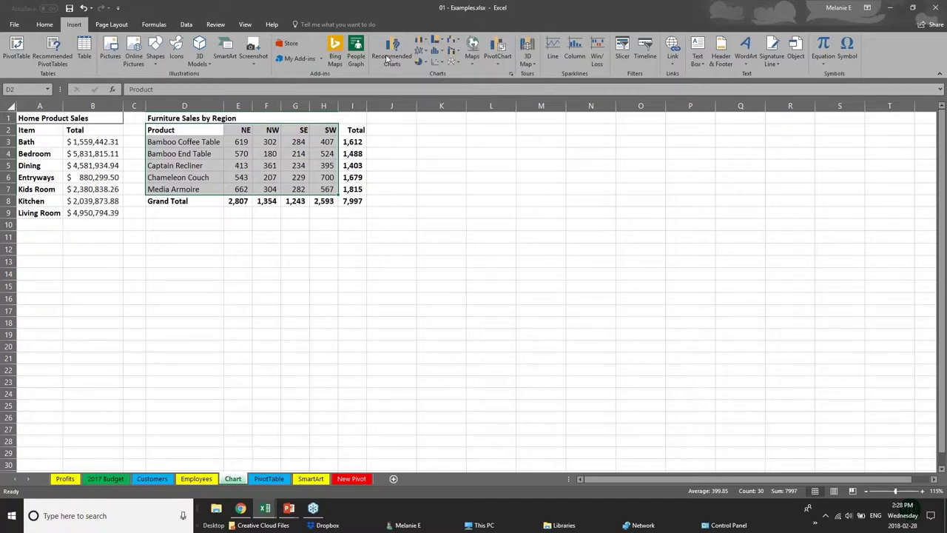
Step: Preview the Stacked Bar, Clustered Column and Stacked Column options in Recommended Charts
{"action": "left_click", "coordinate": [386, 59]}
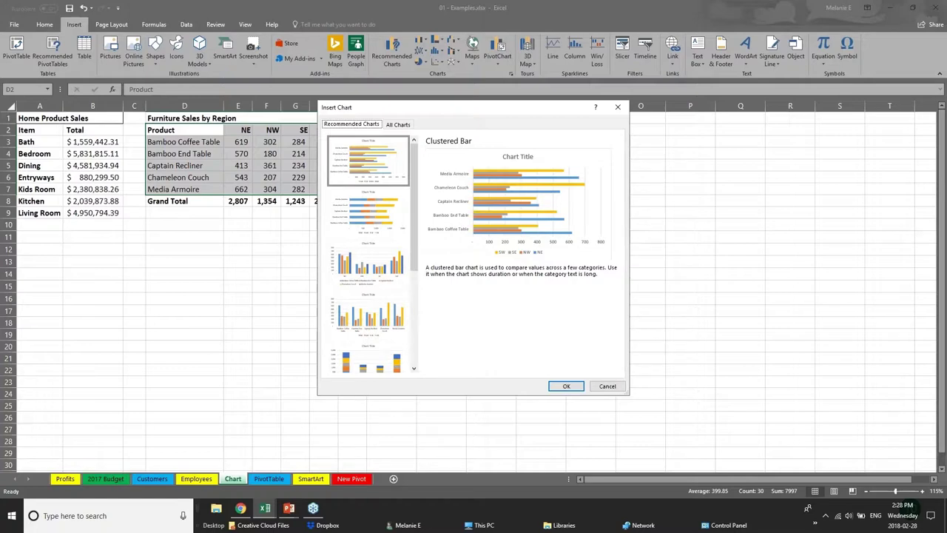
{"action": "left_click", "coordinate": [369, 228]}
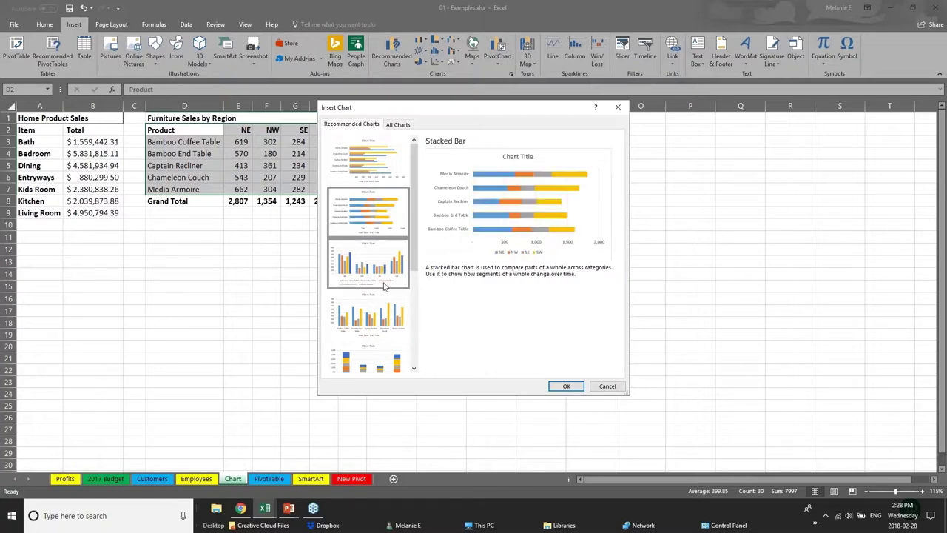
{"action": "left_click", "coordinate": [381, 285]}
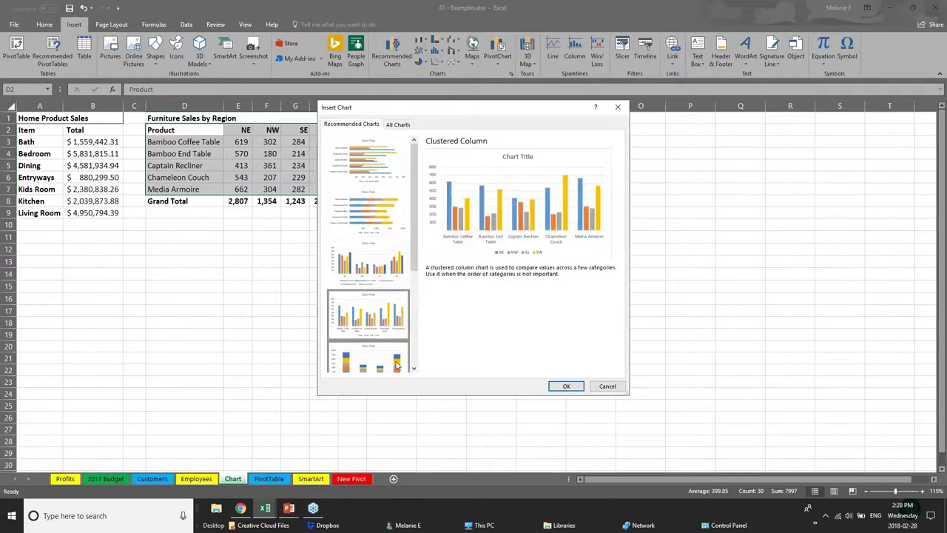
{"action": "left_click", "coordinate": [368, 359]}
{"action": "scroll", "coordinate": [414, 261], "scroll_direction": "down", "scroll_amount": 1}
{"action": "left_click_drag", "start_coordinate": [415, 260], "coordinate": [424, 344]}
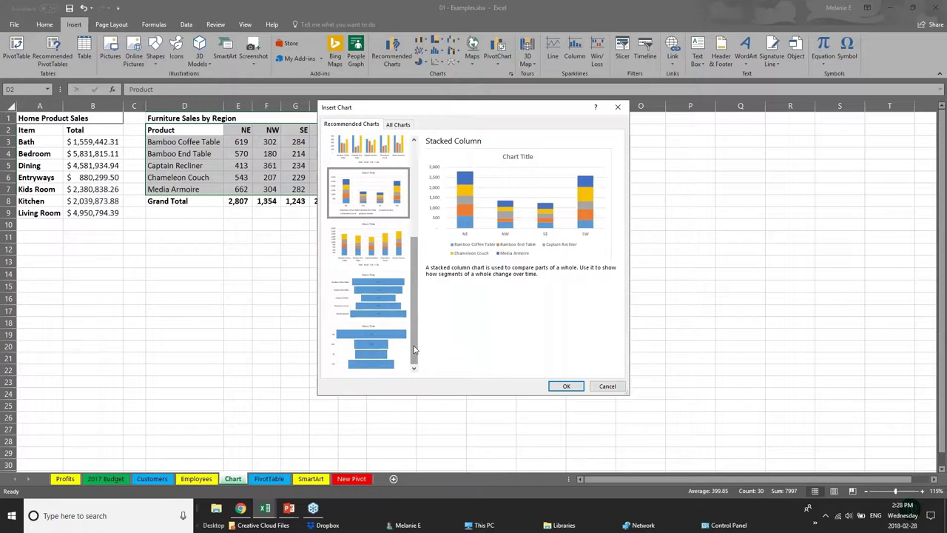
{"action": "left_click_drag", "start_coordinate": [414, 332], "coordinate": [408, 264]}
Step: Choose Clustered Bar and insert it onto the Chart sheet
{"action": "left_click", "coordinate": [398, 162]}
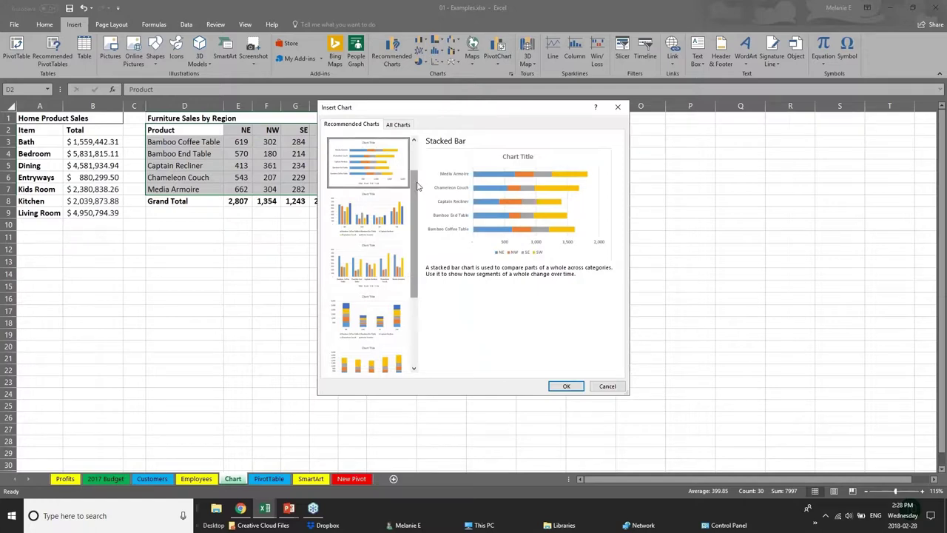
{"action": "scroll", "coordinate": [366, 222], "scroll_direction": "up", "scroll_amount": 2}
{"action": "left_click", "coordinate": [392, 167]}
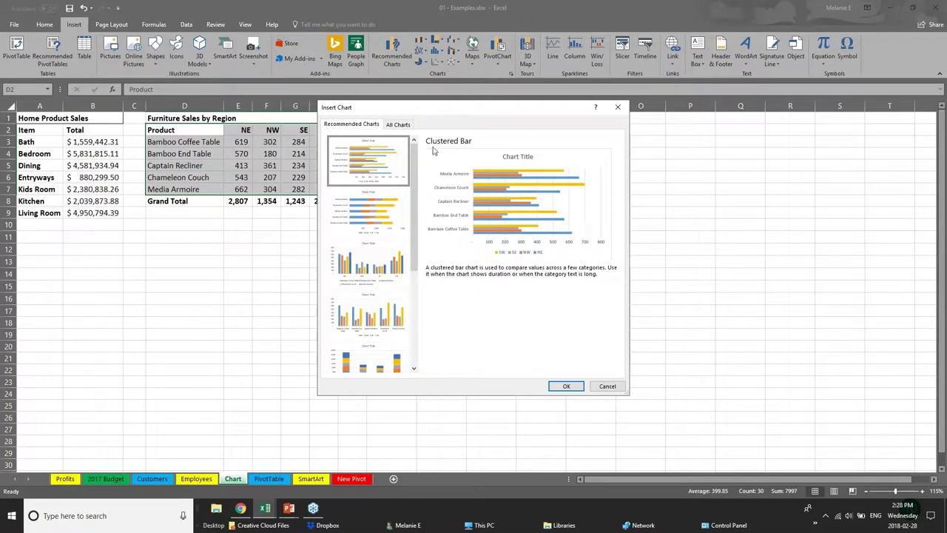
{"action": "left_click", "coordinate": [573, 389]}
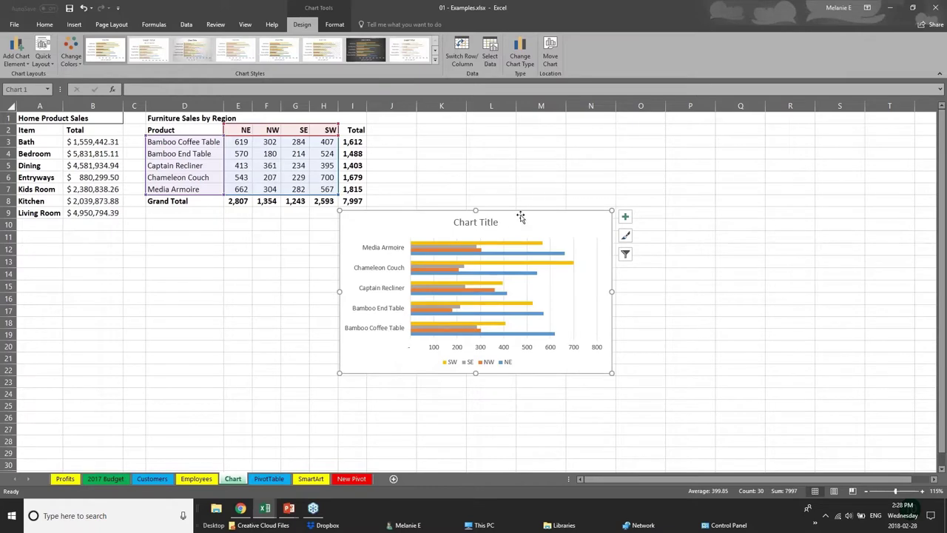
Step: Move the bar chart up beside the Furniture Sales by Region table and enlarge it
{"action": "left_click_drag", "start_coordinate": [521, 217], "coordinate": [566, 139]}
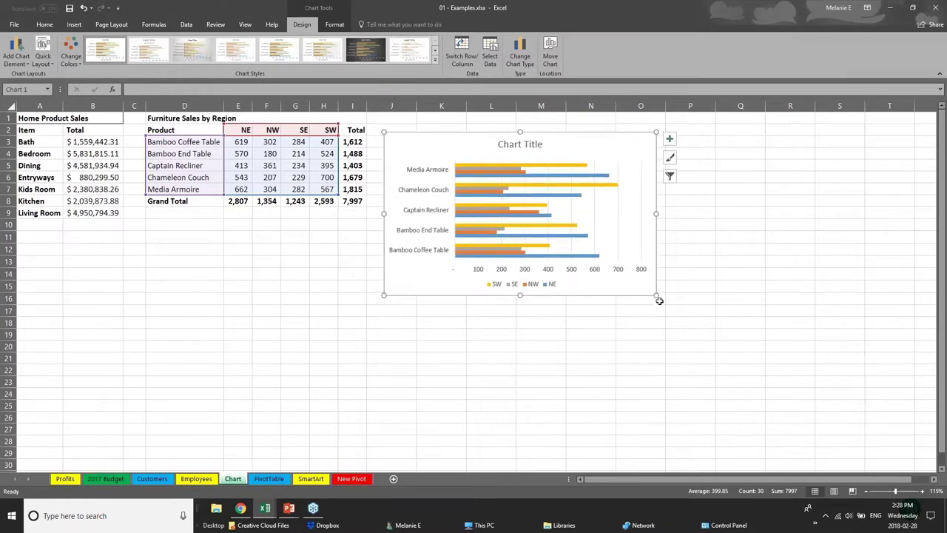
{"action": "left_click_drag", "start_coordinate": [656, 295], "coordinate": [783, 385]}
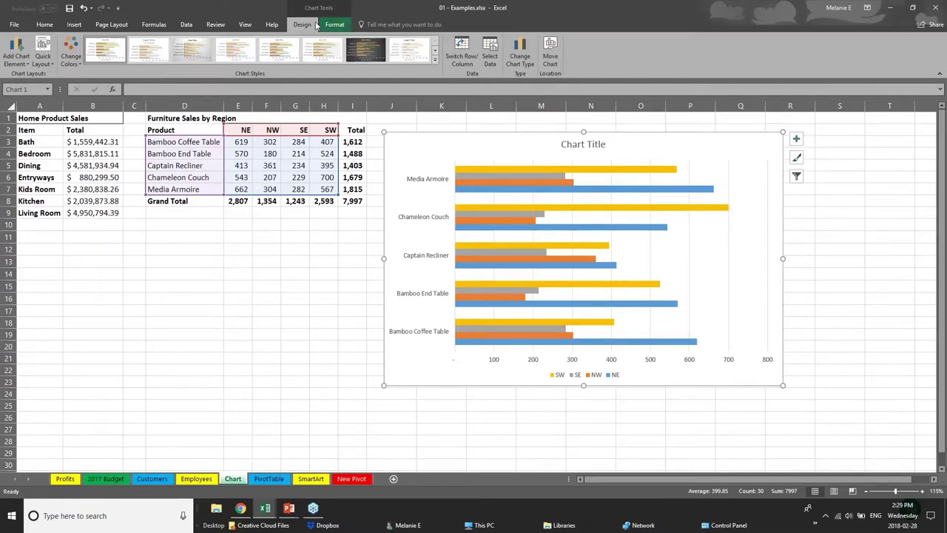
{"action": "left_click", "coordinate": [245, 343]}
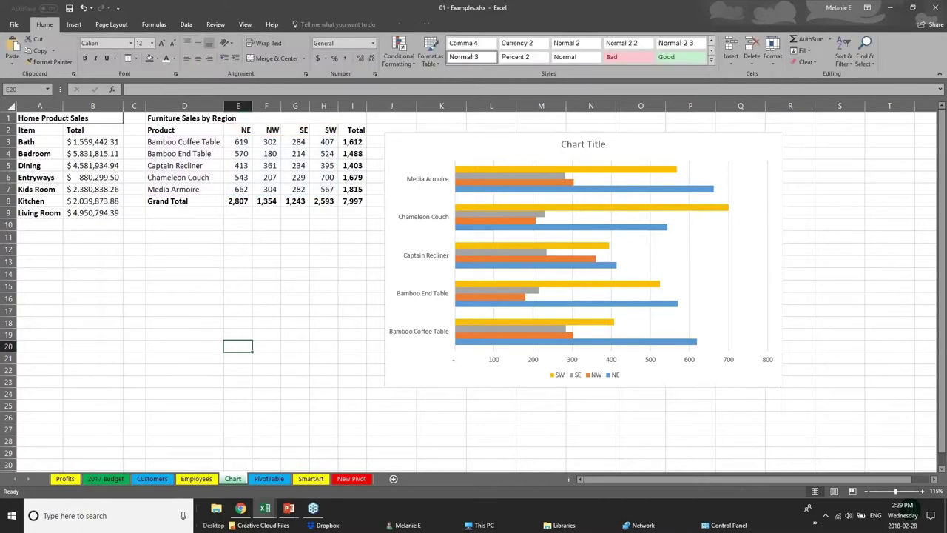
{"action": "left_click", "coordinate": [432, 379]}
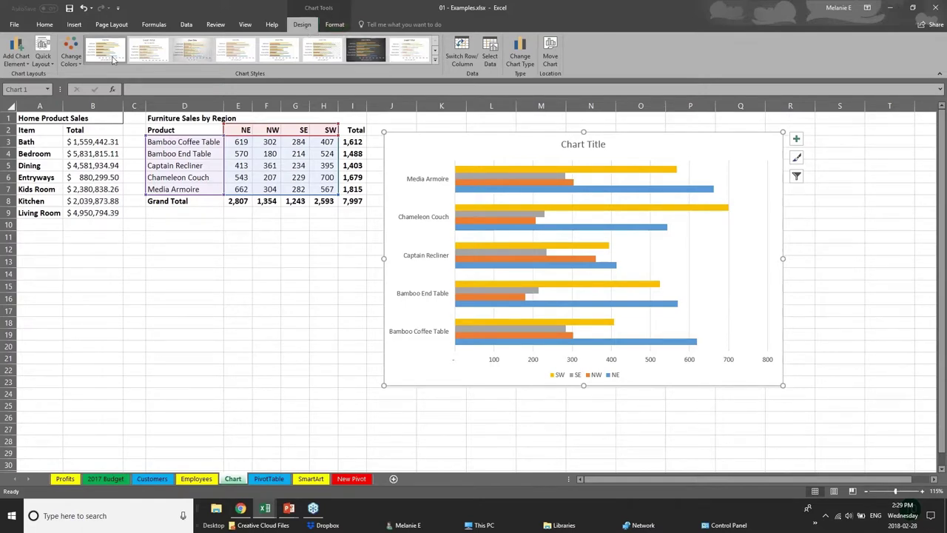
Step: Recolour the chart with the green, yellow and blue palette, after briefly trying orange
{"action": "left_click", "coordinate": [71, 53]}
{"action": "left_click", "coordinate": [106, 136]}
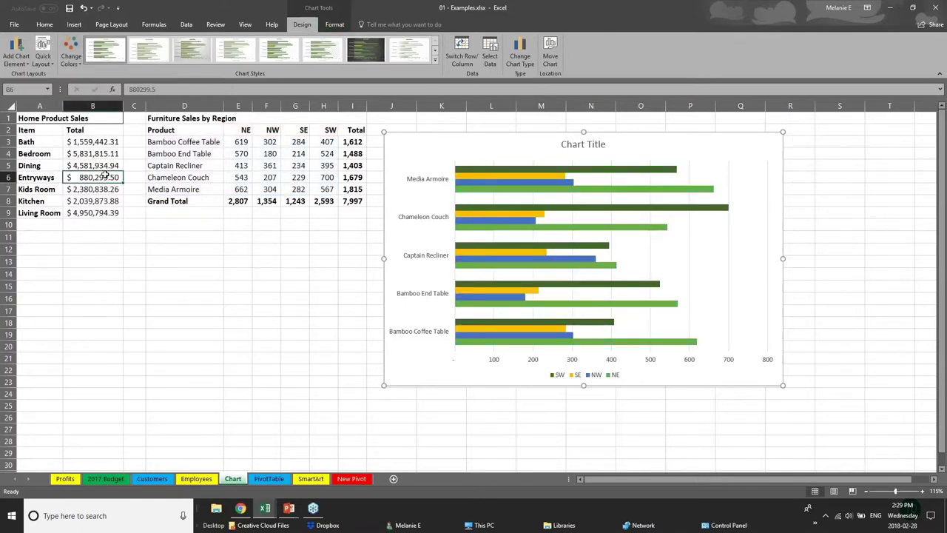
{"action": "left_click", "coordinate": [106, 175]}
{"action": "left_click", "coordinate": [582, 259]}
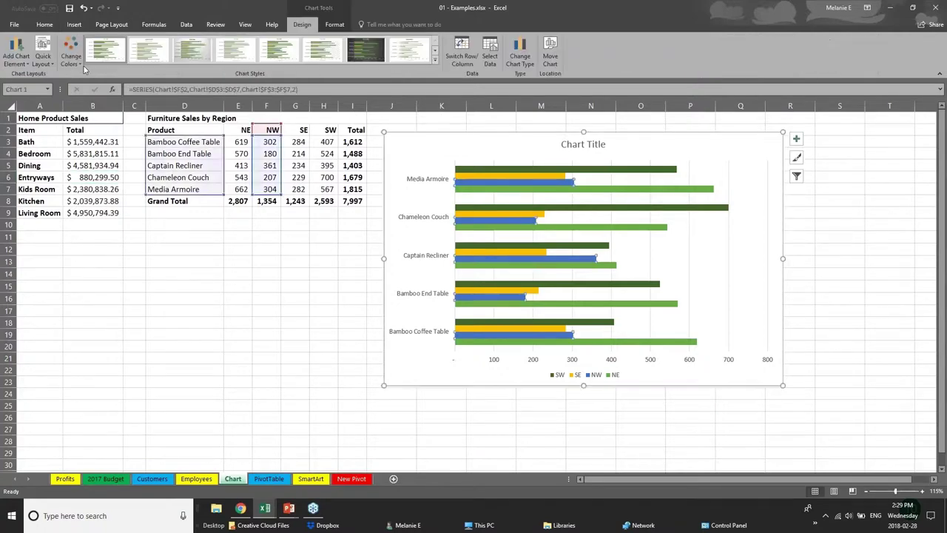
{"action": "left_click", "coordinate": [71, 53]}
{"action": "left_click", "coordinate": [105, 160]}
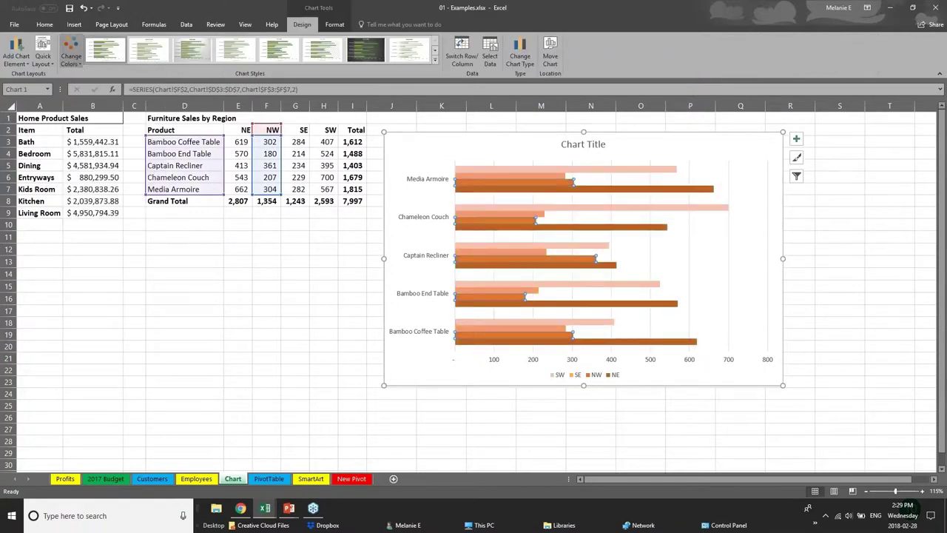
{"action": "left_click", "coordinate": [71, 53]}
{"action": "left_click", "coordinate": [106, 136]}
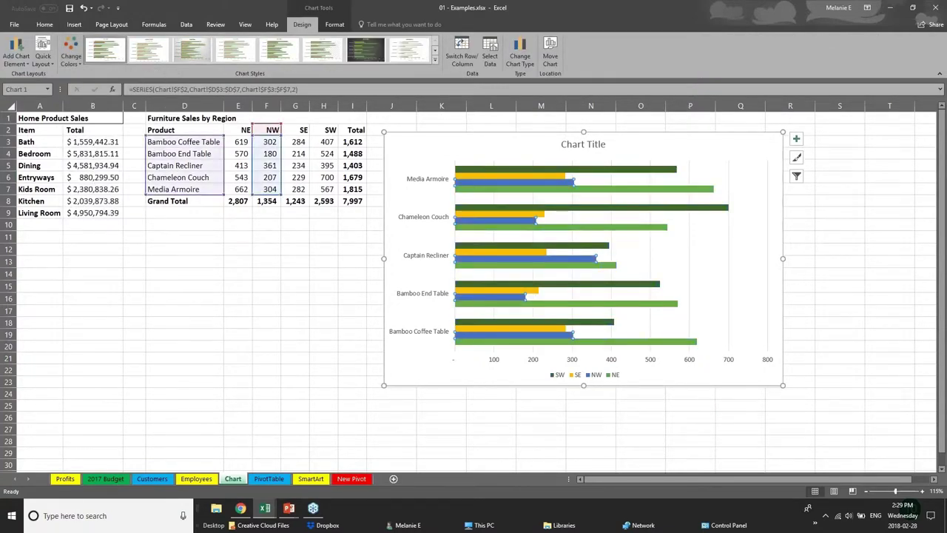
Step: Apply the gradient chart style with data labels and an all-caps title
{"action": "left_click", "coordinate": [435, 60]}
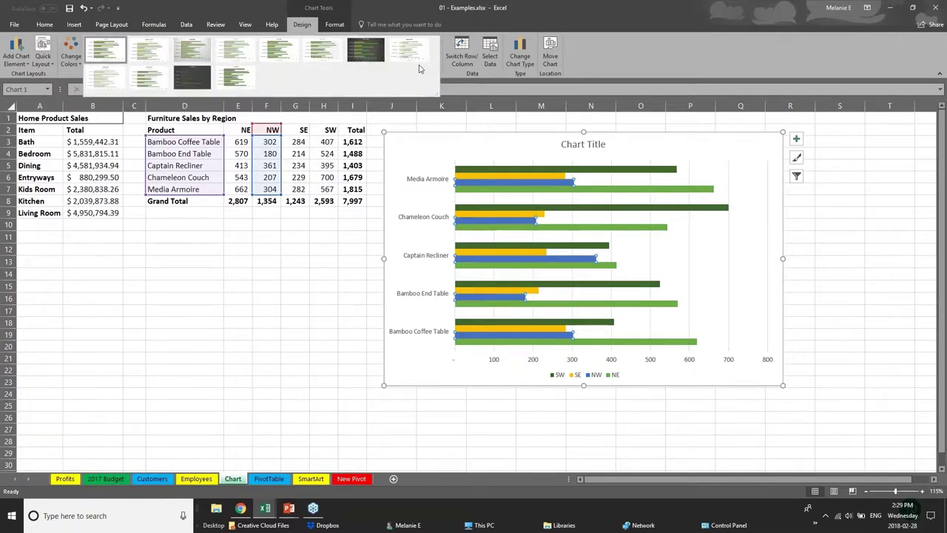
{"action": "left_click", "coordinate": [192, 49]}
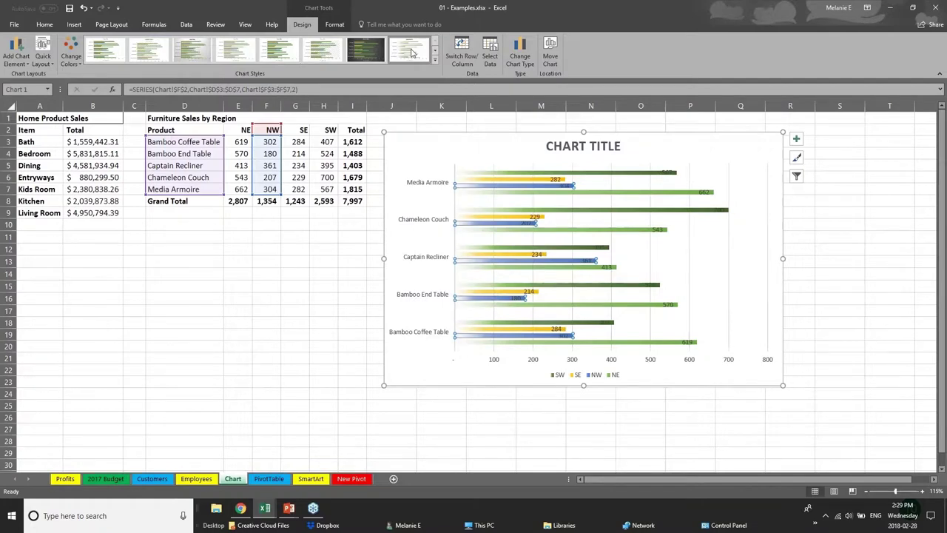
{"action": "left_click", "coordinate": [435, 62]}
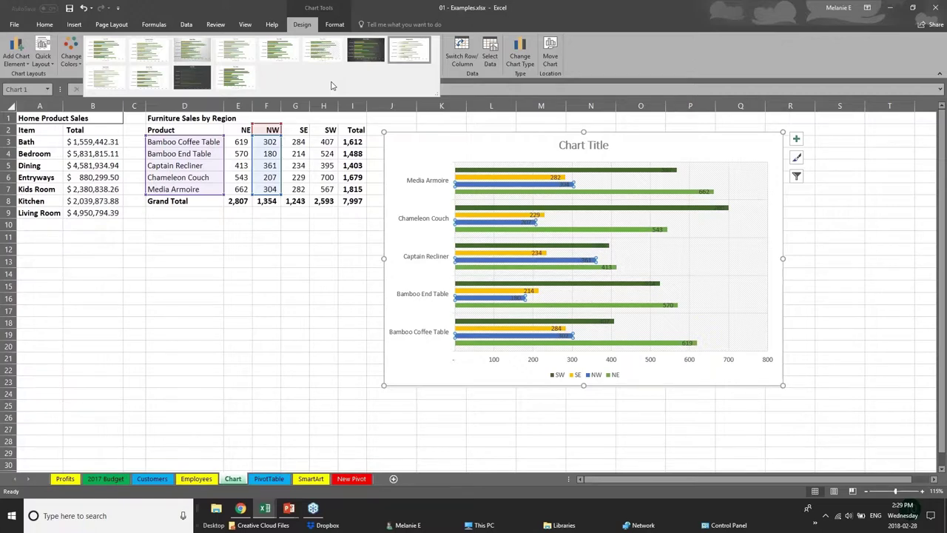
{"action": "left_click", "coordinate": [409, 49]}
{"action": "left_click", "coordinate": [335, 25]}
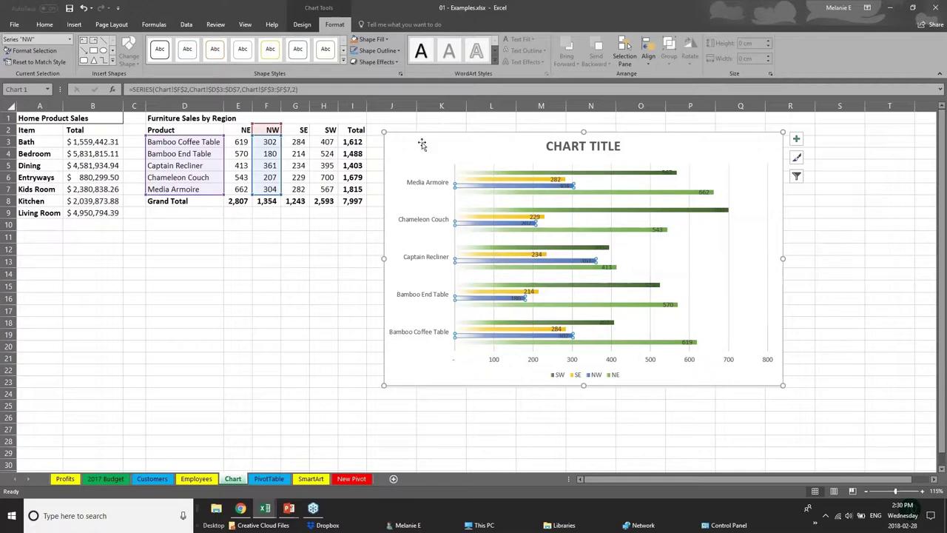
Step: Fill the SW series bars with dark orange and select the chart title text
{"action": "left_click", "coordinate": [503, 181]}
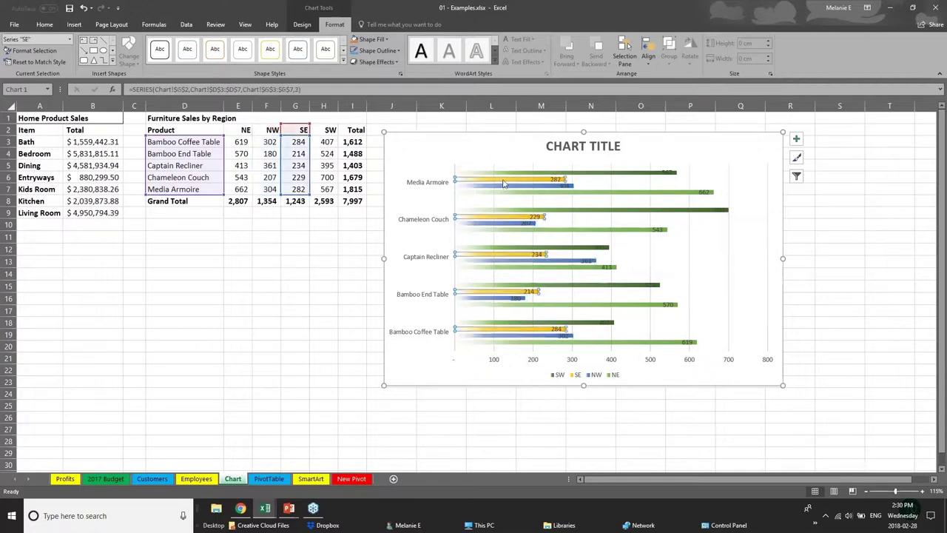
{"action": "left_click", "coordinate": [505, 175]}
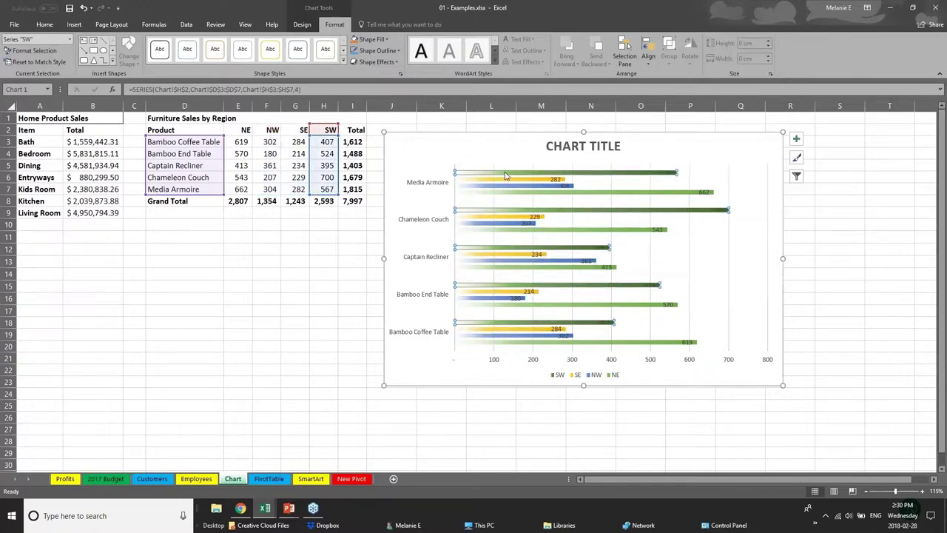
{"action": "left_click", "coordinate": [374, 39]}
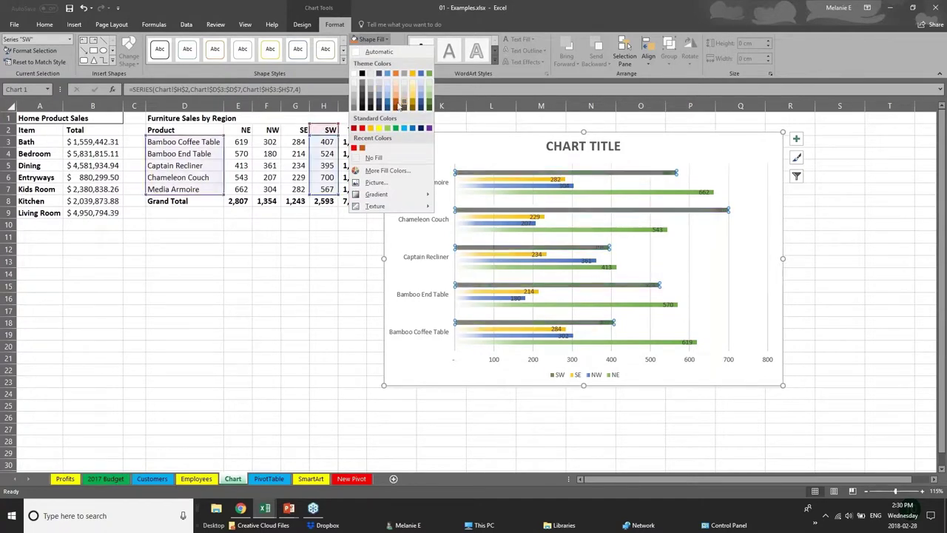
{"action": "left_click", "coordinate": [398, 106]}
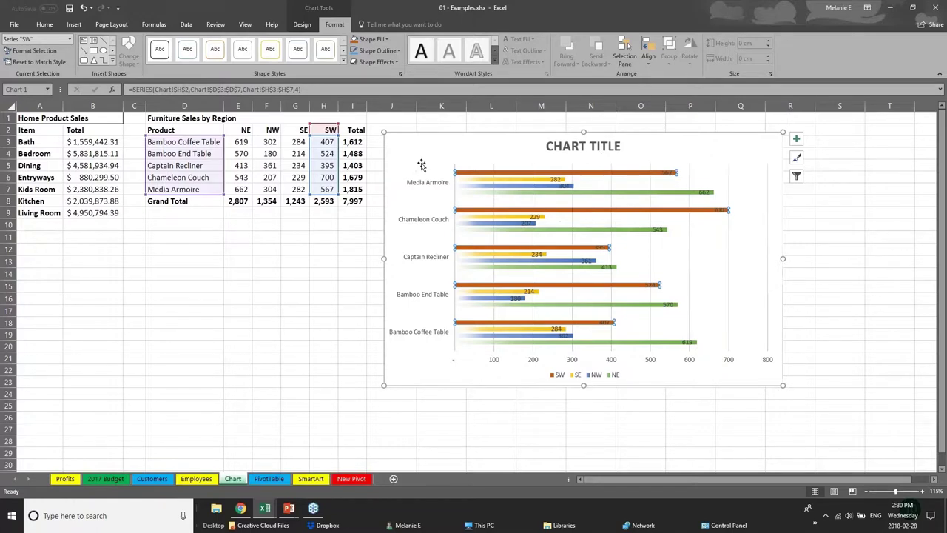
{"action": "left_click", "coordinate": [571, 146]}
{"action": "left_click_drag", "start_coordinate": [547, 147], "coordinate": [625, 147]}
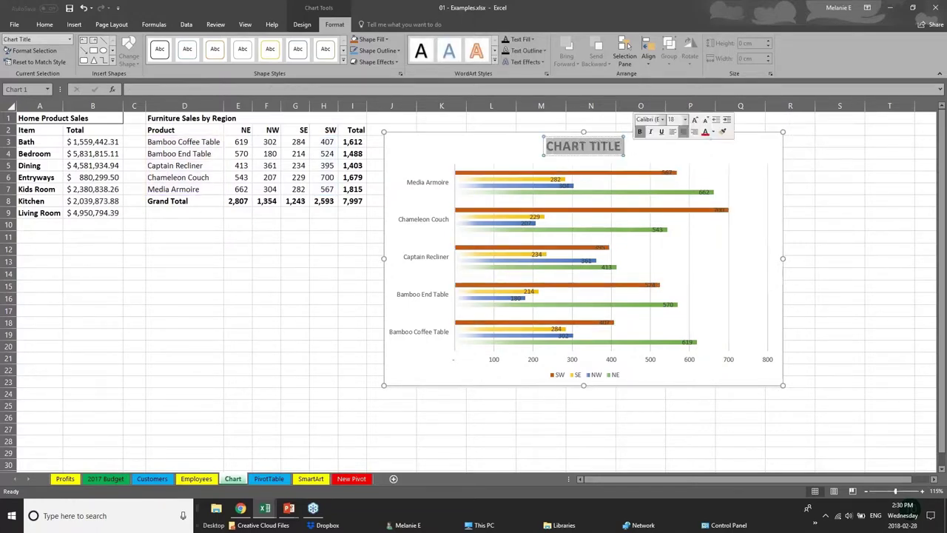
Step: Title the chart SALES DATA and enlarge the product category axis labels
{"action": "type", "text": "S"}
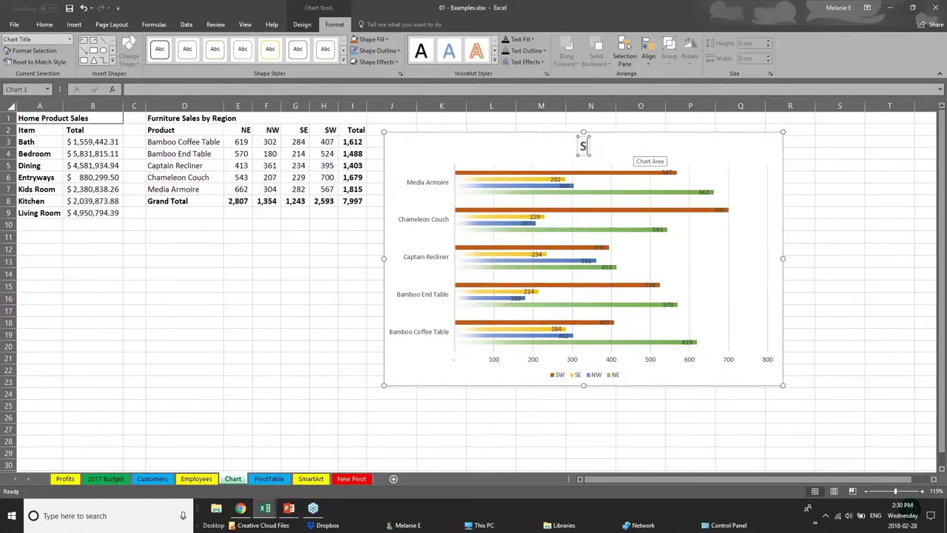
{"action": "type", "text": "ALES D"}
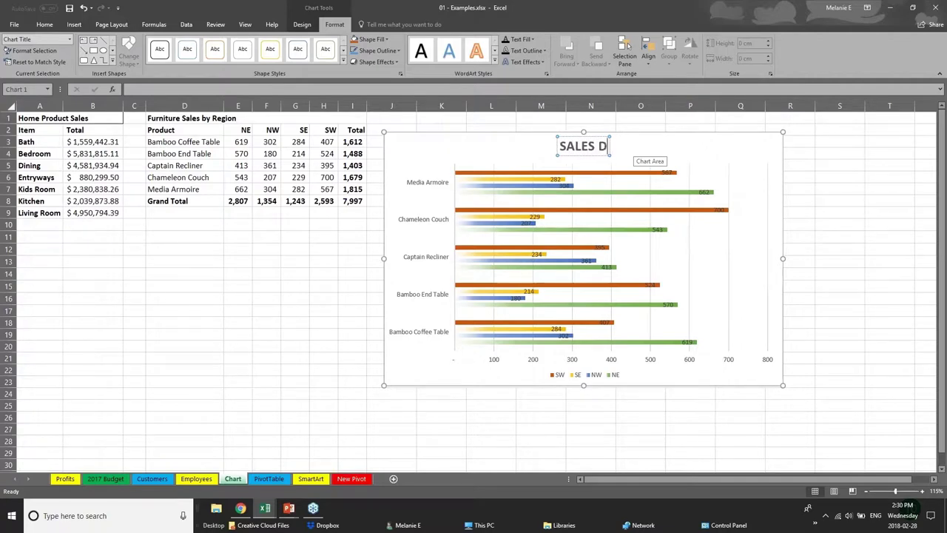
{"action": "type", "text": "ATA"}
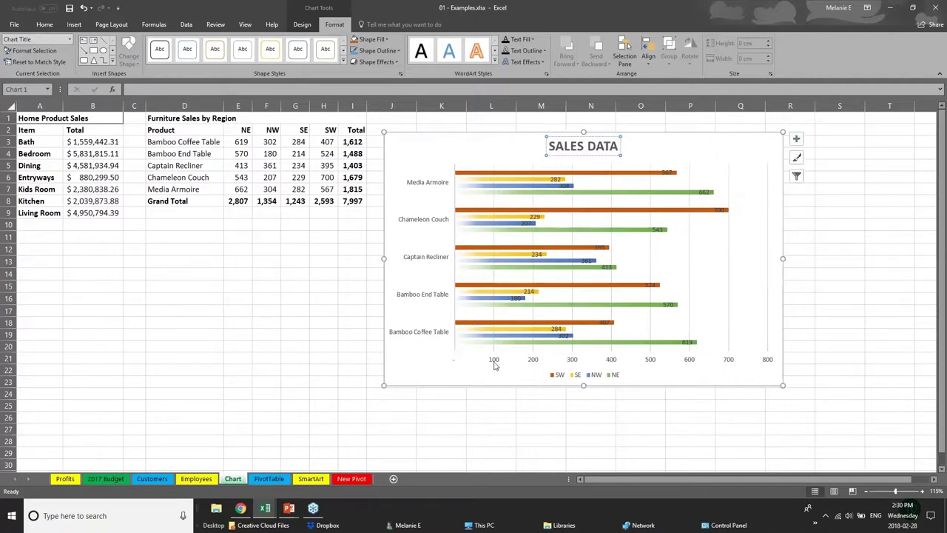
{"action": "left_click", "coordinate": [494, 363]}
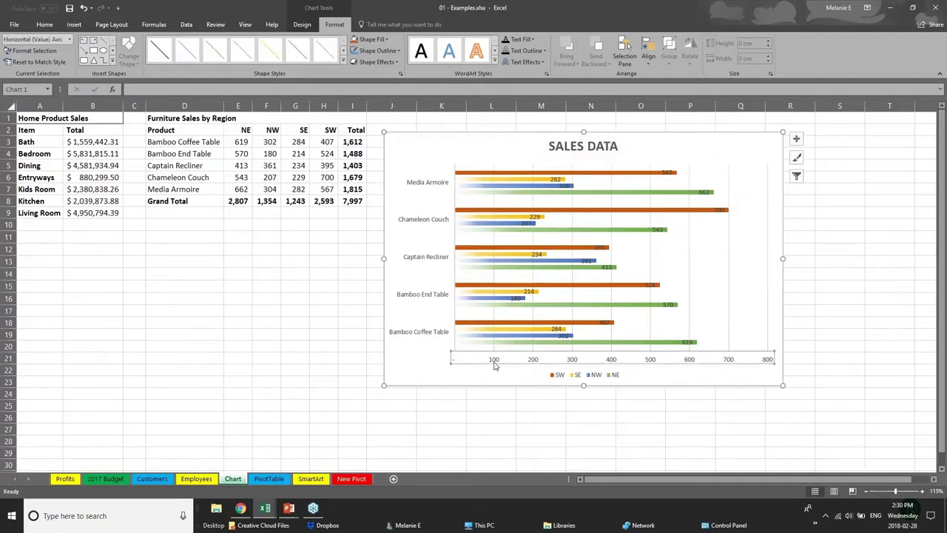
{"action": "left_click", "coordinate": [446, 295]}
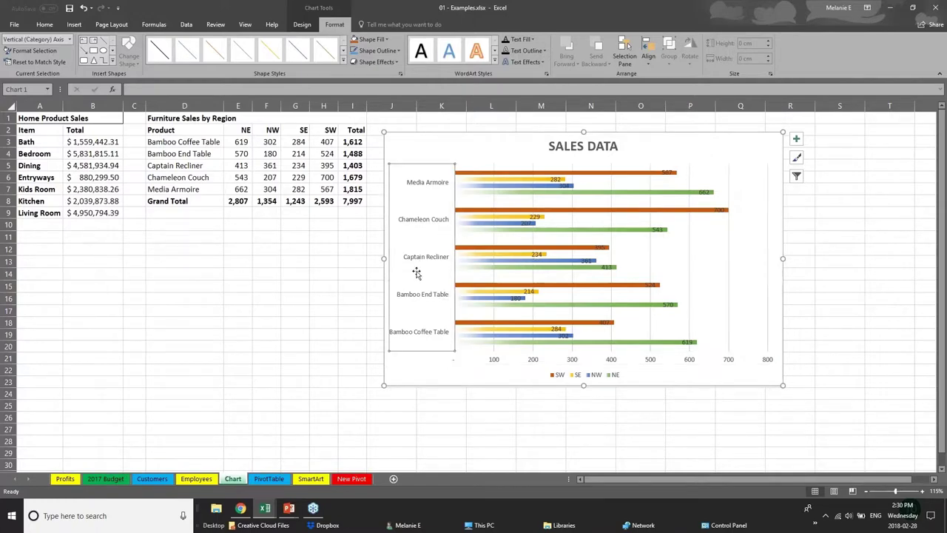
{"action": "left_click", "coordinate": [44, 25]}
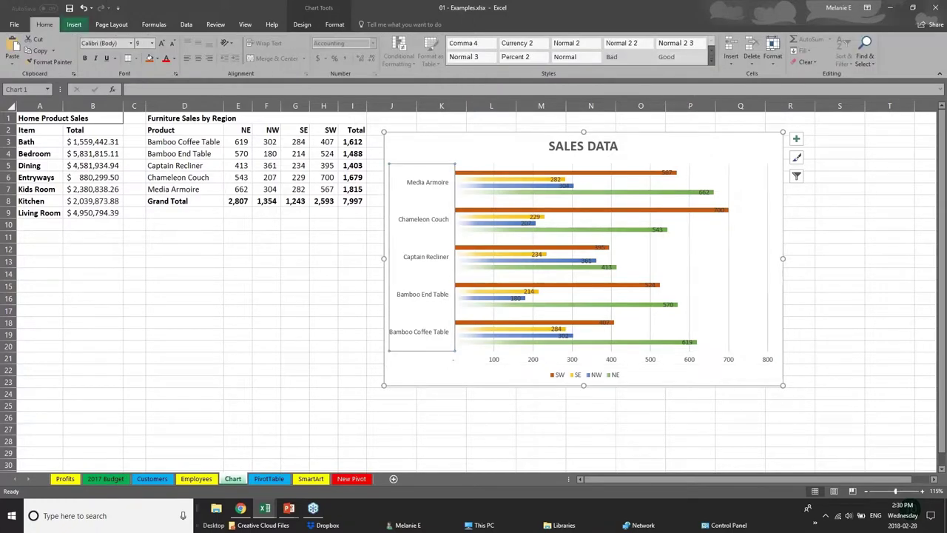
{"action": "left_click", "coordinate": [162, 42]}
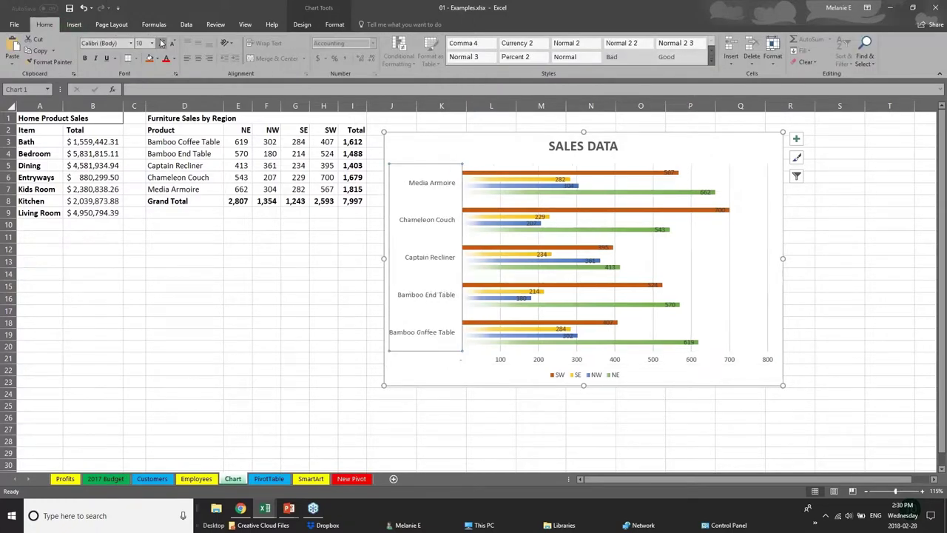
{"action": "left_click", "coordinate": [514, 360]}
{"action": "left_click", "coordinate": [508, 362]}
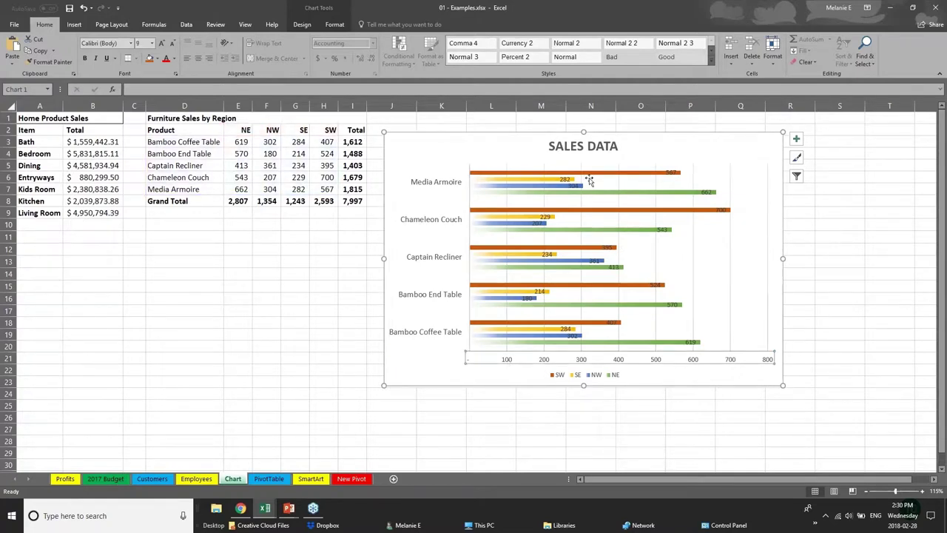
Step: Move the Chameleon Couch 700 and Media Armoire SW labels past their bars, and delete the horizontal axis
{"action": "left_click", "coordinate": [670, 175]}
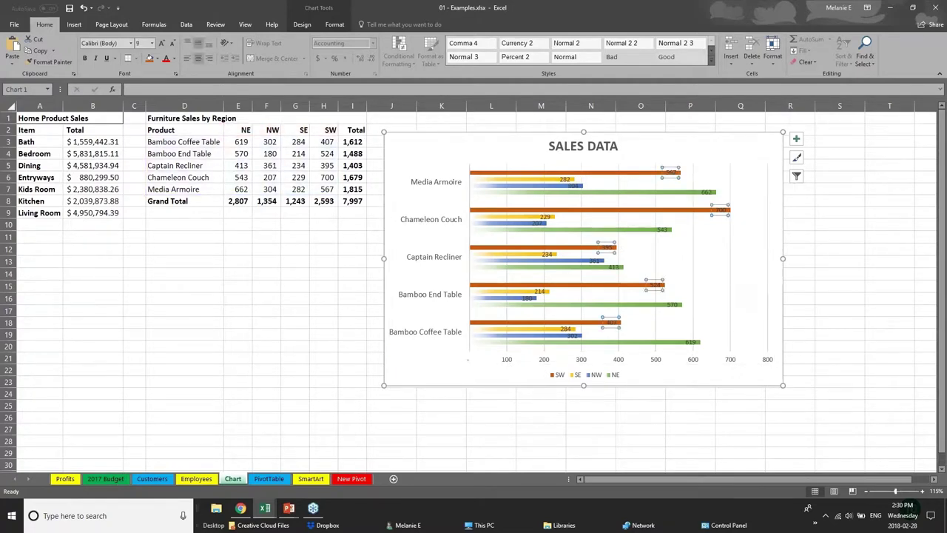
{"action": "left_click", "coordinate": [720, 214]}
{"action": "left_click_drag", "start_coordinate": [720, 214], "coordinate": [742, 214]}
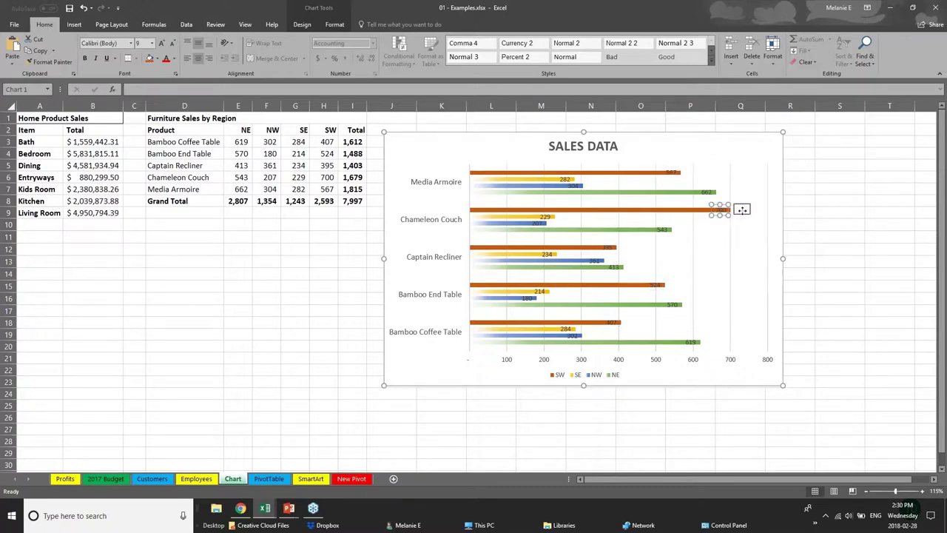
{"action": "left_click", "coordinate": [673, 175]}
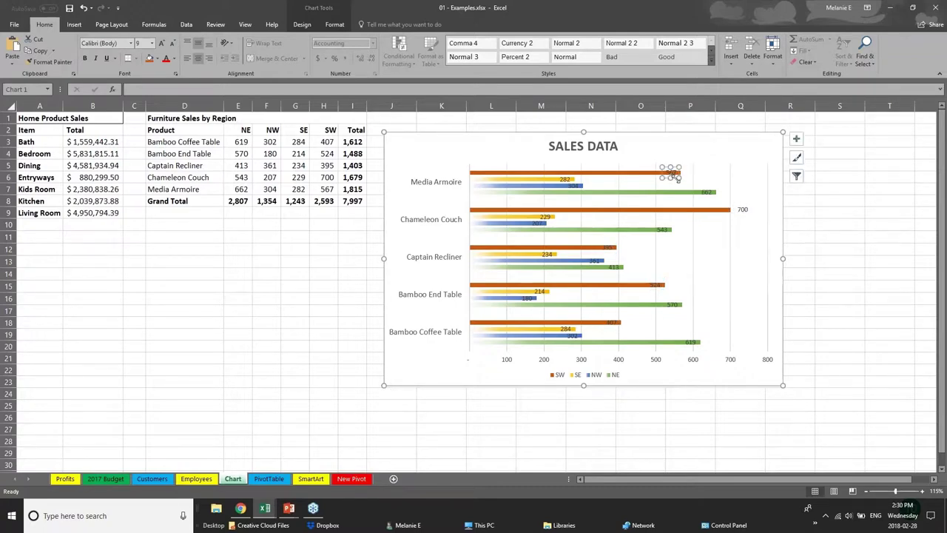
{"action": "left_click_drag", "start_coordinate": [673, 175], "coordinate": [674, 175]}
{"action": "left_click", "coordinate": [618, 362]}
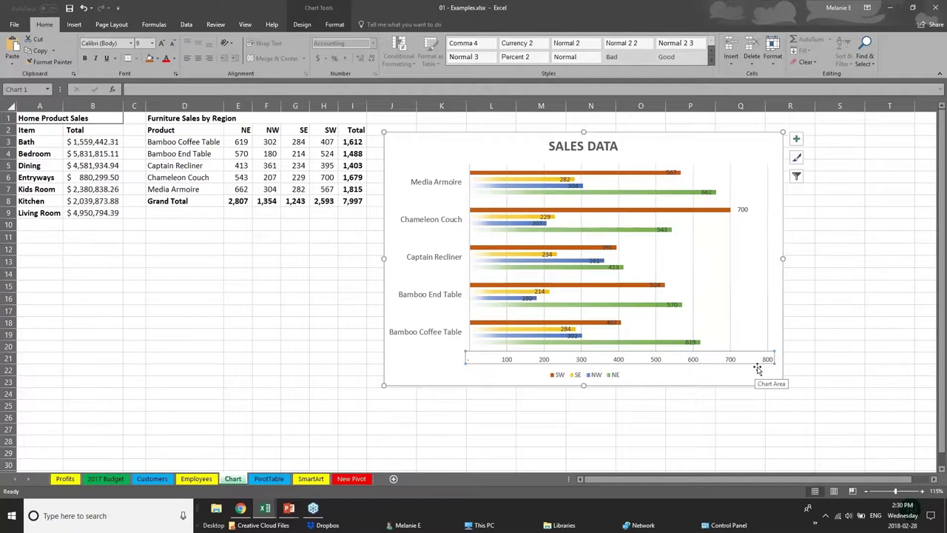
{"action": "key", "text": "Delete"}
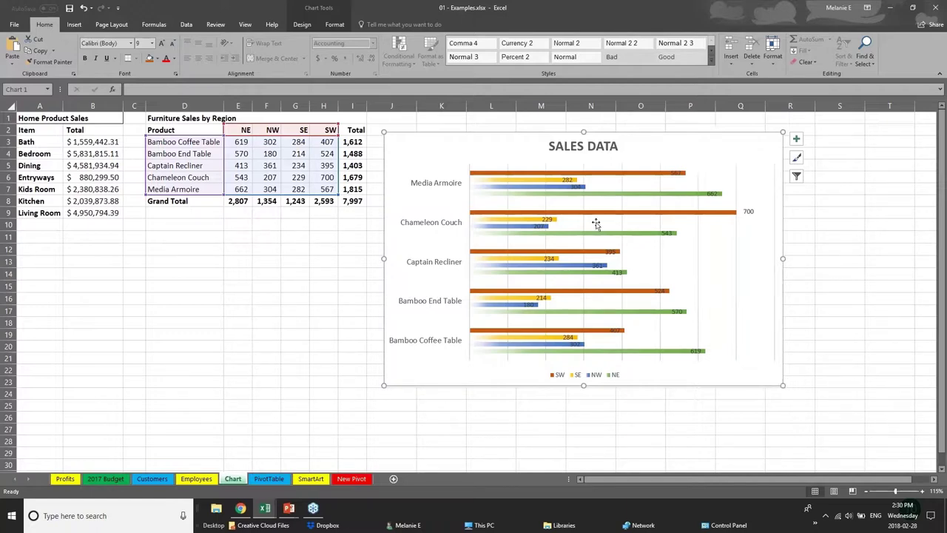
Step: Select the SW, SE and NW series in turn to show their source columns in the table
{"action": "left_click", "coordinate": [322, 11]}
{"action": "left_click", "coordinate": [334, 25]}
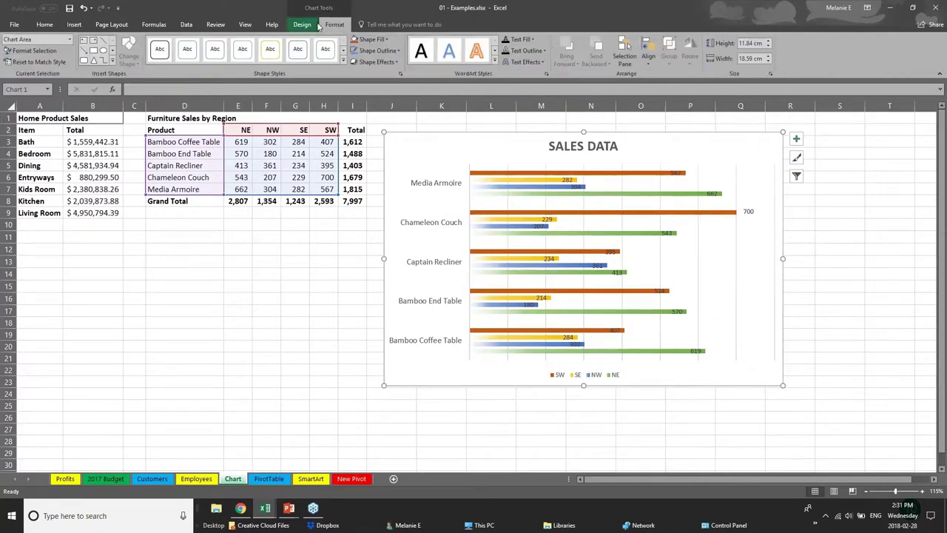
{"action": "left_click", "coordinate": [307, 25]}
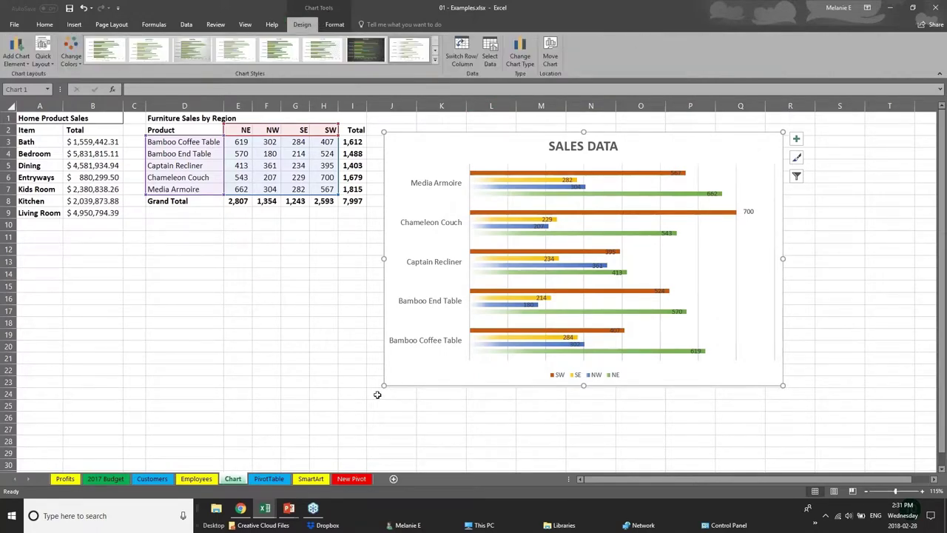
{"action": "left_click", "coordinate": [295, 141]}
{"action": "left_click", "coordinate": [466, 175]}
{"action": "left_click", "coordinate": [533, 174]}
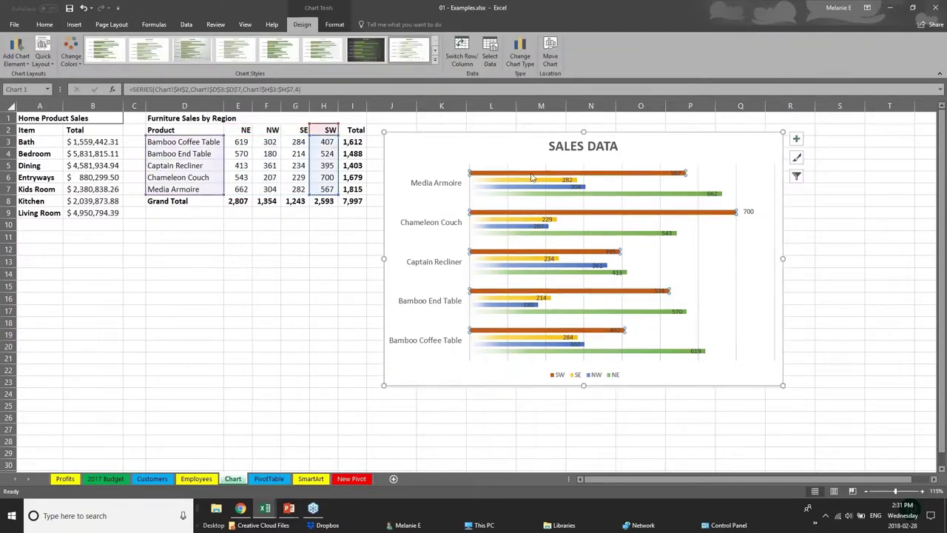
{"action": "left_click", "coordinate": [540, 181]}
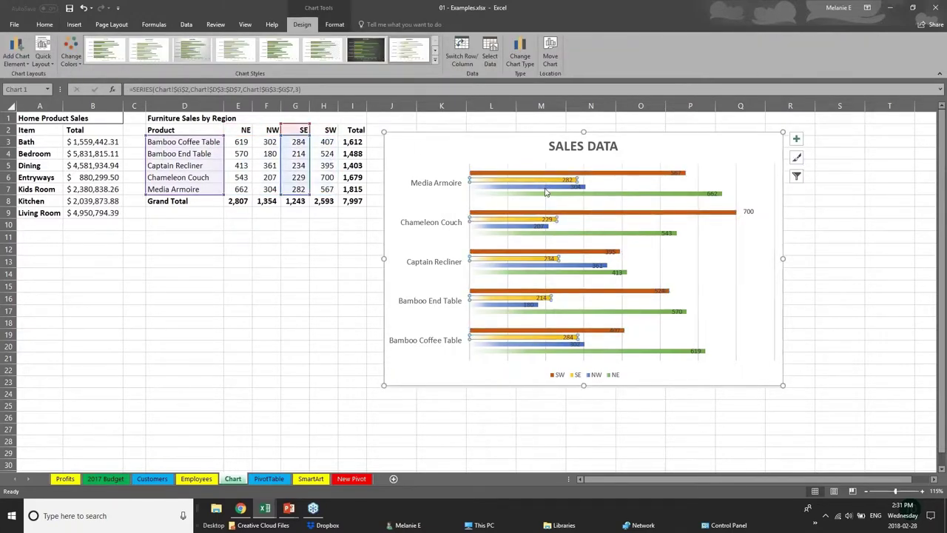
{"action": "left_click", "coordinate": [545, 189]}
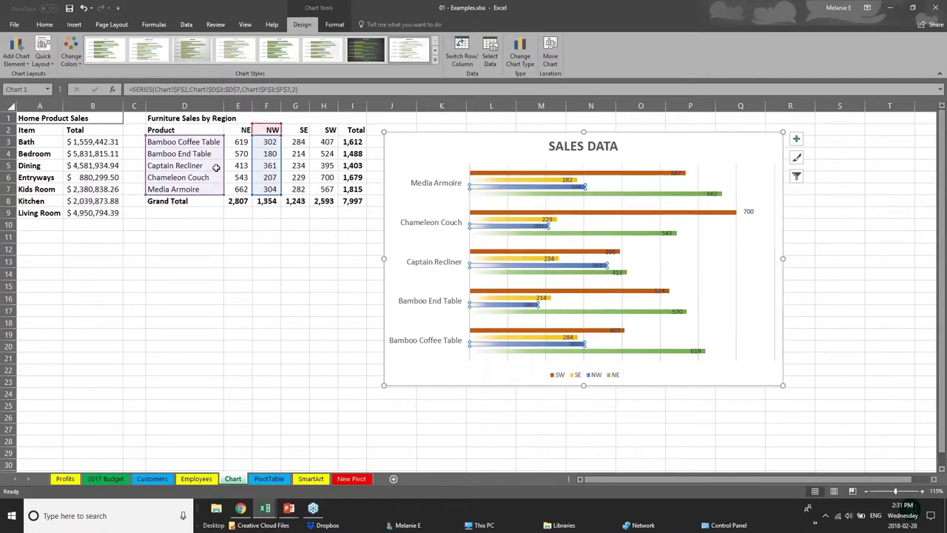
{"action": "left_click", "coordinate": [265, 153]}
Step: Change Bamboo End Table's NW value in F4 from 180 to 181, then switch to PowerPoint
{"action": "double_click", "coordinate": [266, 153]}
{"action": "double_click", "coordinate": [265, 153]}
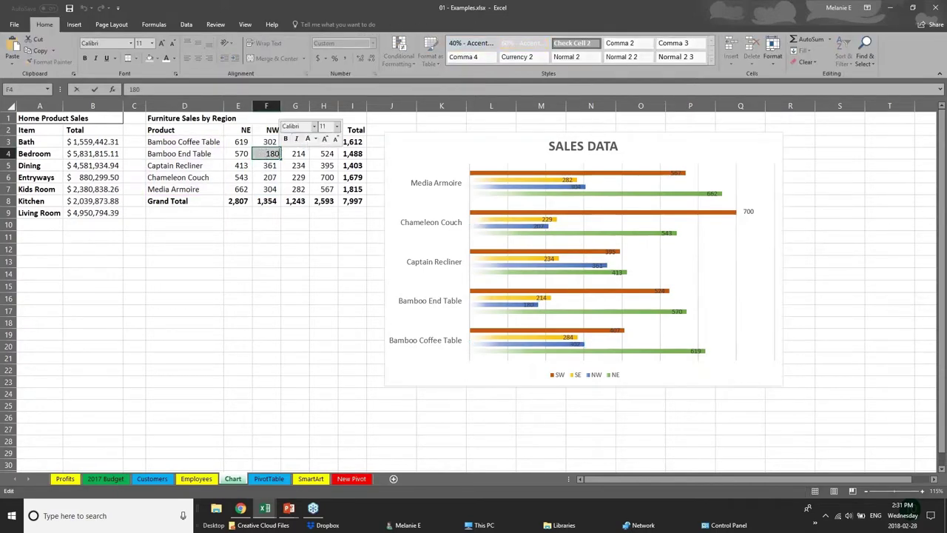
{"action": "type", "text": "181"}
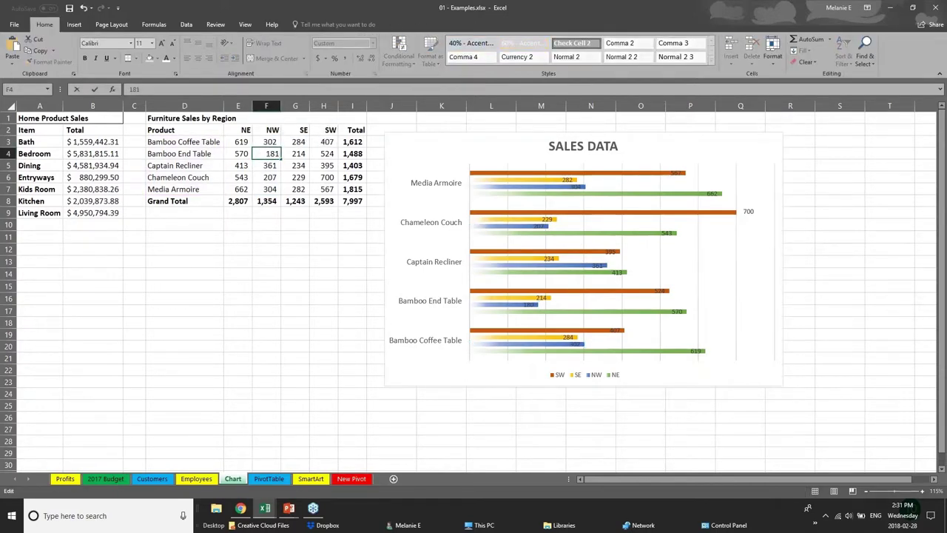
{"action": "key", "text": "Return"}
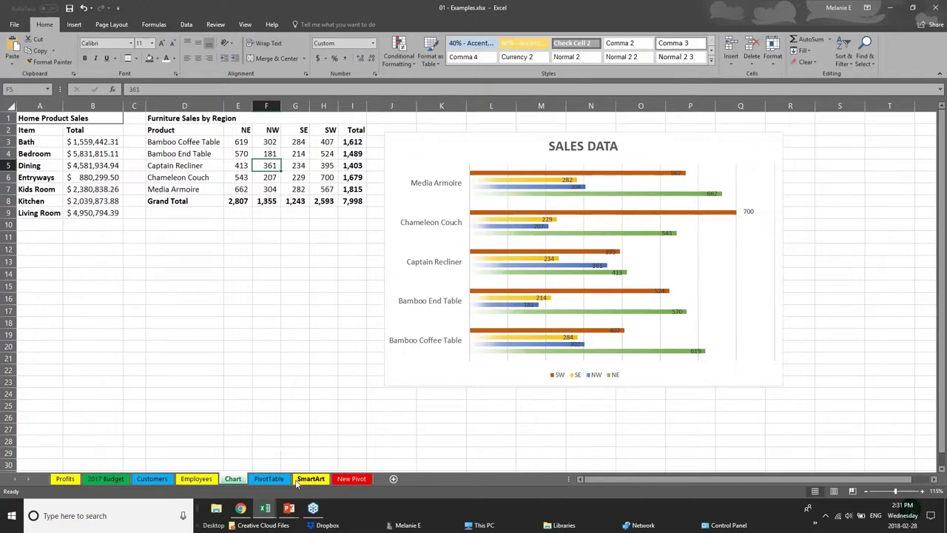
{"action": "mouse_move", "coordinate": [289, 508]}
{"action": "left_click", "coordinate": [342, 466]}
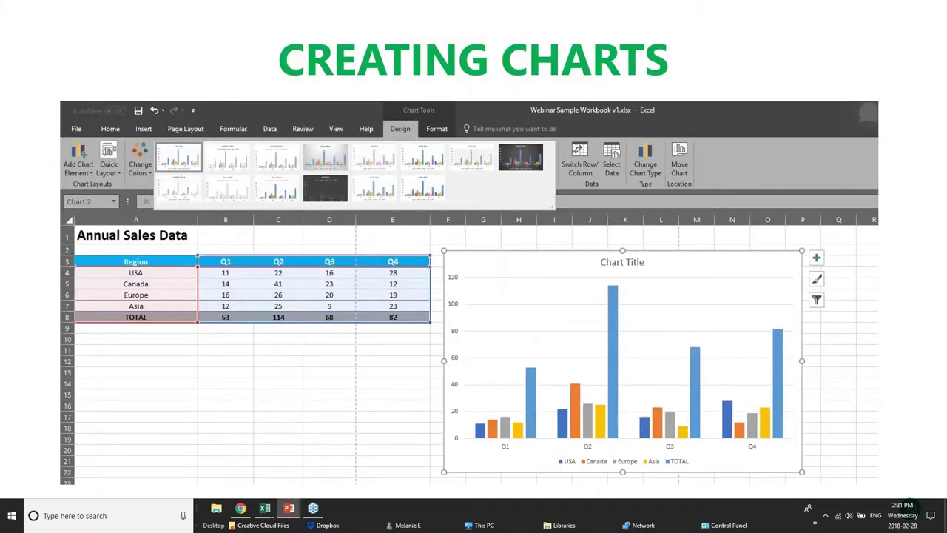
Step: Advance to the Creating Tables slide, then return to the Webinar Sample Workbook in Excel
{"action": "key", "text": "Right"}
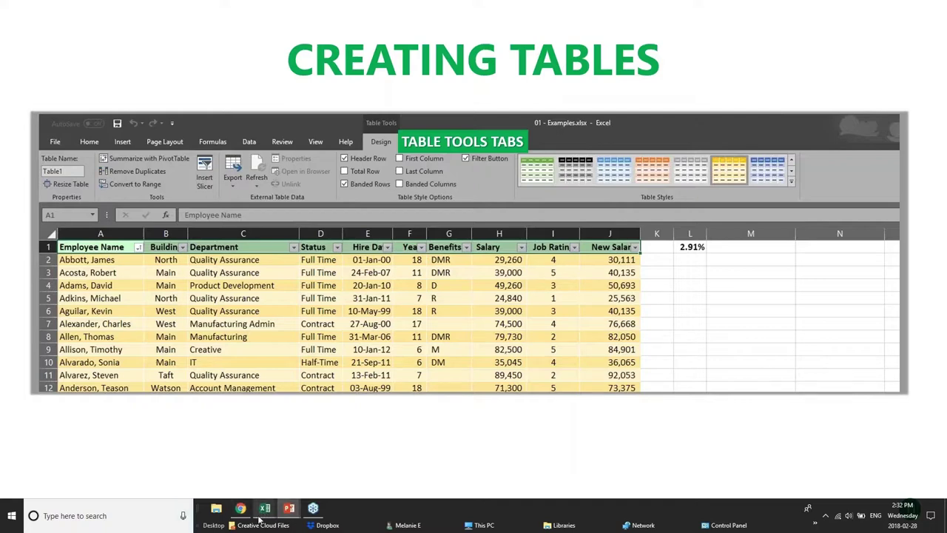
{"action": "mouse_move", "coordinate": [259, 516]}
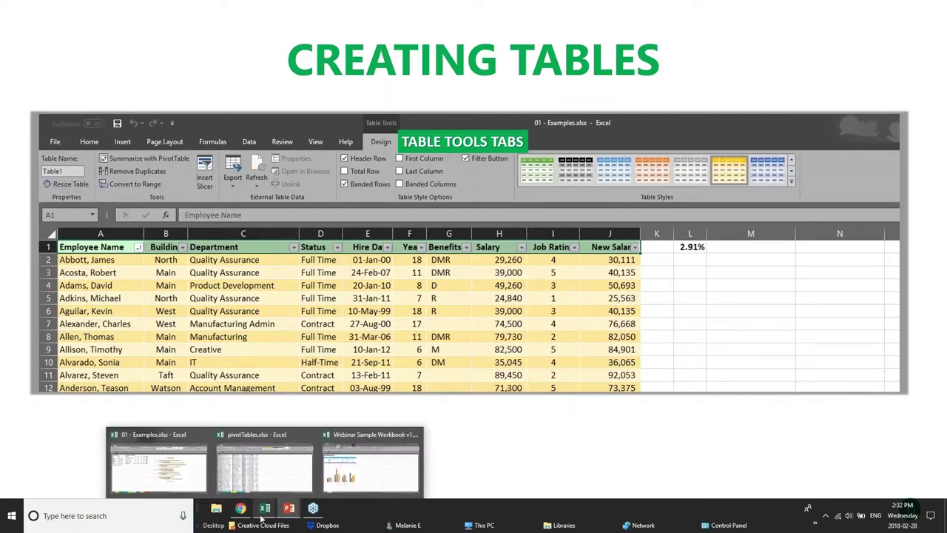
{"action": "left_click", "coordinate": [362, 471]}
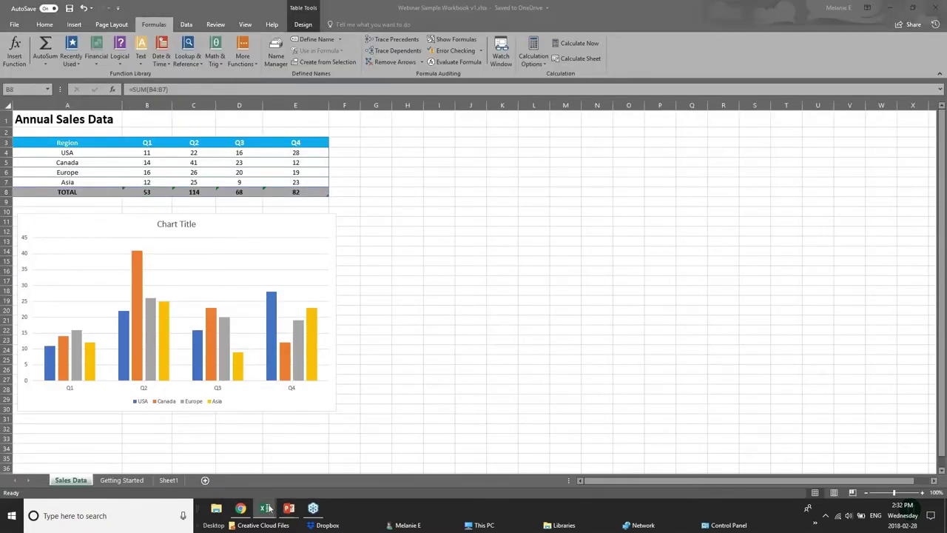
Step: Switch to the Customers sheet of the 01 - Examples workbook
{"action": "left_click", "coordinate": [255, 458]}
{"action": "mouse_move", "coordinate": [260, 511]}
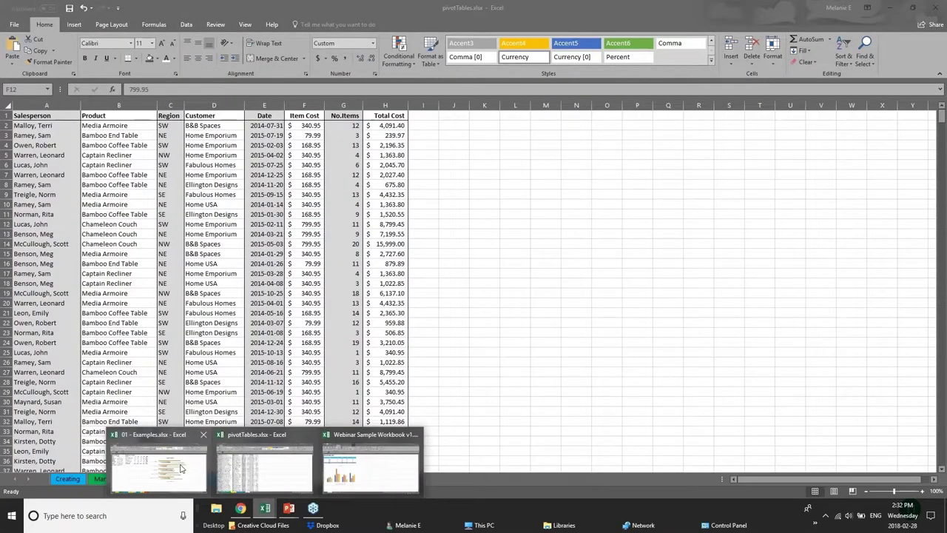
{"action": "left_click", "coordinate": [180, 463]}
{"action": "left_click", "coordinate": [152, 478]}
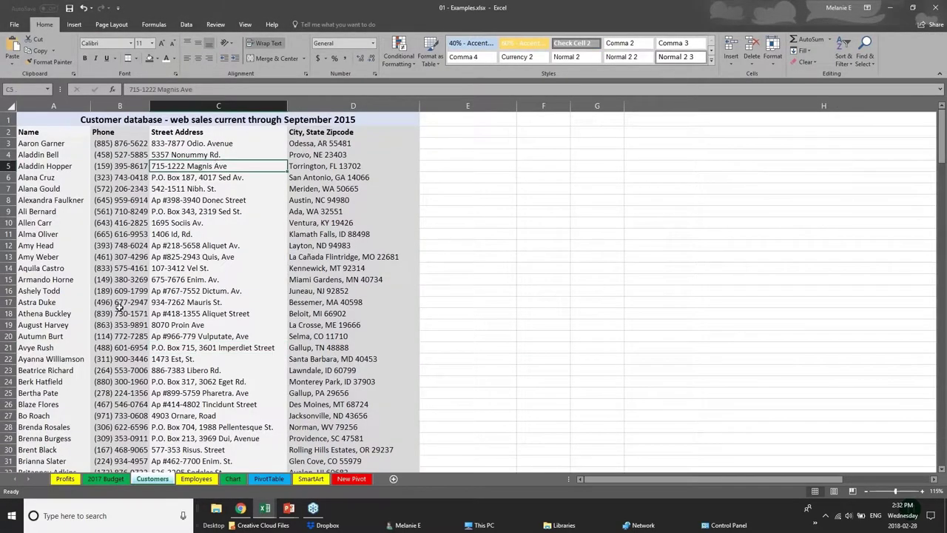
Step: Browse the customer list from the top and select the entire sheet
{"action": "key", "text": "ctrl+Home"}
{"action": "scroll", "coordinate": [106, 259], "scroll_direction": "down", "scroll_amount": 2}
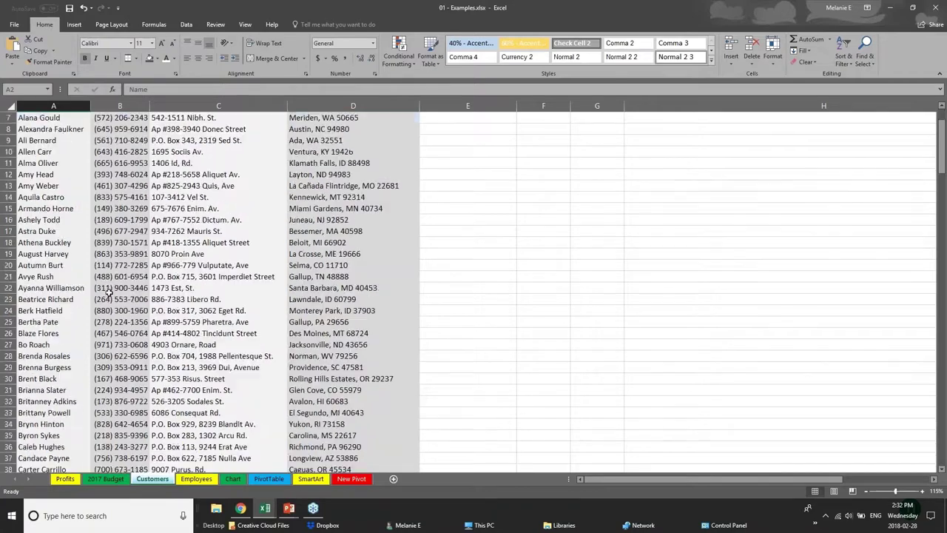
{"action": "scroll", "coordinate": [108, 293], "scroll_direction": "down", "scroll_amount": 20}
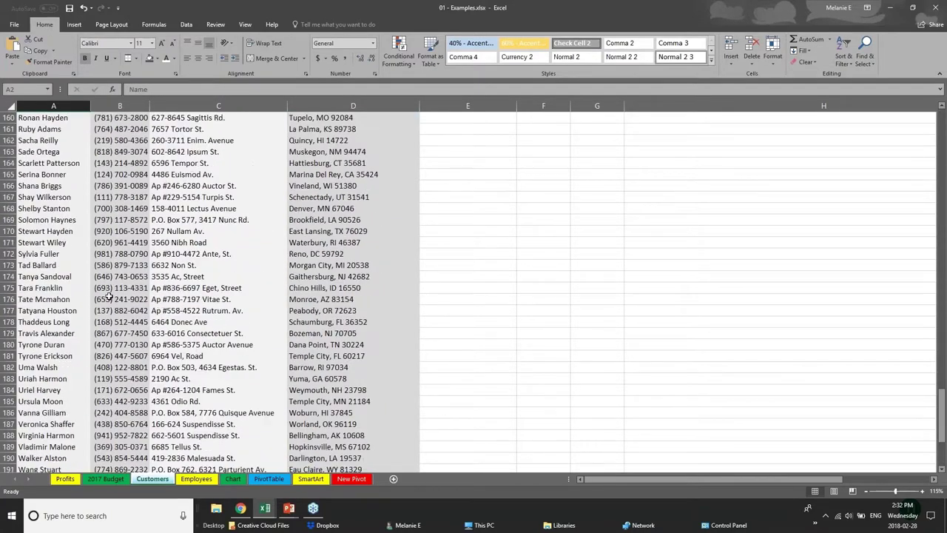
{"action": "scroll", "coordinate": [109, 297], "scroll_direction": "down", "scroll_amount": 3}
{"action": "key", "text": "Down"}
{"action": "key", "text": "Down"}
{"action": "key", "text": "Down"}
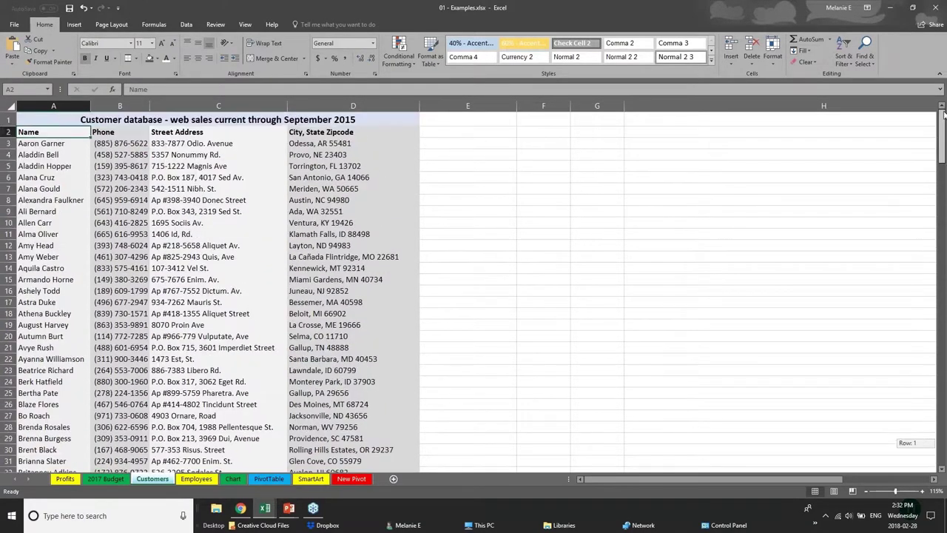
{"action": "scroll", "coordinate": [39, 328], "scroll_direction": "down", "scroll_amount": 2}
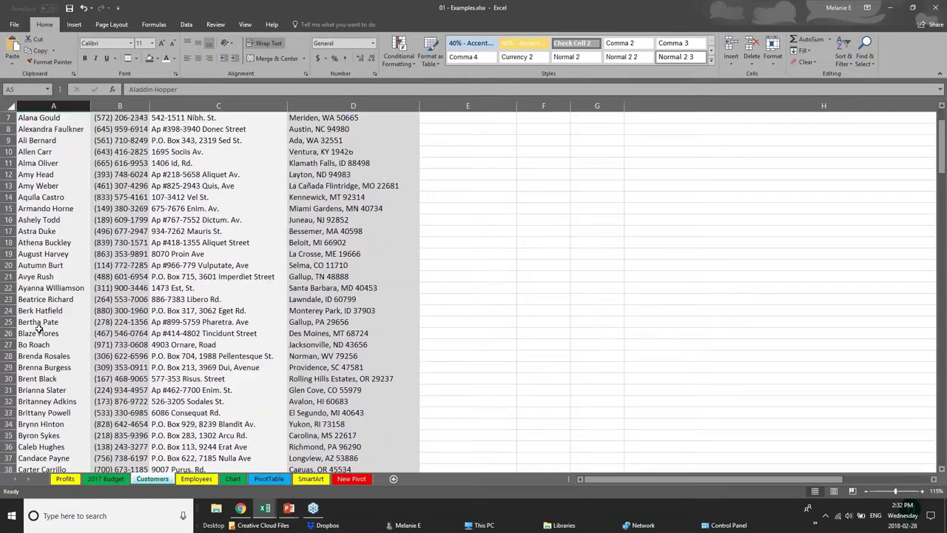
{"action": "scroll", "coordinate": [38, 327], "scroll_direction": "up", "scroll_amount": 2}
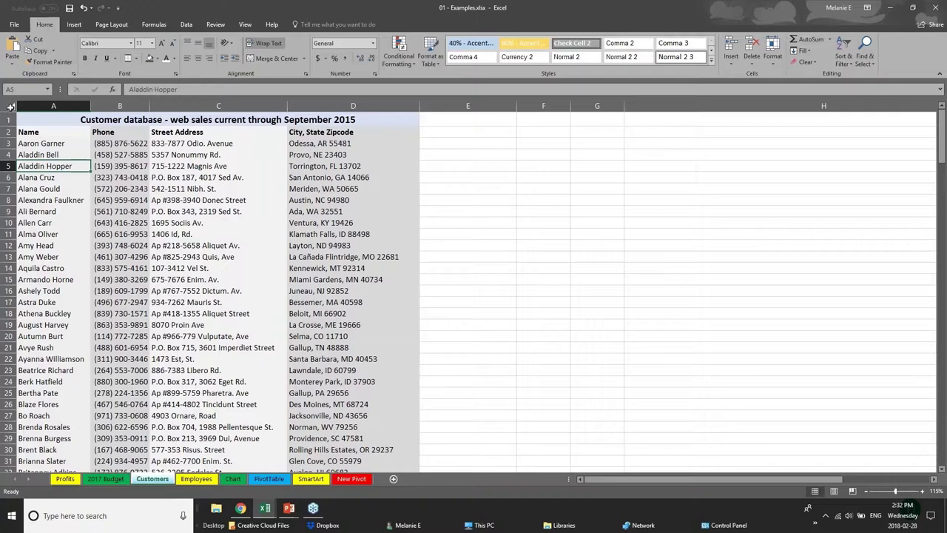
{"action": "left_click", "coordinate": [11, 107]}
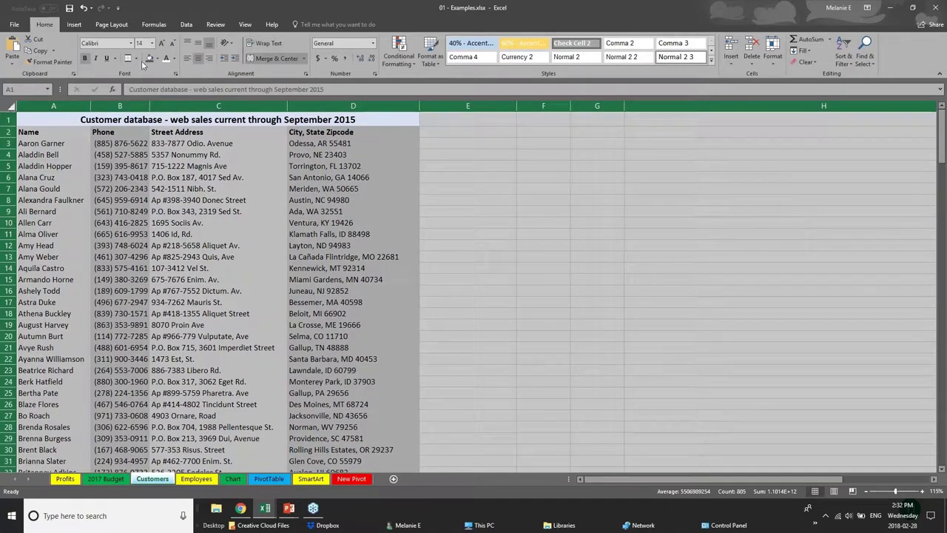
Step: Create a table with headers over the whole Customers sheet, confirming the Large Operation warning
{"action": "left_click", "coordinate": [74, 25]}
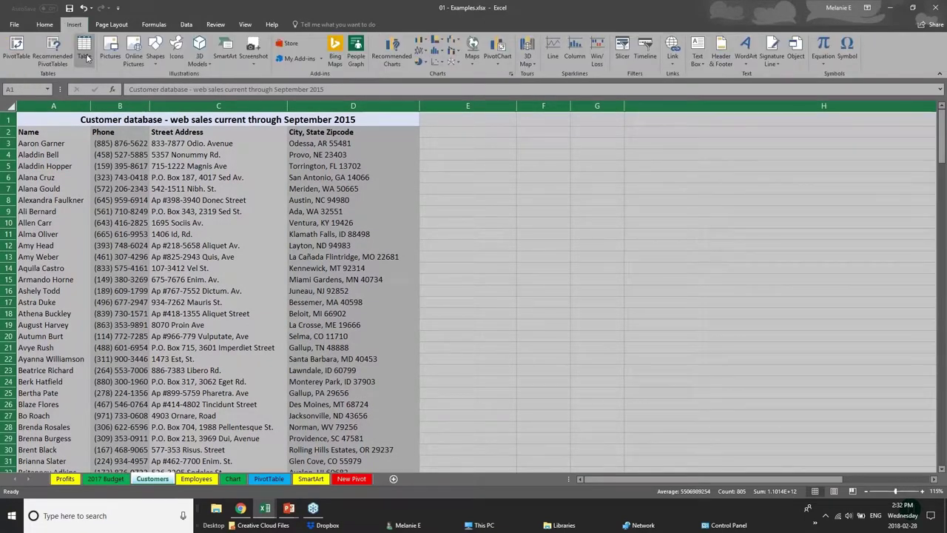
{"action": "left_click", "coordinate": [84, 53]}
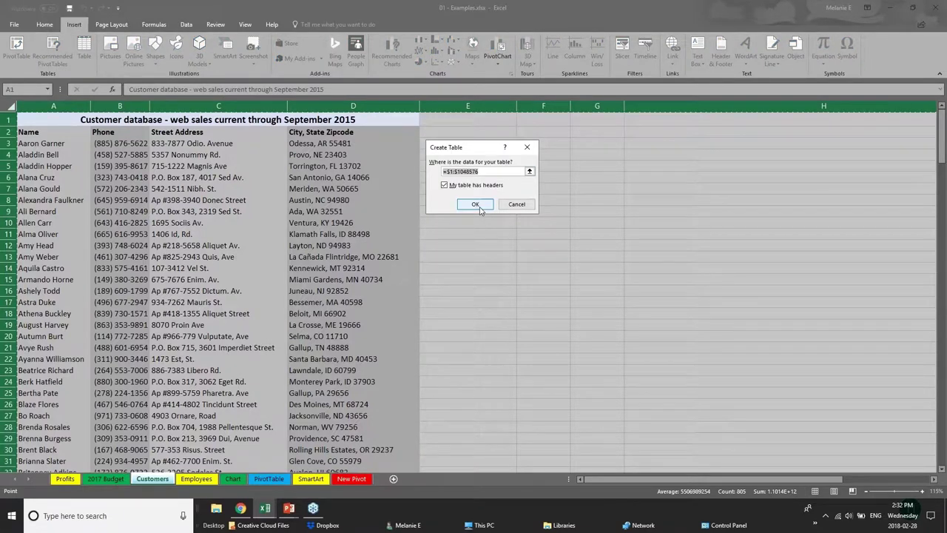
{"action": "left_click", "coordinate": [475, 204]}
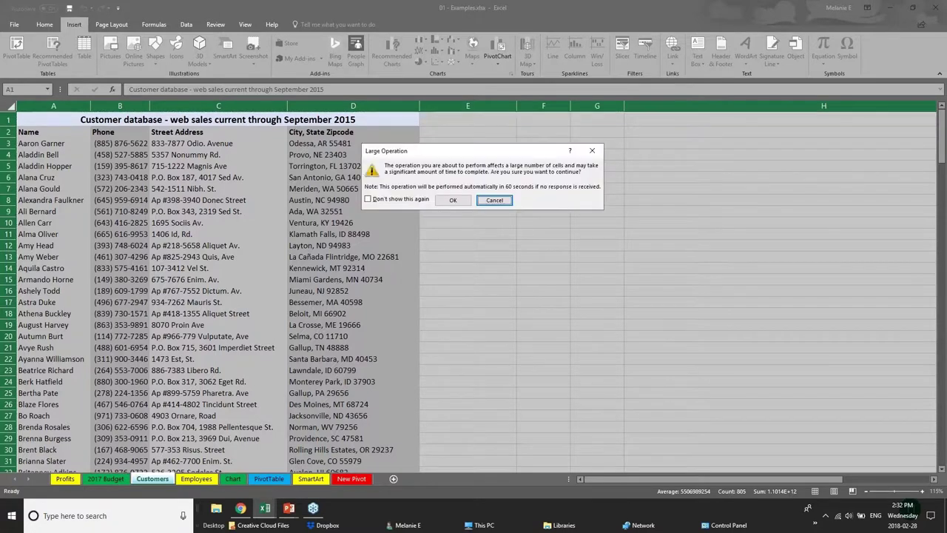
{"action": "left_click", "coordinate": [453, 205]}
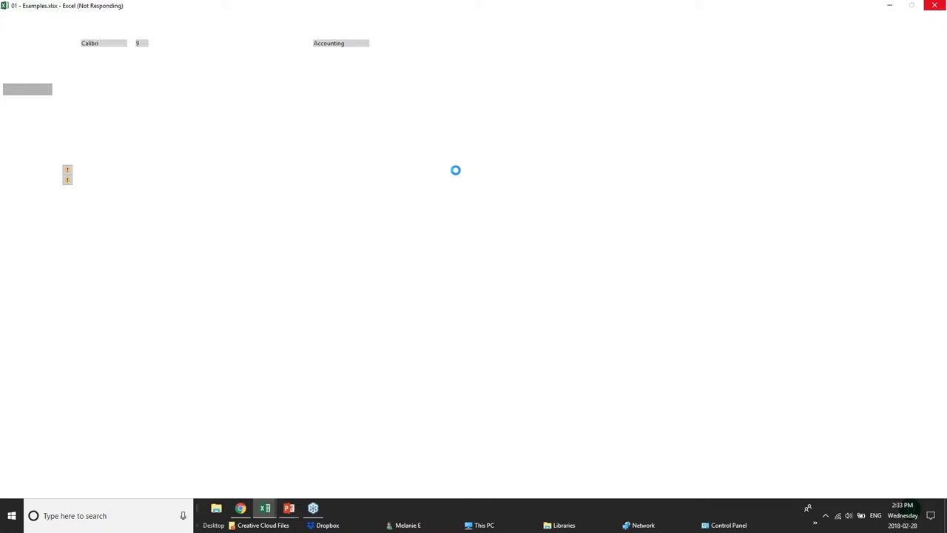
Step: Return to the PowerPoint slide show on the Creating Tables slide
{"action": "mouse_move", "coordinate": [288, 507]}
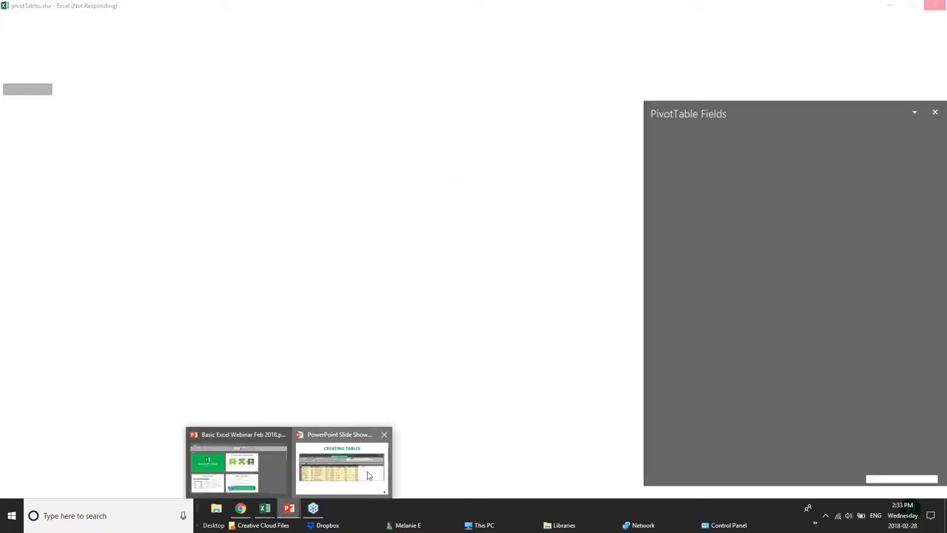
{"action": "left_click", "coordinate": [367, 475]}
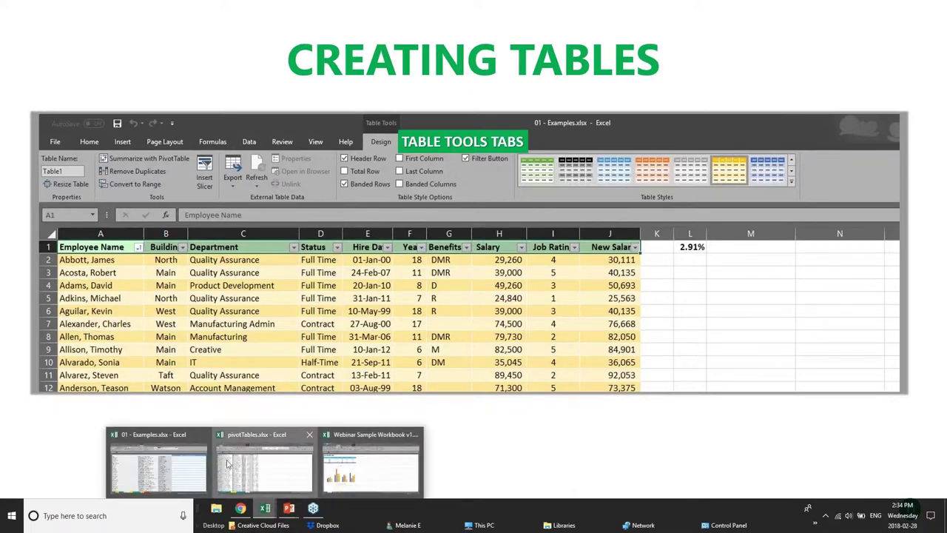
Step: Switch to the 01 - Examples workbook window and select the whole Customers sheet
{"action": "left_click", "coordinate": [265, 509]}
{"action": "left_click", "coordinate": [265, 509]}
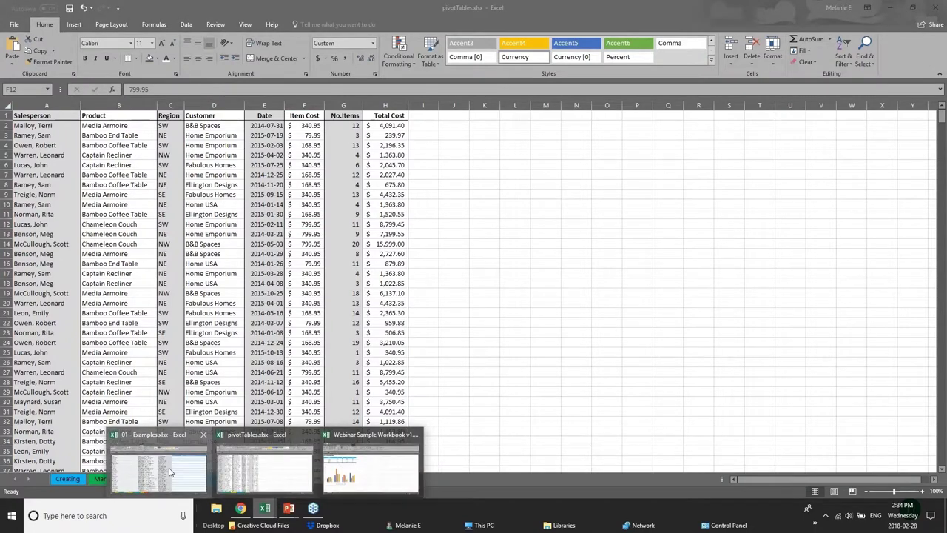
{"action": "left_click", "coordinate": [169, 472]}
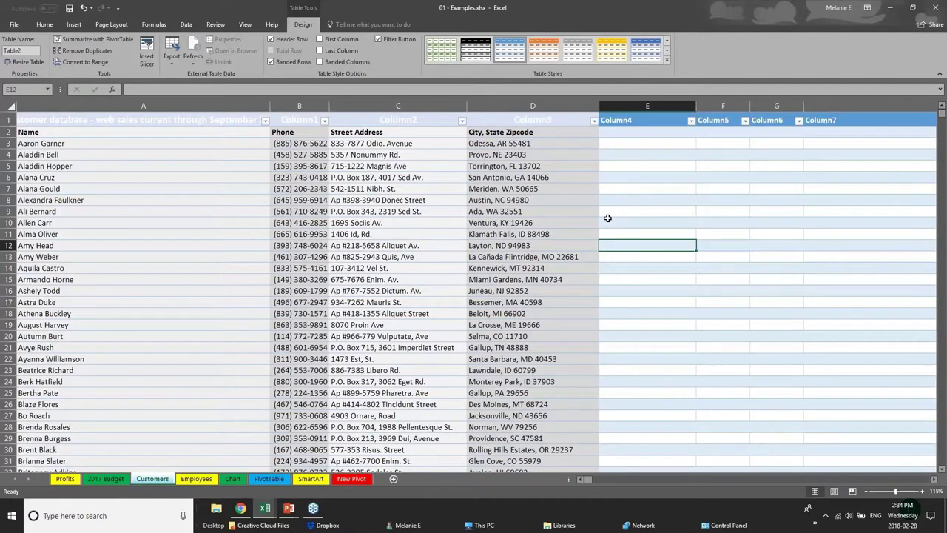
{"action": "key", "text": "ctrl+a"}
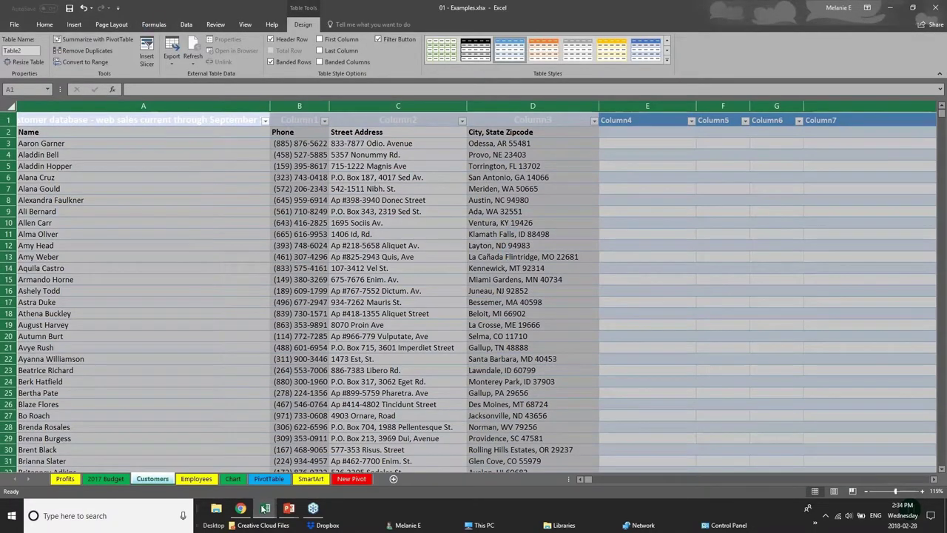
{"action": "mouse_move", "coordinate": [265, 509]}
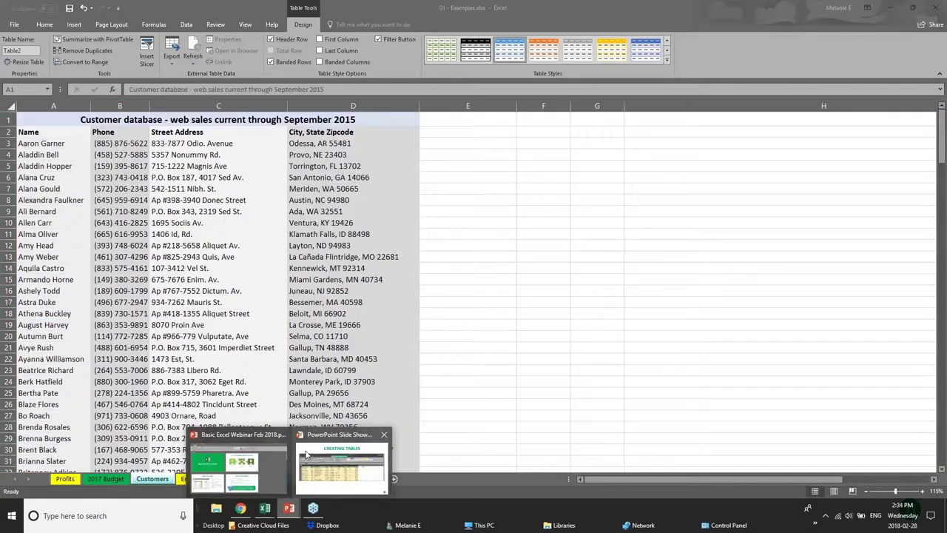
{"action": "left_click", "coordinate": [334, 392]}
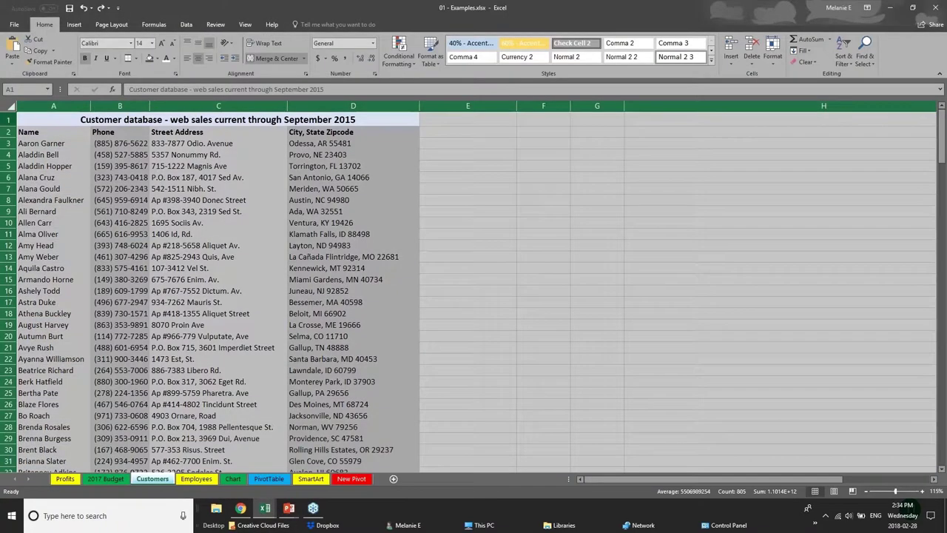
Step: Trial-convert the Customers data to a table, undo it, and go to the Chart sheet
{"action": "left_click", "coordinate": [58, 121]}
{"action": "key", "text": "ctrl+a"}
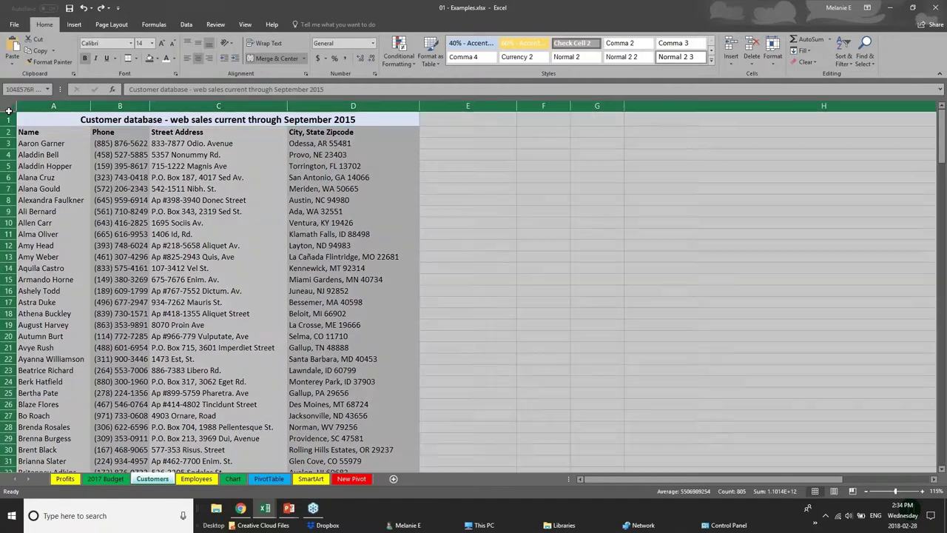
{"action": "left_click", "coordinate": [44, 121]}
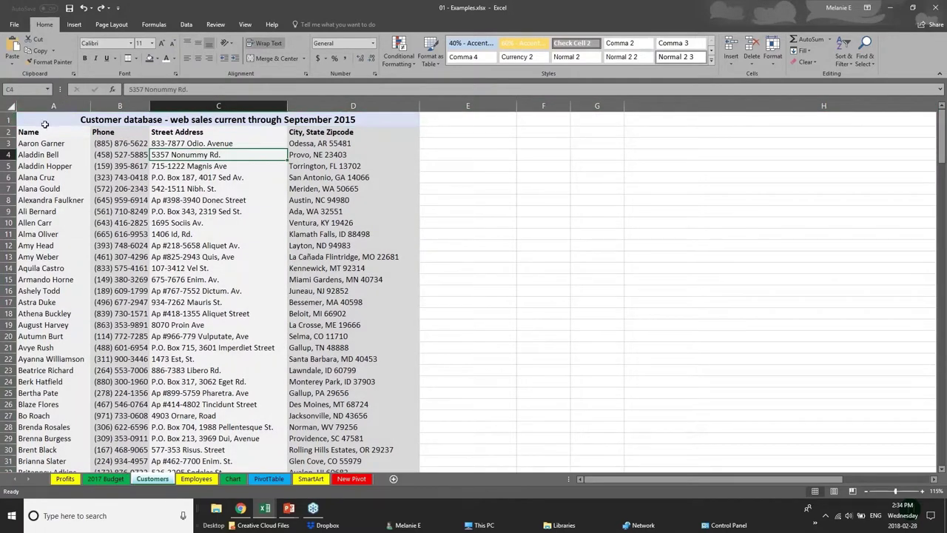
{"action": "key", "text": "ctrl+a"}
{"action": "left_click", "coordinate": [74, 24]}
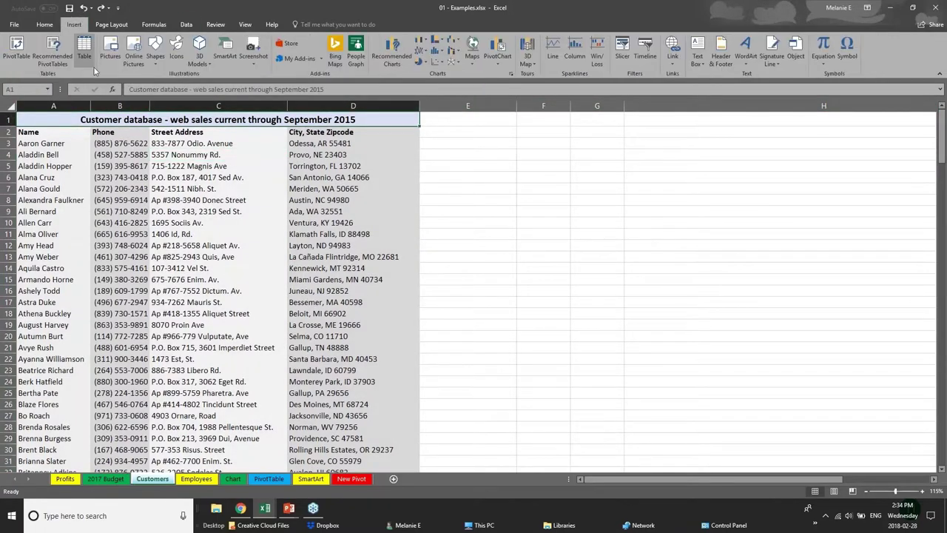
{"action": "left_click", "coordinate": [84, 51]}
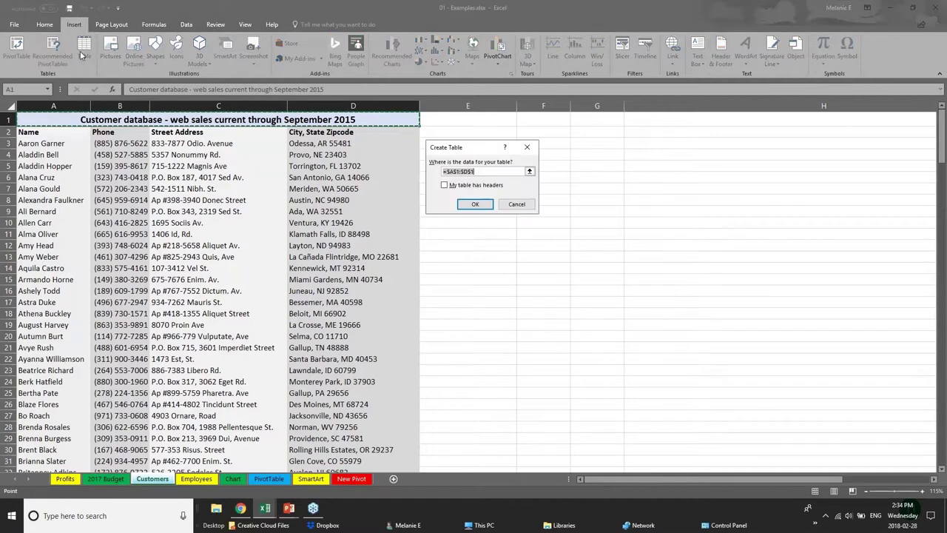
{"action": "left_click", "coordinate": [472, 204]}
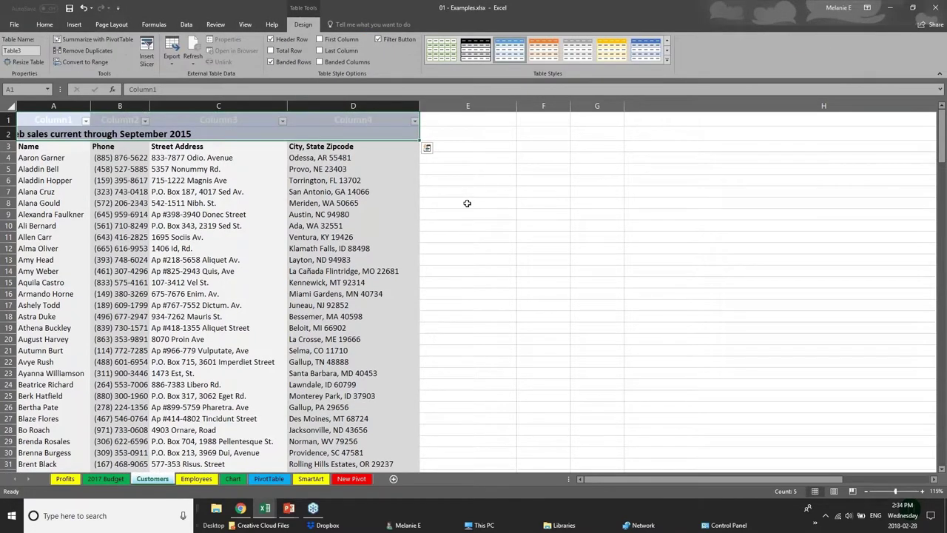
{"action": "key", "text": "ctrl+z"}
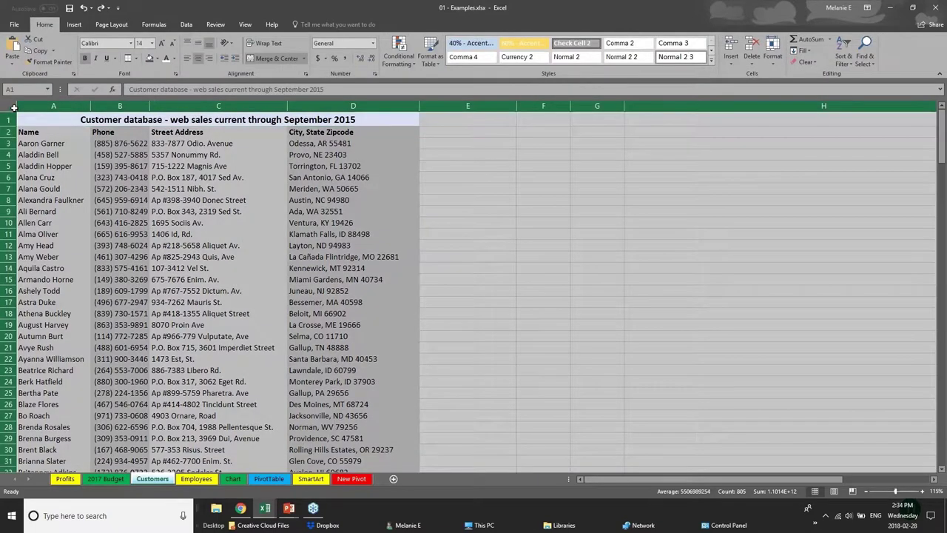
{"action": "left_click", "coordinate": [212, 369]}
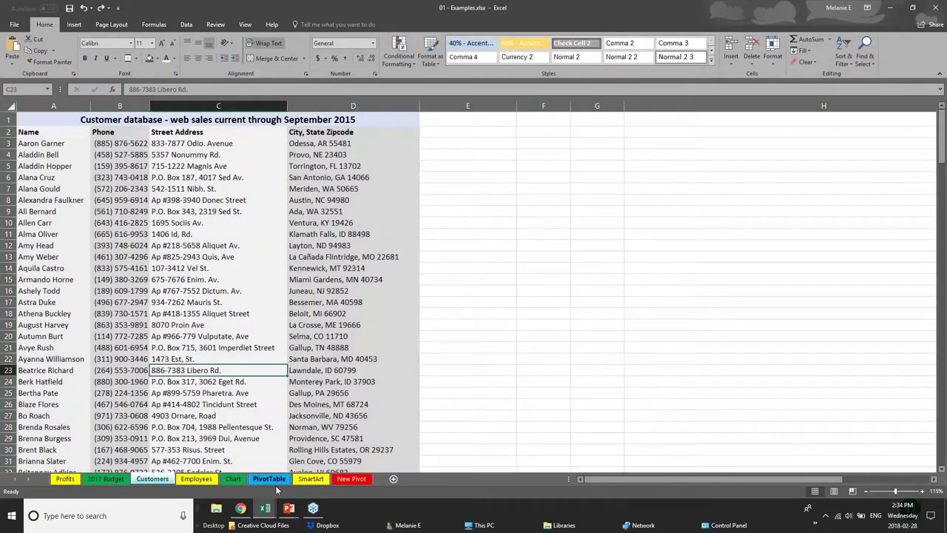
{"action": "left_click", "coordinate": [235, 479]}
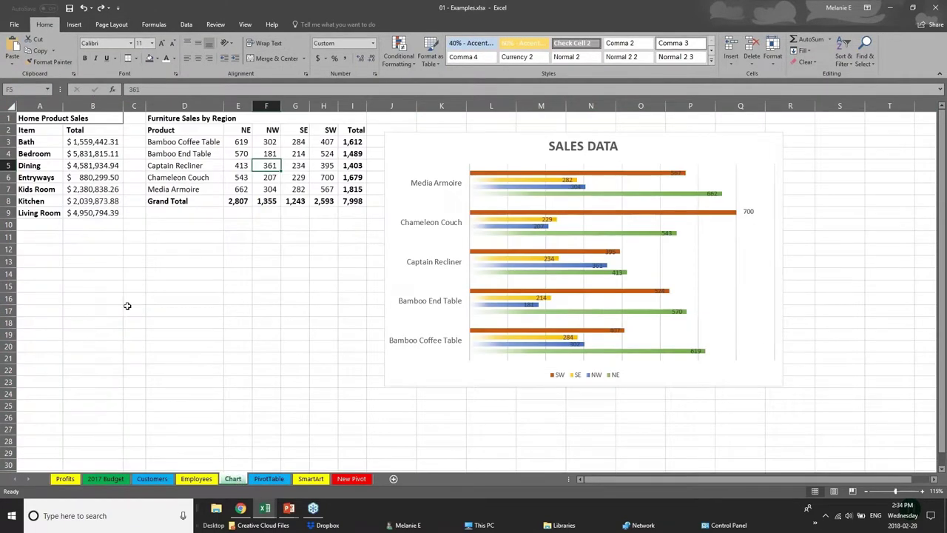
Step: Convert the Furniture Sales by Region range D1:I8 into a table, then reselect it
{"action": "left_click", "coordinate": [176, 121]}
{"action": "left_click_drag", "start_coordinate": [176, 122], "coordinate": [355, 201]}
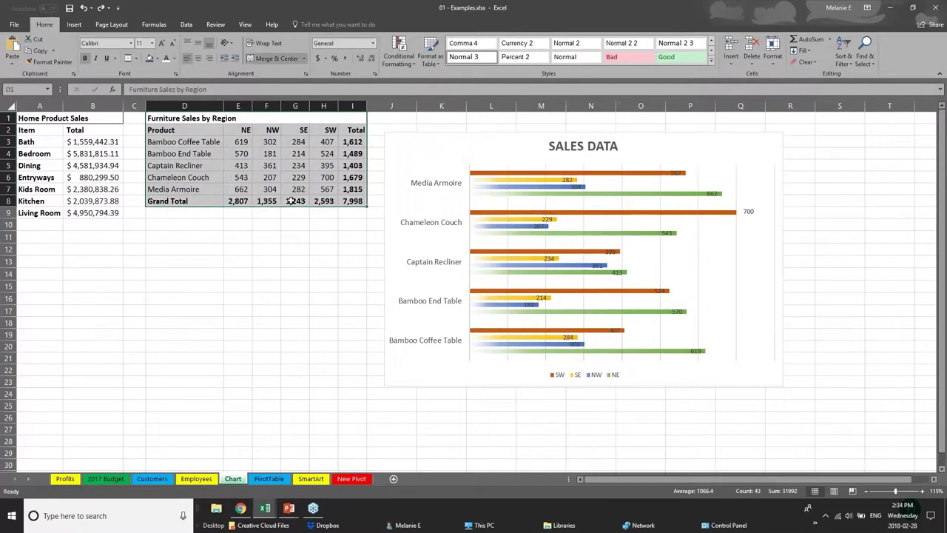
{"action": "left_click", "coordinate": [73, 25]}
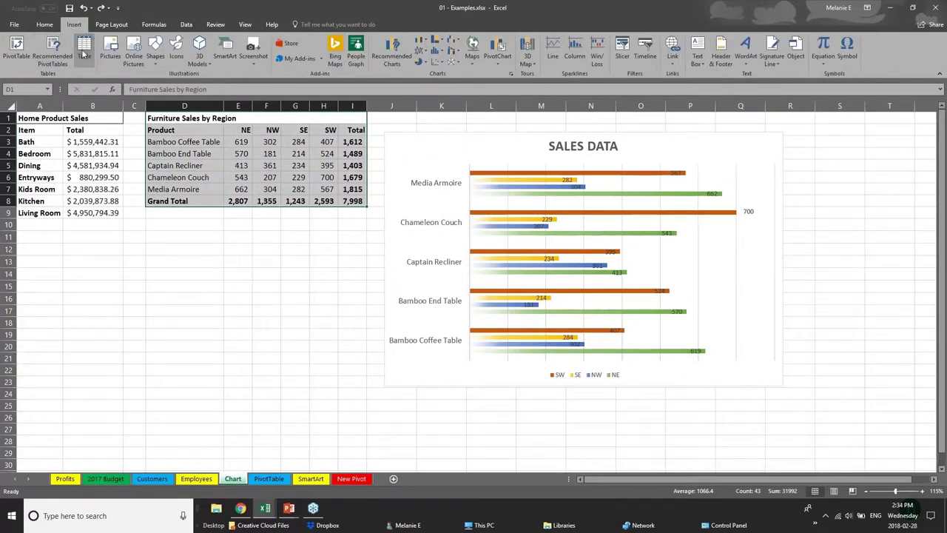
{"action": "left_click", "coordinate": [84, 48]}
{"action": "left_click", "coordinate": [477, 209]}
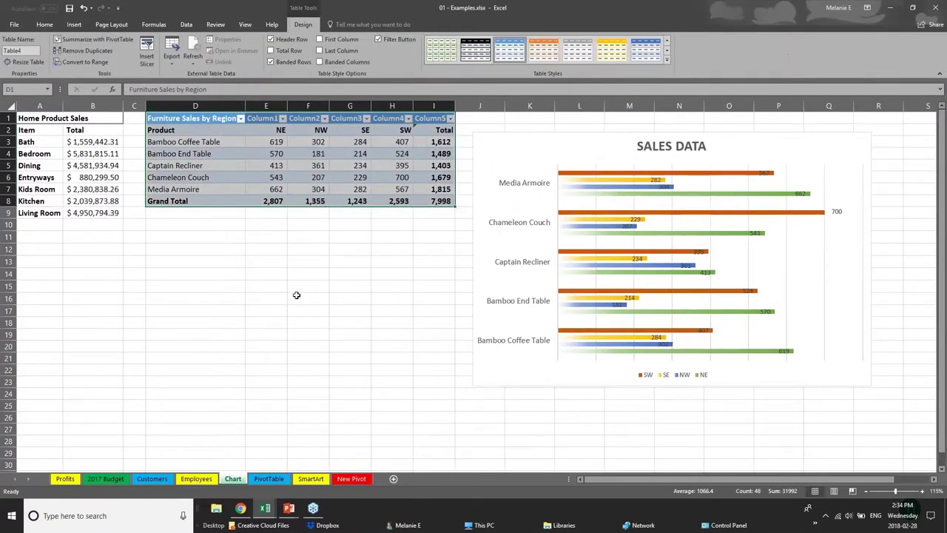
{"action": "left_click", "coordinate": [296, 296]}
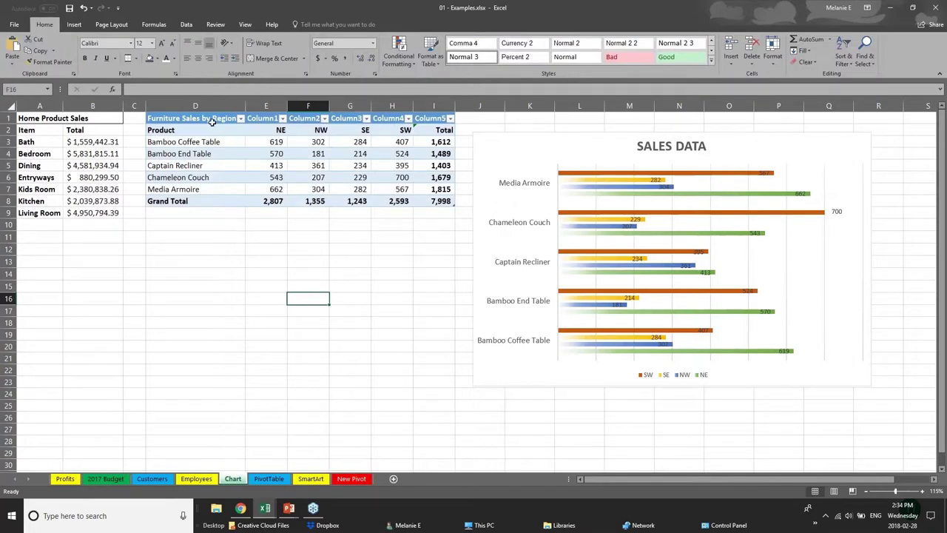
{"action": "left_click_drag", "start_coordinate": [212, 121], "coordinate": [447, 208]}
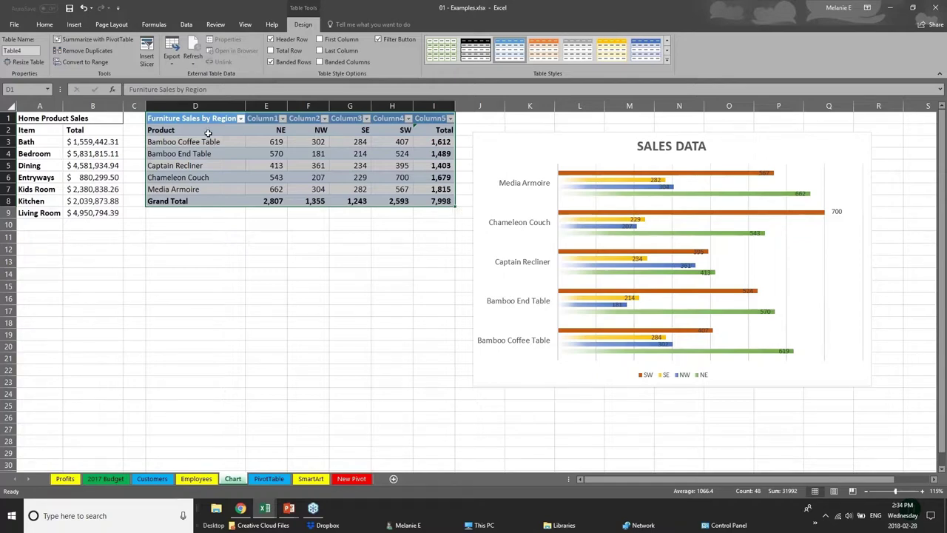
Step: Apply the orange Medium table style to the furniture table and highlight its first column
{"action": "left_click", "coordinate": [667, 63]}
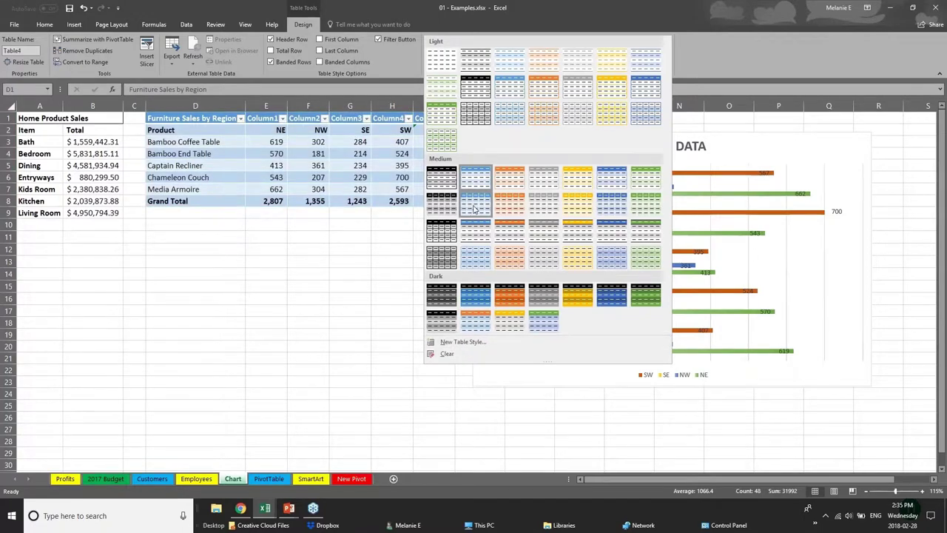
{"action": "left_click", "coordinate": [516, 237]}
{"action": "key", "text": "ctrl+z"}
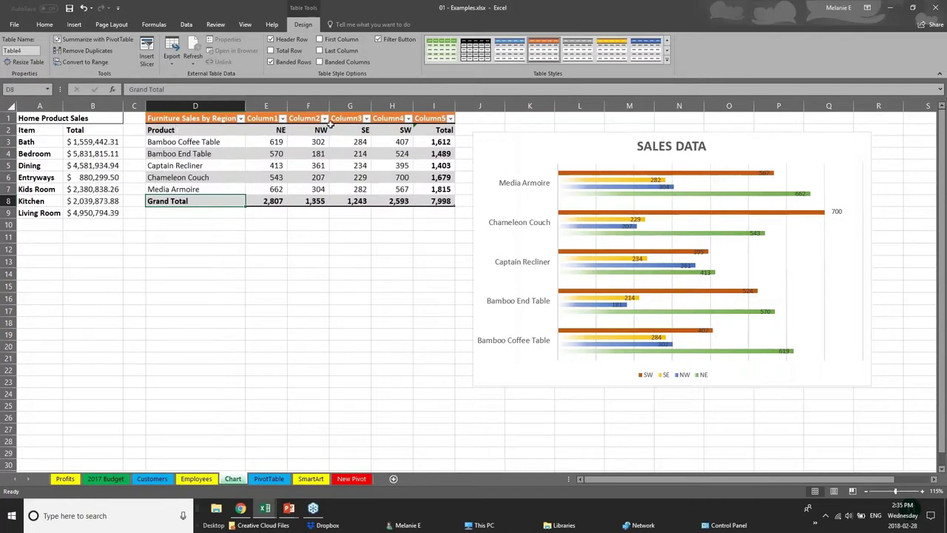
{"action": "left_click", "coordinate": [185, 131]}
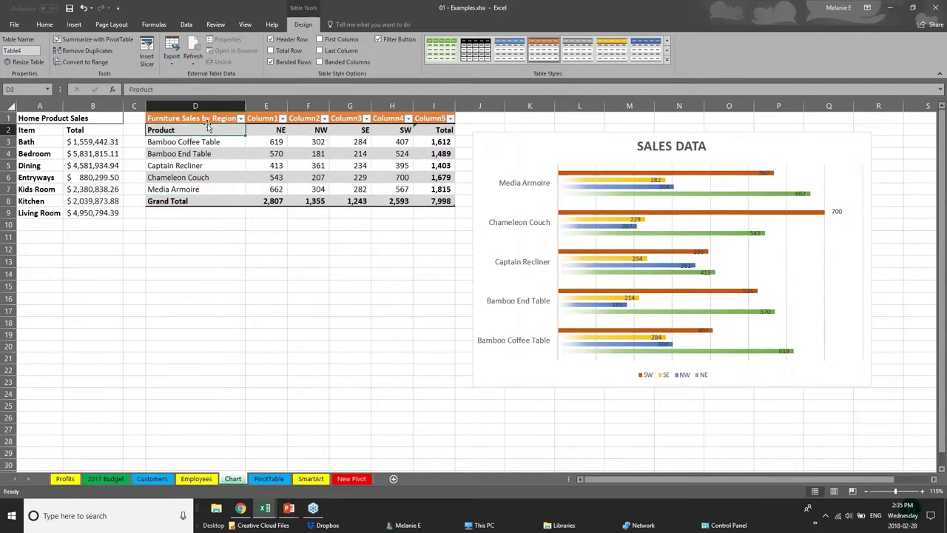
{"action": "left_click_drag", "start_coordinate": [207, 131], "coordinate": [215, 190]}
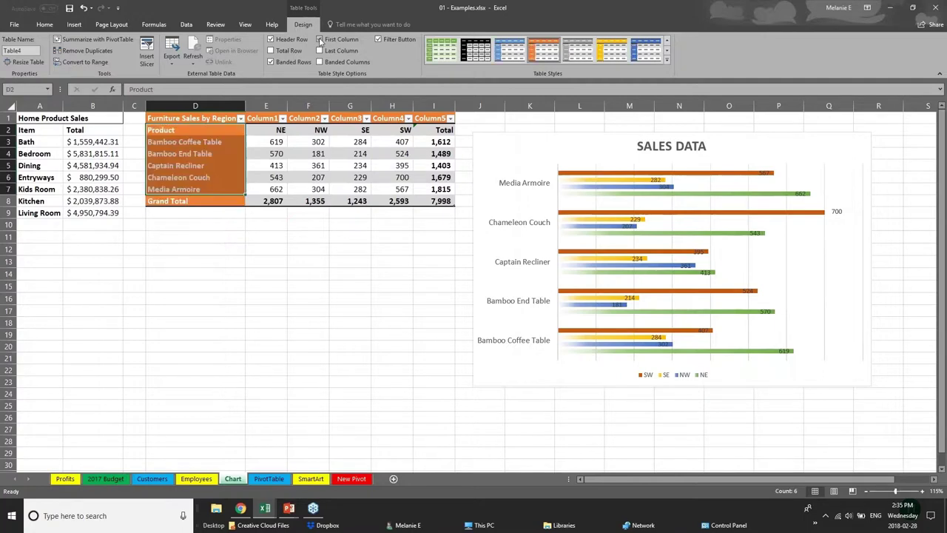
{"action": "left_click", "coordinate": [248, 278]}
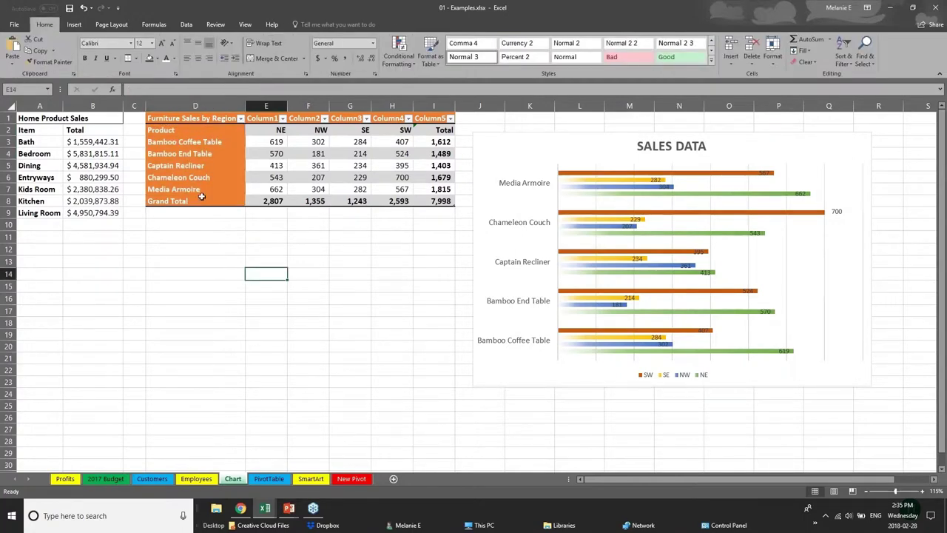
{"action": "left_click", "coordinate": [179, 121]}
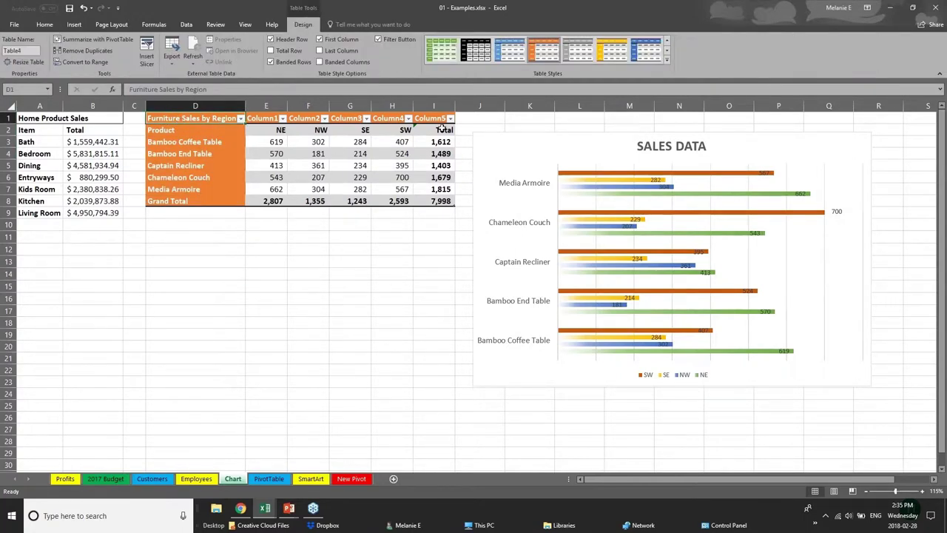
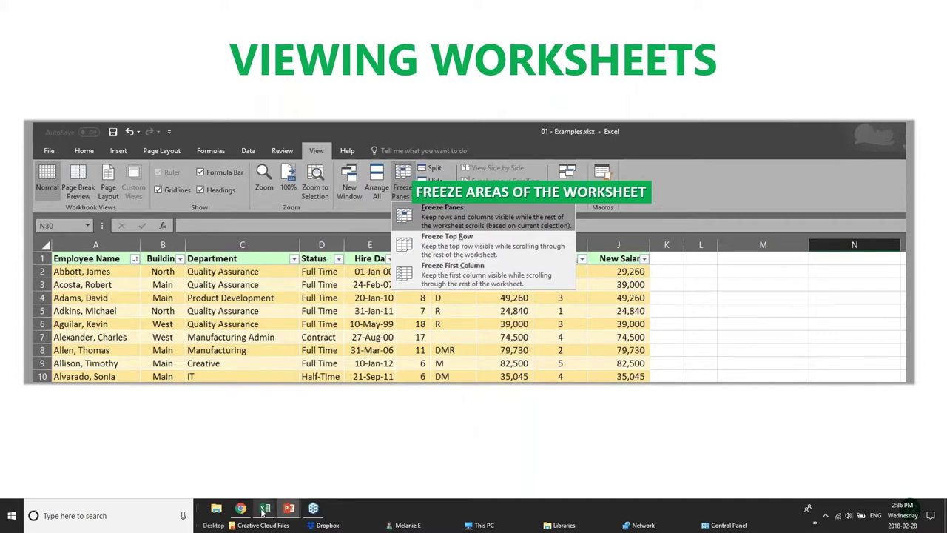
Step: Switch from the PowerPoint slide to the pivotTables.xlsx workbook in Excel
{"action": "mouse_move", "coordinate": [263, 510]}
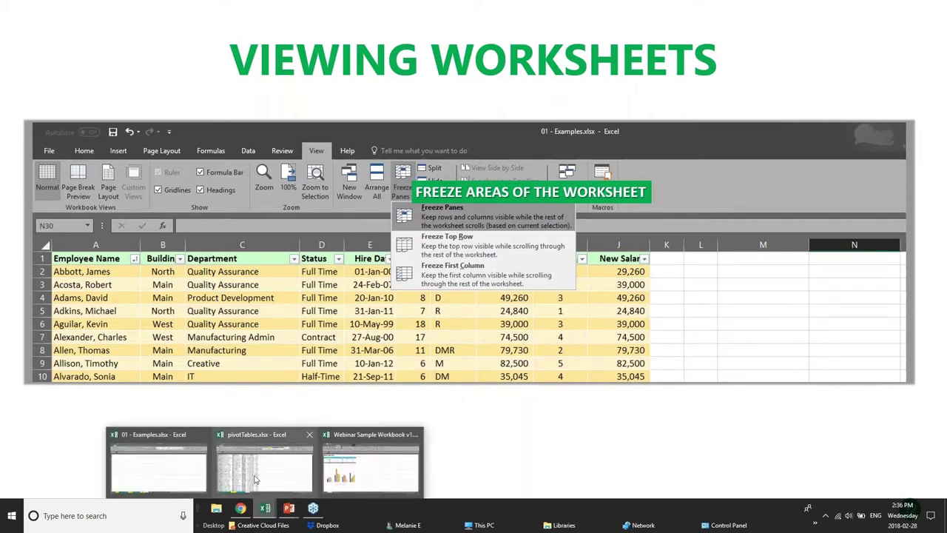
{"action": "left_click", "coordinate": [256, 477]}
{"action": "scroll", "coordinate": [208, 287], "scroll_direction": "down", "scroll_amount": 2}
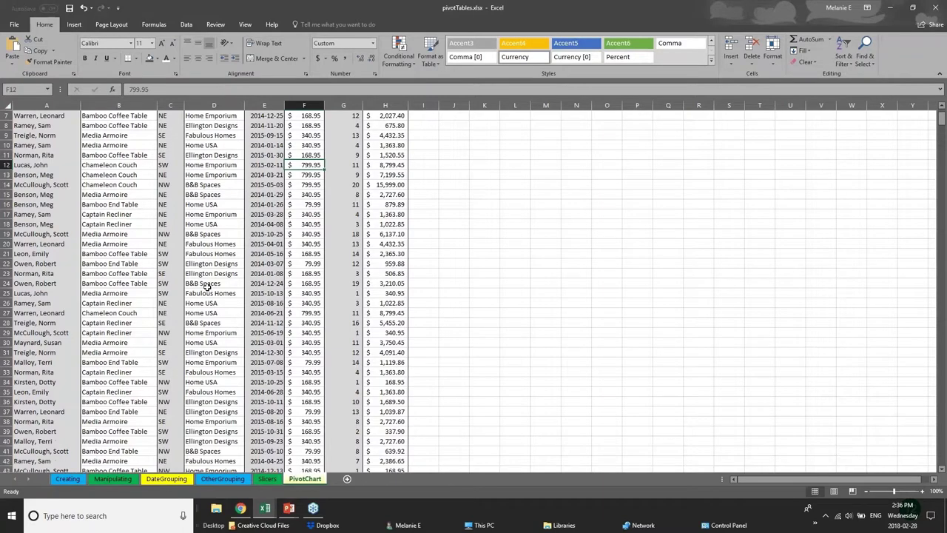
{"action": "scroll", "coordinate": [207, 287], "scroll_direction": "down", "scroll_amount": 20}
{"action": "scroll", "coordinate": [207, 289], "scroll_direction": "down", "scroll_amount": 4}
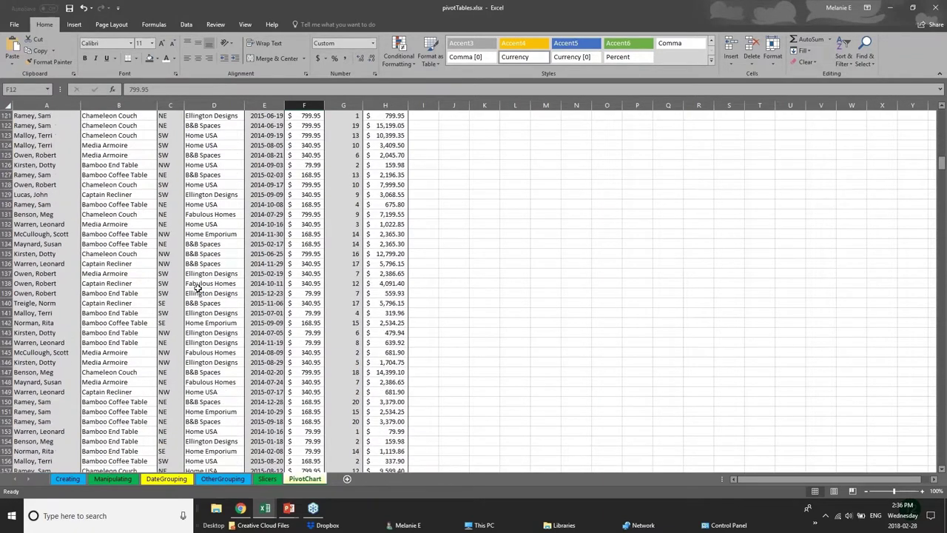
{"action": "scroll", "coordinate": [207, 288], "scroll_direction": "up", "scroll_amount": 14}
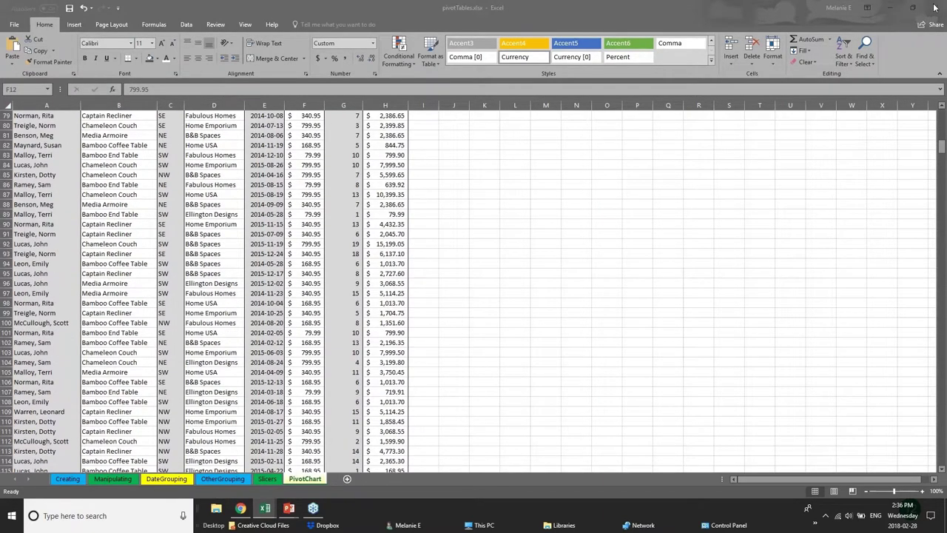
{"action": "left_click", "coordinate": [941, 147]}
{"action": "scroll", "coordinate": [941, 148], "scroll_direction": "up", "scroll_amount": 20}
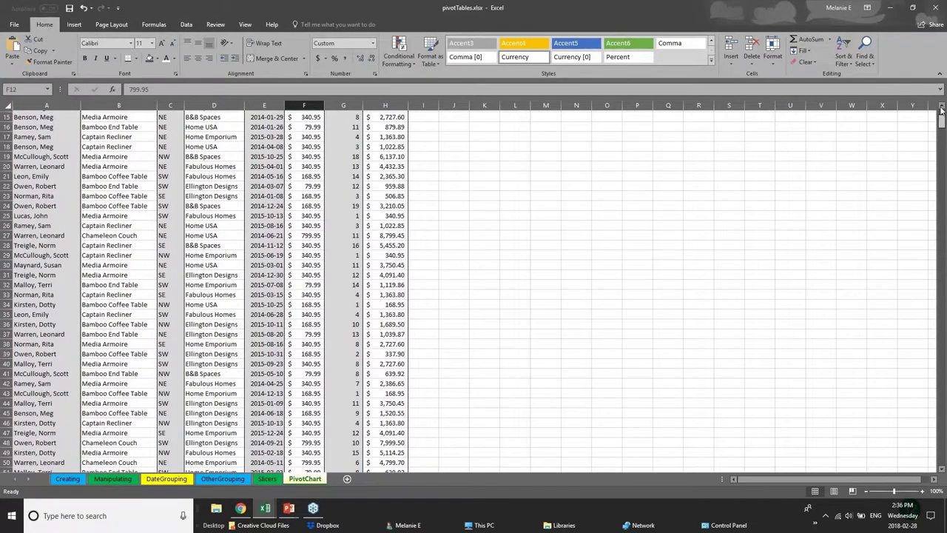
{"action": "scroll", "coordinate": [941, 140], "scroll_direction": "down", "scroll_amount": 2}
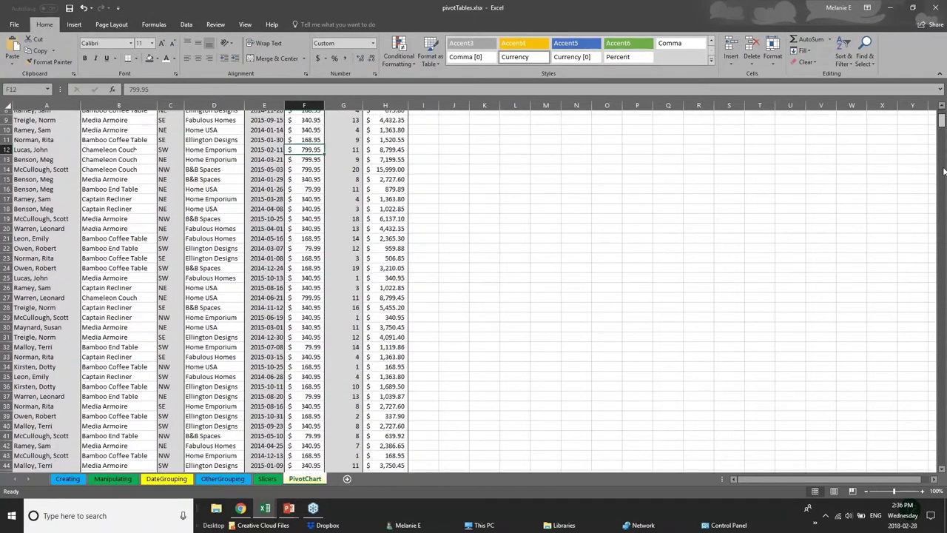
{"action": "left_click_drag", "start_coordinate": [941, 120], "coordinate": [941, 255]}
{"action": "left_click", "coordinate": [54, 224]}
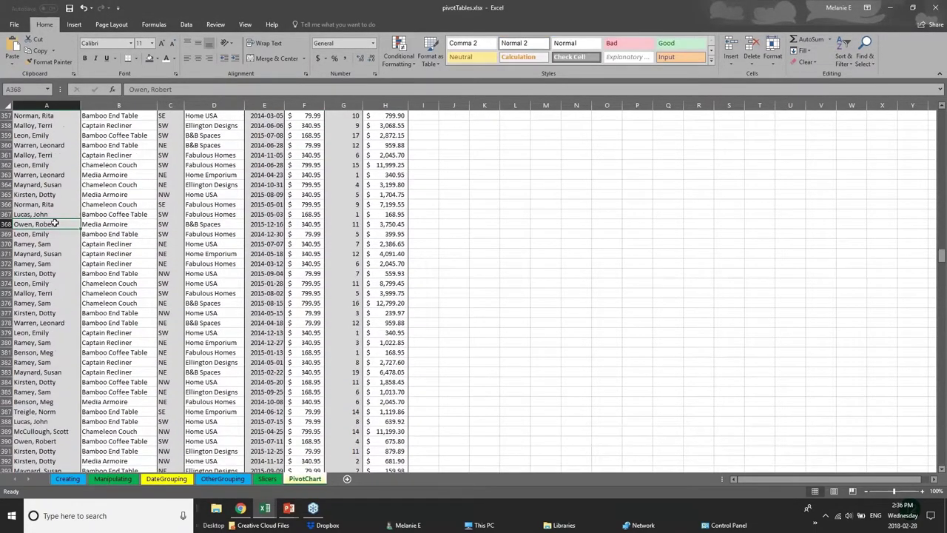
{"action": "left_click", "coordinate": [136, 216]}
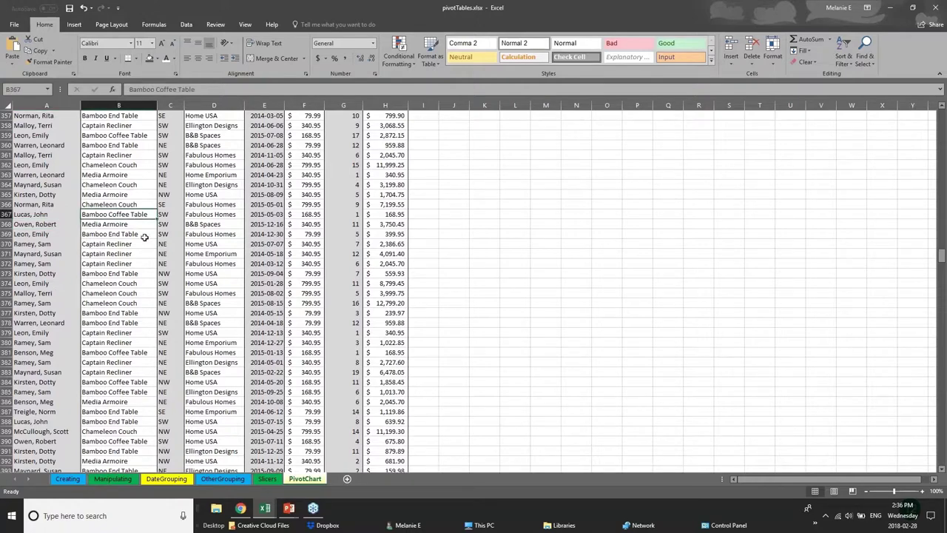
{"action": "left_click", "coordinate": [233, 242]}
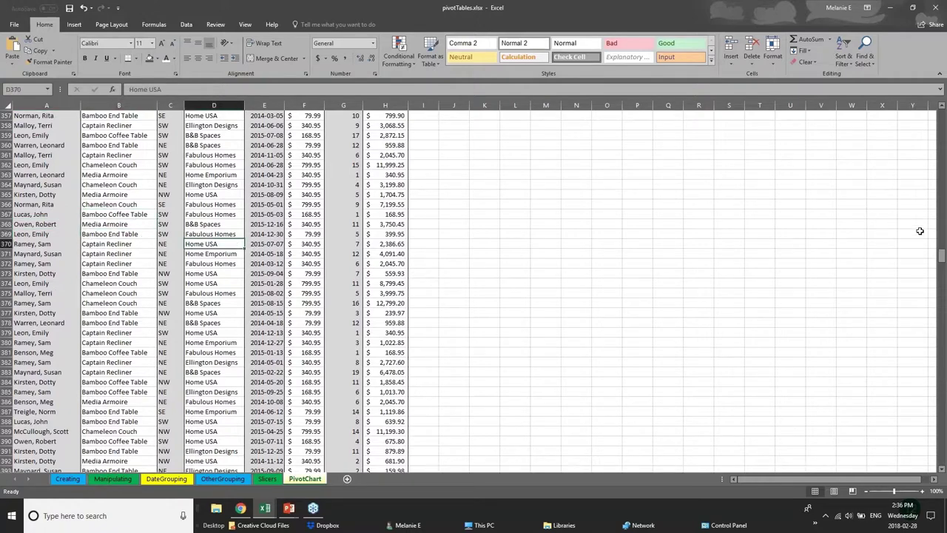
{"action": "left_click_drag", "start_coordinate": [942, 253], "coordinate": [941, 117]}
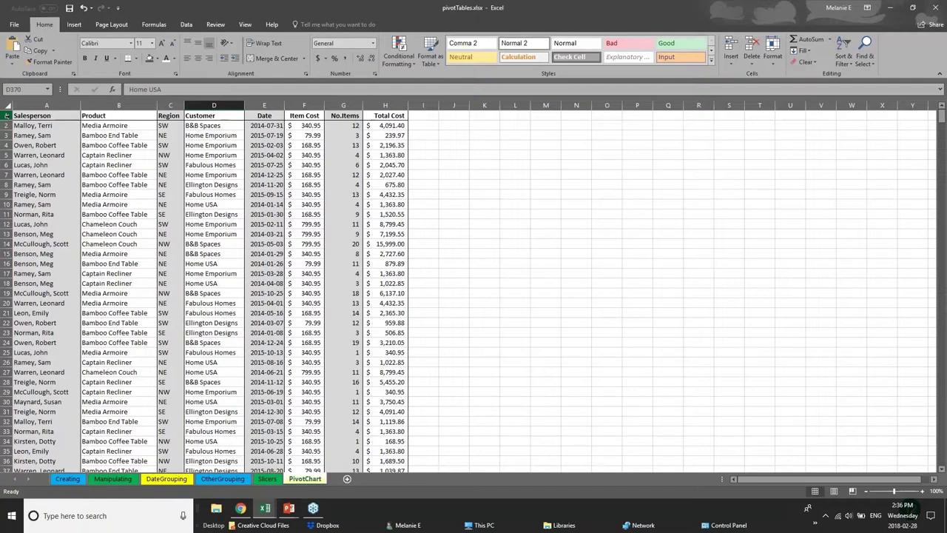
Step: Freeze the first column so Salesperson stays visible when scrolling sideways
{"action": "left_click", "coordinate": [7, 116]}
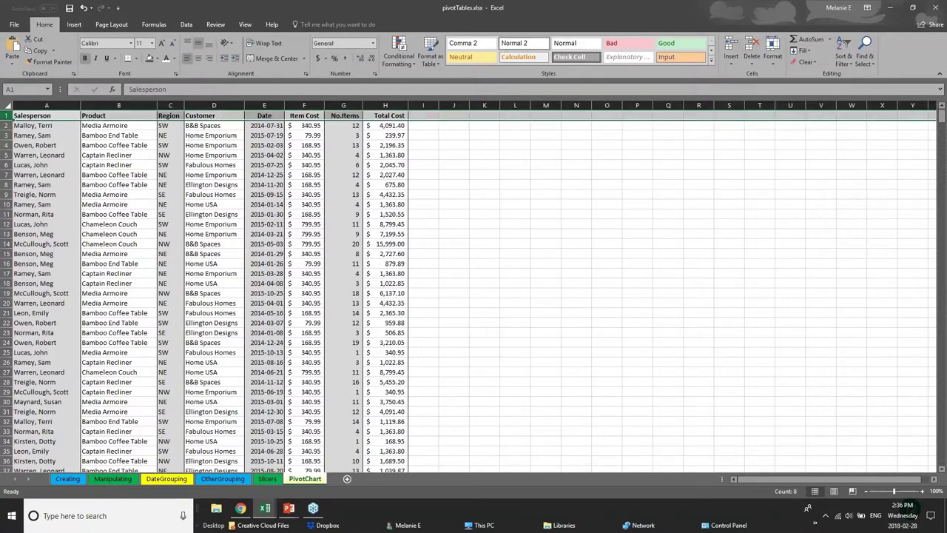
{"action": "left_click", "coordinate": [245, 24]}
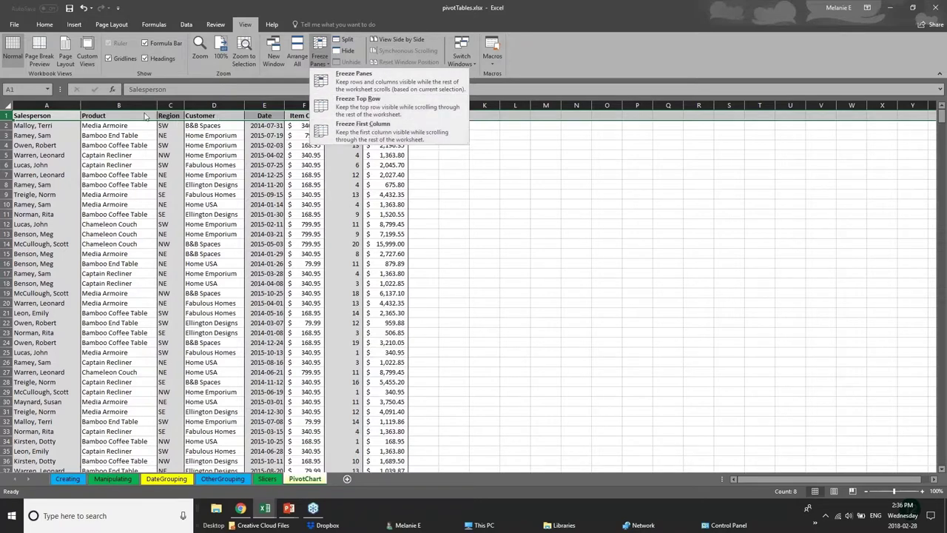
{"action": "left_click", "coordinate": [6, 164]}
{"action": "left_click", "coordinate": [47, 105]}
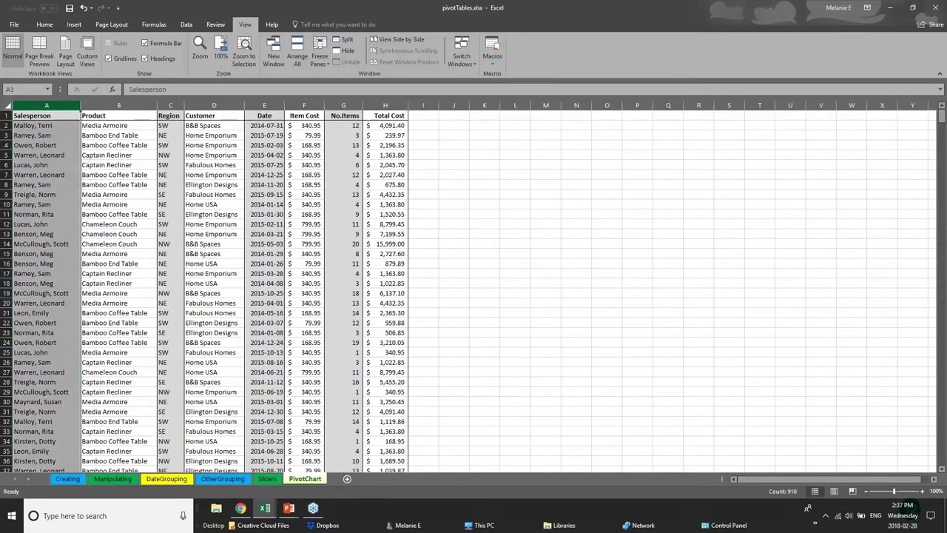
{"action": "left_click", "coordinate": [320, 56]}
{"action": "left_click", "coordinate": [347, 118]}
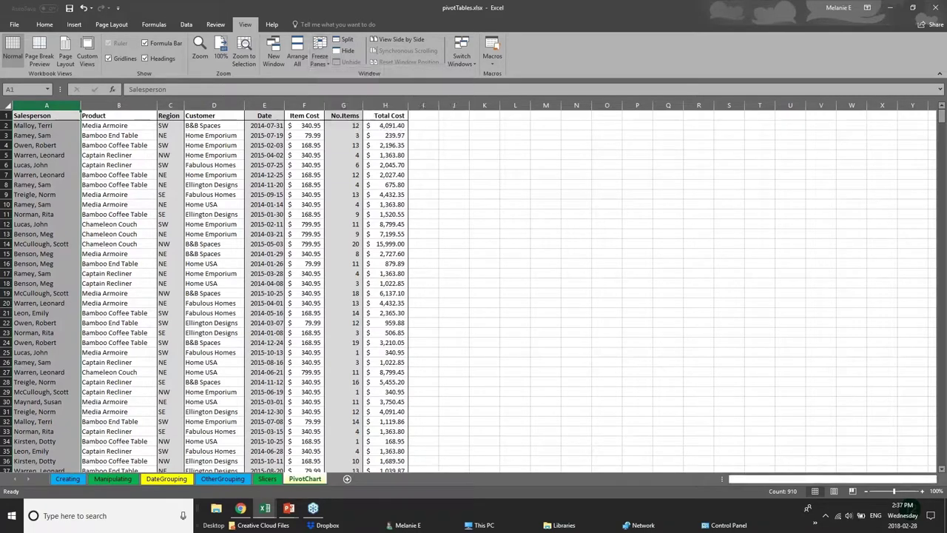
Step: Widen the Total Cost, No.Items and Item Cost columns (H, G, F)
{"action": "left_click_drag", "start_coordinate": [408, 106], "coordinate": [834, 134]}
{"action": "left_click_drag", "start_coordinate": [362, 106], "coordinate": [592, 105]}
{"action": "left_click_drag", "start_coordinate": [323, 105], "coordinate": [404, 106]}
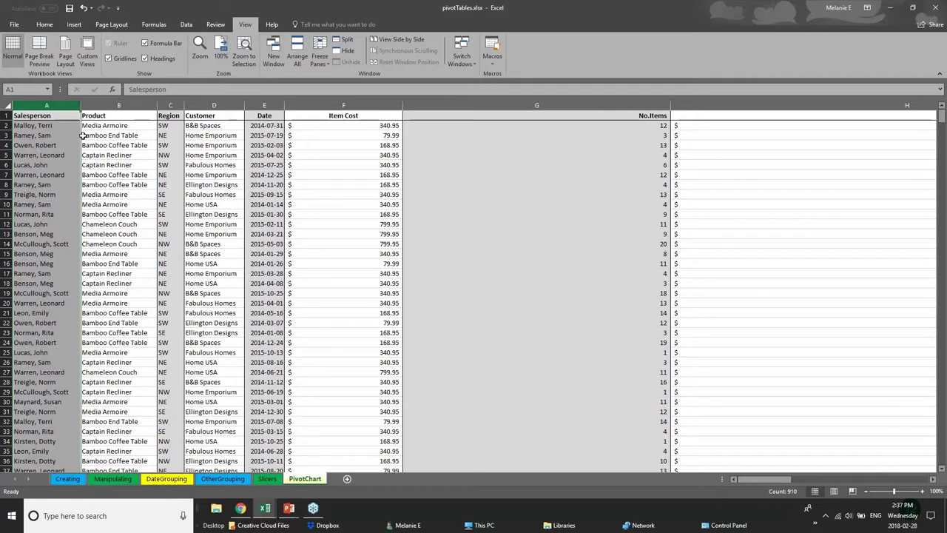
Step: Freeze the top header row and scroll down to confirm it stays in place
{"action": "left_click", "coordinate": [6, 115]}
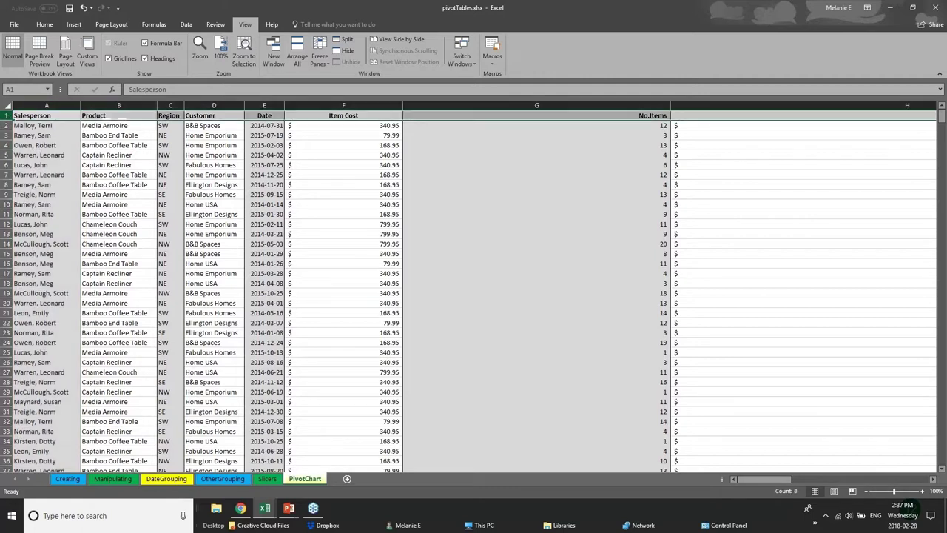
{"action": "left_click", "coordinate": [319, 57]}
{"action": "left_click", "coordinate": [334, 110]}
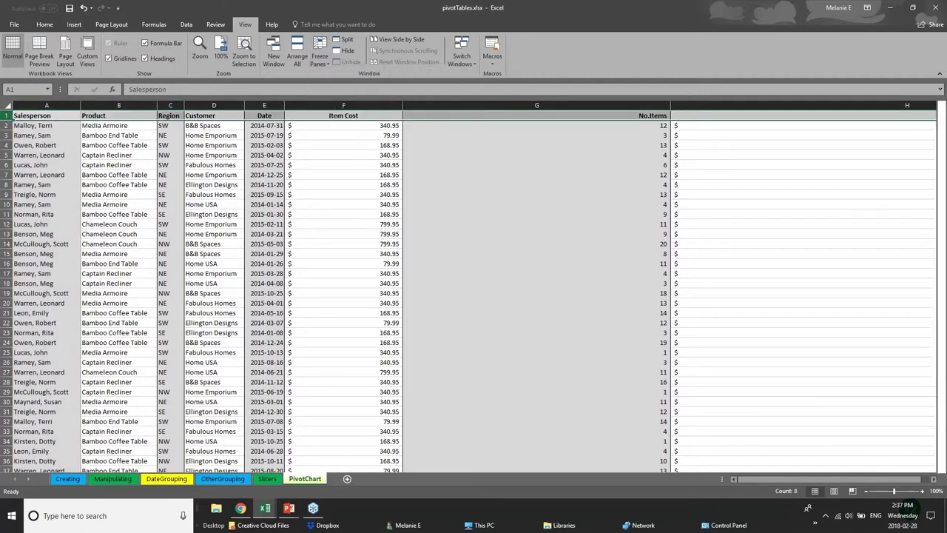
{"action": "left_click", "coordinate": [439, 291]}
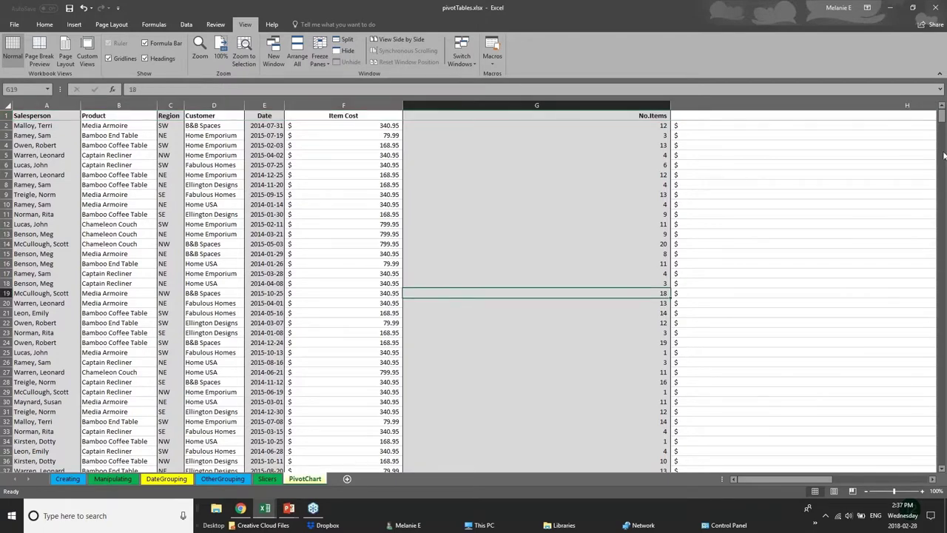
{"action": "mouse_move", "coordinate": [943, 130]}
{"action": "left_mouse_down"}
{"action": "mouse_move", "coordinate": [945, 219]}
{"action": "mouse_move", "coordinate": [944, 122]}
{"action": "left_mouse_up"}
{"action": "key", "text": "ctrl+Home"}
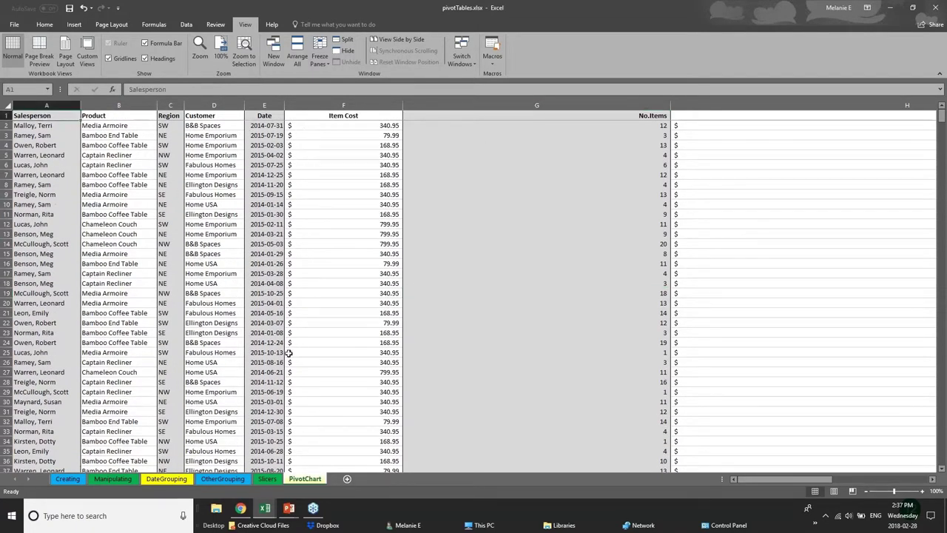
{"action": "left_click", "coordinate": [300, 303]}
{"action": "scroll", "coordinate": [285, 334], "scroll_direction": "down", "scroll_amount": 6}
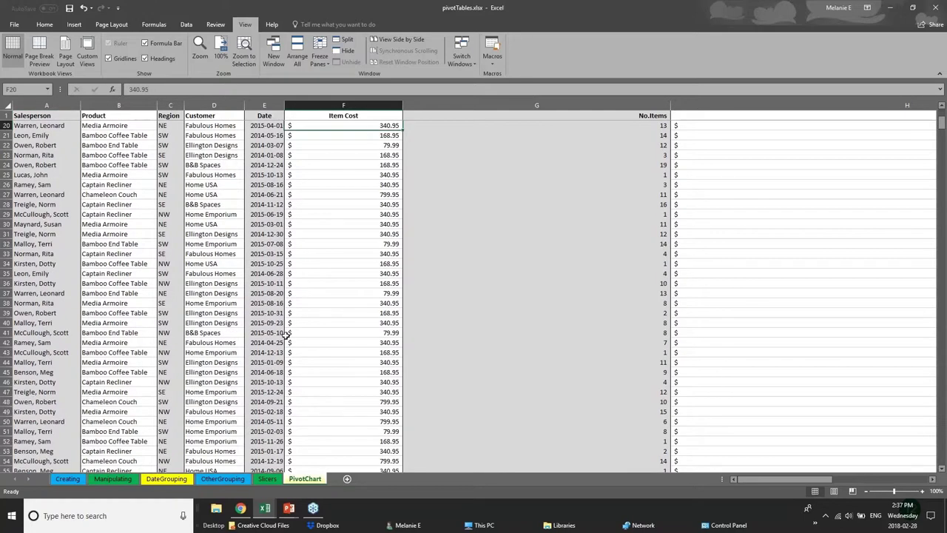
{"action": "scroll", "coordinate": [285, 334], "scroll_direction": "up", "scroll_amount": 4}
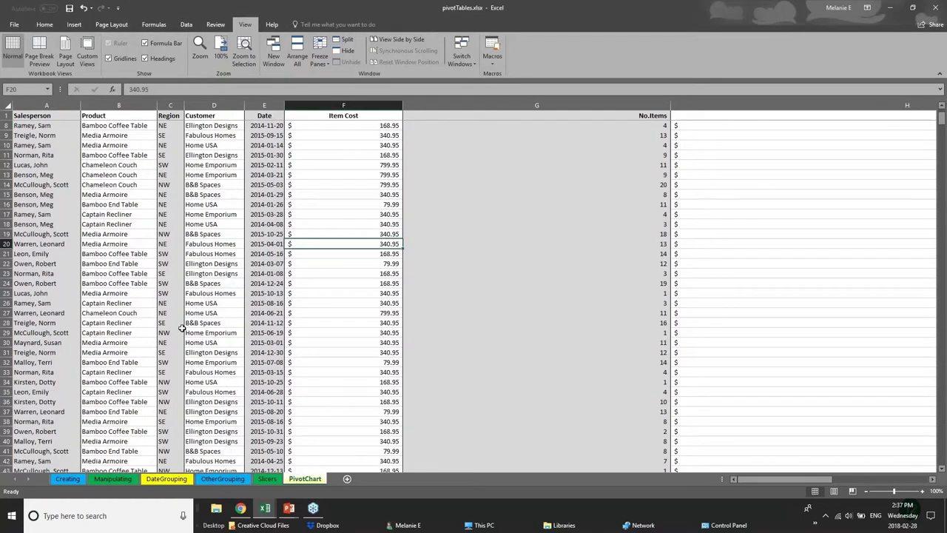
{"action": "left_click", "coordinate": [218, 333]}
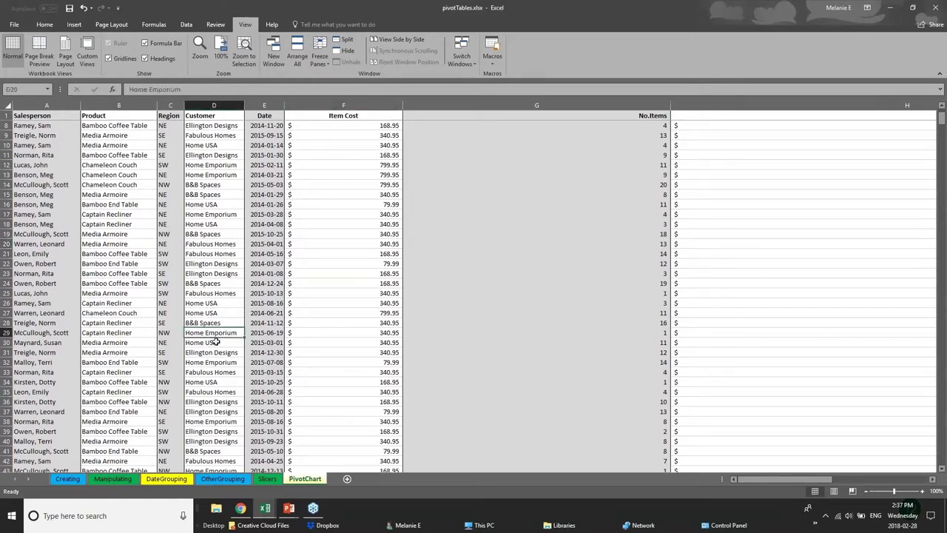
{"action": "scroll", "coordinate": [103, 342], "scroll_direction": "down", "scroll_amount": 2}
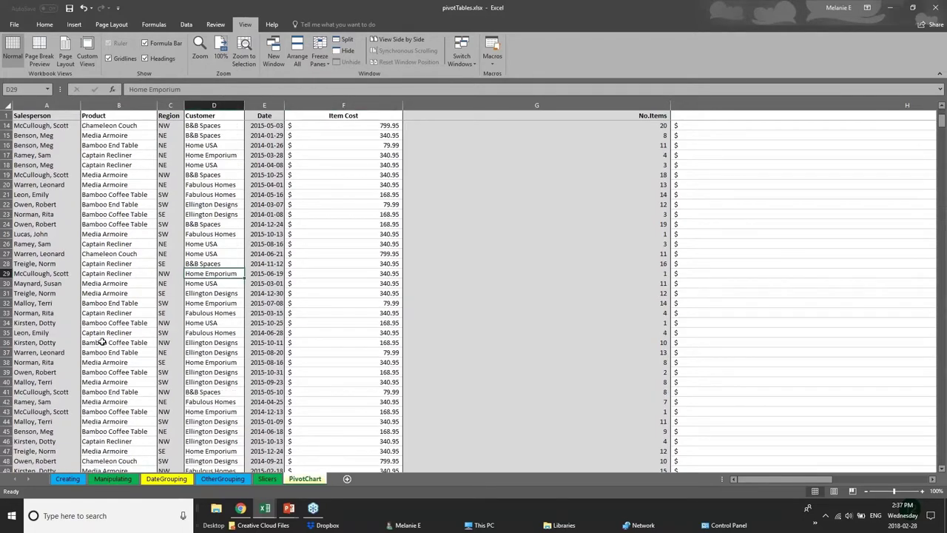
{"action": "scroll", "coordinate": [103, 342], "scroll_direction": "down", "scroll_amount": 13}
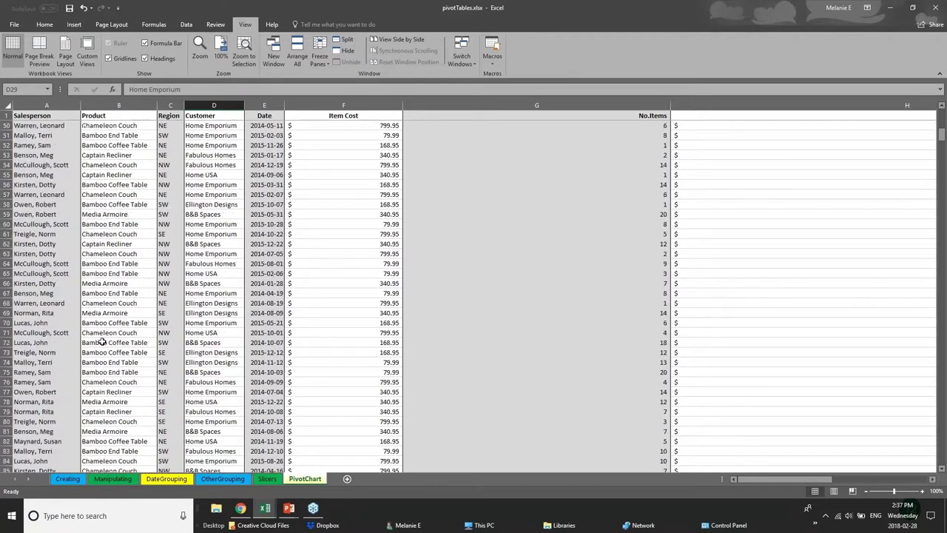
{"action": "scroll", "coordinate": [47, 375], "scroll_direction": "up", "scroll_amount": 4}
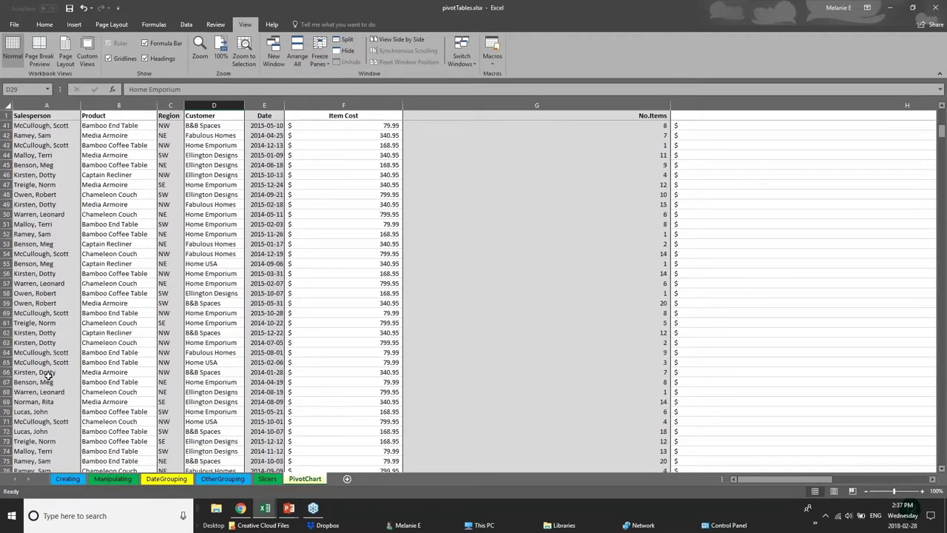
{"action": "scroll", "coordinate": [46, 375], "scroll_direction": "up", "scroll_amount": 8}
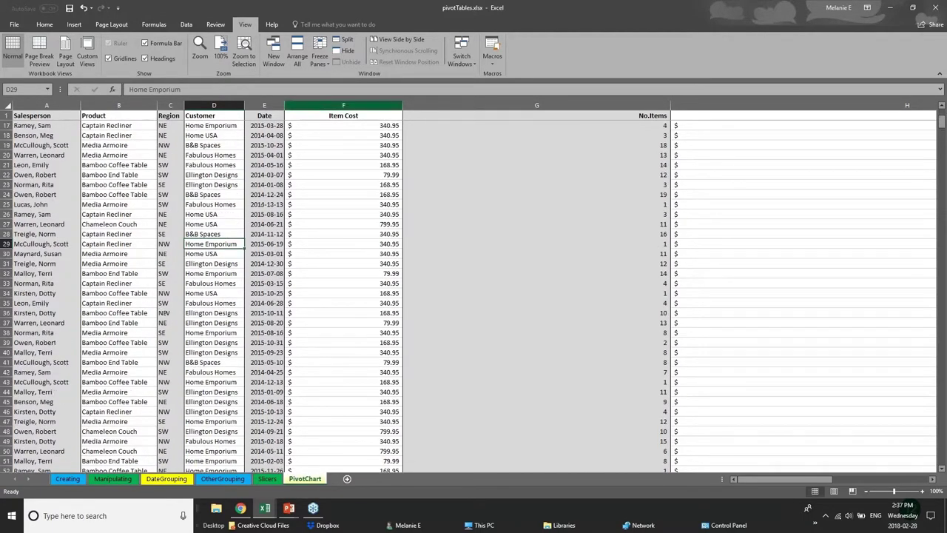
Step: Narrow the Item Cost and No.Items columns so the Total Cost values show
{"action": "left_click_drag", "start_coordinate": [403, 105], "coordinate": [353, 105]}
{"action": "left_click_drag", "start_coordinate": [570, 105], "coordinate": [433, 105]}
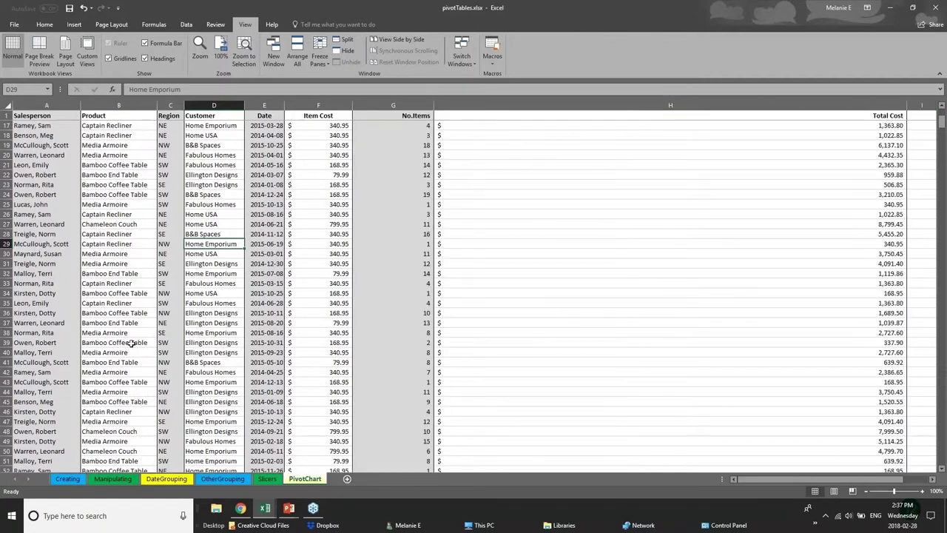
{"action": "scroll", "coordinate": [81, 392], "scroll_direction": "down", "scroll_amount": 3}
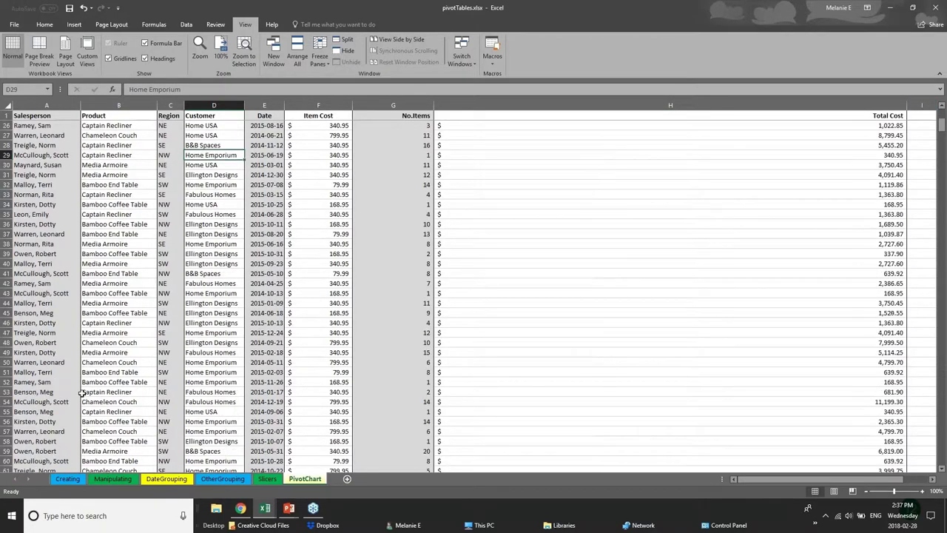
{"action": "scroll", "coordinate": [82, 393], "scroll_direction": "down", "scroll_amount": 18}
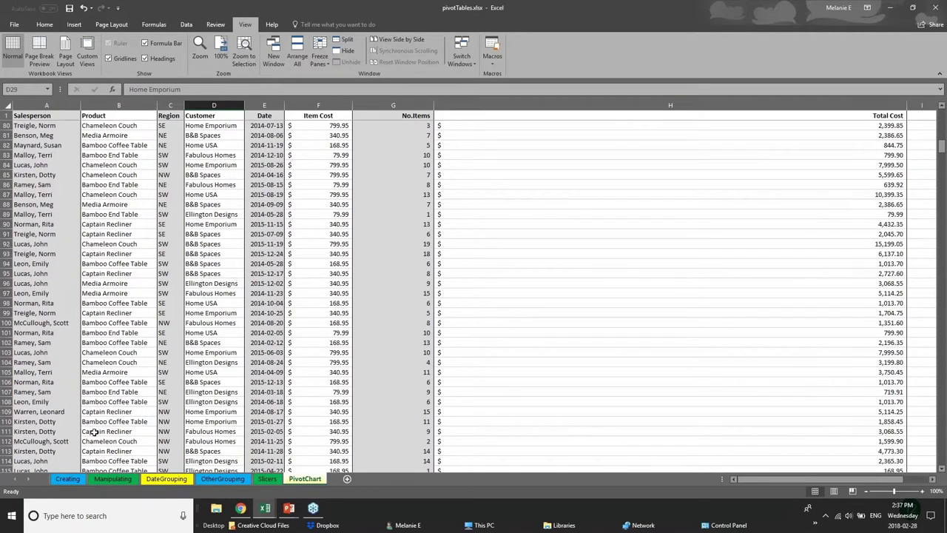
{"action": "scroll", "coordinate": [95, 433], "scroll_direction": "down", "scroll_amount": 2}
Step: Split the sheet into panes at row 110 and scroll to test it
{"action": "left_click", "coordinate": [6, 361]}
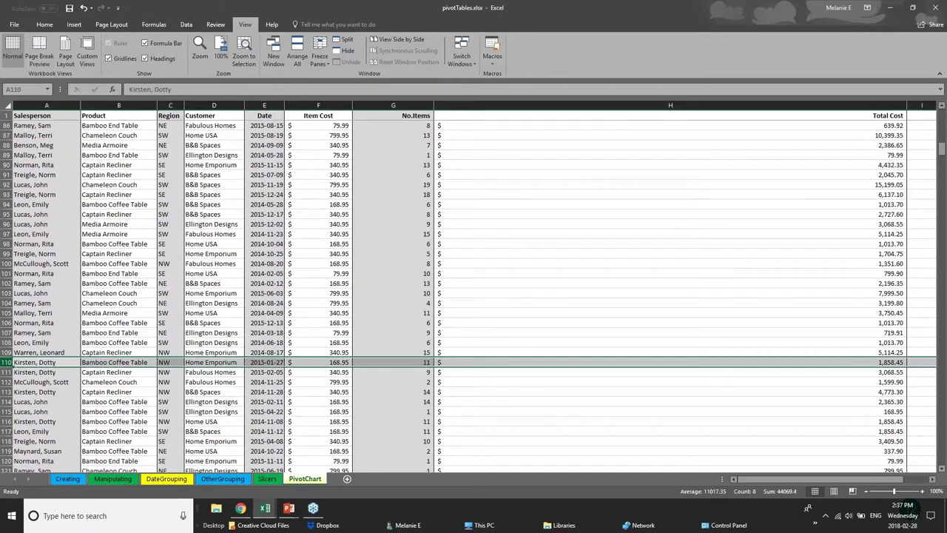
{"action": "left_click", "coordinate": [342, 41]}
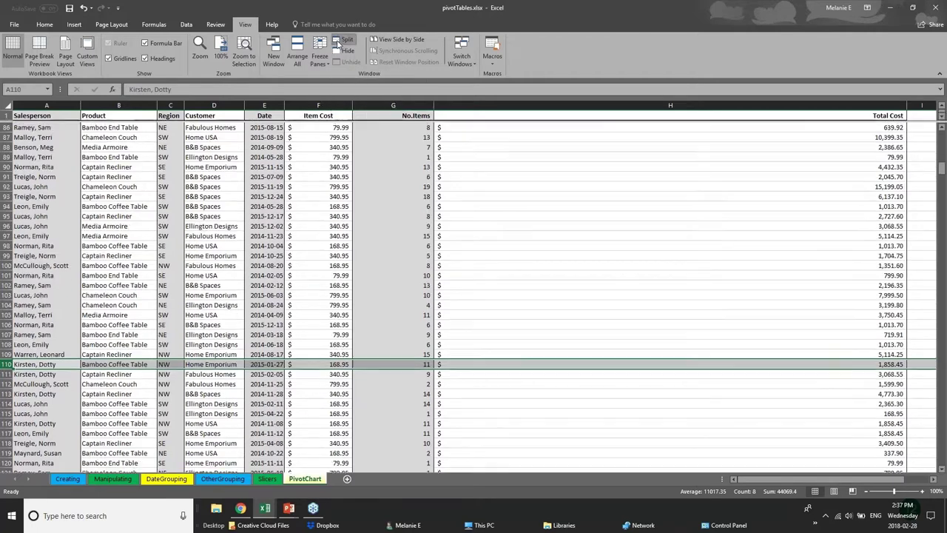
{"action": "left_click", "coordinate": [407, 323]}
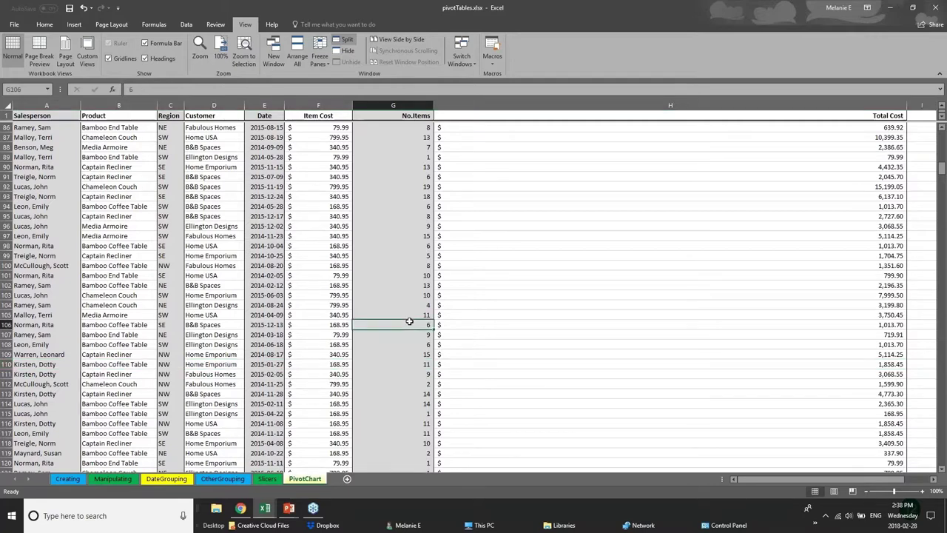
{"action": "scroll", "coordinate": [181, 385], "scroll_direction": "down", "scroll_amount": 3}
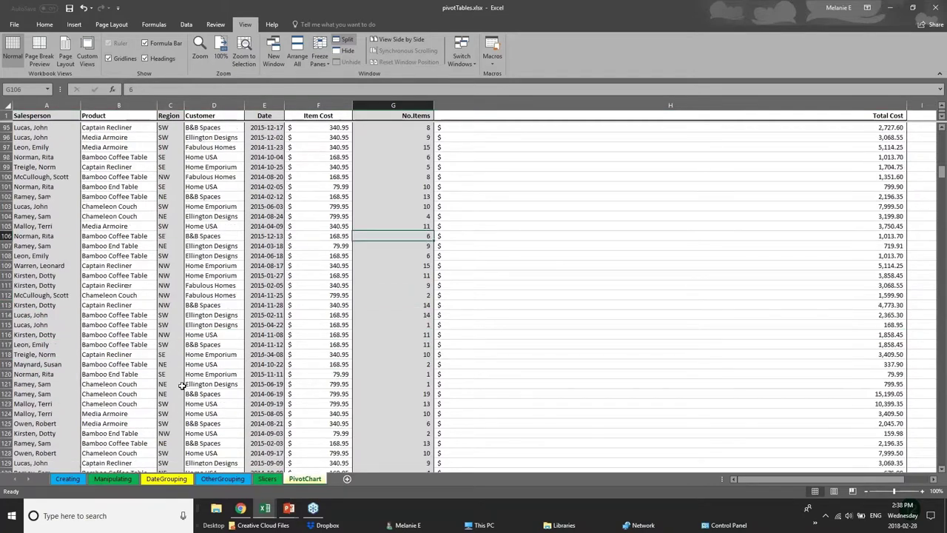
{"action": "scroll", "coordinate": [182, 385], "scroll_direction": "down", "scroll_amount": 4}
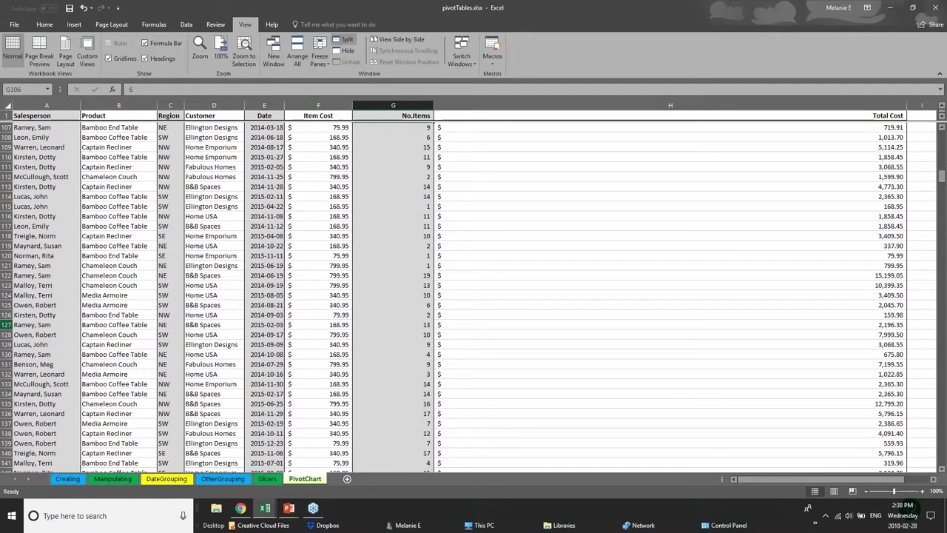
{"action": "scroll", "coordinate": [474, 296], "scroll_direction": "up", "scroll_amount": 6}
Step: Re-split the sheet at row 106, checking Freeze Panes without freezing anything
{"action": "left_click", "coordinate": [5, 295]}
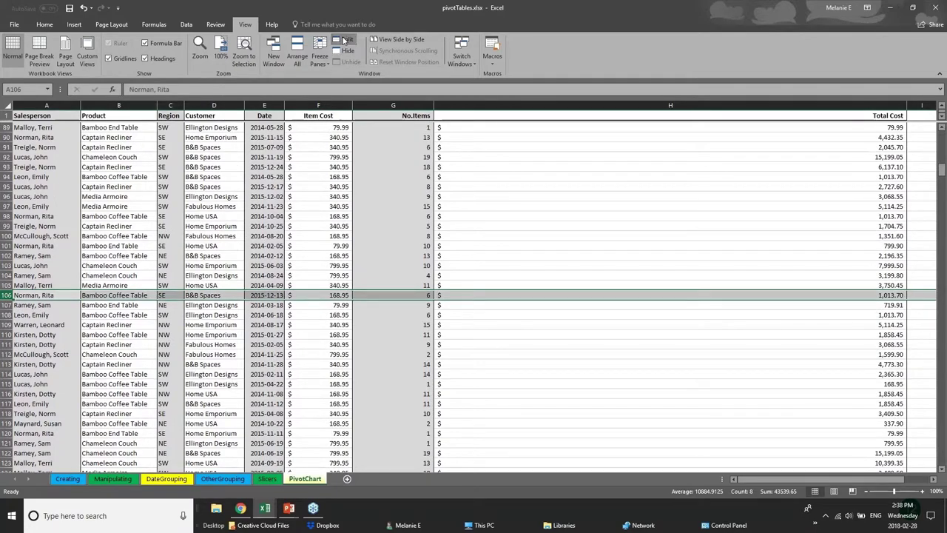
{"action": "left_click", "coordinate": [344, 39]}
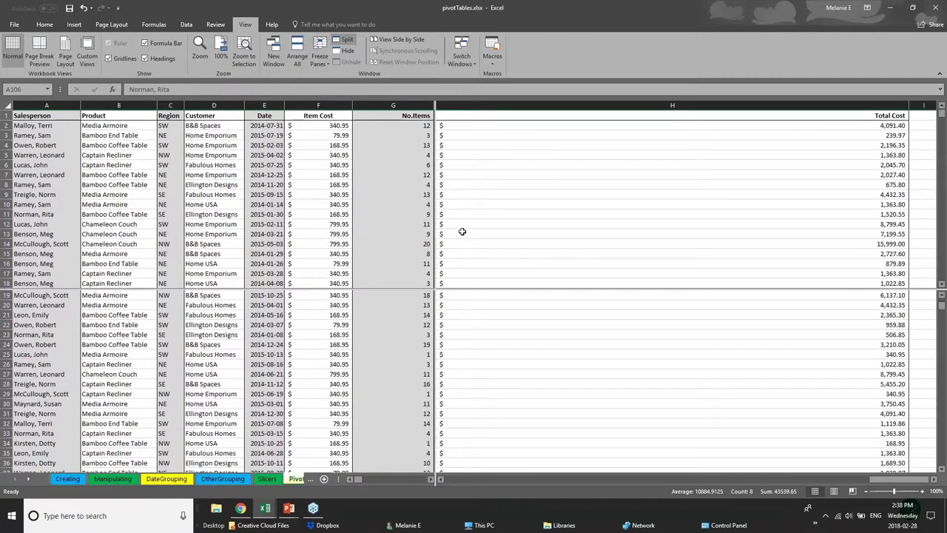
{"action": "left_click", "coordinate": [443, 204]}
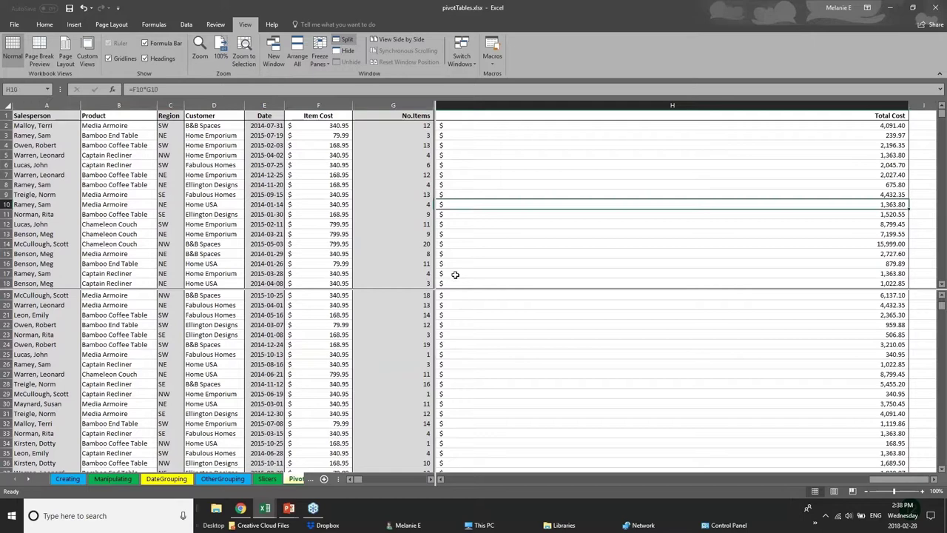
{"action": "left_click", "coordinate": [409, 293]}
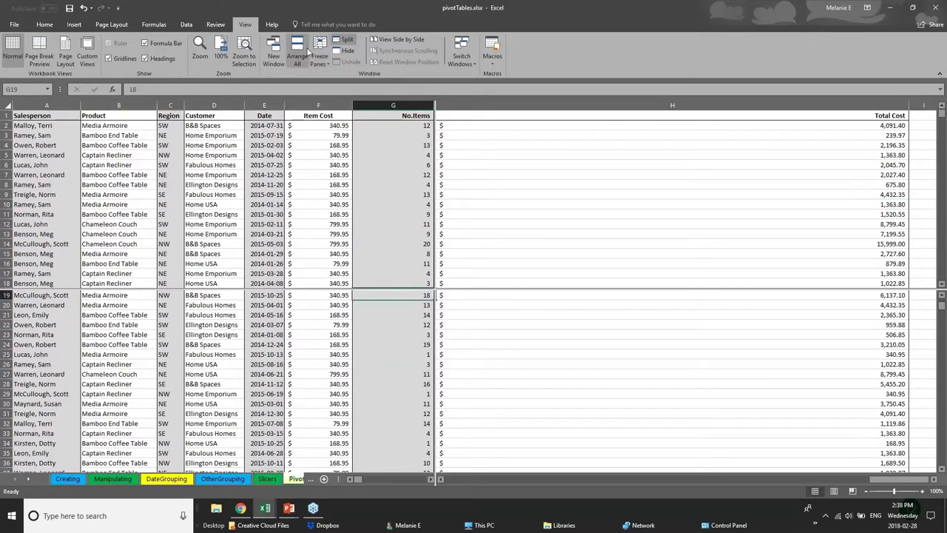
{"action": "left_click", "coordinate": [320, 56]}
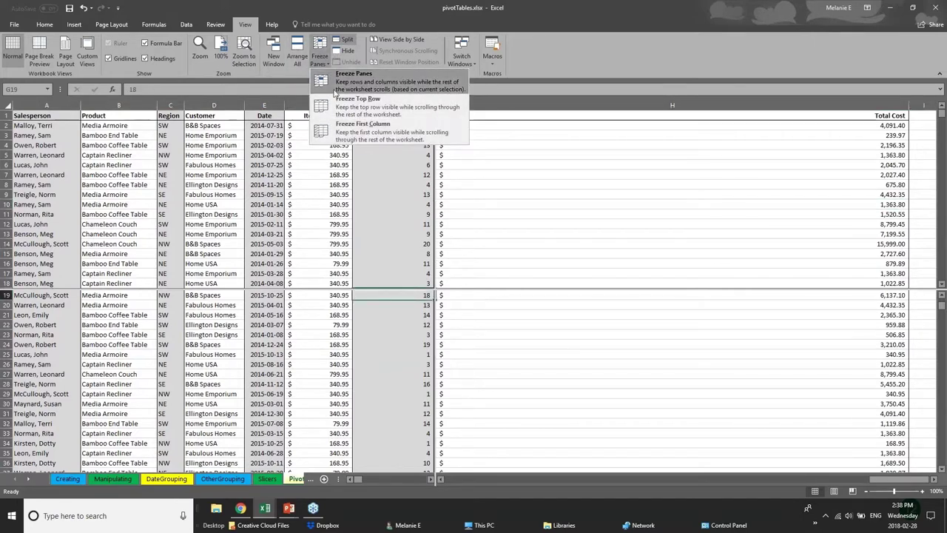
{"action": "left_click", "coordinate": [524, 162]}
Step: Scroll the upper and lower panes independently, selecting cells G8 and E12 above
{"action": "scroll", "coordinate": [425, 290], "scroll_direction": "up", "scroll_amount": 1}
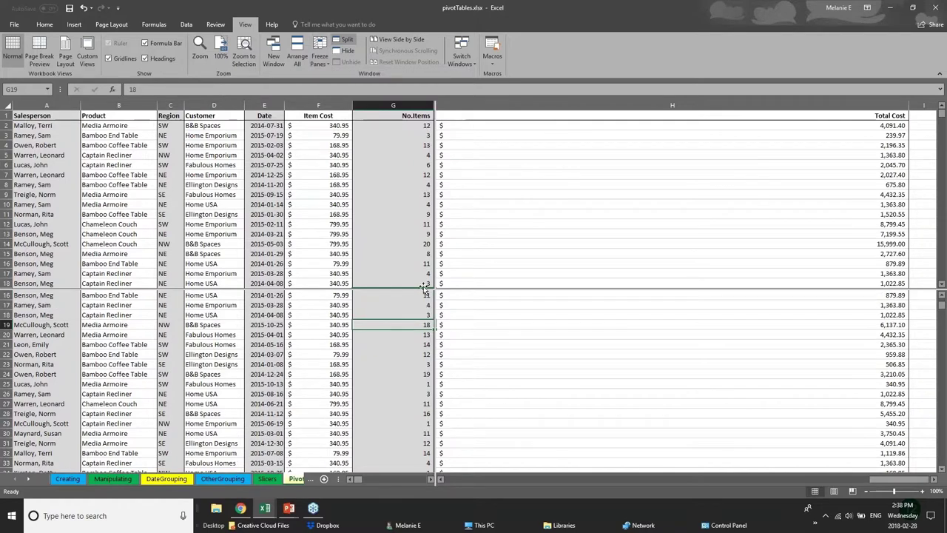
{"action": "scroll", "coordinate": [391, 370], "scroll_direction": "up", "scroll_amount": 5}
{"action": "scroll", "coordinate": [391, 377], "scroll_direction": "down", "scroll_amount": 5}
{"action": "scroll", "coordinate": [392, 395], "scroll_direction": "up", "scroll_amount": 3}
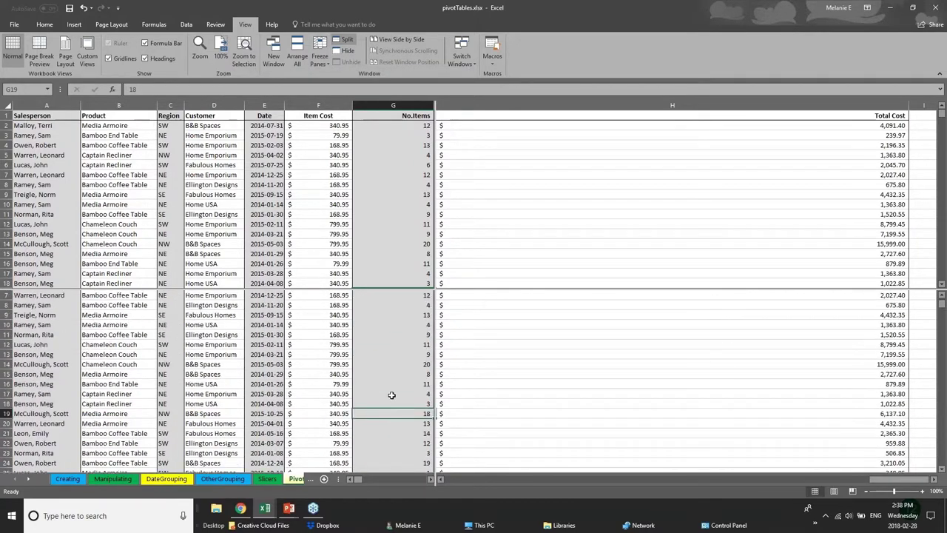
{"action": "scroll", "coordinate": [391, 395], "scroll_direction": "up", "scroll_amount": 2}
{"action": "scroll", "coordinate": [392, 395], "scroll_direction": "down", "scroll_amount": 8}
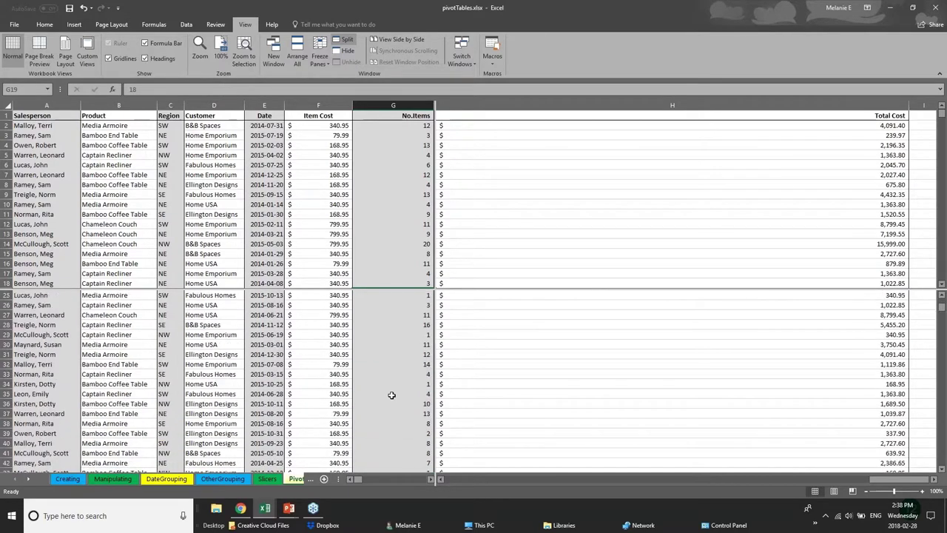
{"action": "scroll", "coordinate": [391, 395], "scroll_direction": "down", "scroll_amount": 20}
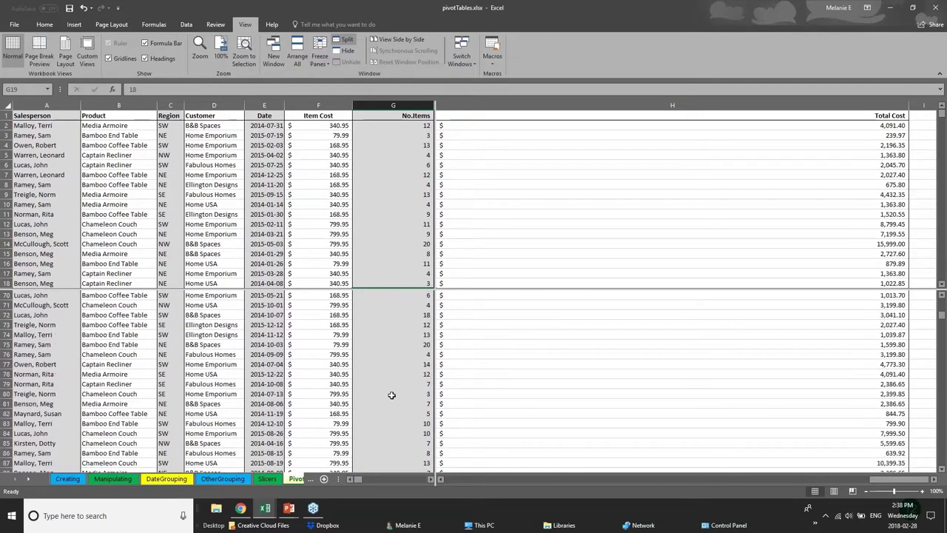
{"action": "scroll", "coordinate": [391, 394], "scroll_direction": "up", "scroll_amount": 2}
{"action": "left_click", "coordinate": [372, 184]}
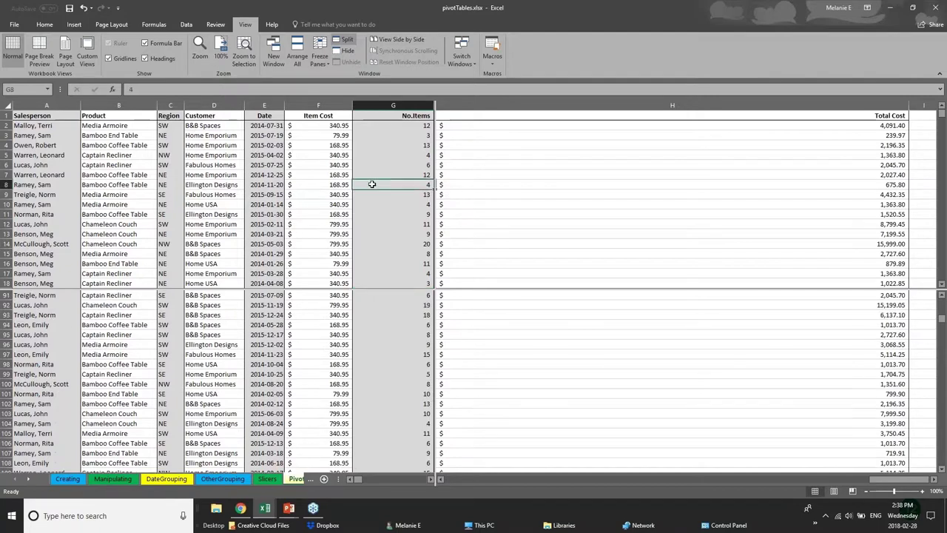
{"action": "left_click", "coordinate": [269, 222]}
{"action": "scroll", "coordinate": [267, 222], "scroll_direction": "down", "scroll_amount": 14}
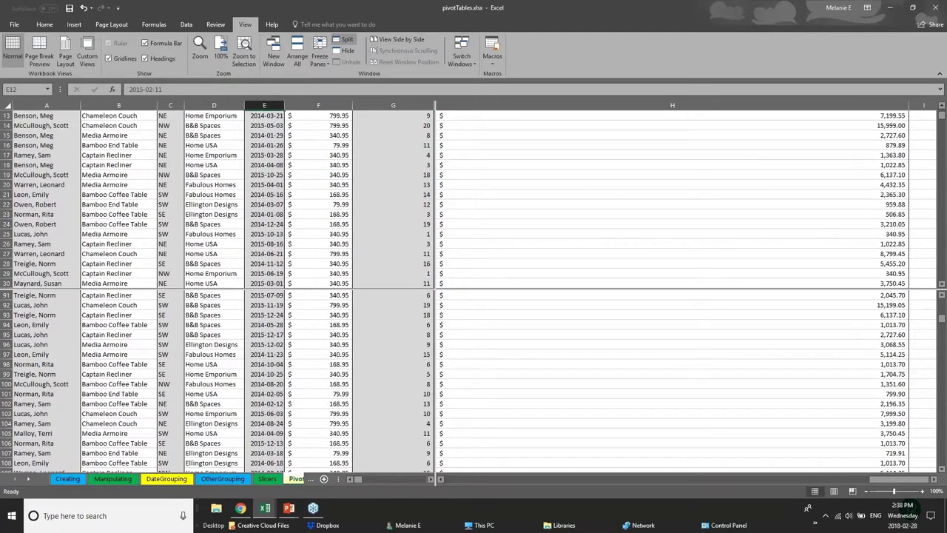
{"action": "scroll", "coordinate": [267, 222], "scroll_direction": "down", "scroll_amount": 1}
Step: Position the panes to compare rows 34–51 above with rows 91–108 below
{"action": "left_click", "coordinate": [18, 203]}
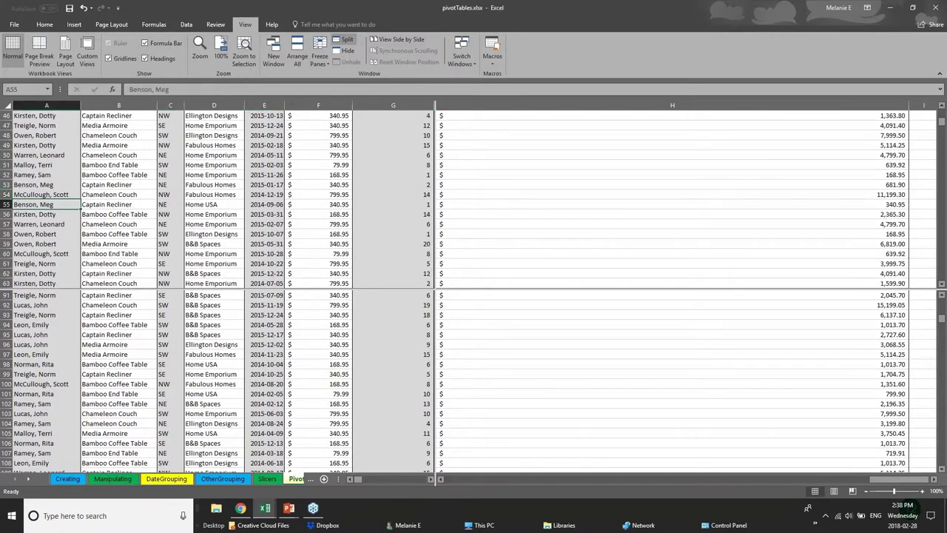
{"action": "scroll", "coordinate": [40, 256], "scroll_direction": "up", "scroll_amount": 4}
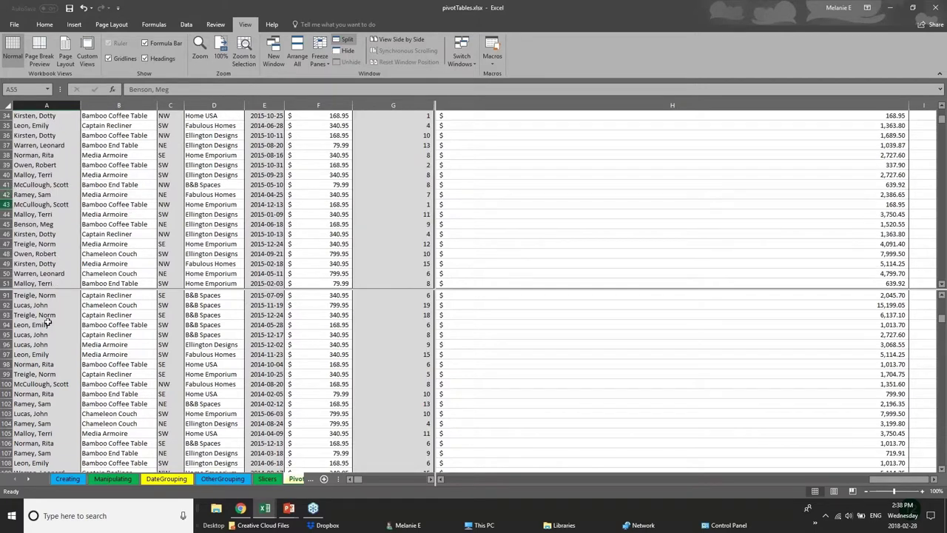
{"action": "left_click", "coordinate": [61, 349]}
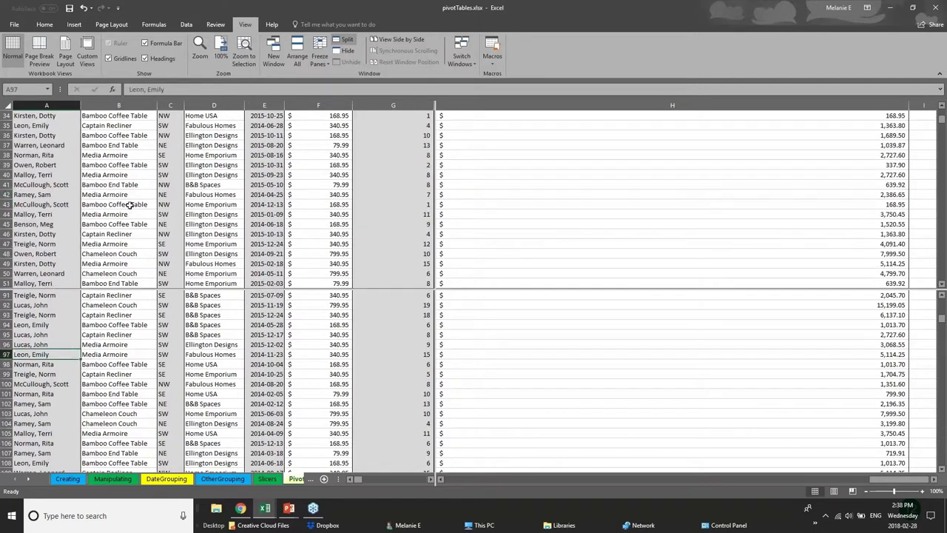
{"action": "left_click", "coordinate": [300, 481]}
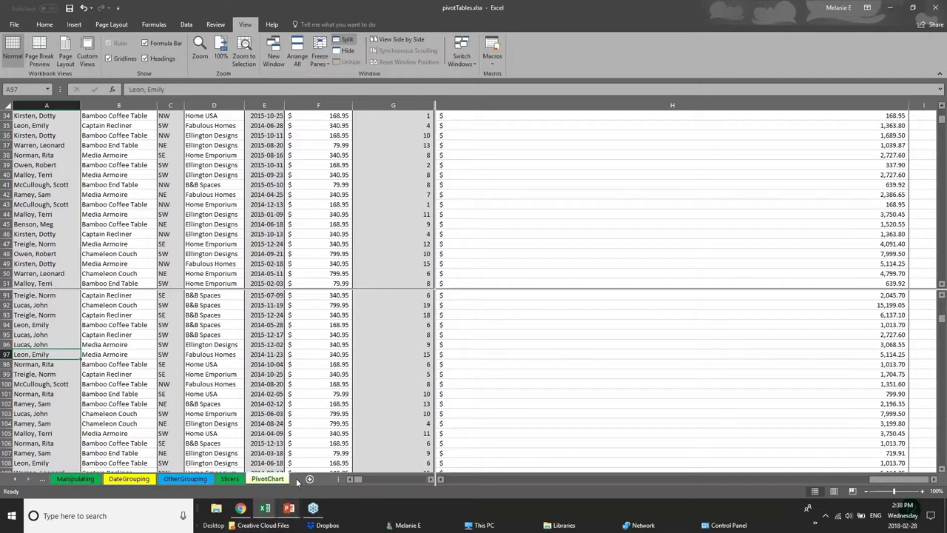
{"action": "left_click", "coordinate": [185, 478]}
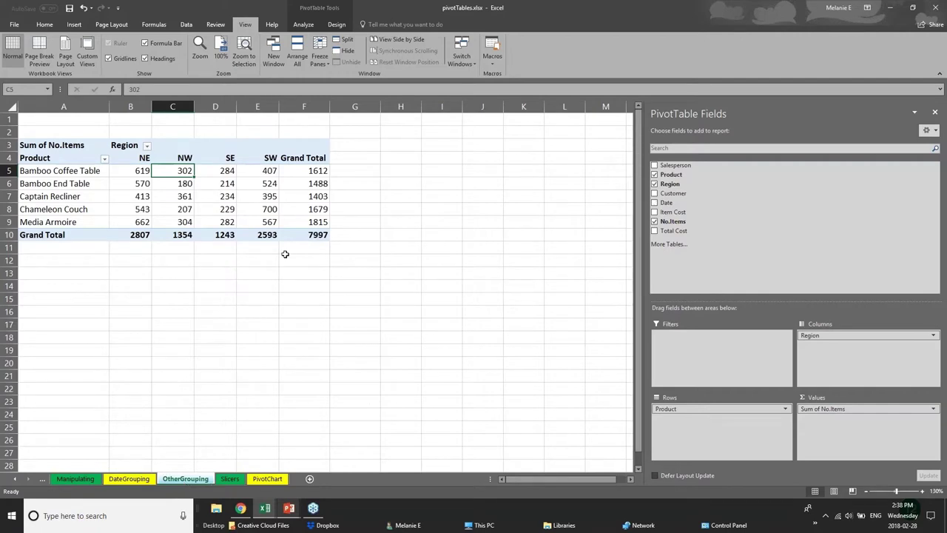
{"action": "left_click", "coordinate": [112, 481]}
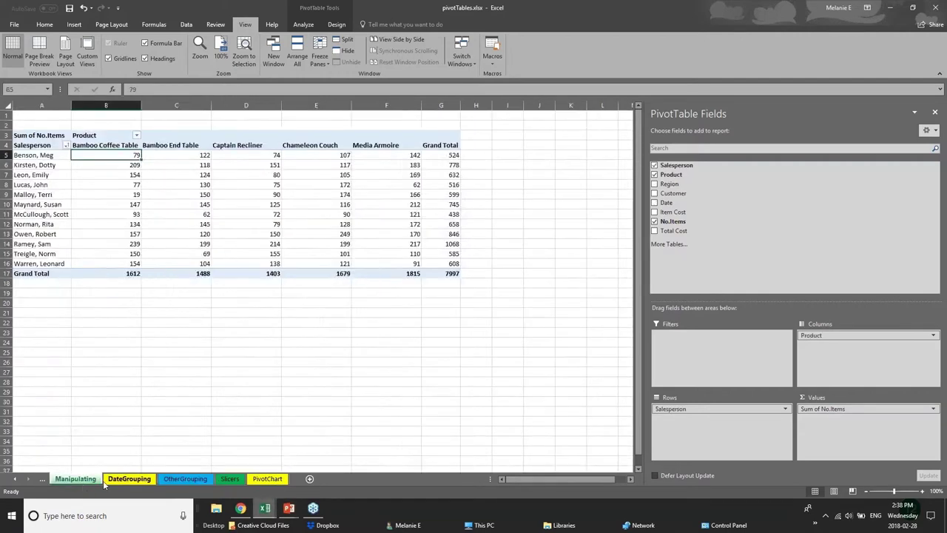
{"action": "left_click", "coordinate": [177, 481]}
{"action": "left_click", "coordinate": [267, 480]}
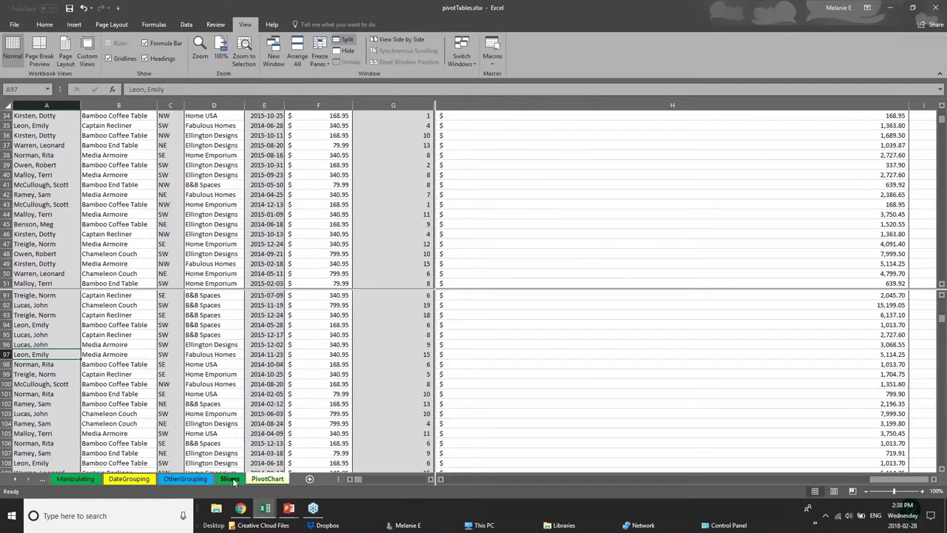
{"action": "scroll", "coordinate": [231, 352], "scroll_direction": "down", "scroll_amount": 6}
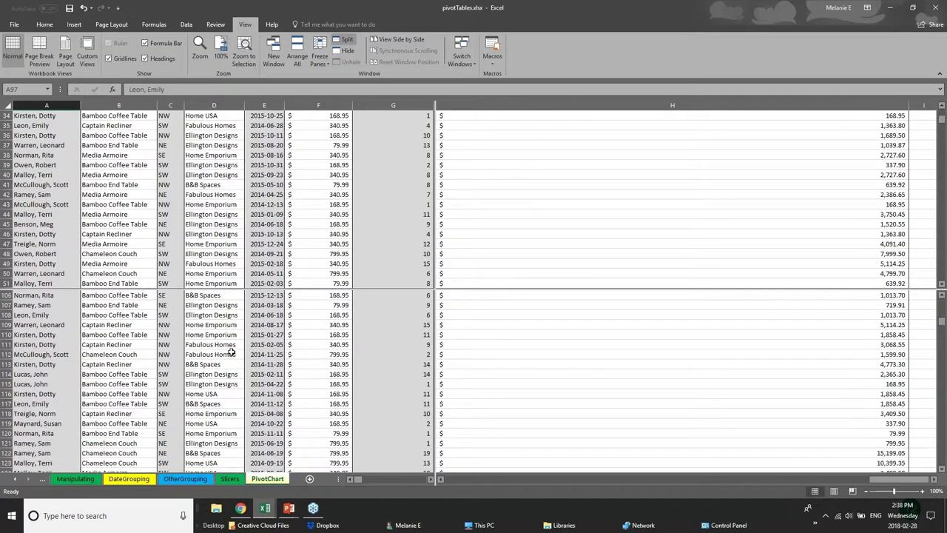
{"action": "scroll", "coordinate": [220, 221], "scroll_direction": "up", "scroll_amount": 6}
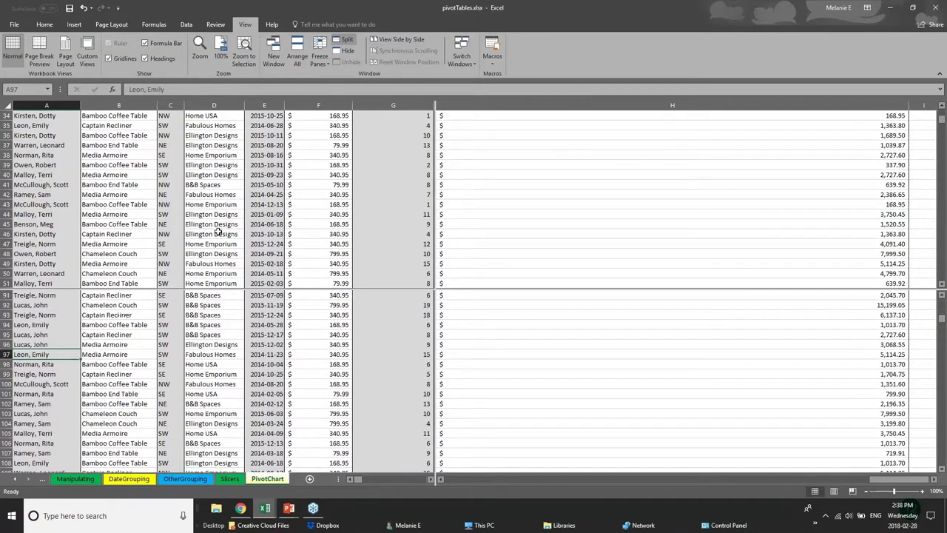
{"action": "scroll", "coordinate": [218, 231], "scroll_direction": "up", "scroll_amount": 5}
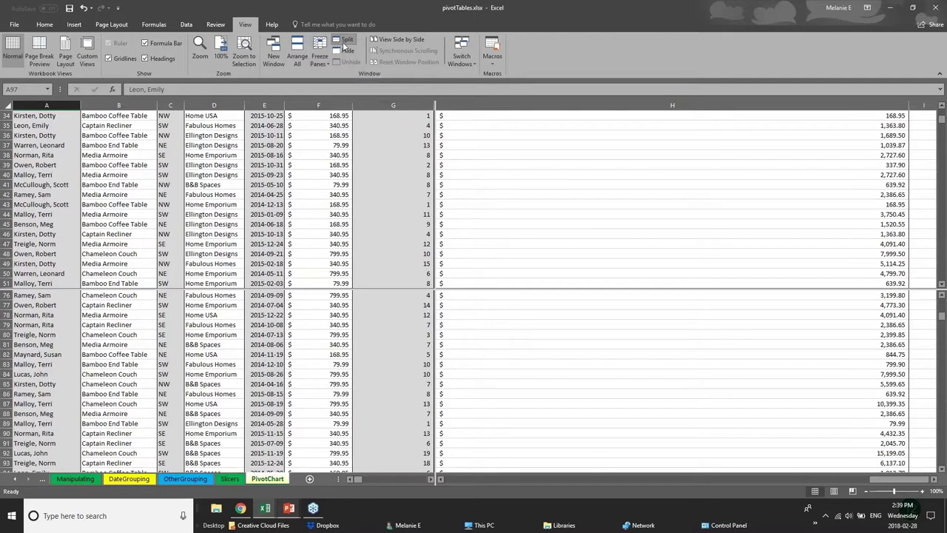
Step: Return to PowerPoint and advance to the SAVING & PRINTING slide
{"action": "left_click", "coordinate": [289, 508]}
{"action": "key", "text": "Right"}
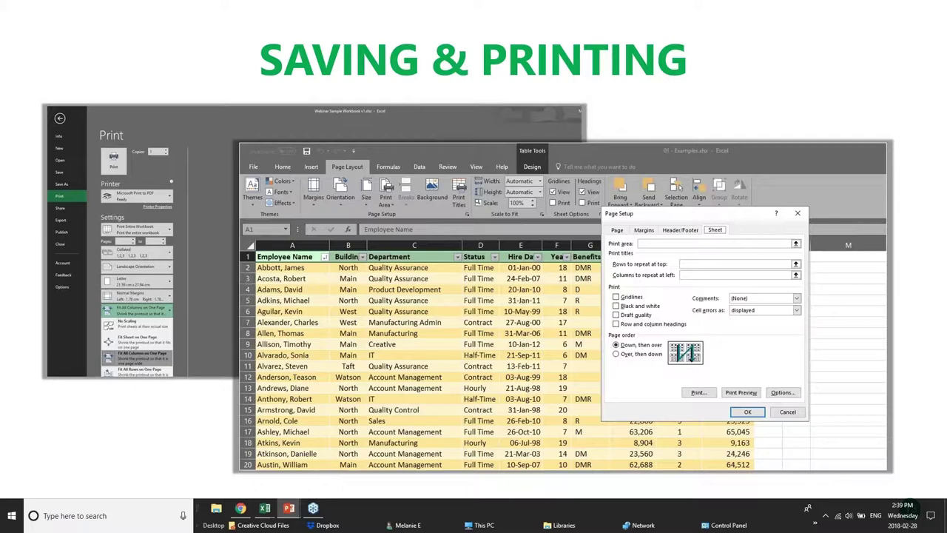
Step: Return to pivotTables.xlsx and browse its OtherGrouping, DateGrouping and Manipulating sheets
{"action": "mouse_move", "coordinate": [264, 508]}
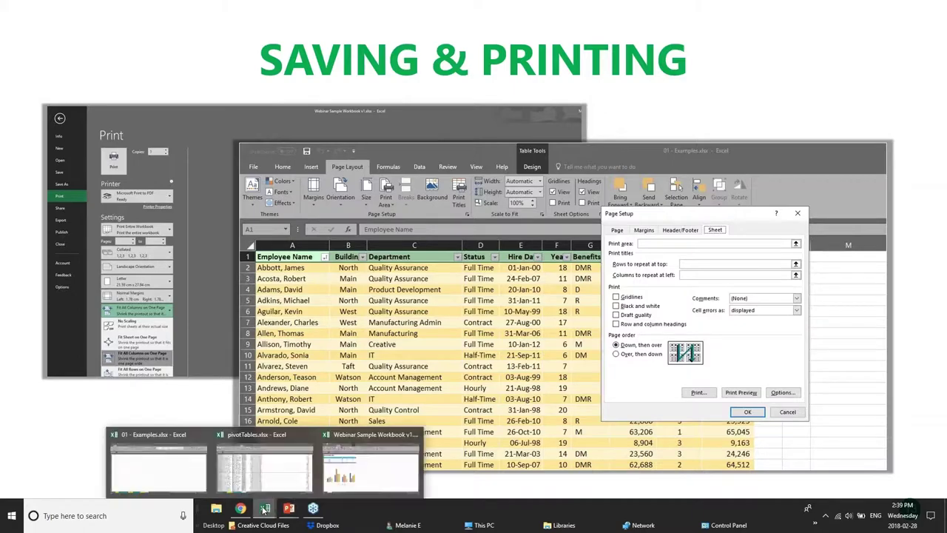
{"action": "left_click", "coordinate": [285, 472]}
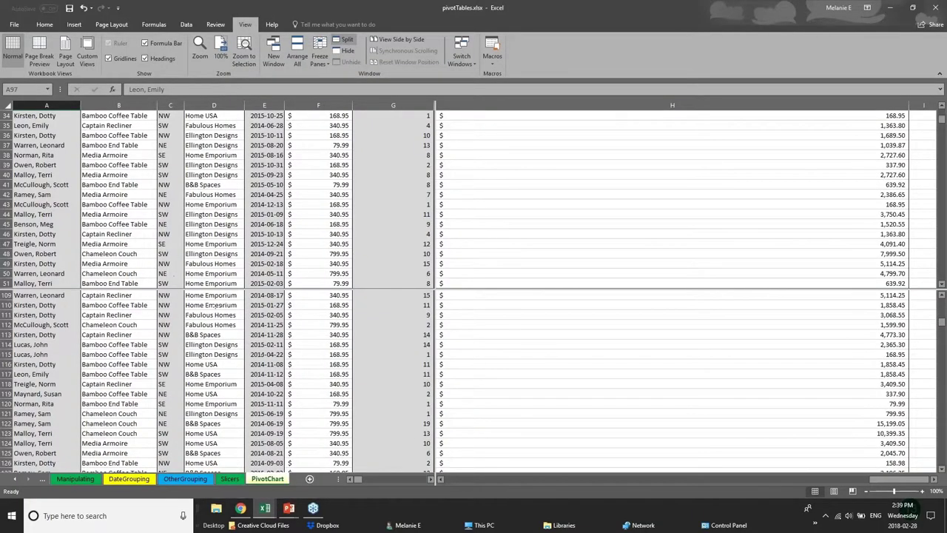
{"action": "scroll", "coordinate": [215, 306], "scroll_direction": "down", "scroll_amount": 11}
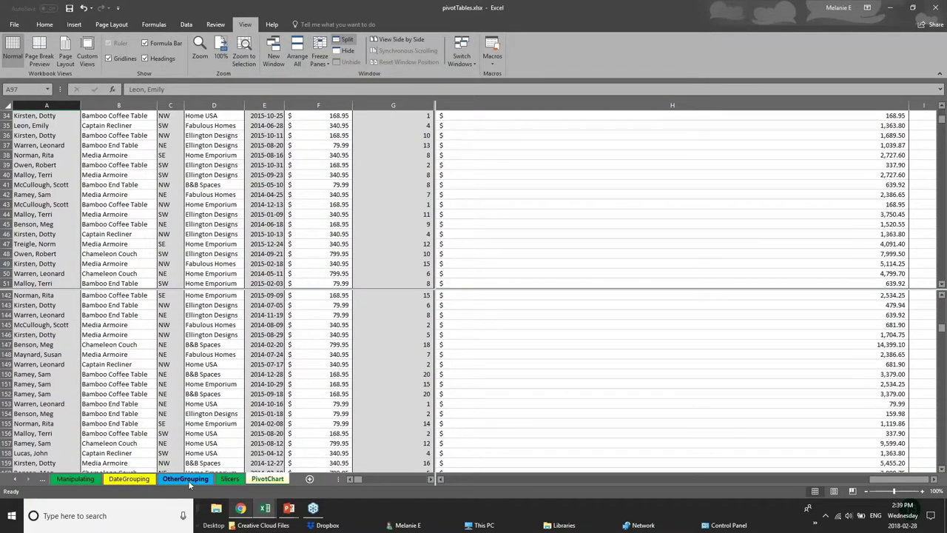
{"action": "left_click", "coordinate": [189, 481]}
{"action": "left_click", "coordinate": [112, 479]}
{"action": "left_click", "coordinate": [83, 479]}
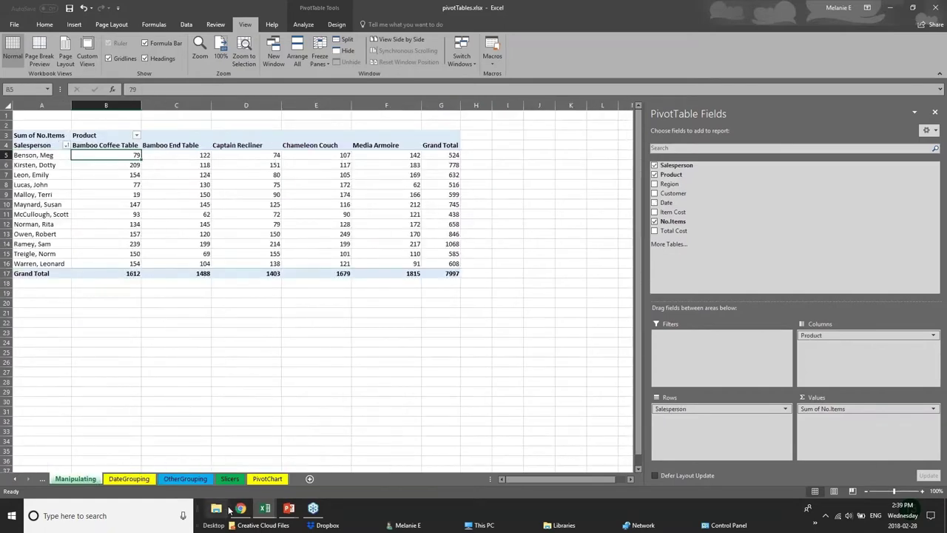
Step: Switch to 01 - Examples.xlsx and open its 2017 Budget sheet
{"action": "left_click", "coordinate": [264, 508]}
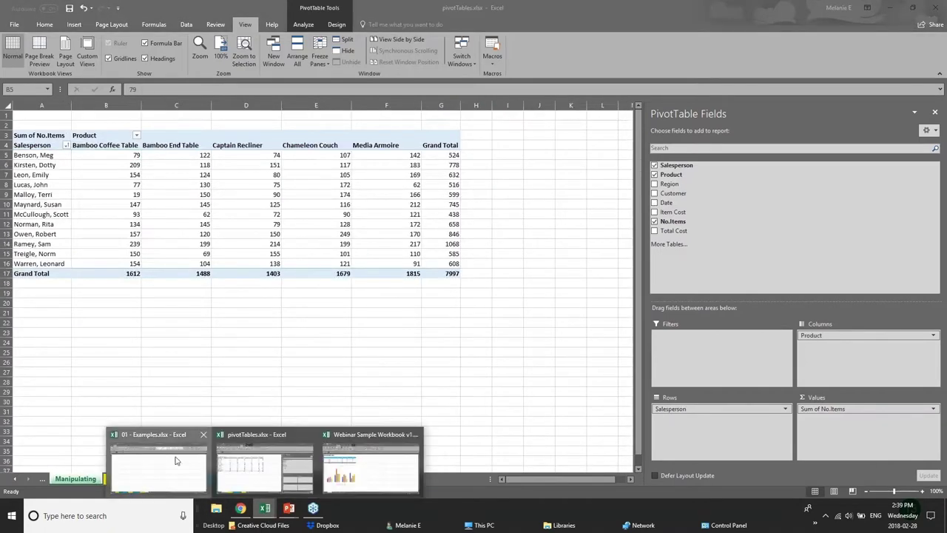
{"action": "left_click", "coordinate": [176, 460]}
{"action": "left_click", "coordinate": [148, 478]}
{"action": "left_click", "coordinate": [105, 478]}
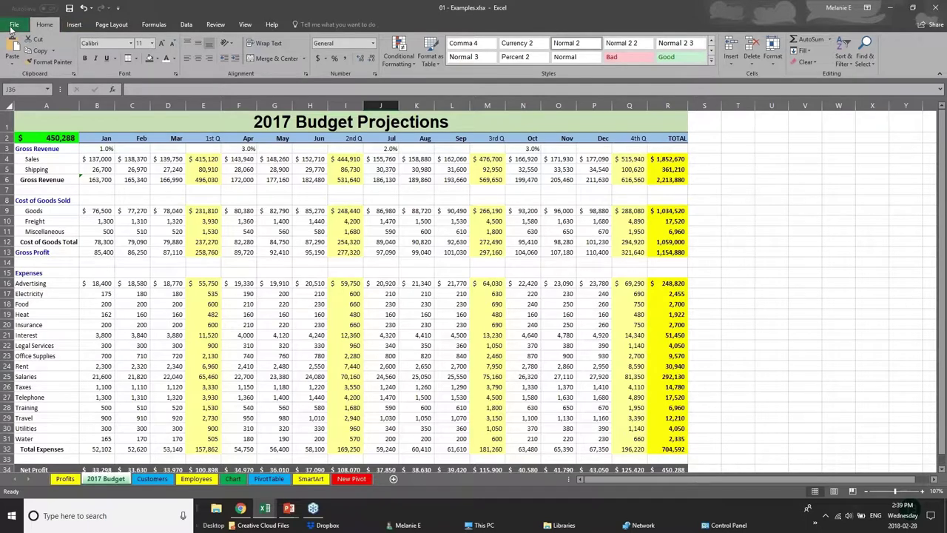
Step: Save the workbook, review the Save As locations, then open the Print preview
{"action": "left_click", "coordinate": [14, 24]}
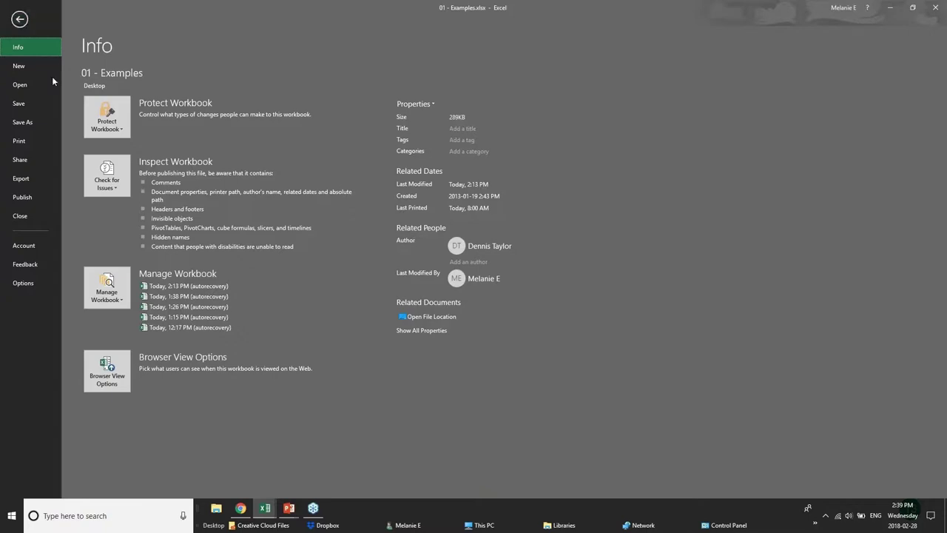
{"action": "left_click", "coordinate": [37, 104]}
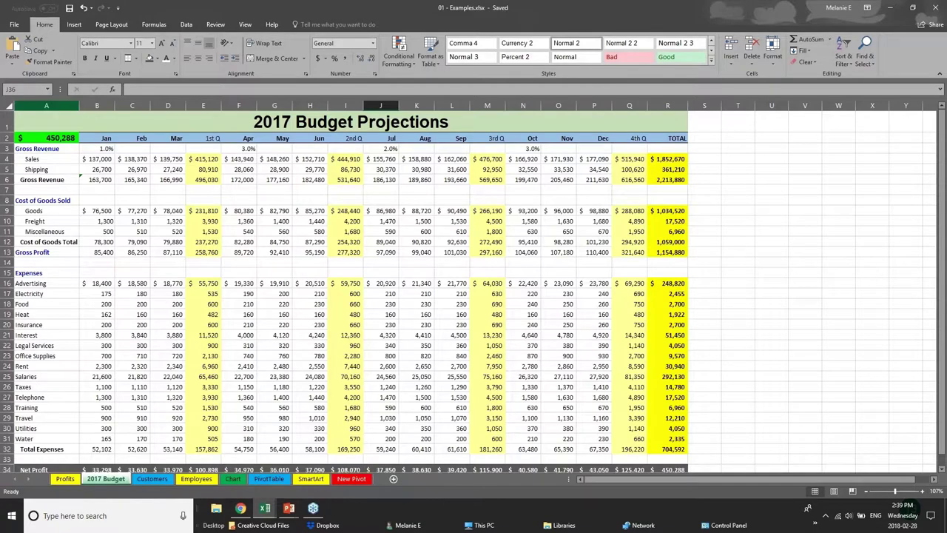
{"action": "left_click", "coordinate": [13, 24]}
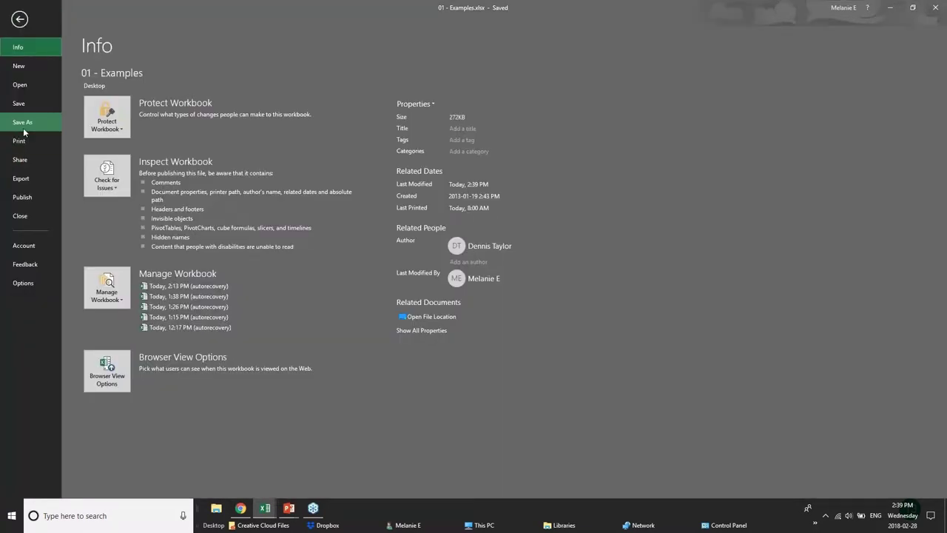
{"action": "left_click", "coordinate": [24, 123]}
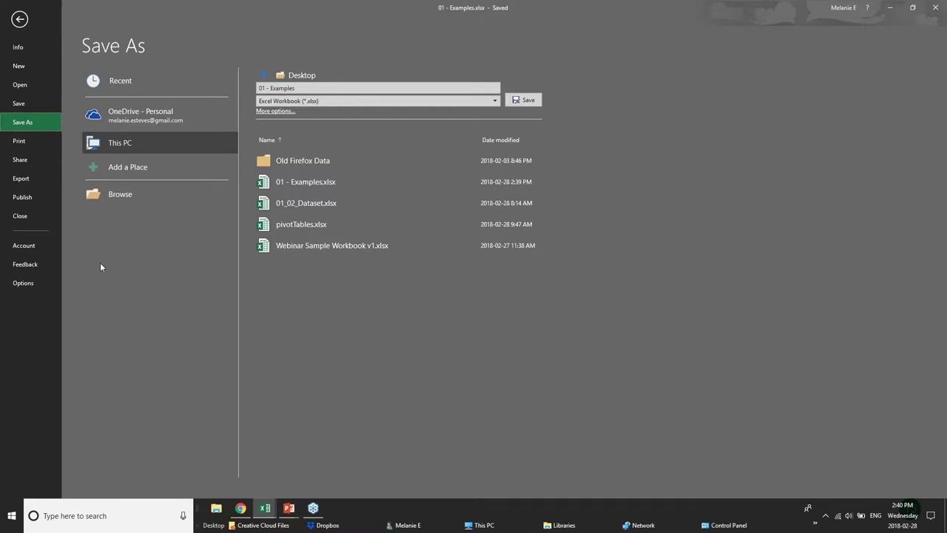
{"action": "left_click", "coordinate": [19, 140]}
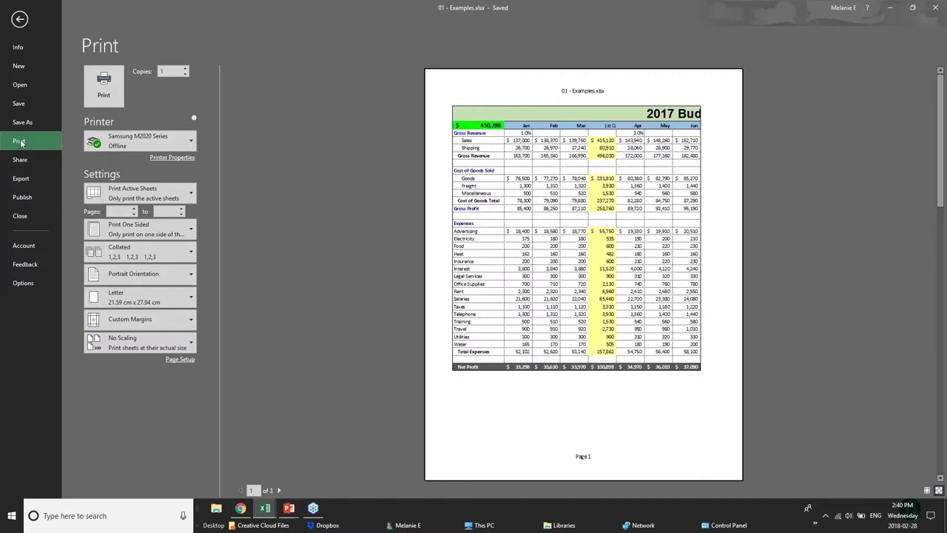
Step: Set the printer to Microsoft Print to PDF
{"action": "mouse_move", "coordinate": [174, 146]}
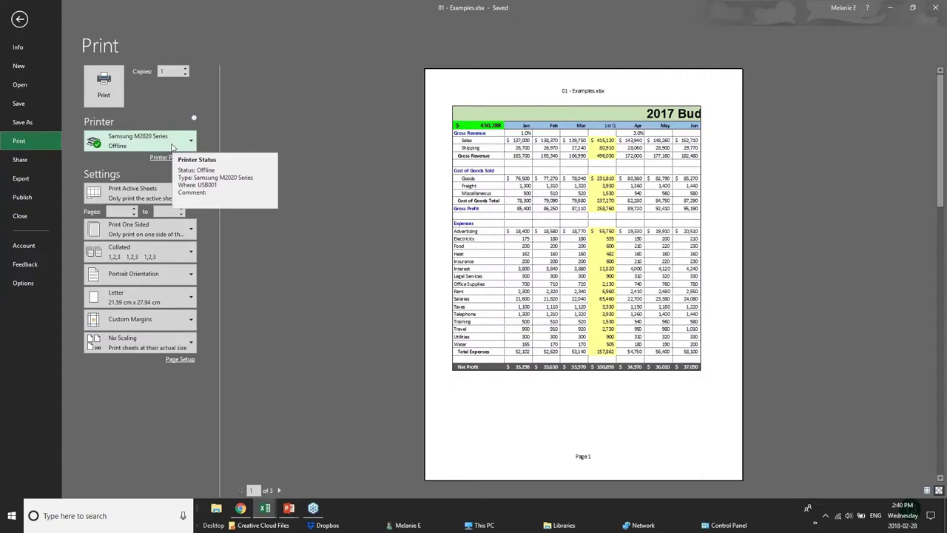
{"action": "left_click", "coordinate": [173, 148]}
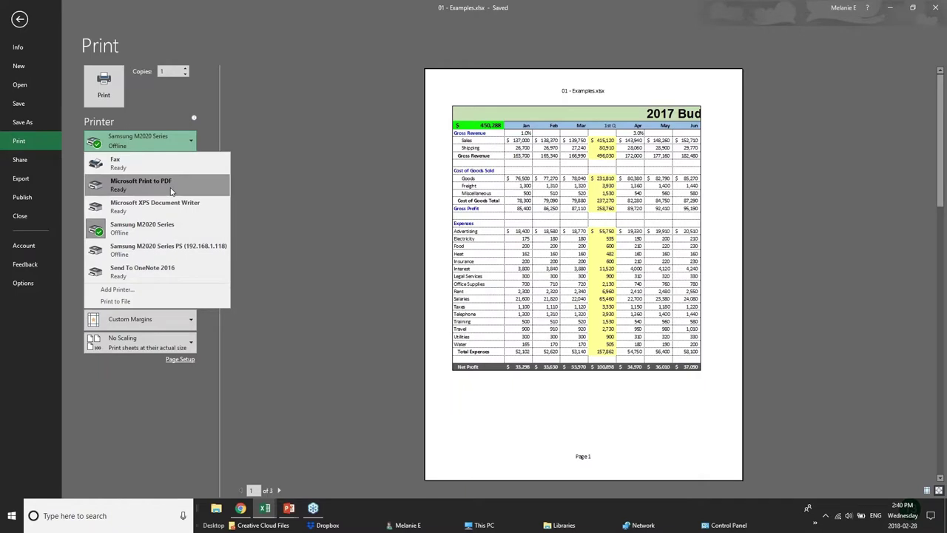
{"action": "left_click", "coordinate": [172, 187]}
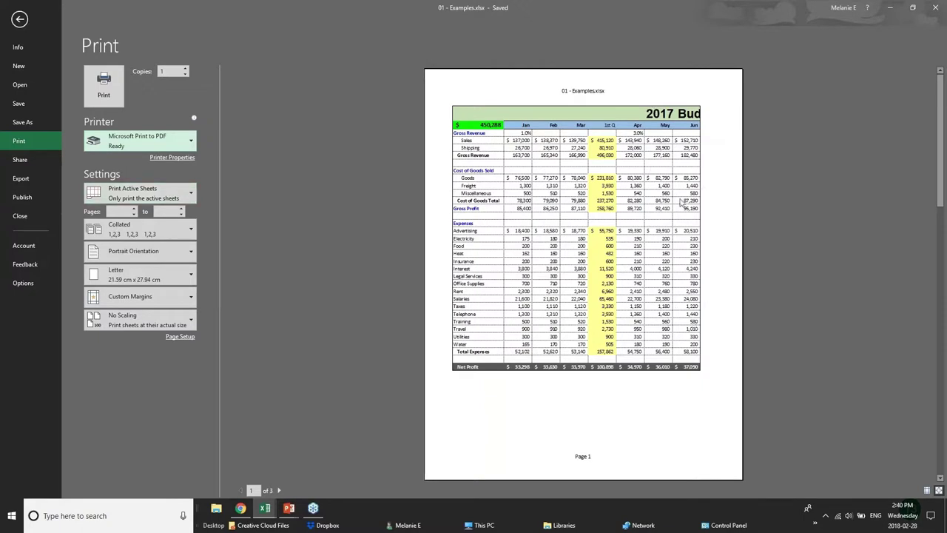
Step: Page through the preview to page 3, then return to page 1
{"action": "left_click", "coordinate": [280, 491]}
{"action": "left_click", "coordinate": [280, 491]}
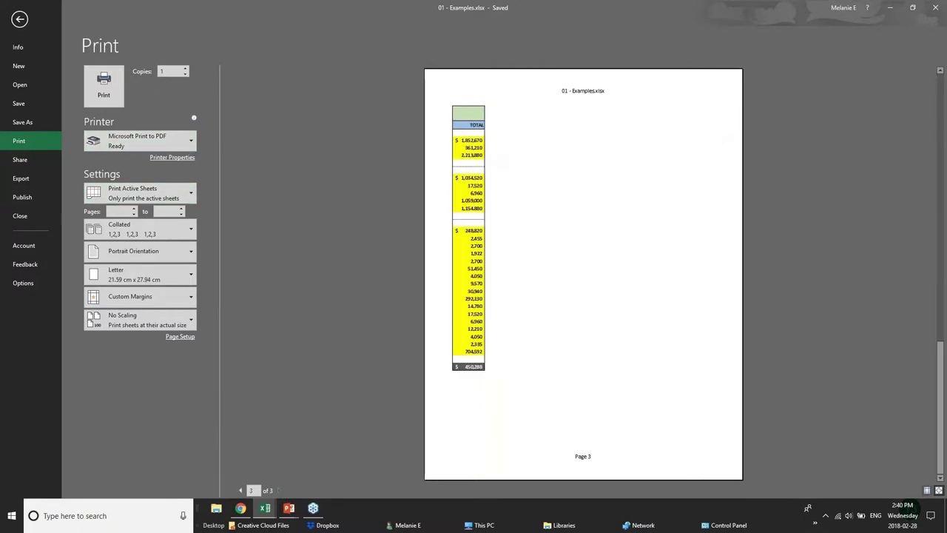
{"action": "left_click", "coordinate": [250, 489]}
{"action": "type", "text": "1"}
{"action": "key", "text": "Return"}
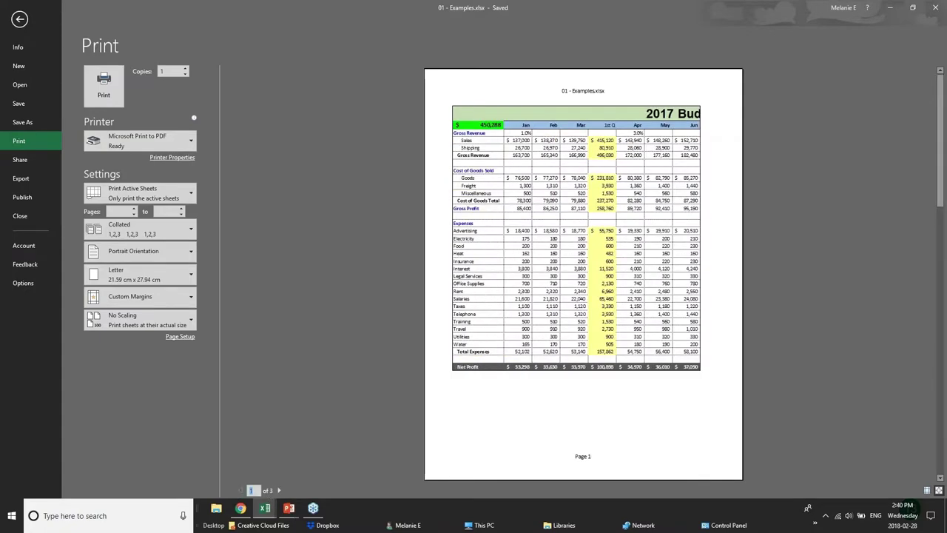
Step: Set landscape orientation, trying Print Selection before reverting to Print Active Sheets
{"action": "left_click", "coordinate": [180, 257]}
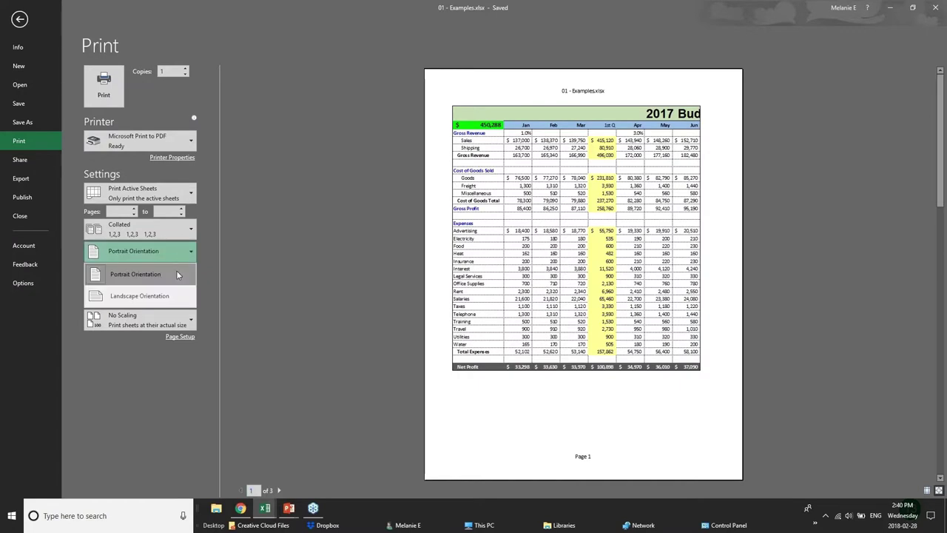
{"action": "left_click", "coordinate": [148, 295]}
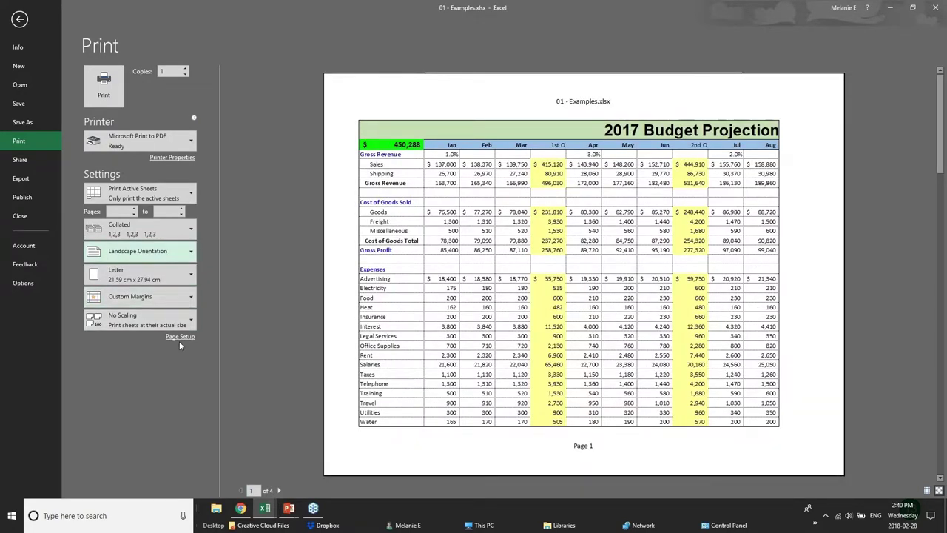
{"action": "left_click", "coordinate": [191, 194]}
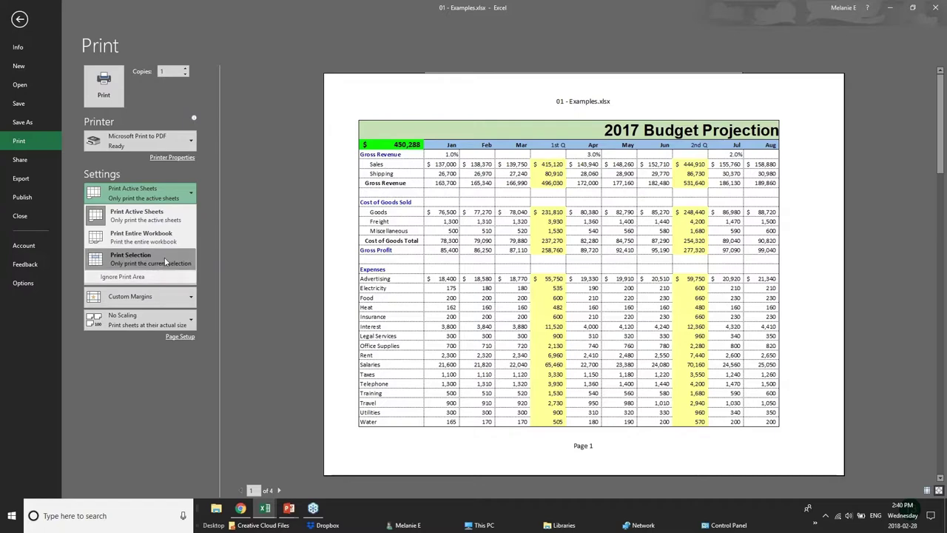
{"action": "left_click", "coordinate": [164, 261]}
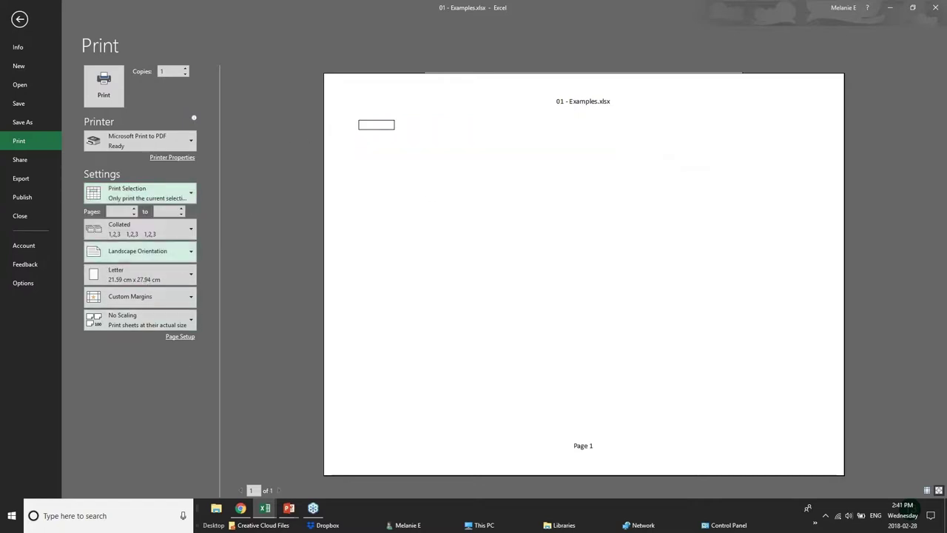
{"action": "left_click", "coordinate": [170, 192]}
{"action": "left_click", "coordinate": [161, 224]}
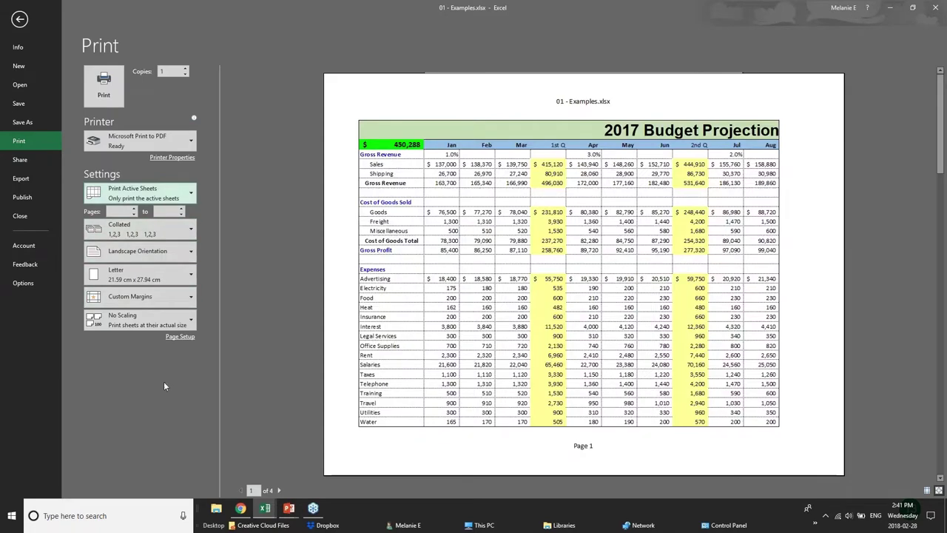
Step: Apply Narrow margins and open the Page Setup dialog
{"action": "left_click", "coordinate": [185, 296]}
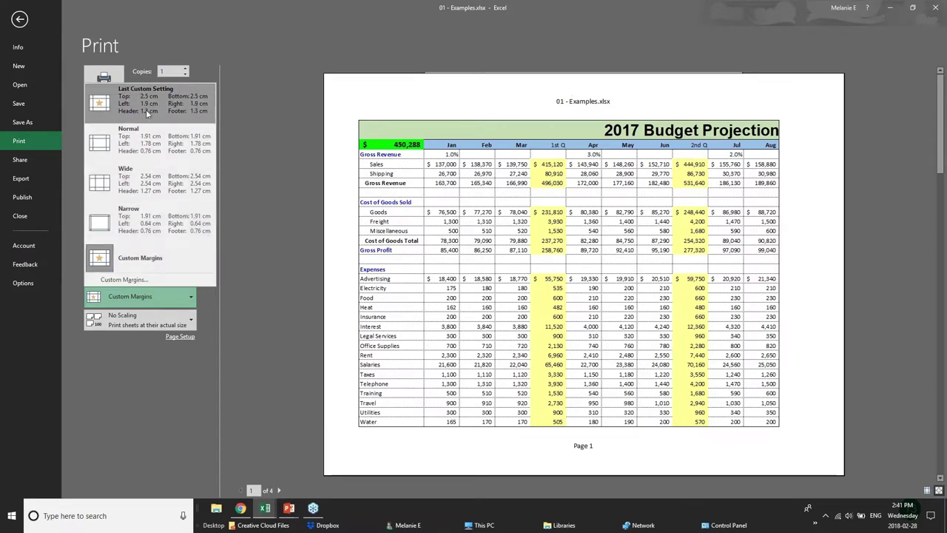
{"action": "left_click", "coordinate": [156, 220]}
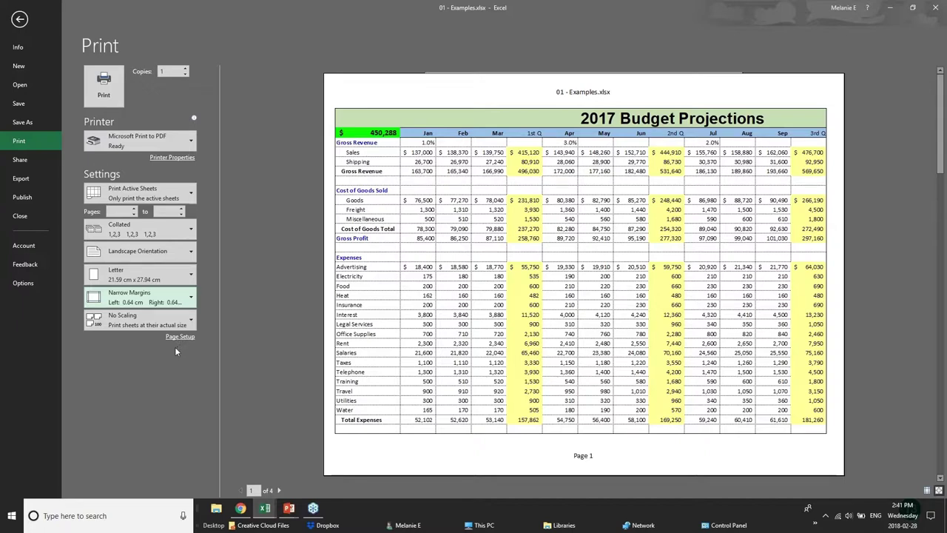
{"action": "left_click", "coordinate": [177, 338]}
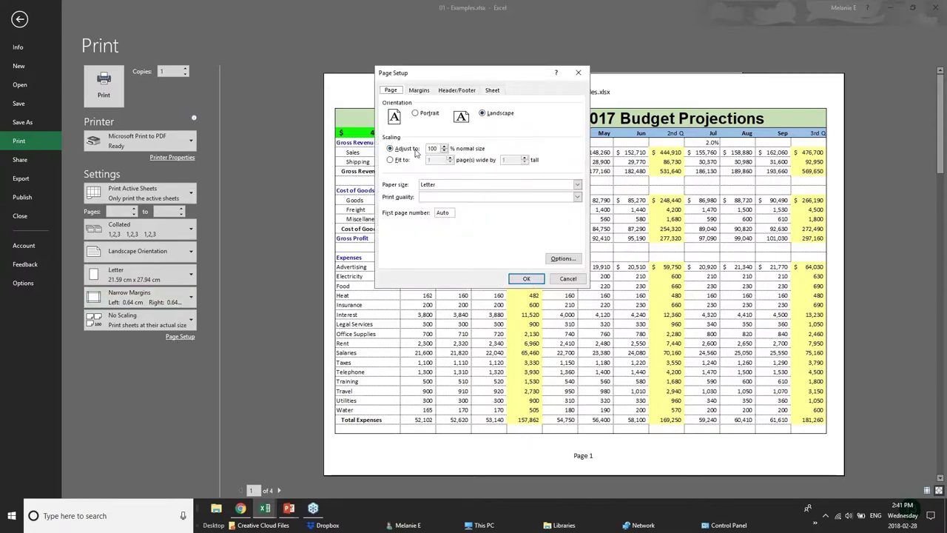
Step: Adjust scaling back to 70%, then choose Fit to 1 page wide by 1 tall
{"action": "left_click", "coordinate": [444, 151]}
{"action": "left_click", "coordinate": [444, 151]}
{"action": "left_click", "coordinate": [446, 148]}
{"action": "left_click", "coordinate": [392, 162]}
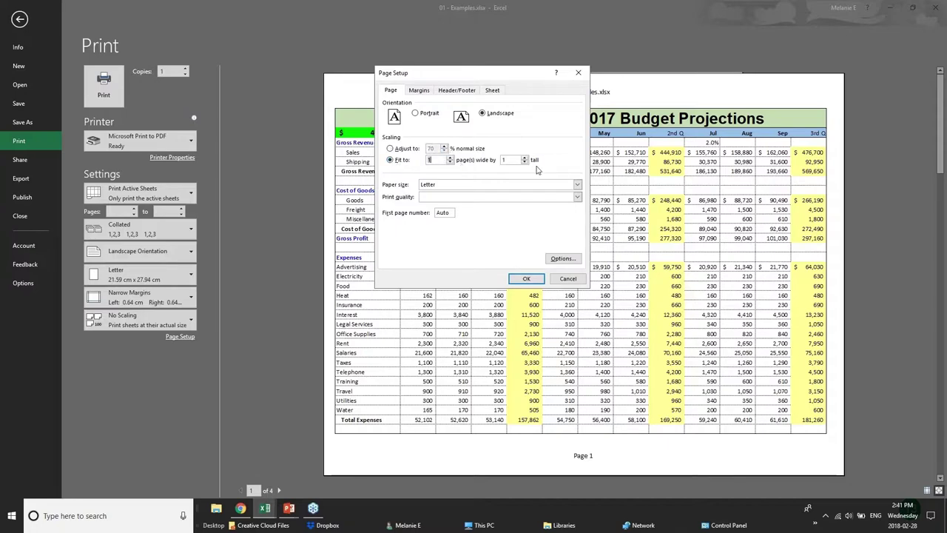
Step: Check the Margins tab, then open the Custom Header editor from Header/Footer
{"action": "left_click", "coordinate": [420, 90]}
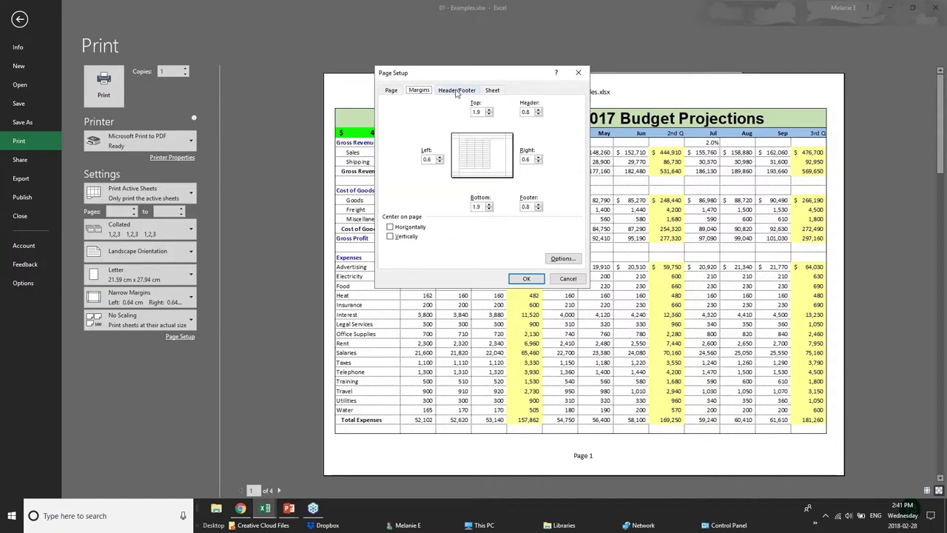
{"action": "left_click", "coordinate": [457, 91]}
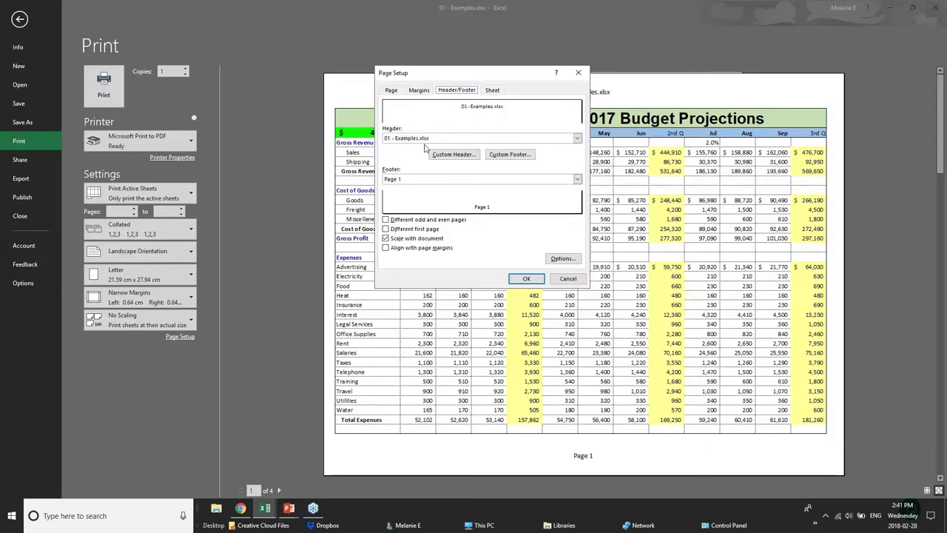
{"action": "left_click", "coordinate": [442, 139]}
{"action": "left_click", "coordinate": [442, 139]}
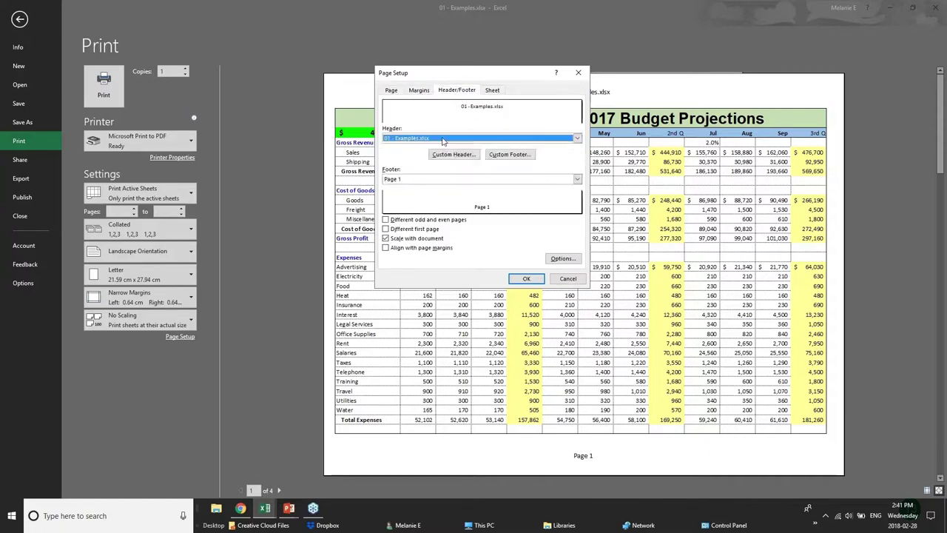
{"action": "left_click", "coordinate": [453, 154]}
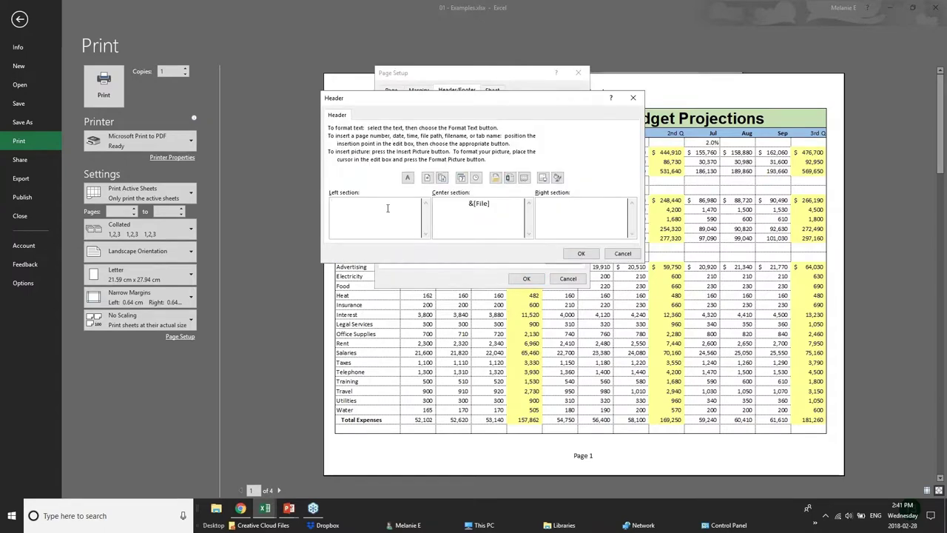
Step: Put BUDGET PROJECTIONS in the left header section and replace &[File] in the centre with CONFIDENTIAL
{"action": "left_click", "coordinate": [387, 208]}
{"action": "type", "text": "BUDGET"}
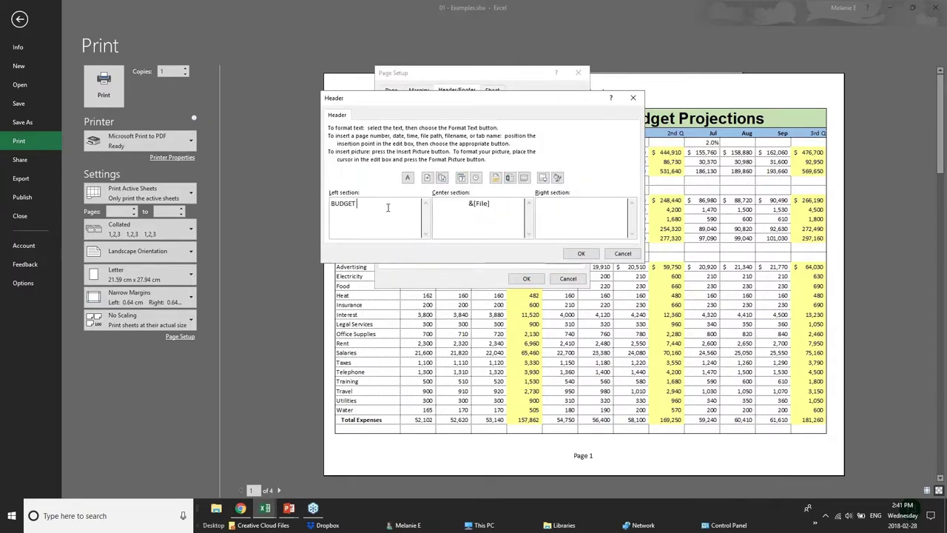
{"action": "type", "text": " PROJE"}
{"action": "key", "text": "BackSpace"}
{"action": "key", "text": "BackSpace"}
{"action": "type", "text": "JECTIONS"}
{"action": "left_click_drag", "start_coordinate": [490, 203], "coordinate": [435, 202]}
{"action": "type", "text": "CONFIDENTIAL"}
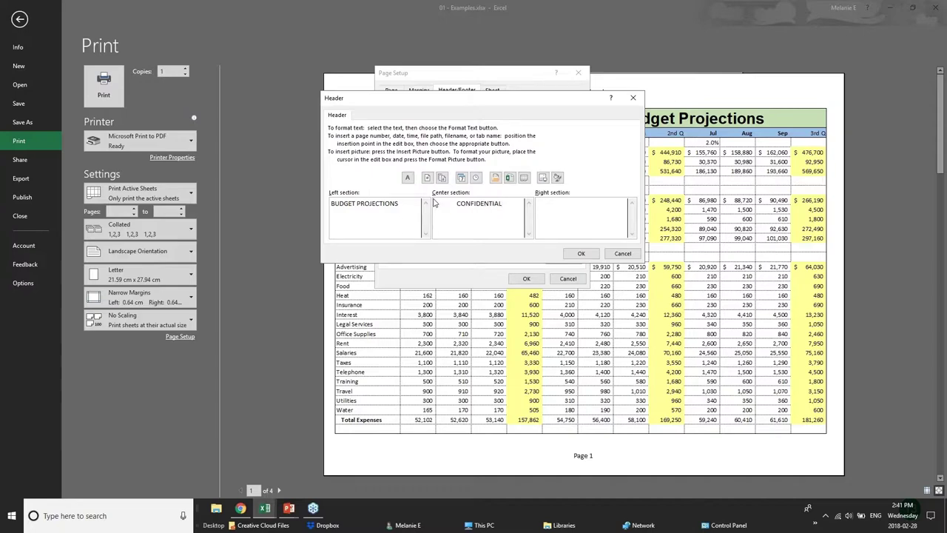
{"action": "left_click", "coordinate": [584, 254]}
{"action": "left_click", "coordinate": [526, 279]}
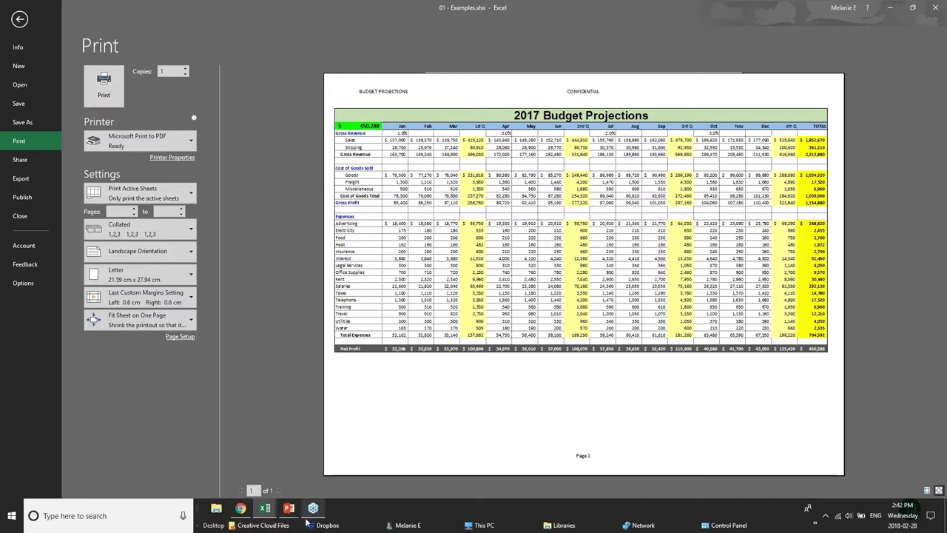
{"action": "mouse_move", "coordinate": [287, 516]}
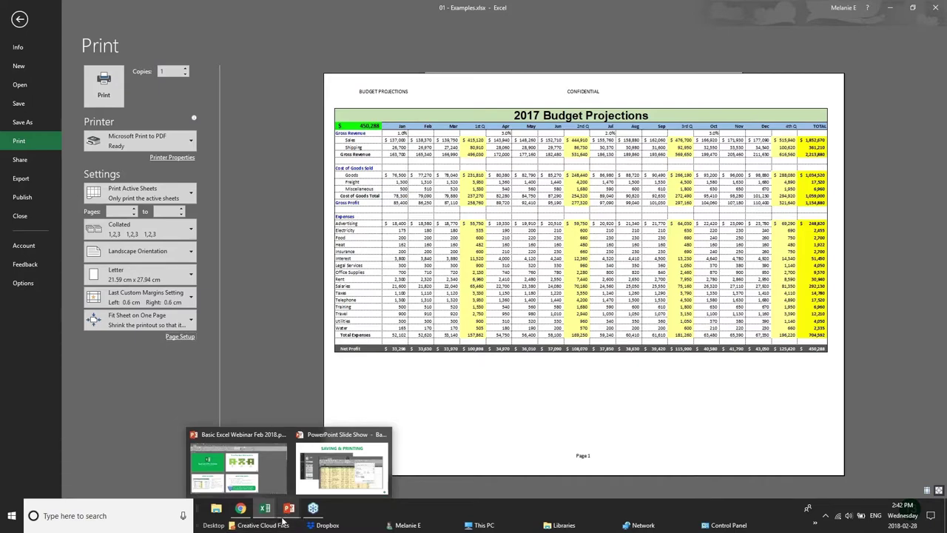
{"action": "left_click", "coordinate": [285, 514]}
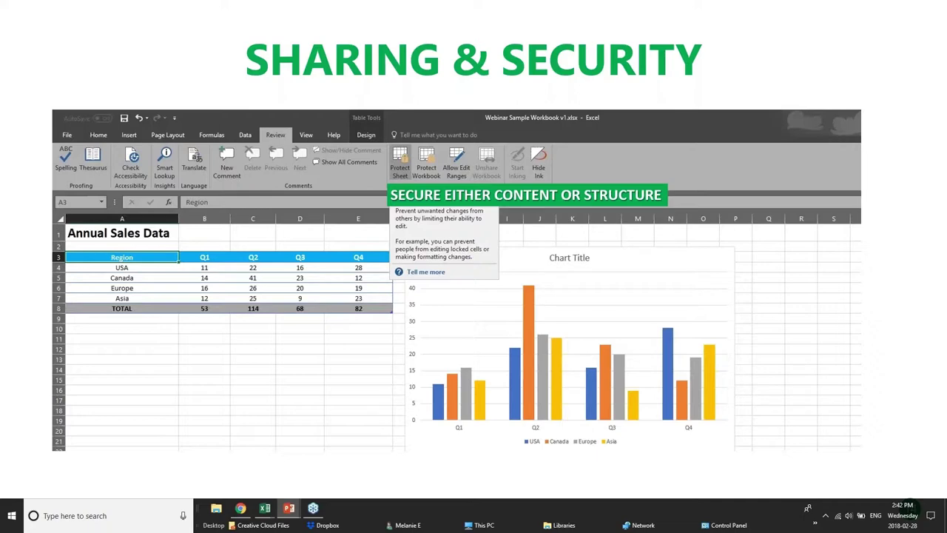
{"action": "left_click", "coordinate": [240, 507]}
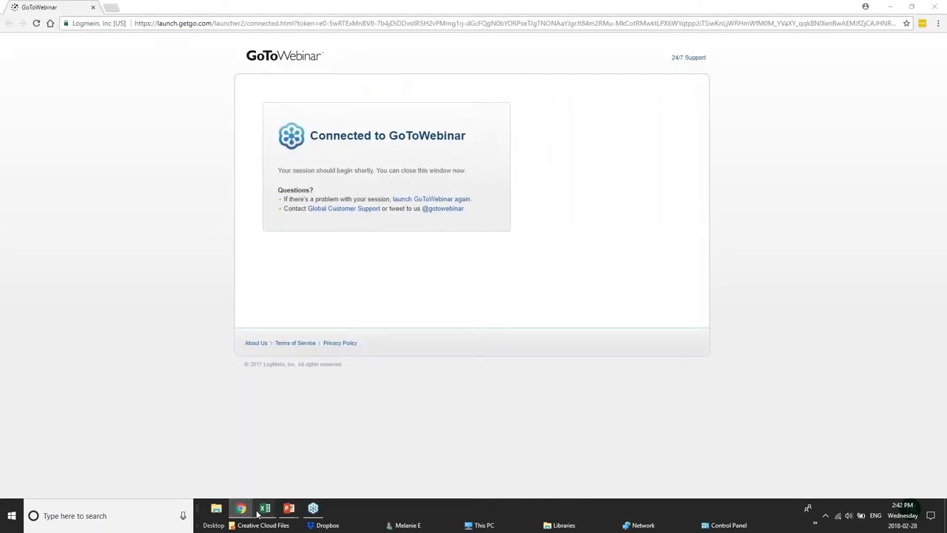
{"action": "mouse_move", "coordinate": [260, 511]}
{"action": "left_click", "coordinate": [172, 474]}
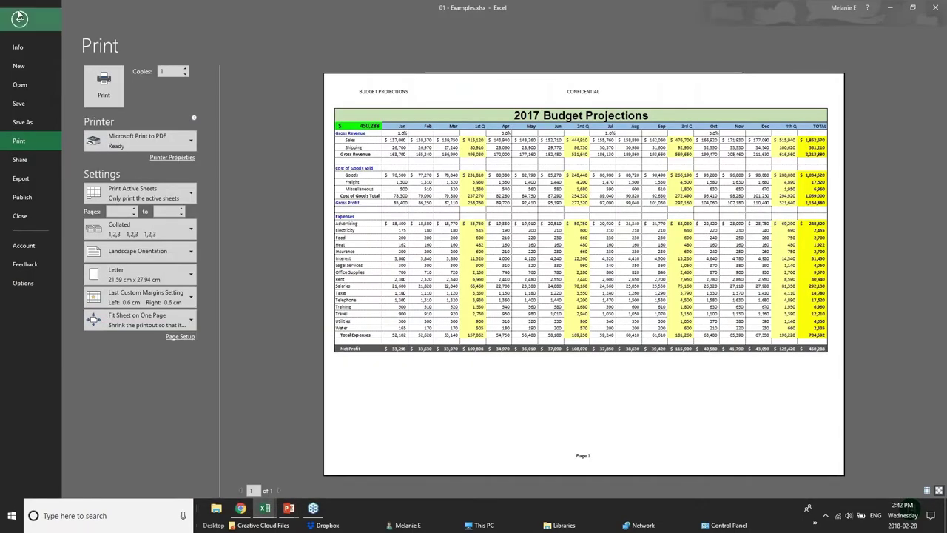
Step: Go to Save As and choose this computer's Desktop as the save location
{"action": "left_click", "coordinate": [19, 18]}
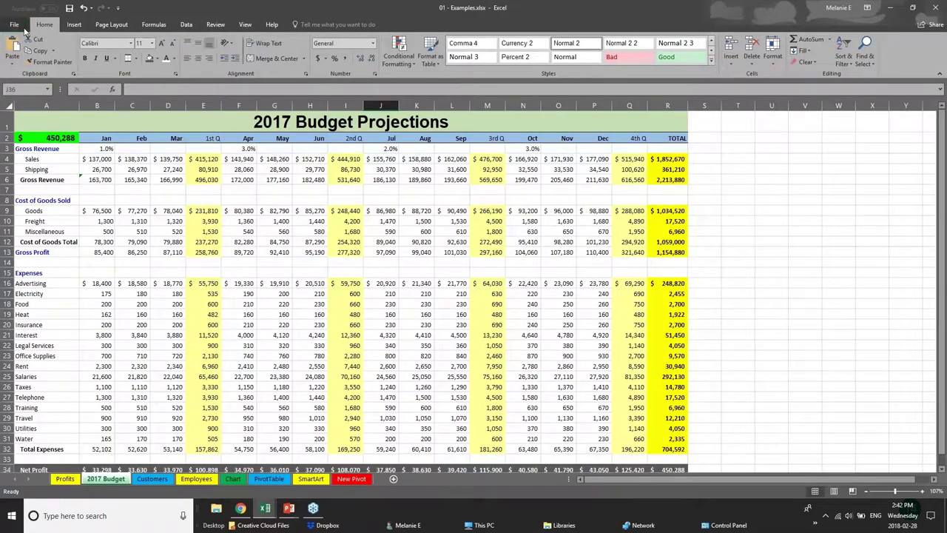
{"action": "left_click", "coordinate": [13, 23]}
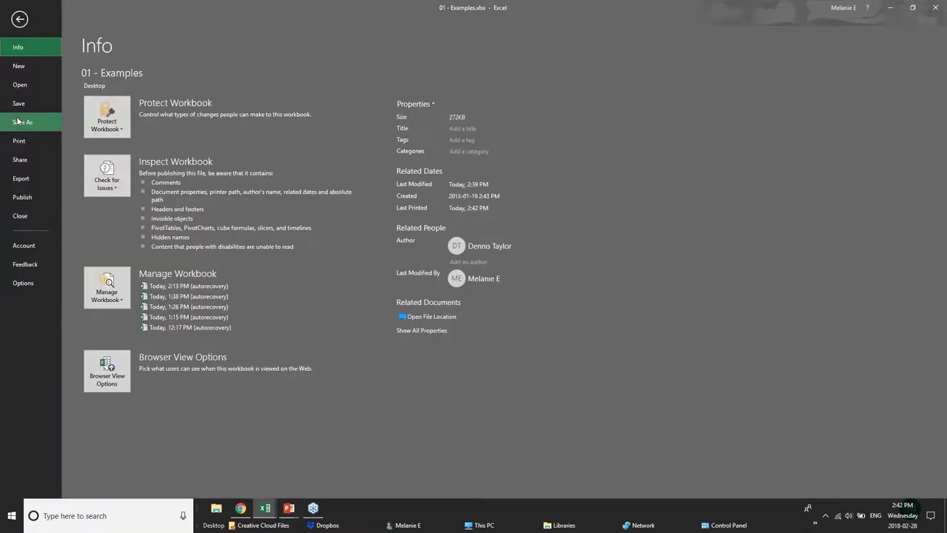
{"action": "left_click", "coordinate": [17, 121]}
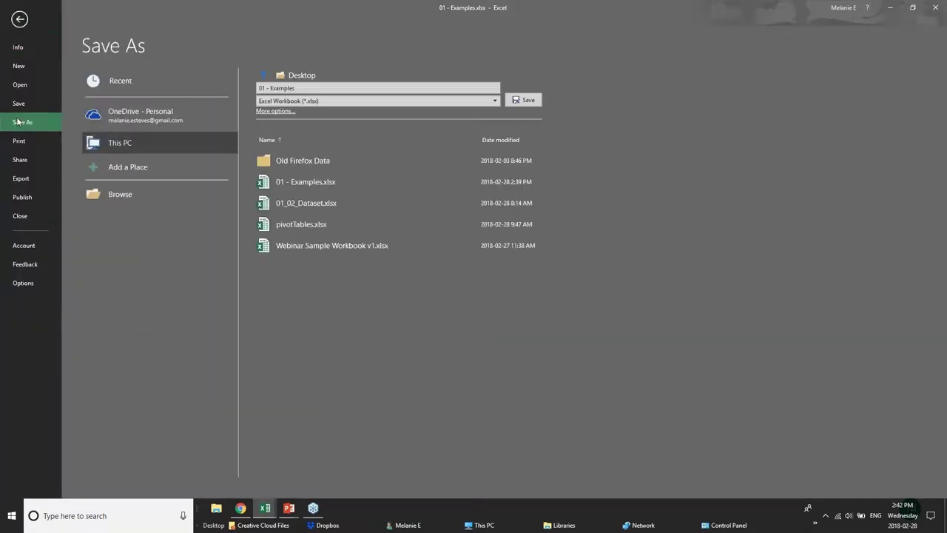
{"action": "left_click", "coordinate": [118, 119]}
{"action": "left_click", "coordinate": [127, 144]}
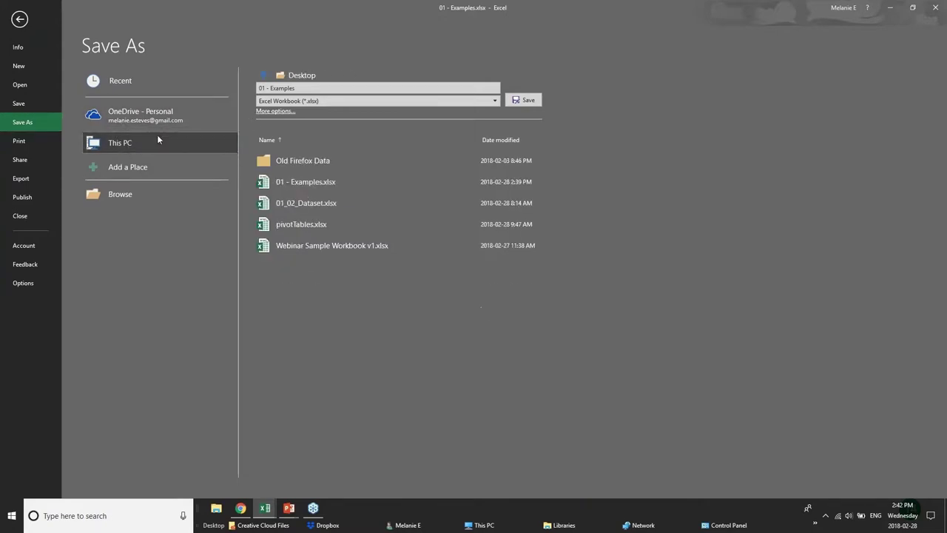
Step: Open General Options from the Save As dialog, cancel both dialogs, and return to the worksheet
{"action": "left_click", "coordinate": [269, 111]}
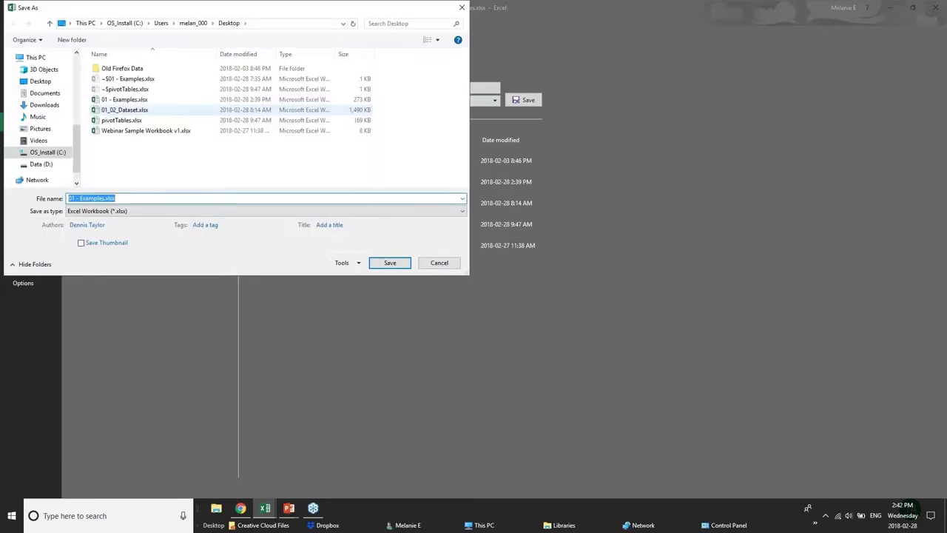
{"action": "left_click", "coordinate": [342, 263]}
{"action": "left_click", "coordinate": [365, 296]}
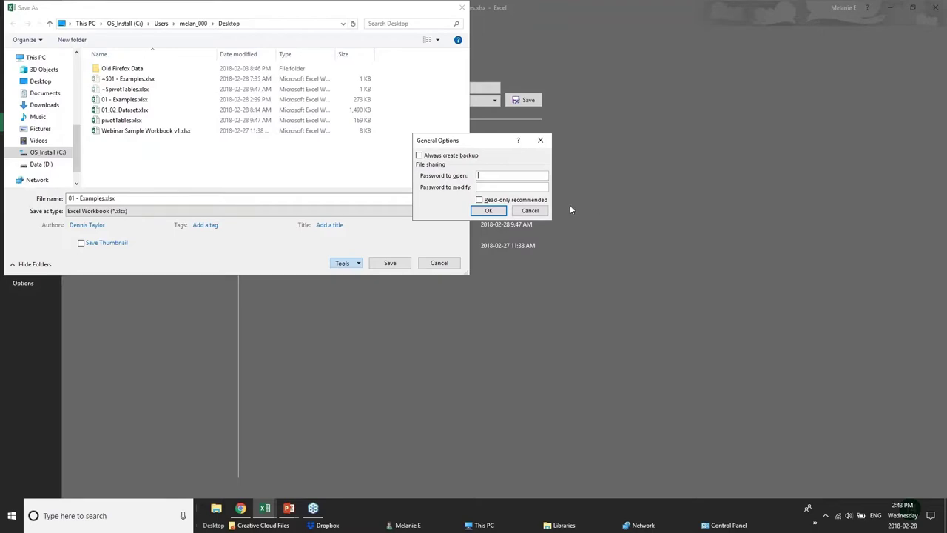
{"action": "left_click", "coordinate": [530, 211]}
{"action": "left_click", "coordinate": [438, 262]}
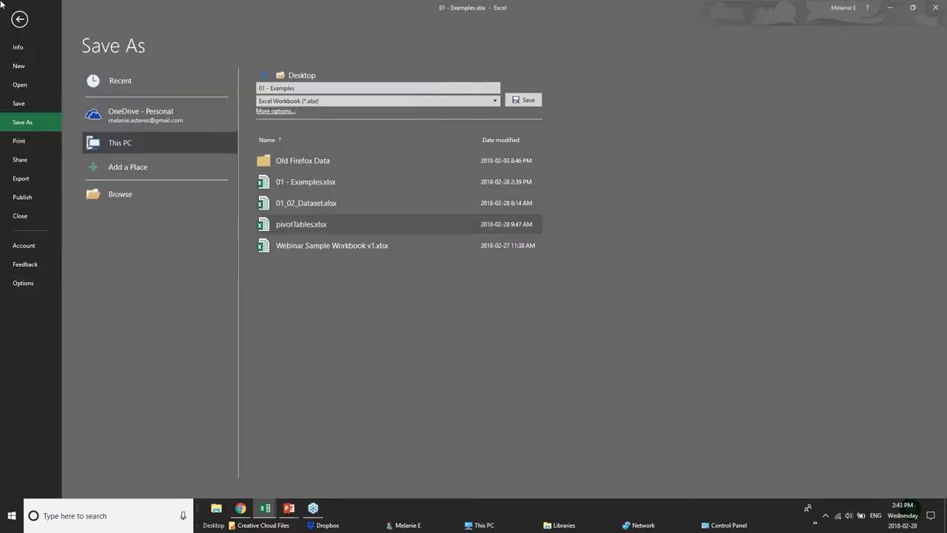
{"action": "left_click", "coordinate": [17, 20]}
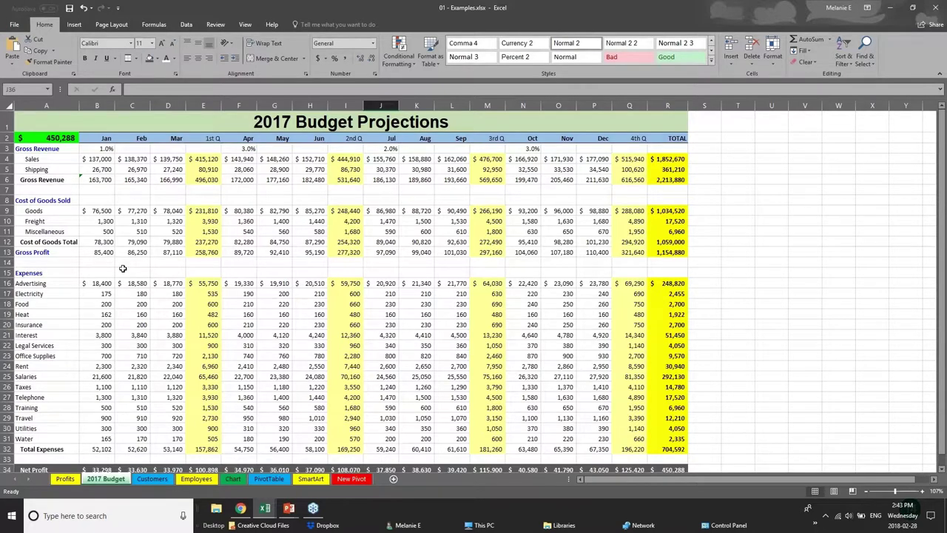
Step: Inspect cells C15, E12, E14 and the Gross Profit formula in E13 on the budget sheet
{"action": "left_click", "coordinate": [123, 270]}
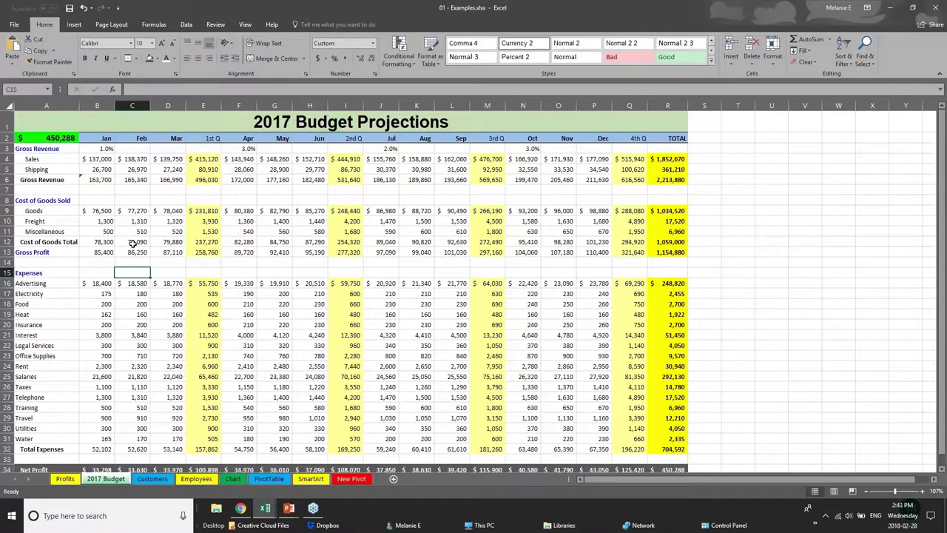
{"action": "left_click", "coordinate": [193, 238]}
{"action": "left_click", "coordinate": [209, 259]}
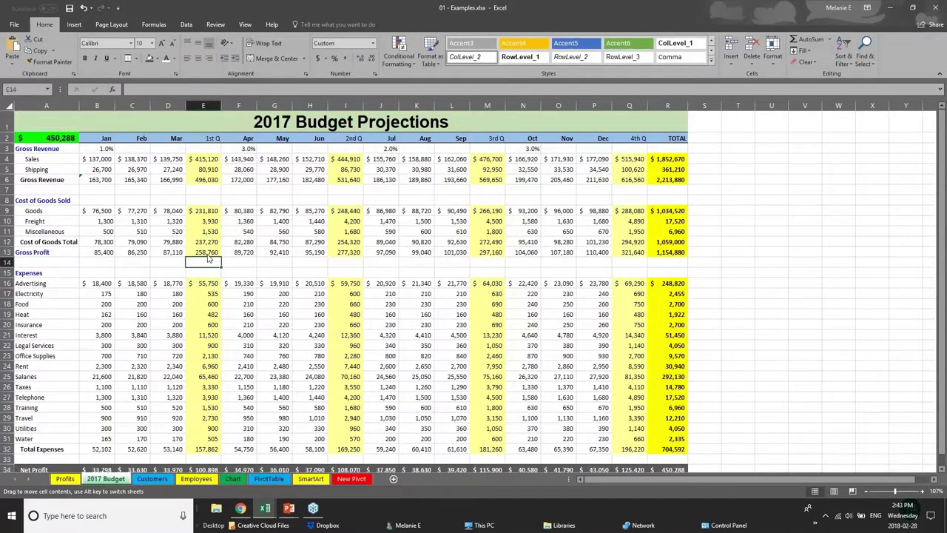
{"action": "left_click", "coordinate": [210, 250]}
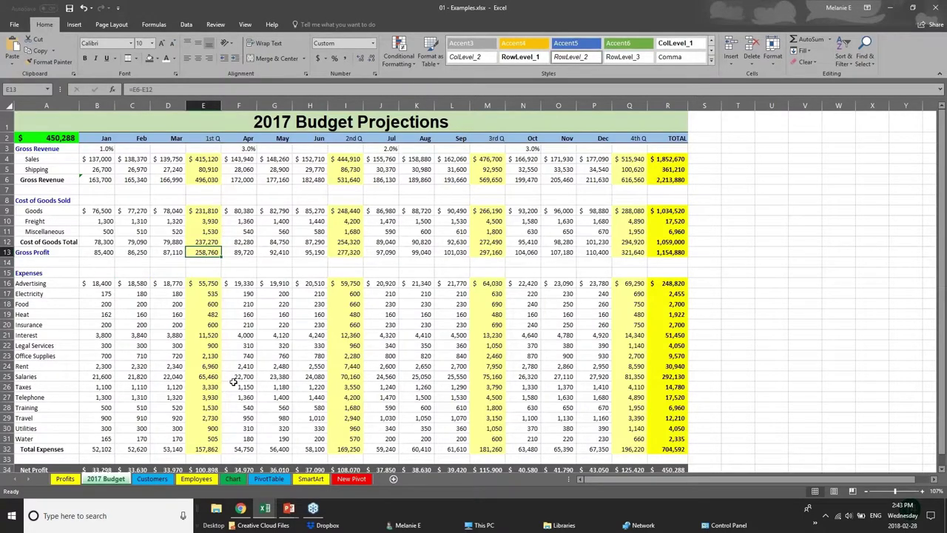
Step: On the Employees sheet, inspect Salary in H2 and the New Salary formulas in J2 and J4
{"action": "left_click", "coordinate": [143, 481]}
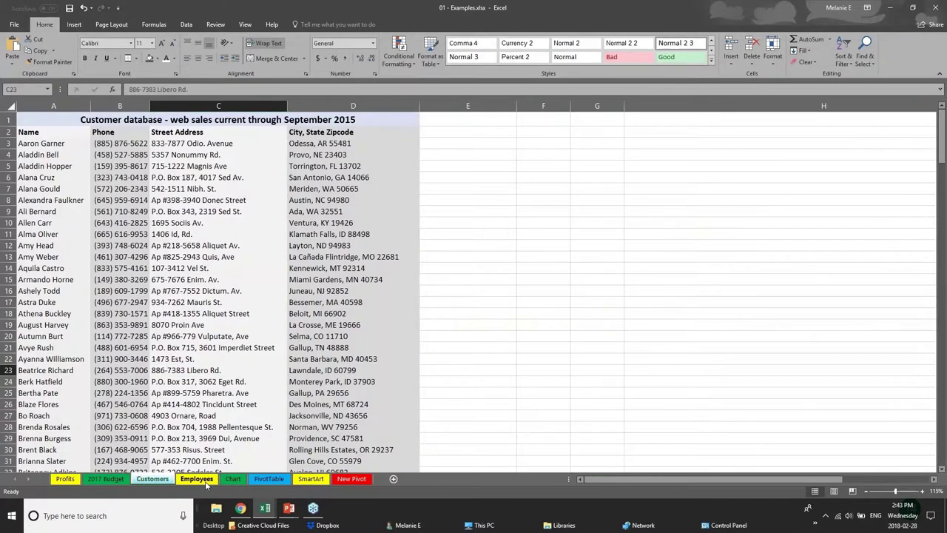
{"action": "left_click", "coordinate": [197, 479]}
{"action": "scroll", "coordinate": [202, 315], "scroll_direction": "up", "scroll_amount": 1}
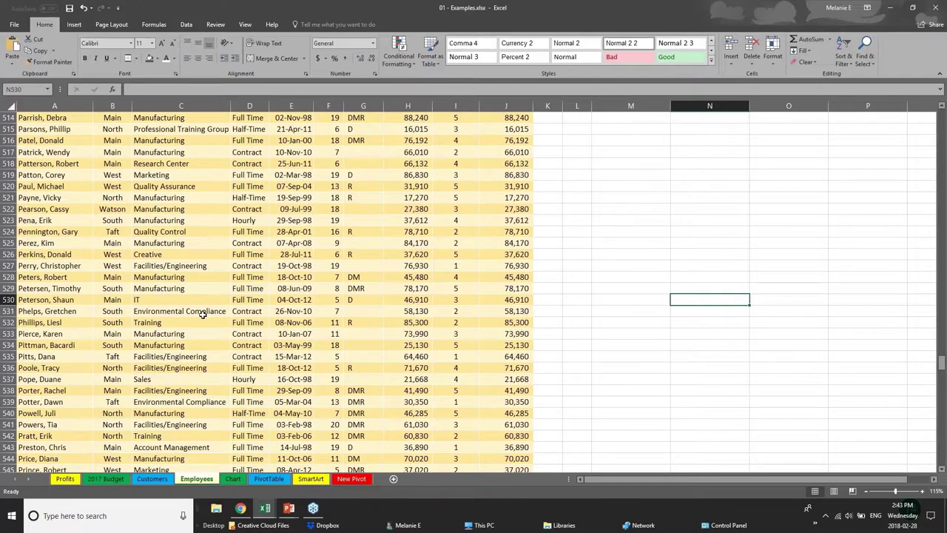
{"action": "left_click_drag", "start_coordinate": [941, 361], "coordinate": [941, 111]}
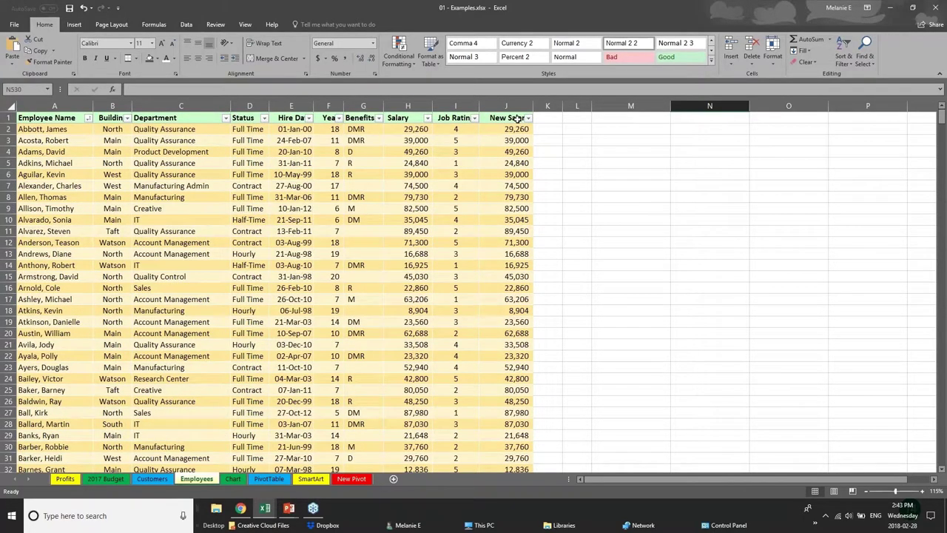
{"action": "left_click", "coordinate": [407, 129]}
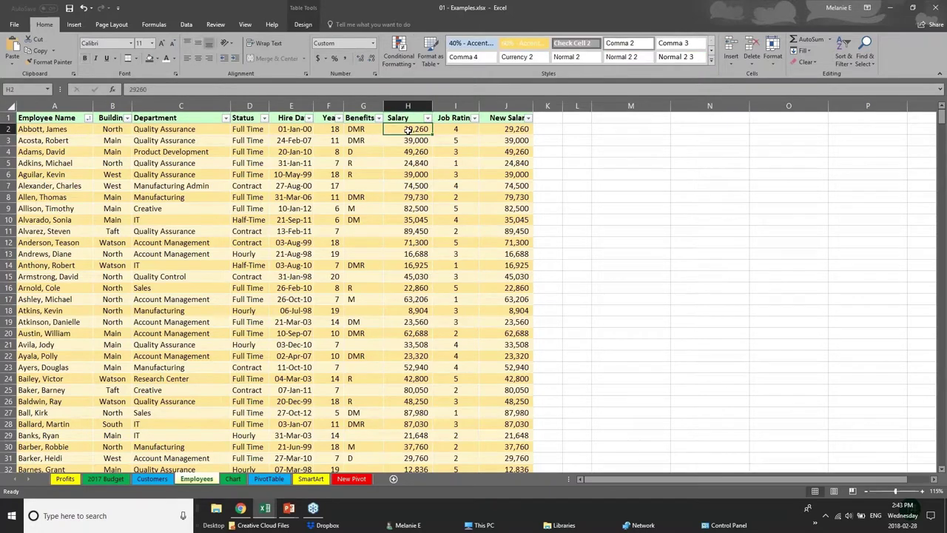
{"action": "left_click", "coordinate": [517, 130]}
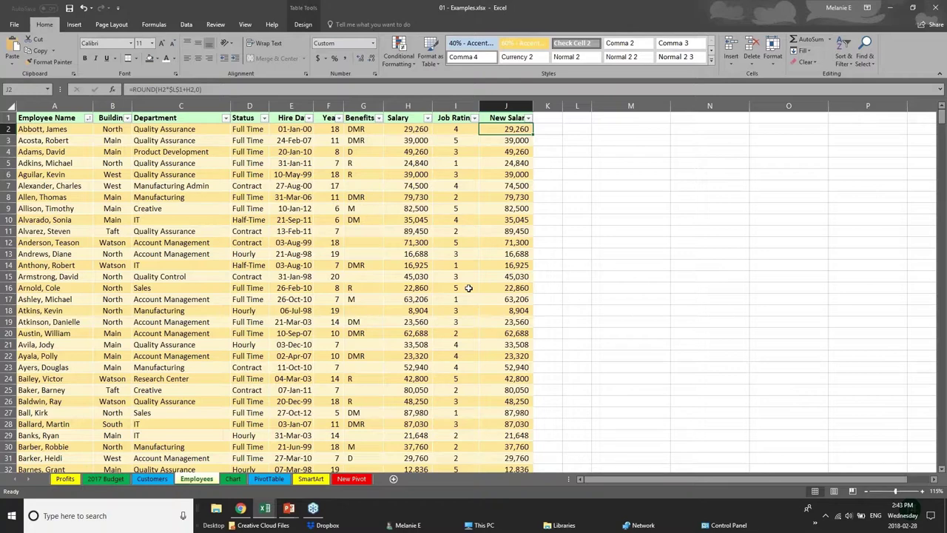
{"action": "left_click", "coordinate": [314, 333]}
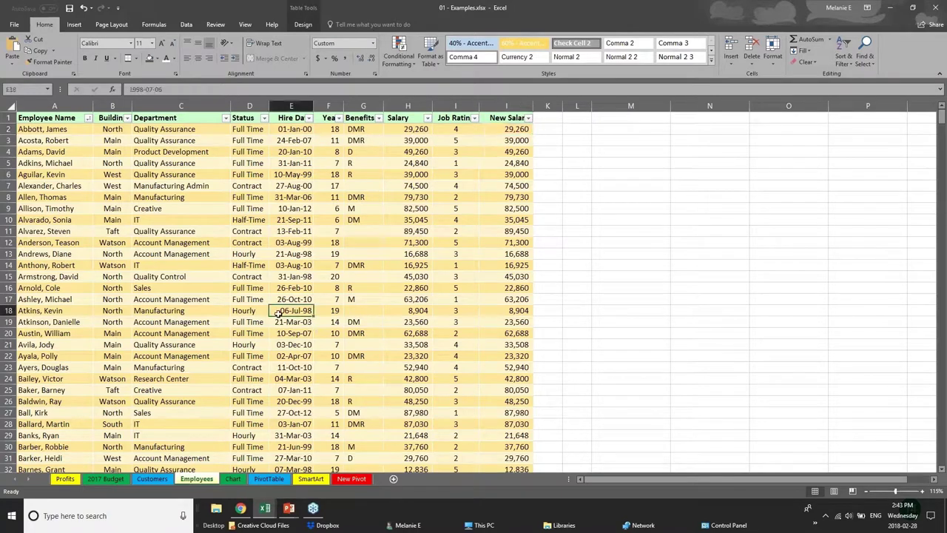
{"action": "left_click", "coordinate": [499, 118]}
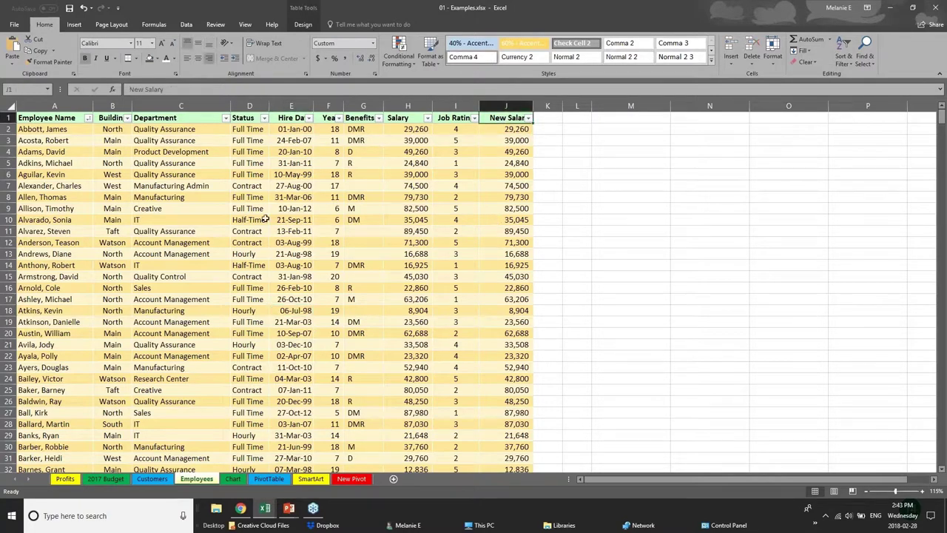
{"action": "left_click", "coordinate": [524, 130]}
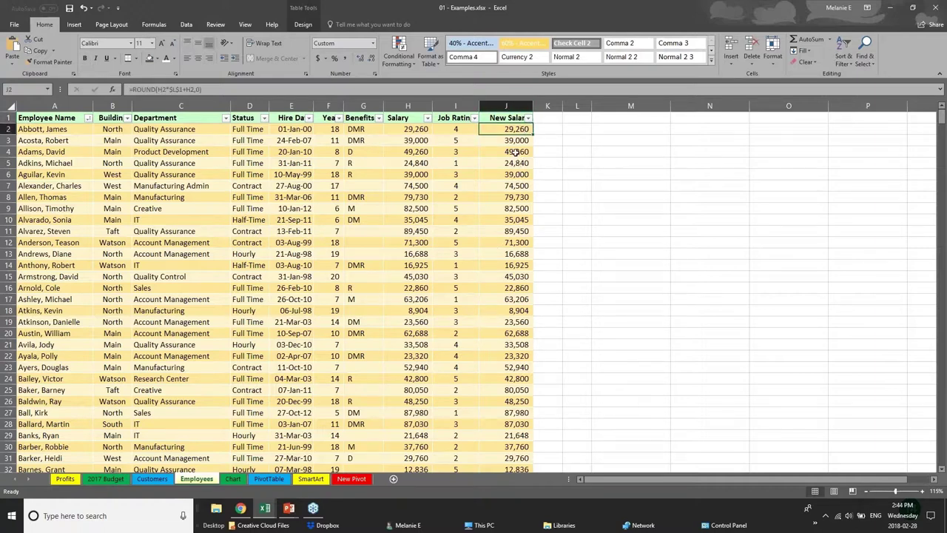
{"action": "left_click", "coordinate": [517, 149]}
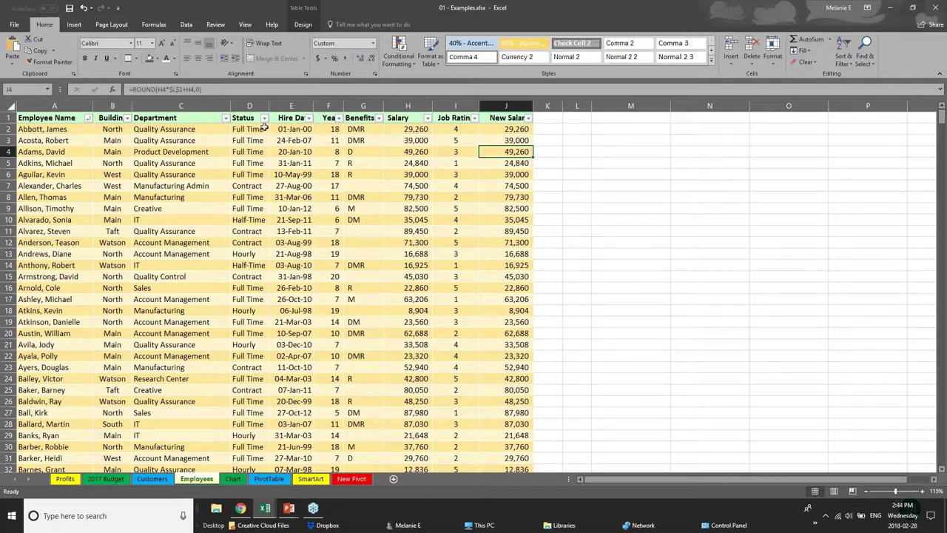
{"action": "left_click", "coordinate": [215, 24]}
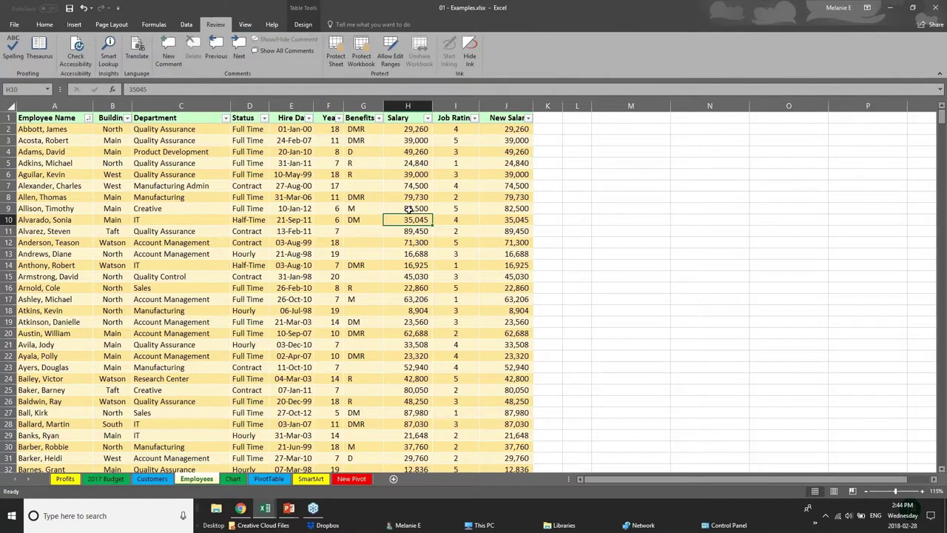
Step: Select all of column H, the Salary column, on the Employees sheet
{"action": "left_click", "coordinate": [408, 129]}
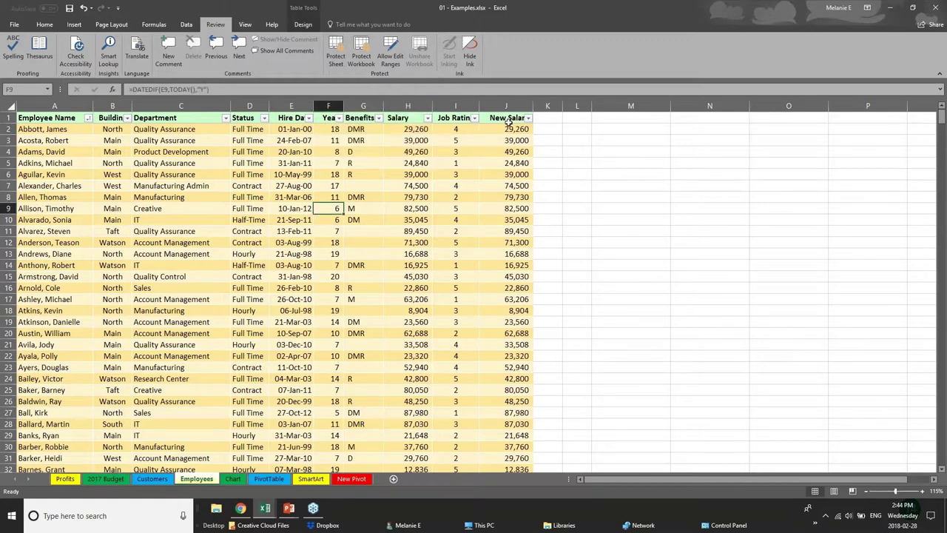
{"action": "left_click_drag", "start_coordinate": [513, 120], "coordinate": [539, 244]}
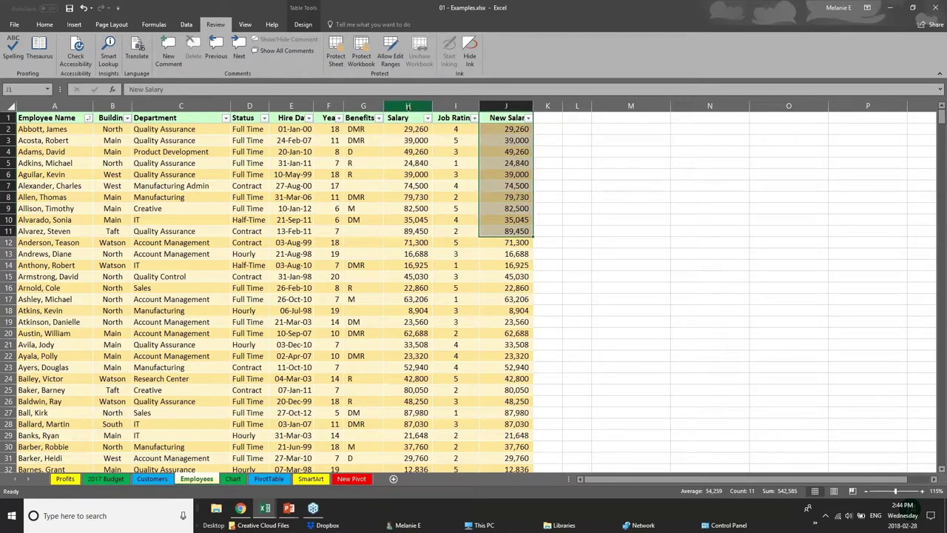
{"action": "left_click", "coordinate": [407, 106]}
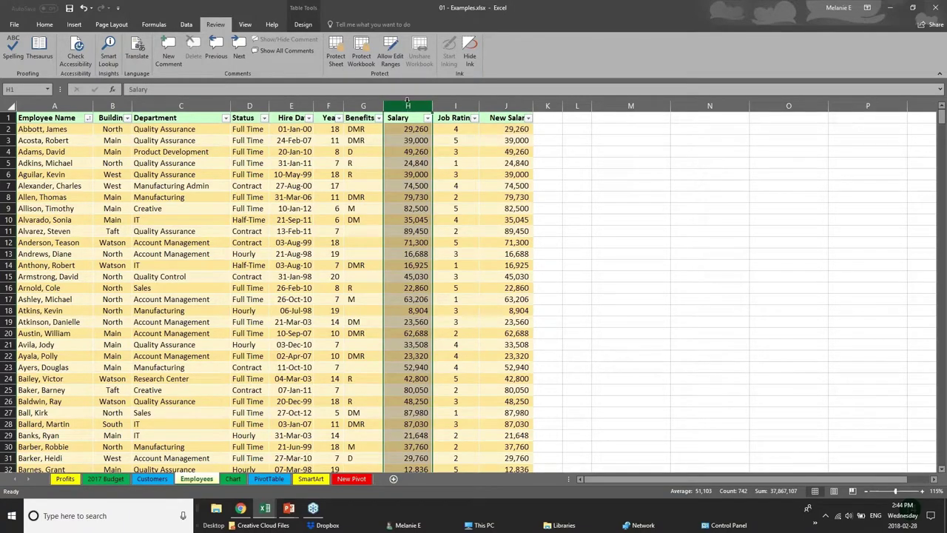
{"action": "left_click", "coordinate": [335, 57]}
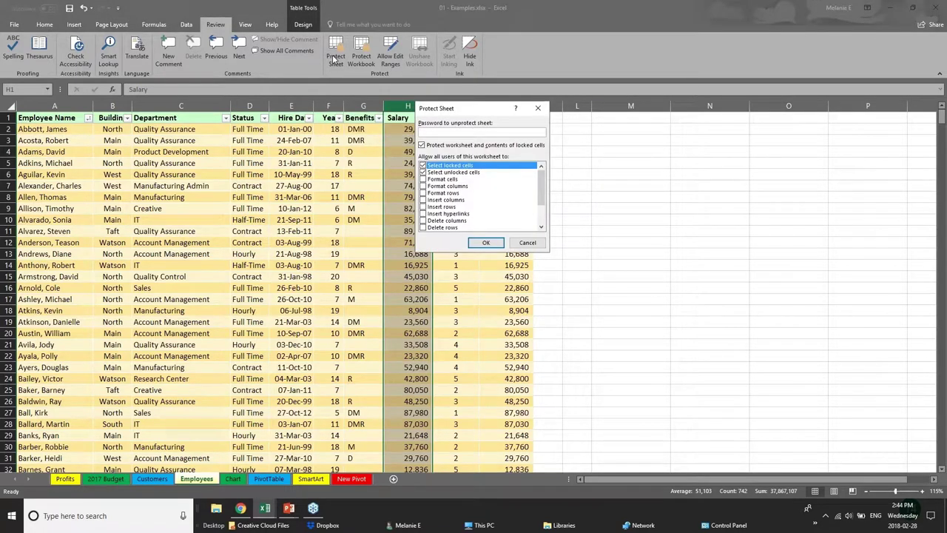
{"action": "type", "text": "pa"}
{"action": "left_click", "coordinate": [520, 240]}
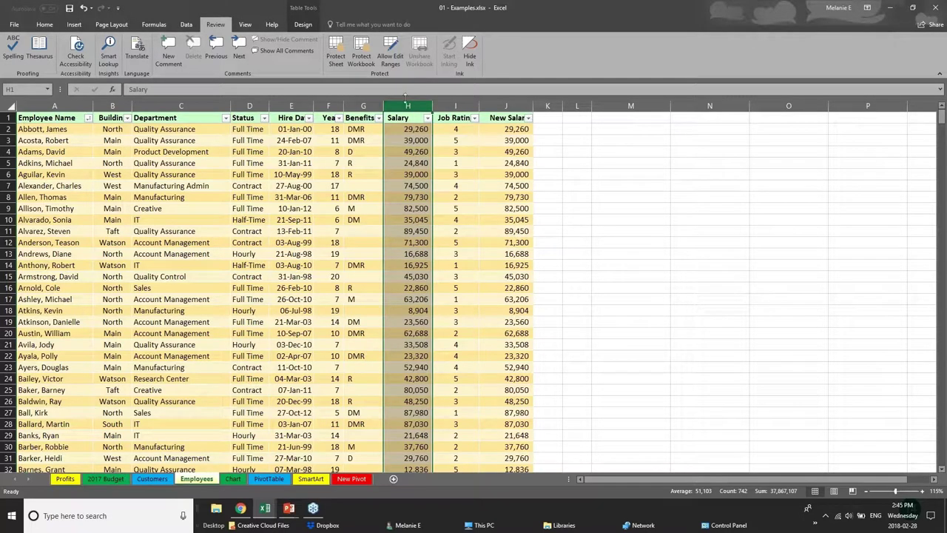
{"action": "left_click", "coordinate": [277, 397]}
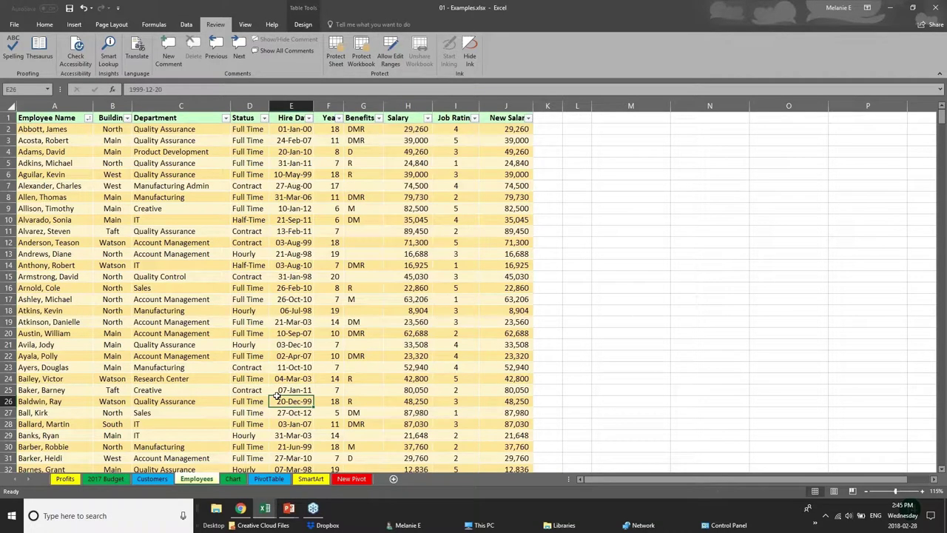
{"action": "left_click", "coordinate": [338, 66]}
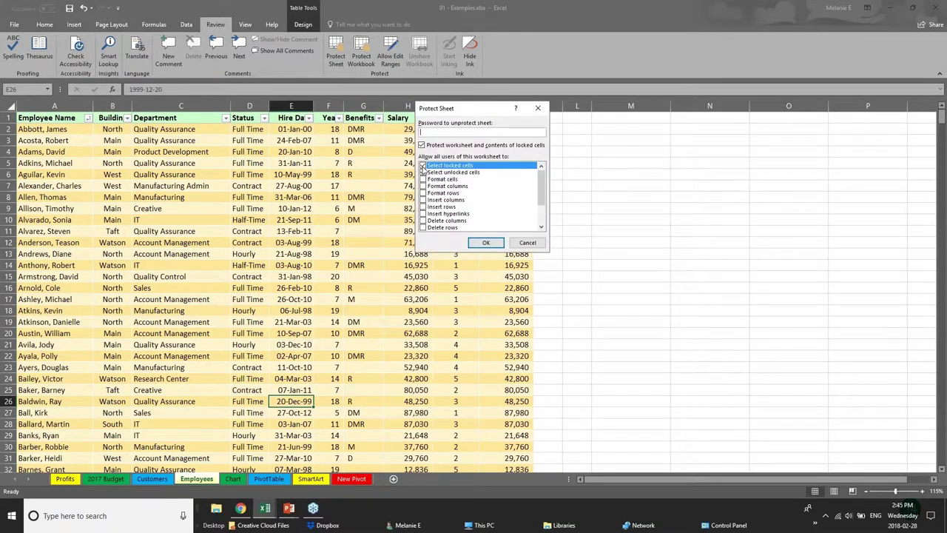
{"action": "type", "text": "pa"}
{"action": "left_click", "coordinate": [423, 166]}
{"action": "left_click_drag", "start_coordinate": [540, 195], "coordinate": [541, 218]}
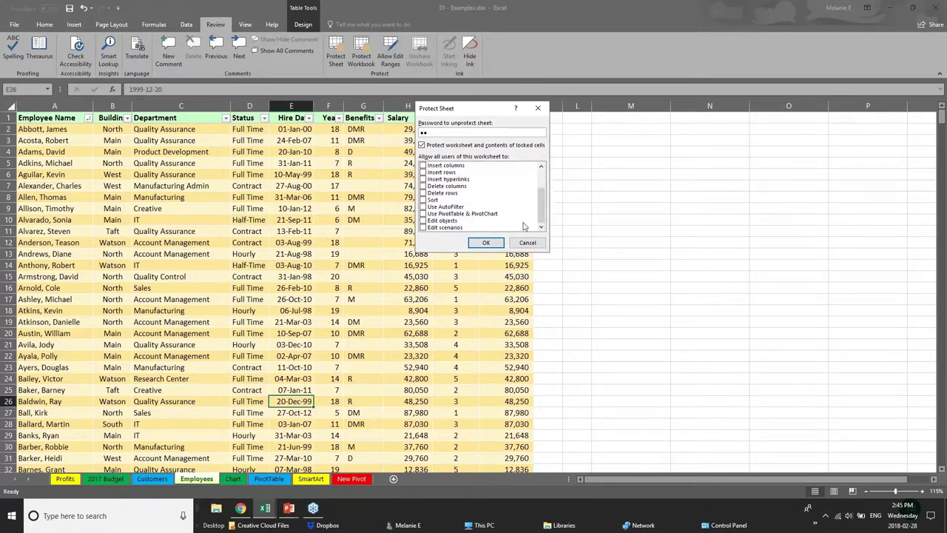
{"action": "left_click", "coordinate": [423, 220]}
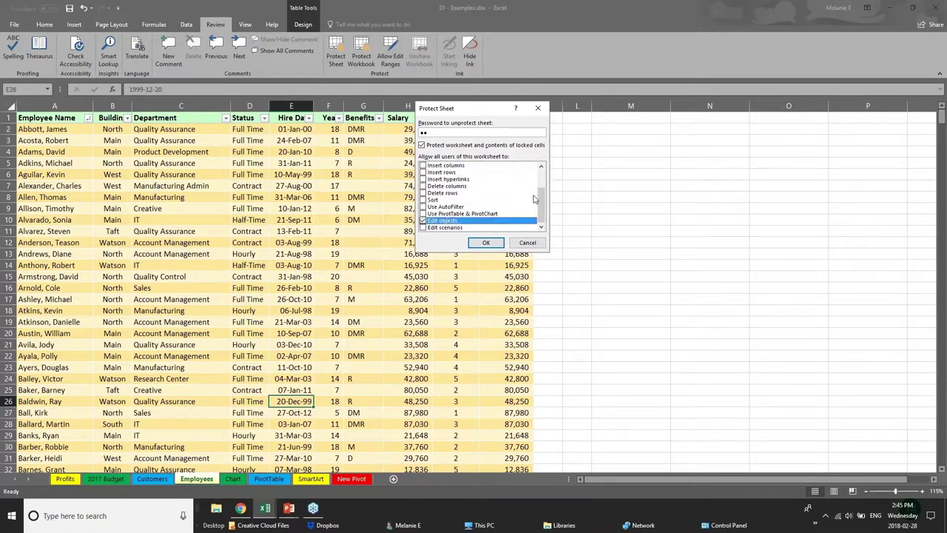
{"action": "left_click_drag", "start_coordinate": [541, 215], "coordinate": [530, 178]}
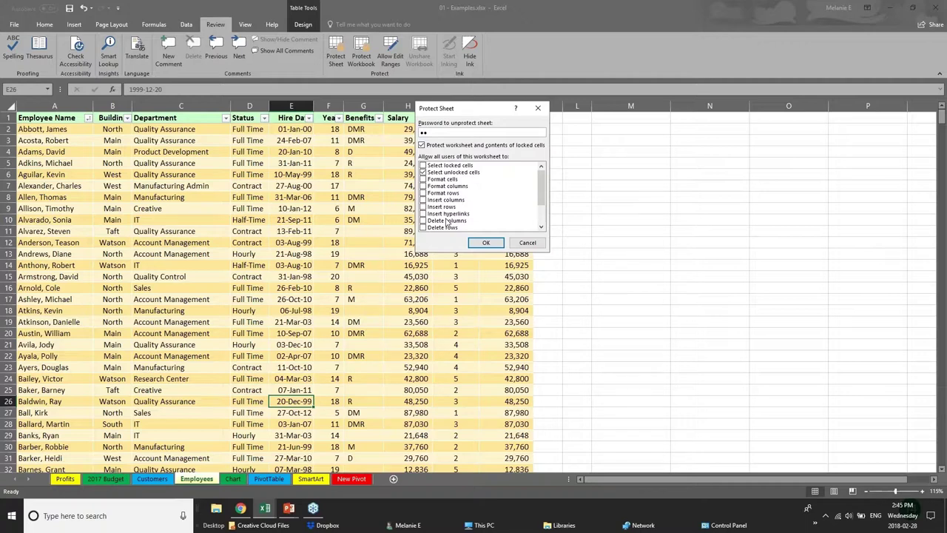
{"action": "left_click", "coordinate": [516, 243]}
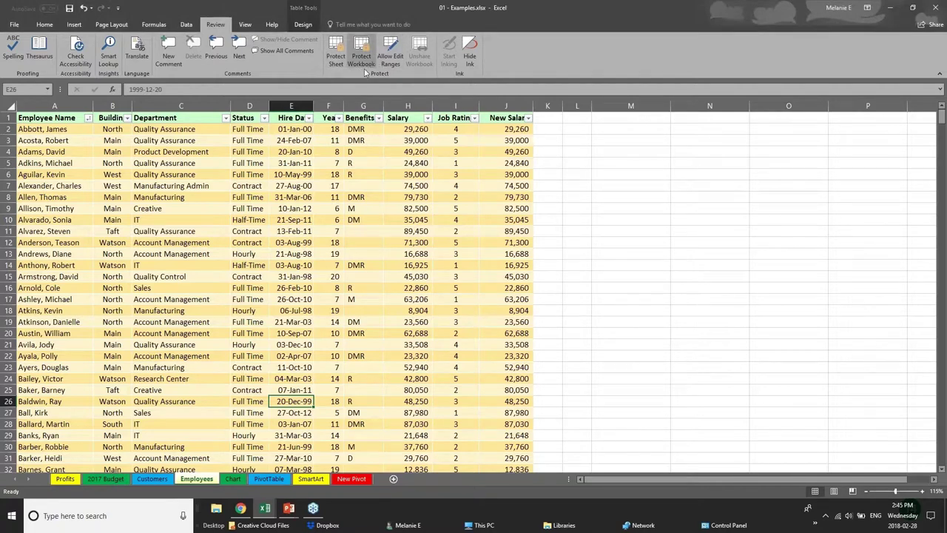
{"action": "left_click", "coordinate": [411, 219]}
{"action": "left_click", "coordinate": [401, 176]}
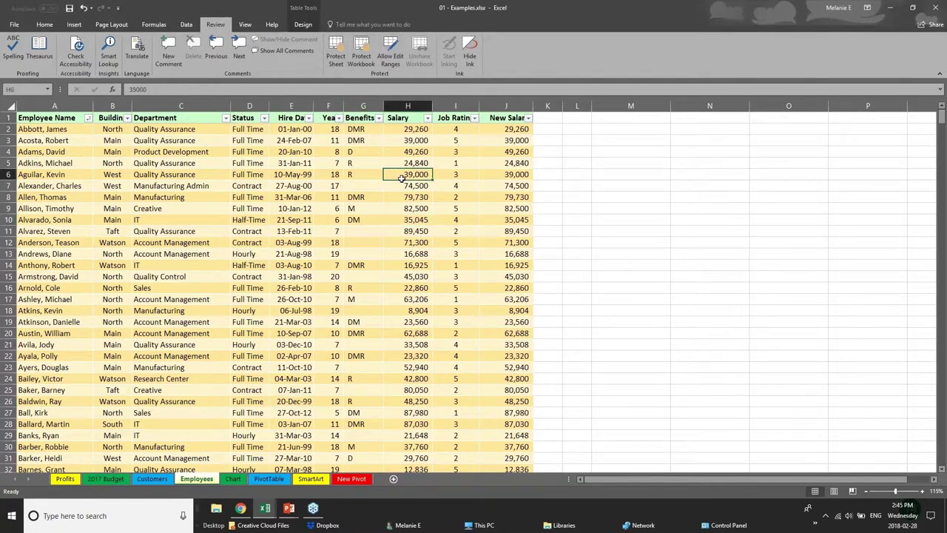
{"action": "left_click", "coordinate": [362, 59]}
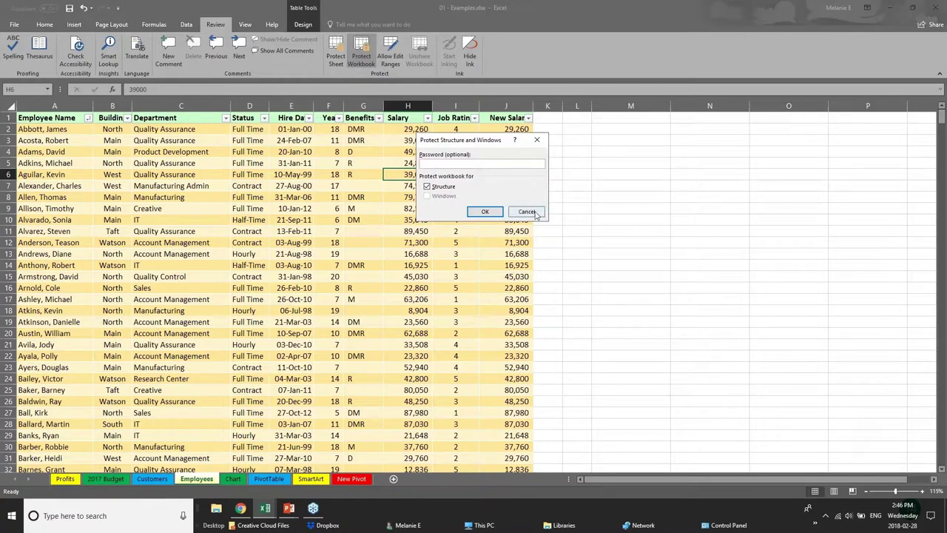
{"action": "left_click", "coordinate": [531, 213]}
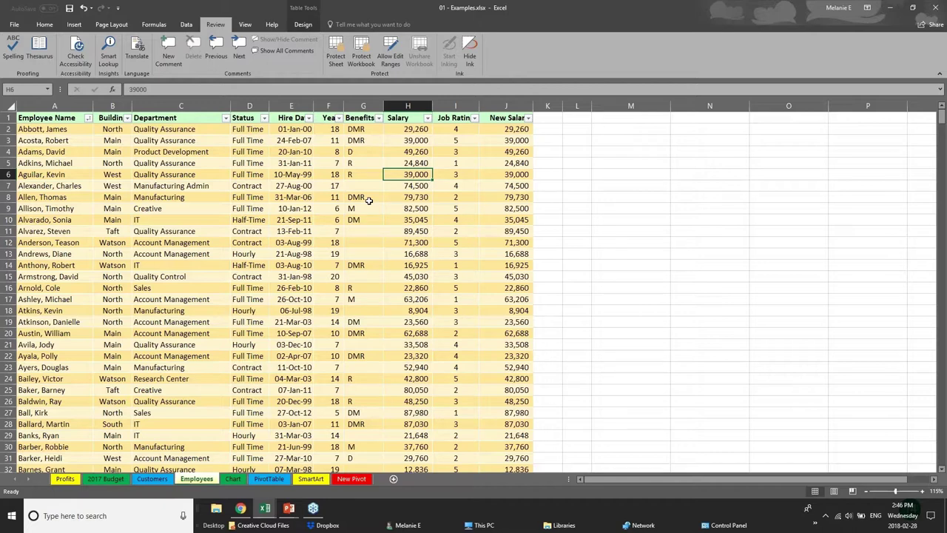
Step: Hide the Salary column H
{"action": "left_click", "coordinate": [290, 106]}
{"action": "left_click", "coordinate": [328, 106]}
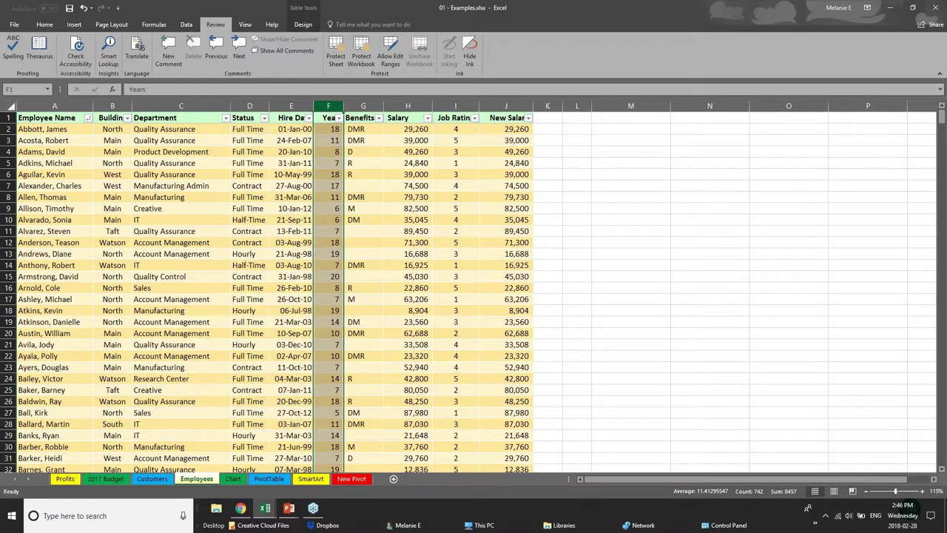
{"action": "left_click", "coordinate": [410, 106]}
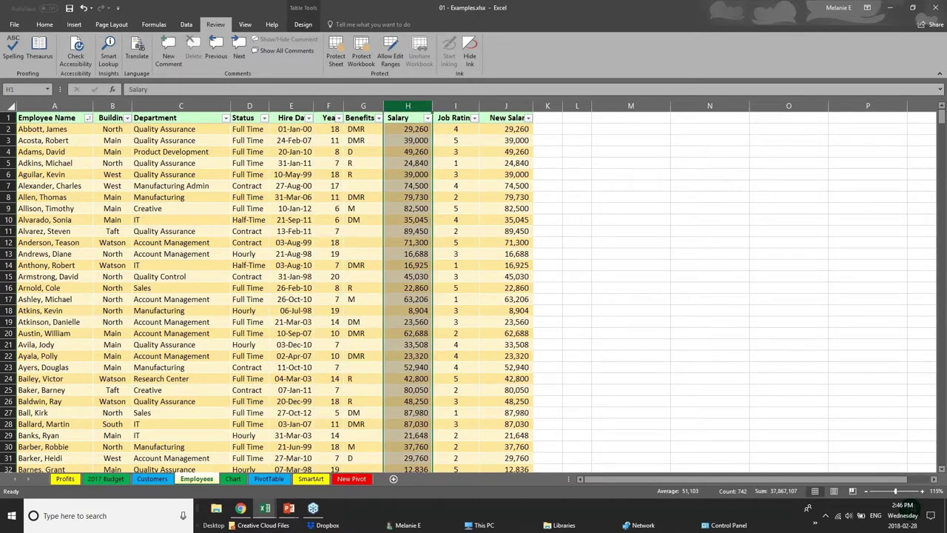
{"action": "right_click", "coordinate": [412, 108]}
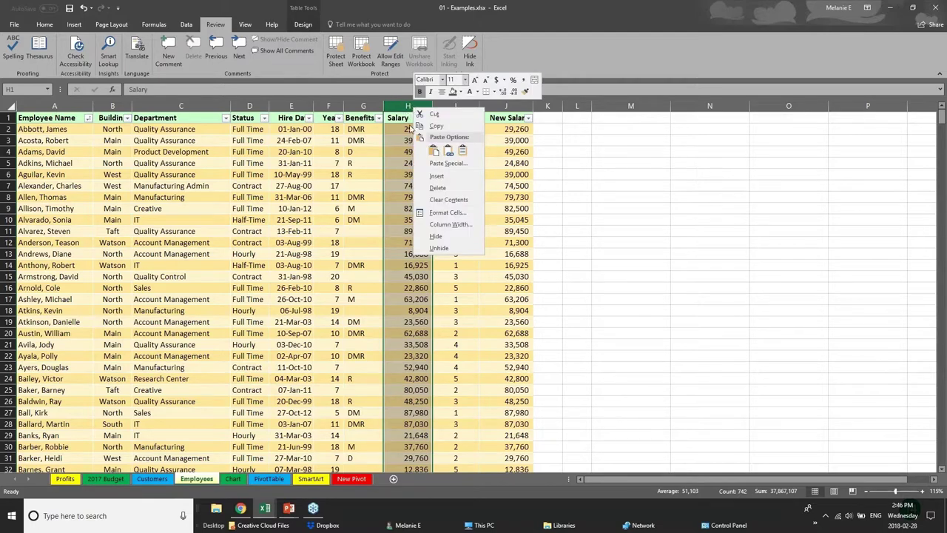
{"action": "left_click", "coordinate": [438, 236]}
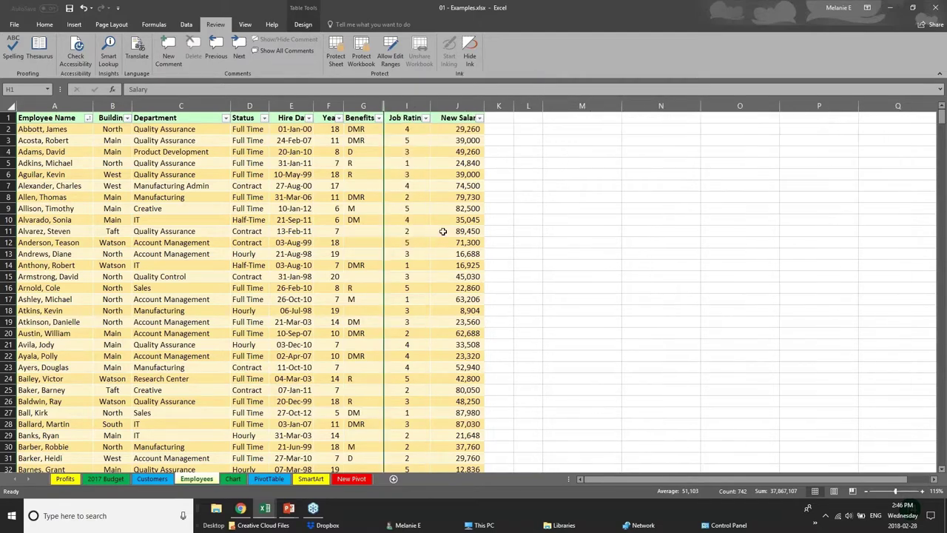
Step: Hide the New Salary column J
{"action": "left_click", "coordinate": [457, 105]}
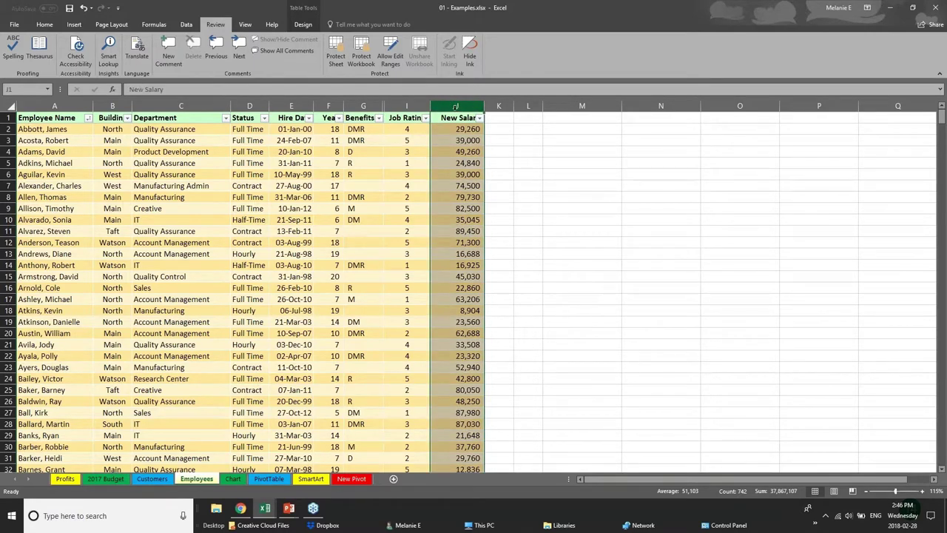
{"action": "right_click", "coordinate": [454, 106]}
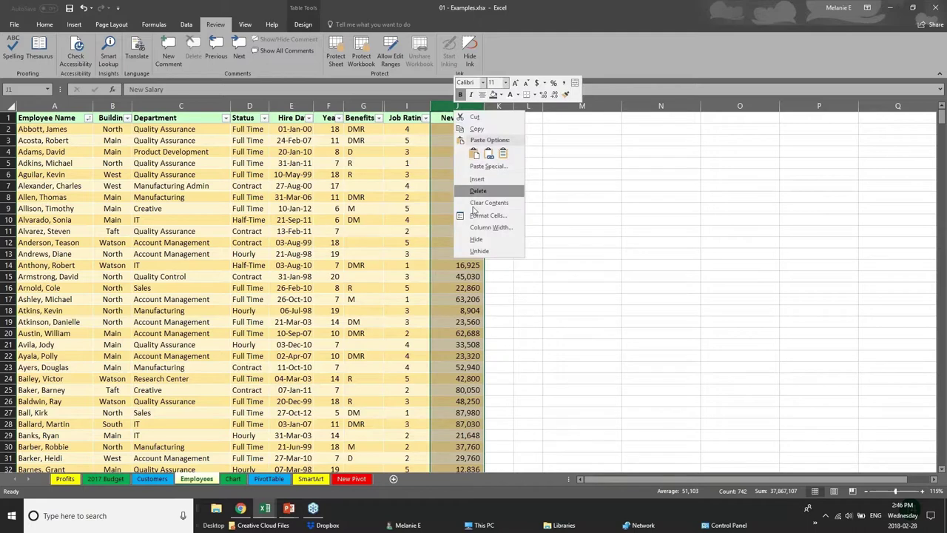
{"action": "left_click", "coordinate": [479, 239]}
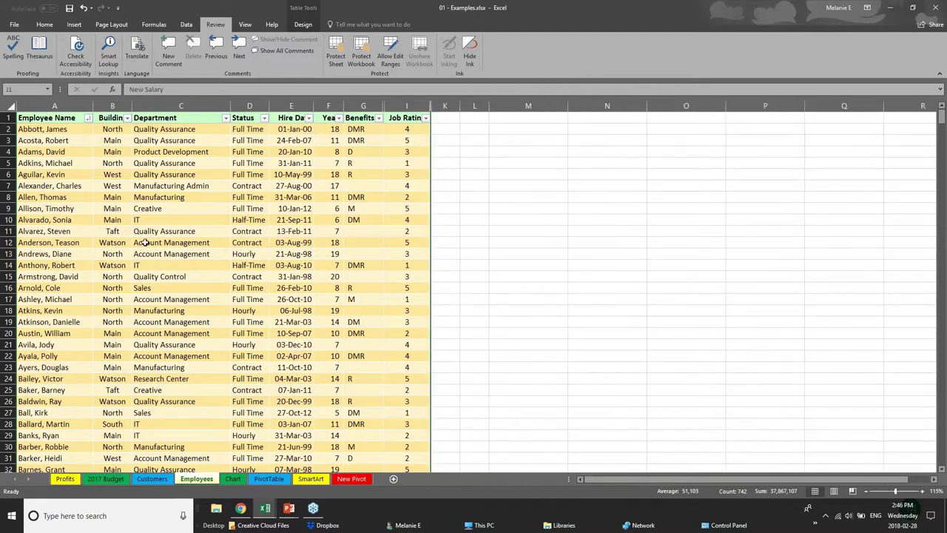
Step: Protect the workbook structure with a password, entering it twice to confirm
{"action": "left_click", "coordinate": [365, 49]}
{"action": "type", "text": "••"}
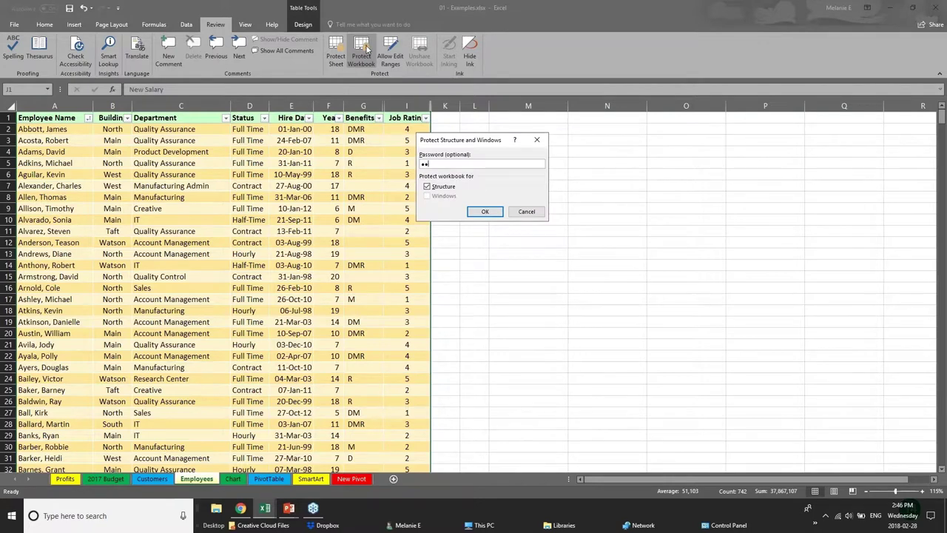
{"action": "key", "text": "Return"}
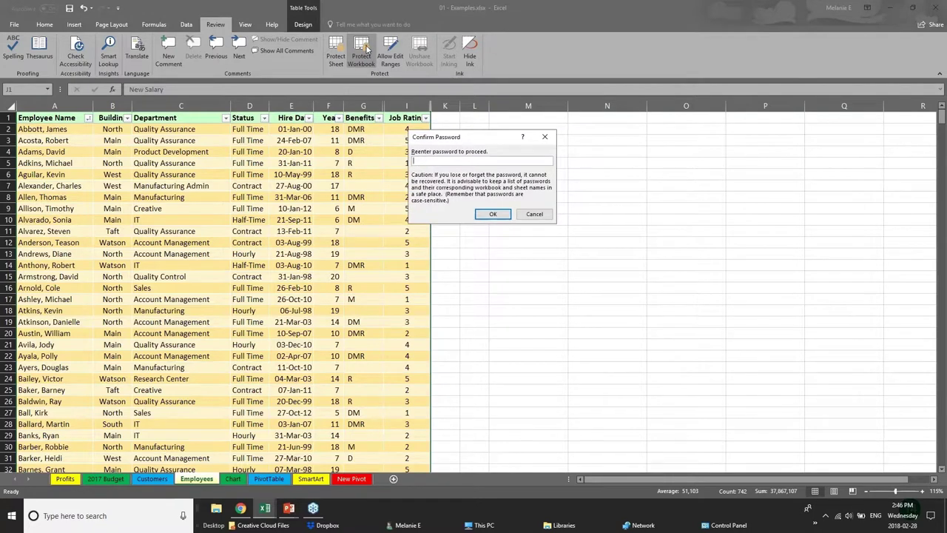
{"action": "type", "text": "••"}
{"action": "key", "text": "Return"}
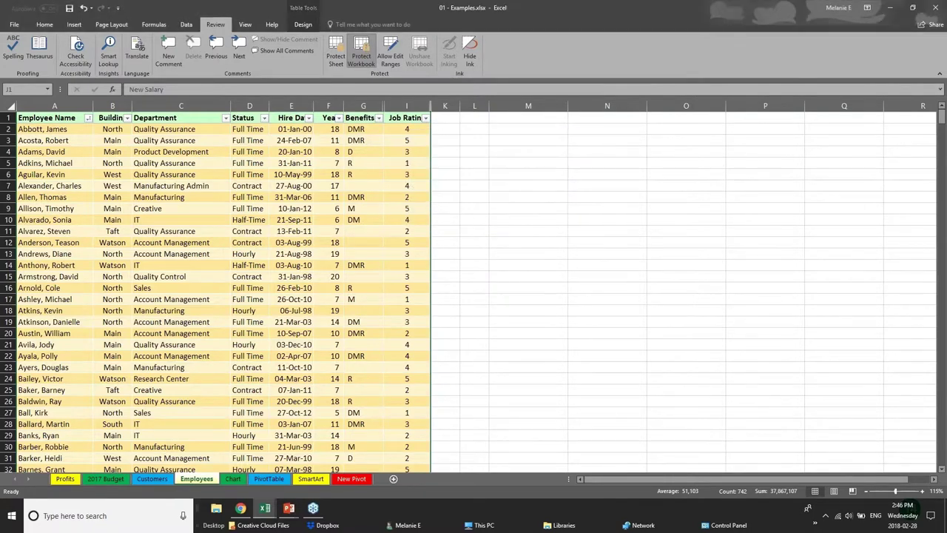
Step: Select cells in the Benefits, Building, Department, Status and Hire Date columns
{"action": "left_click", "coordinate": [326, 198]}
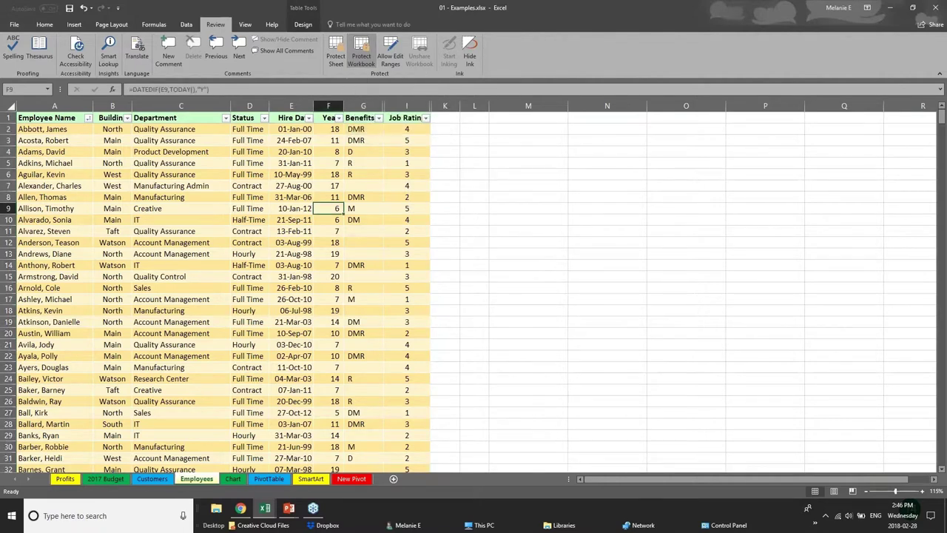
{"action": "left_click", "coordinate": [366, 196]}
{"action": "left_click", "coordinate": [117, 174]}
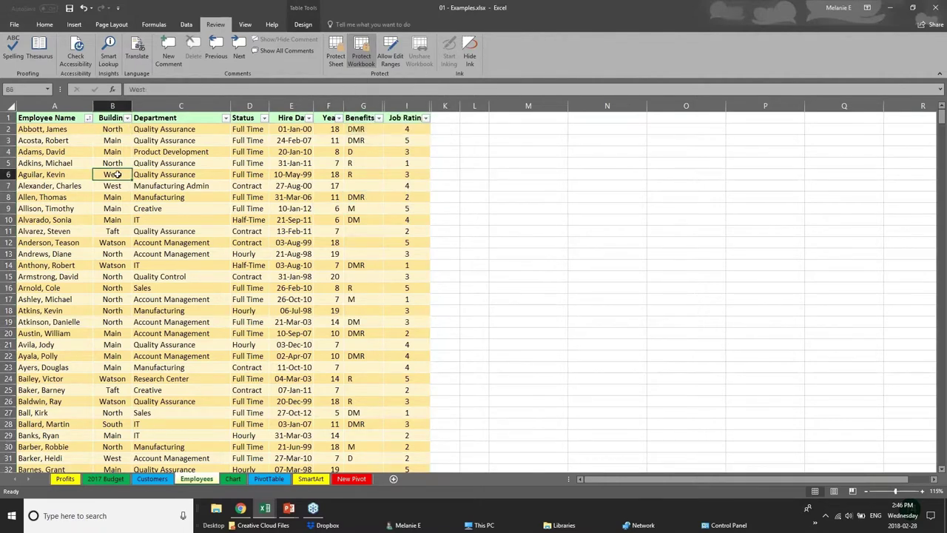
{"action": "left_click", "coordinate": [138, 265]}
{"action": "left_click", "coordinate": [279, 275]}
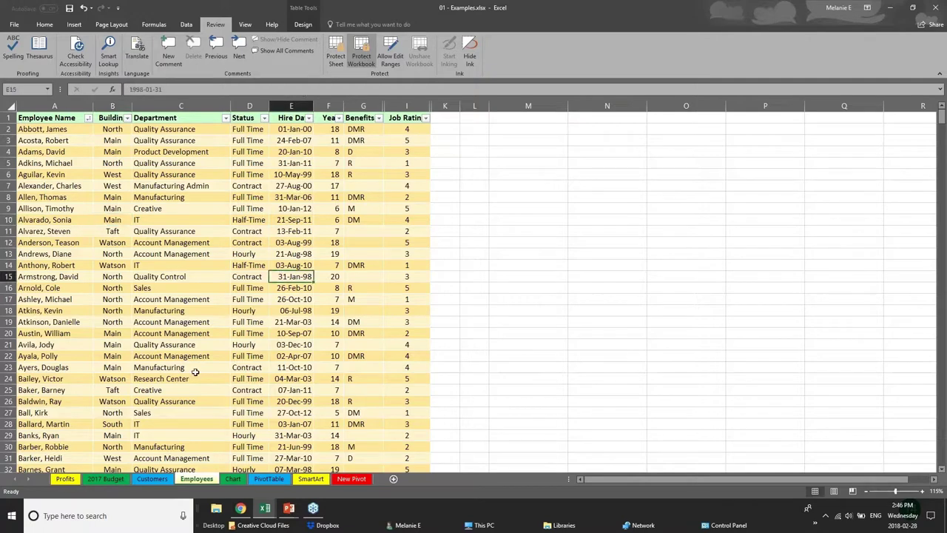
{"action": "left_click", "coordinate": [363, 105]}
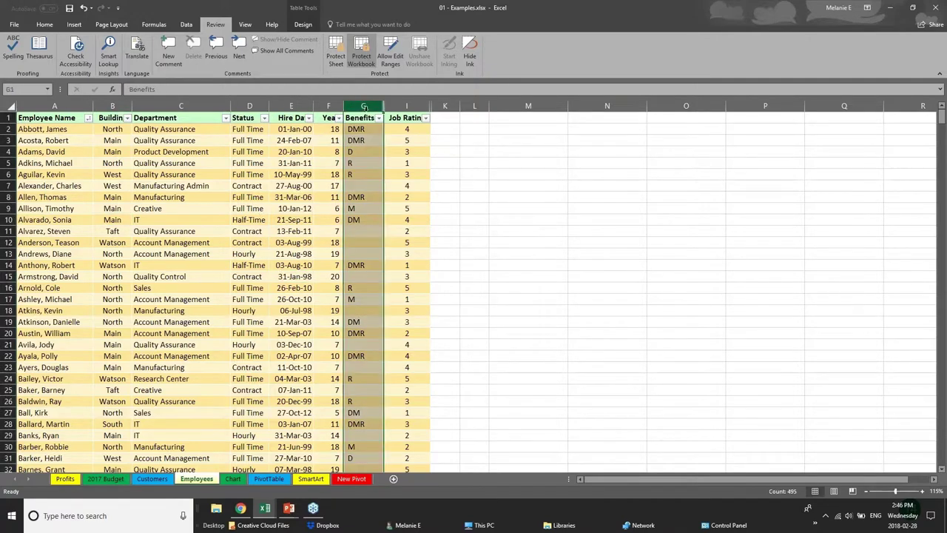
{"action": "left_click", "coordinate": [164, 175]}
{"action": "left_click", "coordinate": [247, 208]}
{"action": "left_click", "coordinate": [164, 243]}
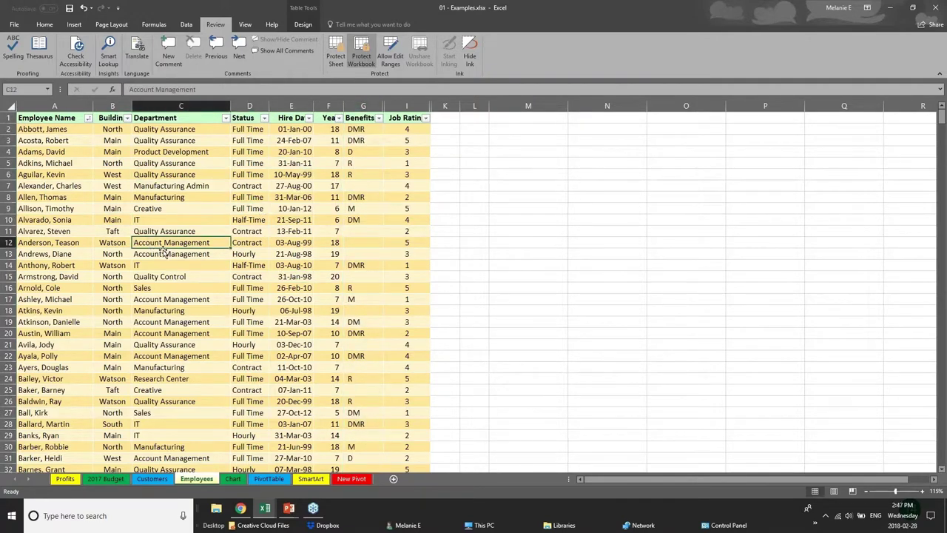
{"action": "scroll", "coordinate": [163, 250], "scroll_direction": "down", "scroll_amount": 6}
{"action": "scroll", "coordinate": [178, 185], "scroll_direction": "up", "scroll_amount": 10}
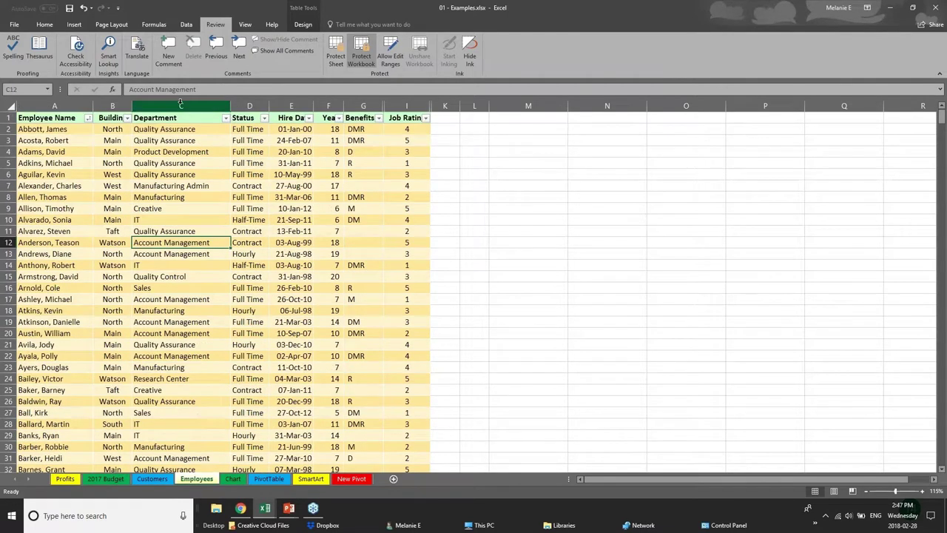
Step: Check the column header menus, including trying to unhide the hidden Salary column
{"action": "right_click", "coordinate": [180, 103]}
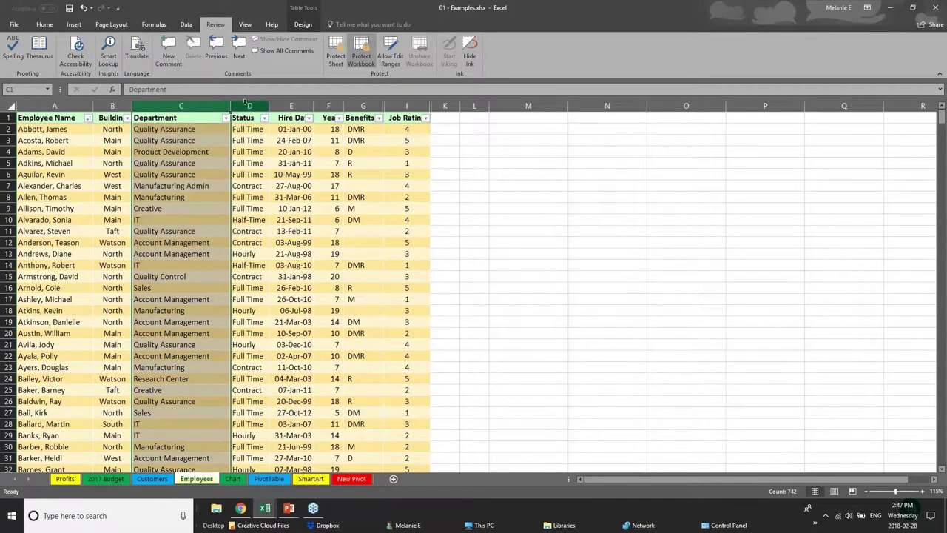
{"action": "right_click", "coordinate": [247, 106]}
{"action": "left_click", "coordinate": [336, 109]}
{"action": "right_click", "coordinate": [337, 108]}
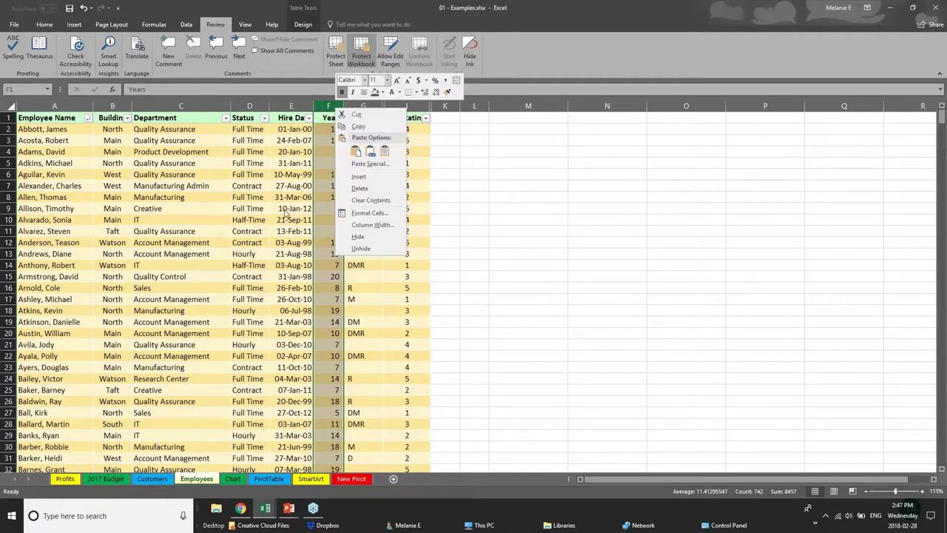
{"action": "left_click", "coordinate": [371, 249]}
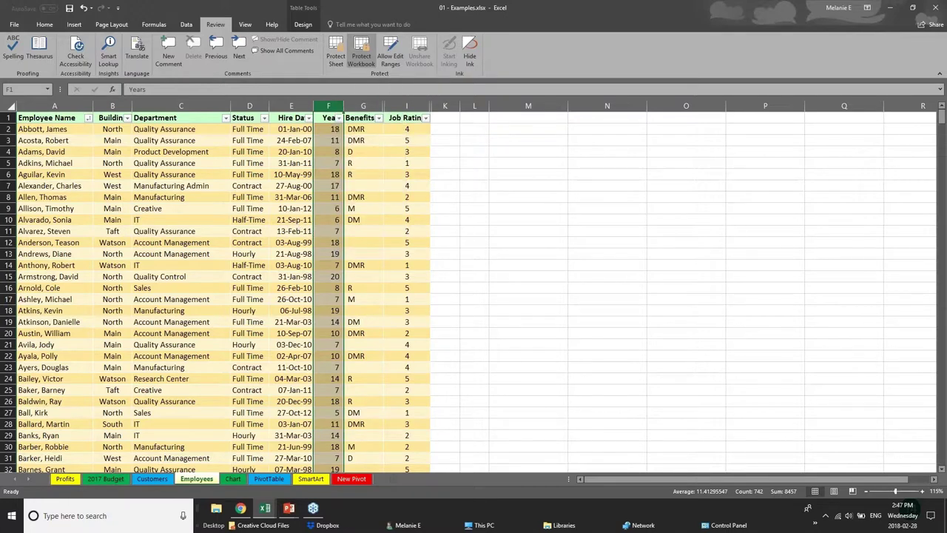
{"action": "right_click", "coordinate": [377, 108]}
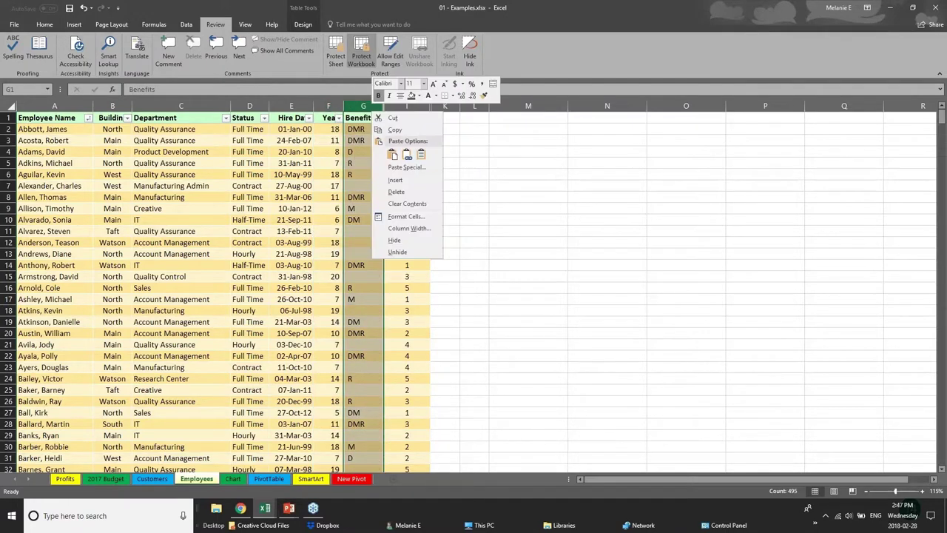
{"action": "left_click", "coordinate": [455, 257]}
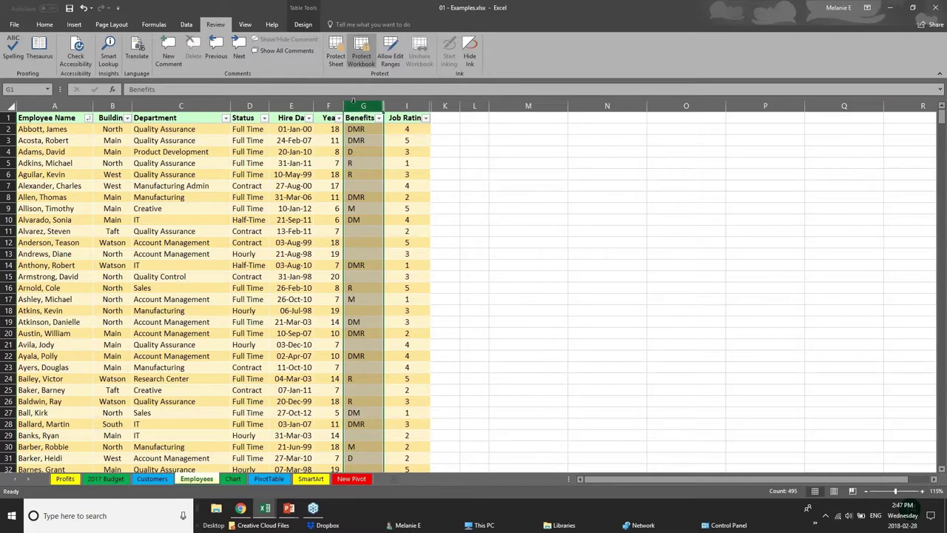
{"action": "right_click", "coordinate": [353, 107]}
{"action": "key", "text": "Escape"}
{"action": "left_click", "coordinate": [207, 107]}
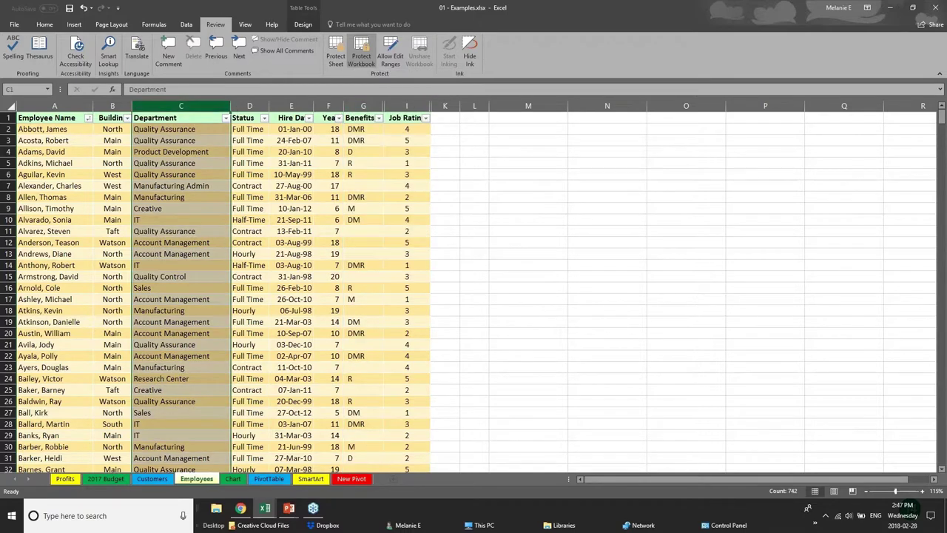
{"action": "left_click", "coordinate": [249, 108]}
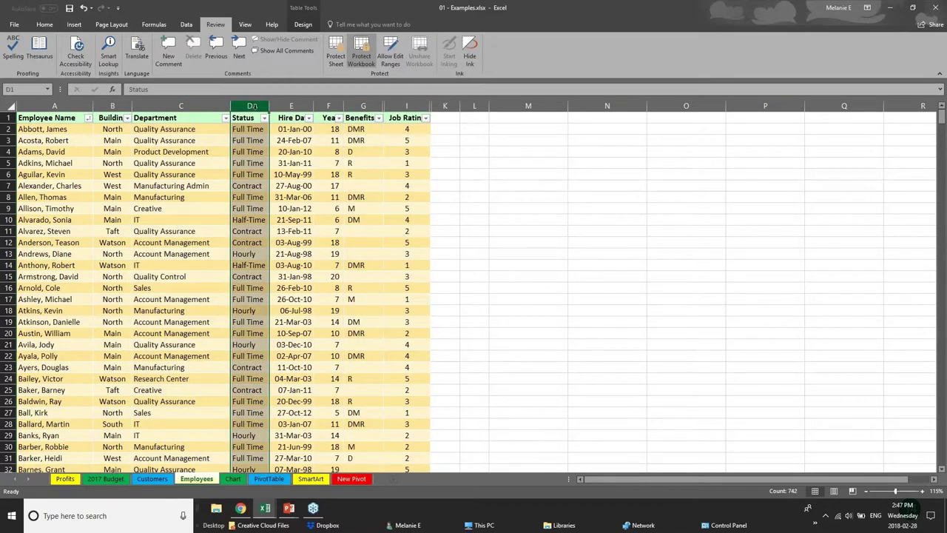
{"action": "left_click", "coordinate": [291, 108]}
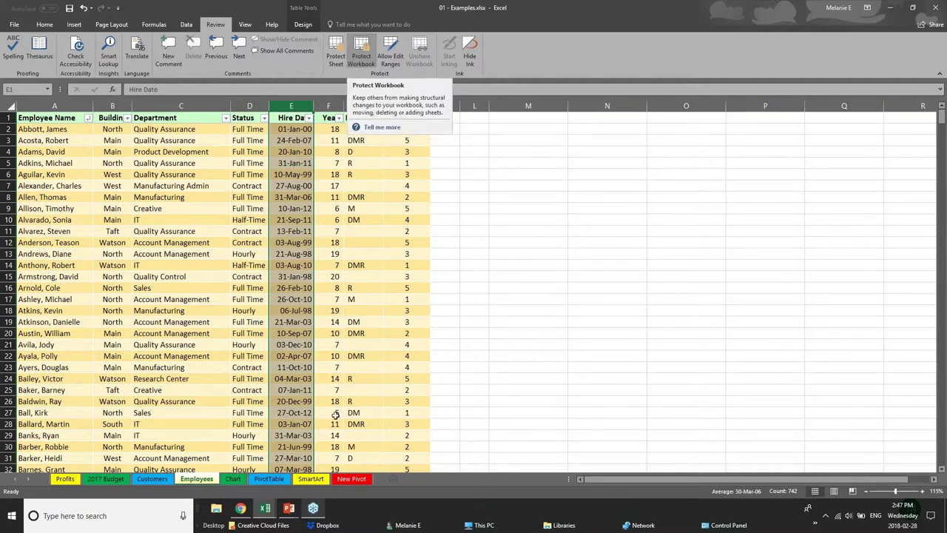
Step: Browse the 2017 Budget, Employees, Chart, PivotTable and Customers sheets, then check the Employees tab menu
{"action": "left_click", "coordinate": [107, 480]}
{"action": "left_click", "coordinate": [196, 478]}
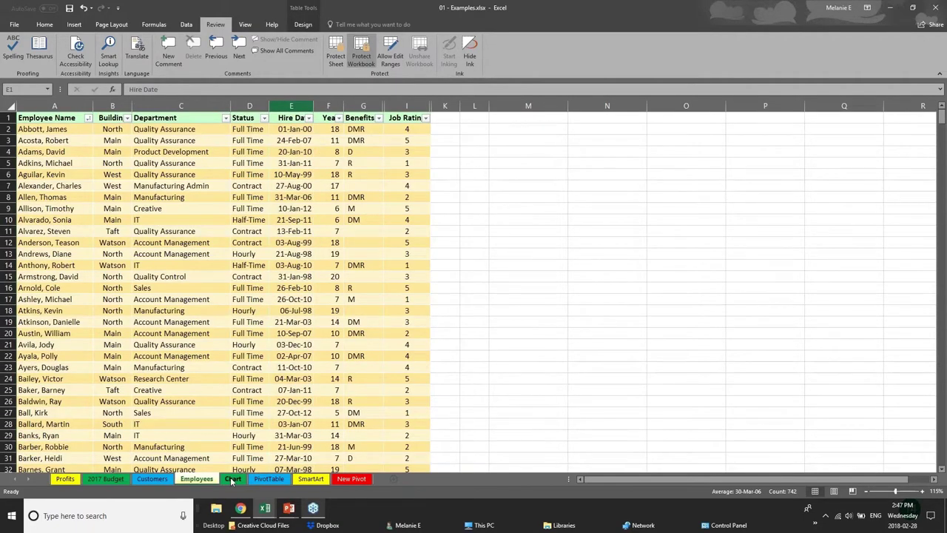
{"action": "left_click", "coordinate": [230, 478]}
{"action": "left_click", "coordinate": [267, 479]}
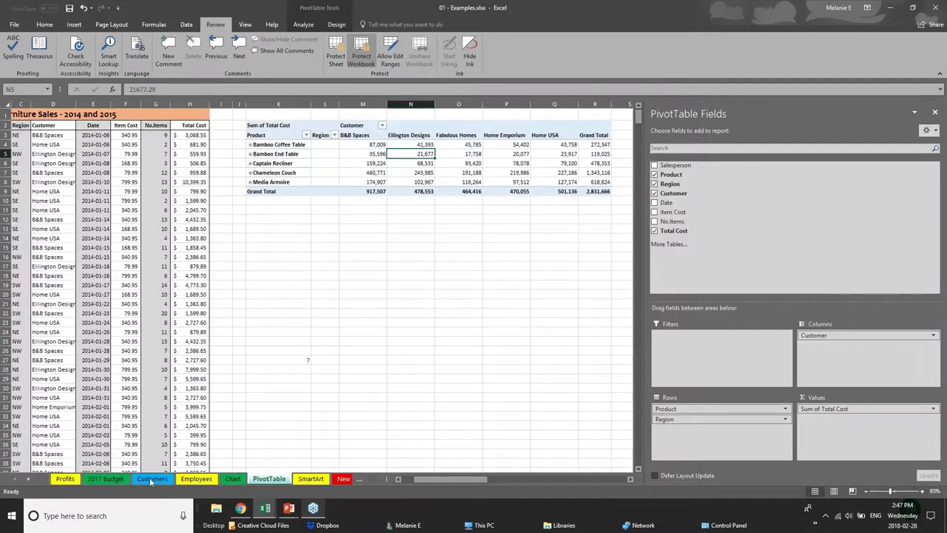
{"action": "left_click", "coordinate": [152, 478]}
{"action": "left_click", "coordinate": [197, 480]}
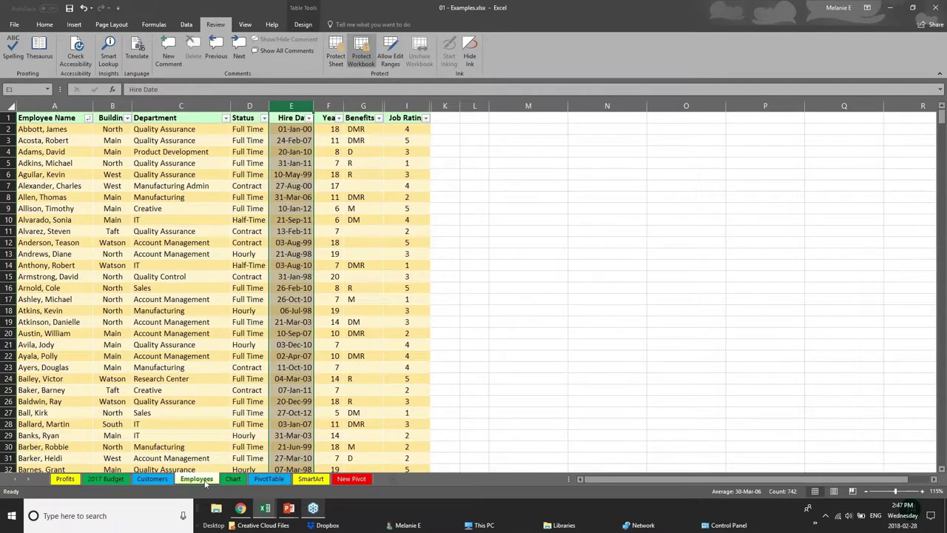
{"action": "right_click", "coordinate": [203, 483]}
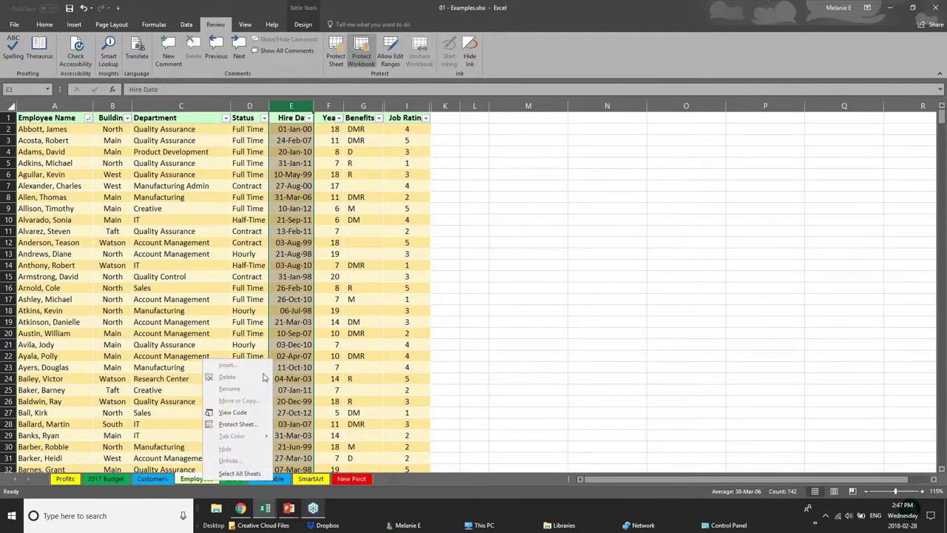
Step: Unprotect the workbook with its password and hide the Employees sheet
{"action": "left_click", "coordinate": [364, 58]}
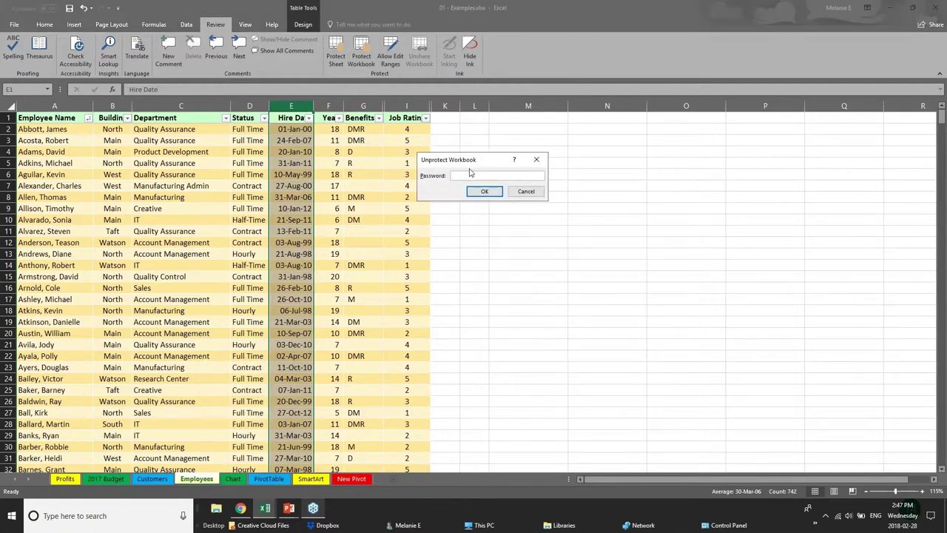
{"action": "type", "text": "••"}
{"action": "key", "text": "Return"}
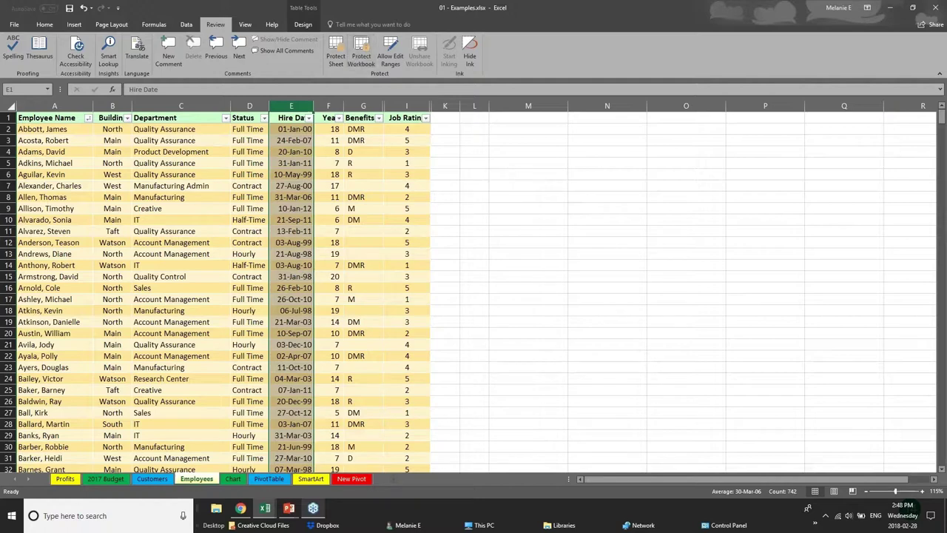
{"action": "right_click", "coordinate": [208, 479]}
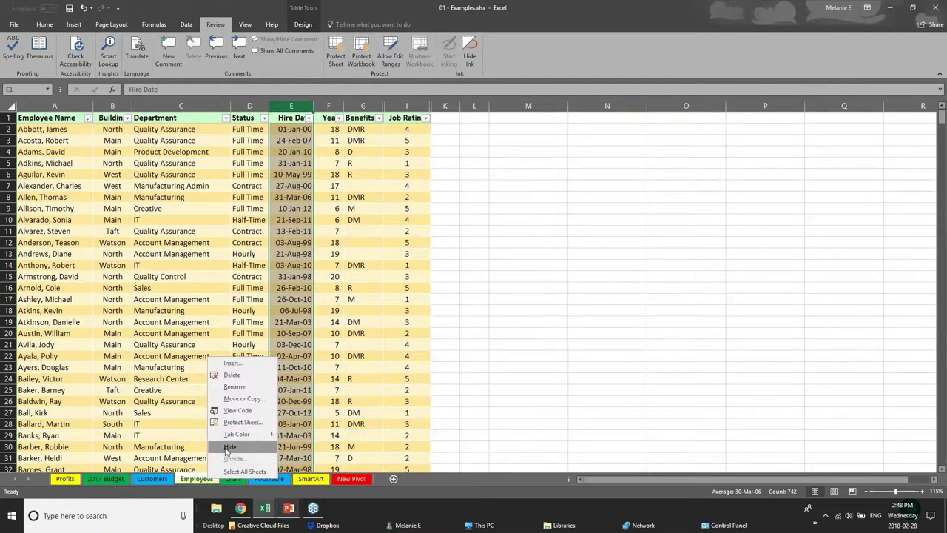
{"action": "left_click", "coordinate": [229, 446]}
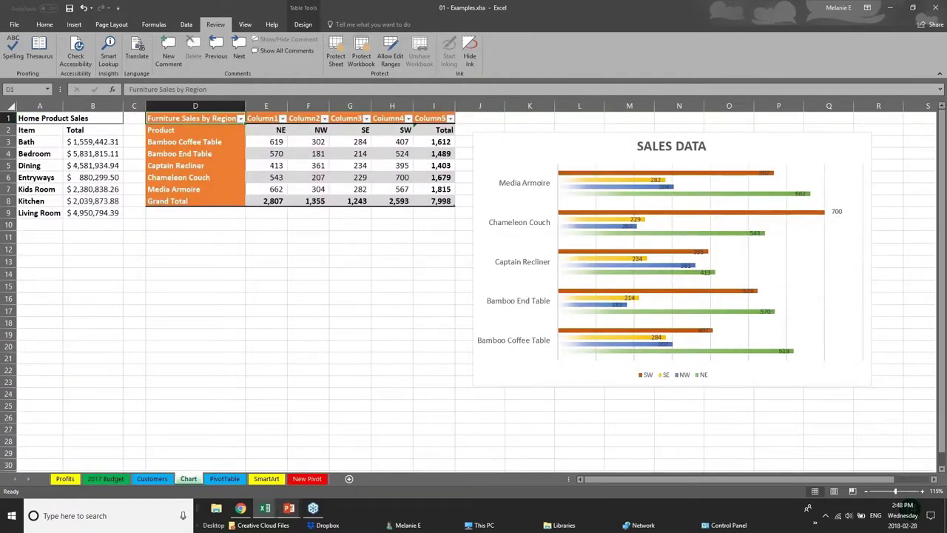
Step: Protect the workbook structure again, entering the password twice
{"action": "left_click", "coordinate": [362, 58]}
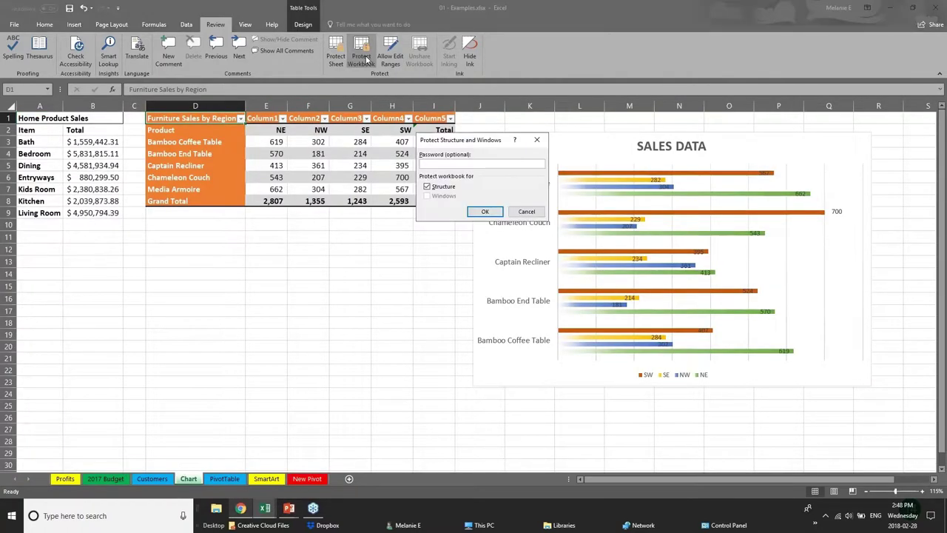
{"action": "type", "text": "1"}
{"action": "key", "text": "Return"}
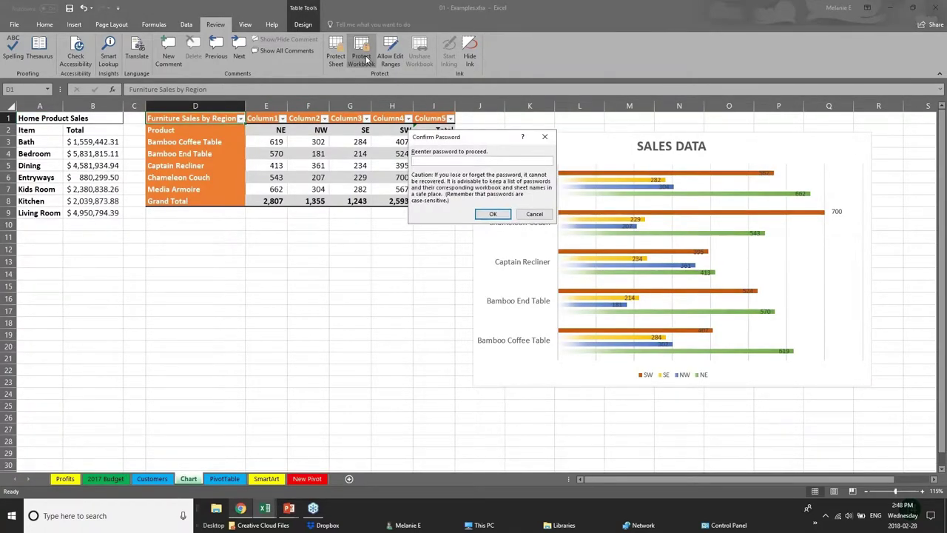
{"action": "type", "text": "1"}
{"action": "key", "text": "Return"}
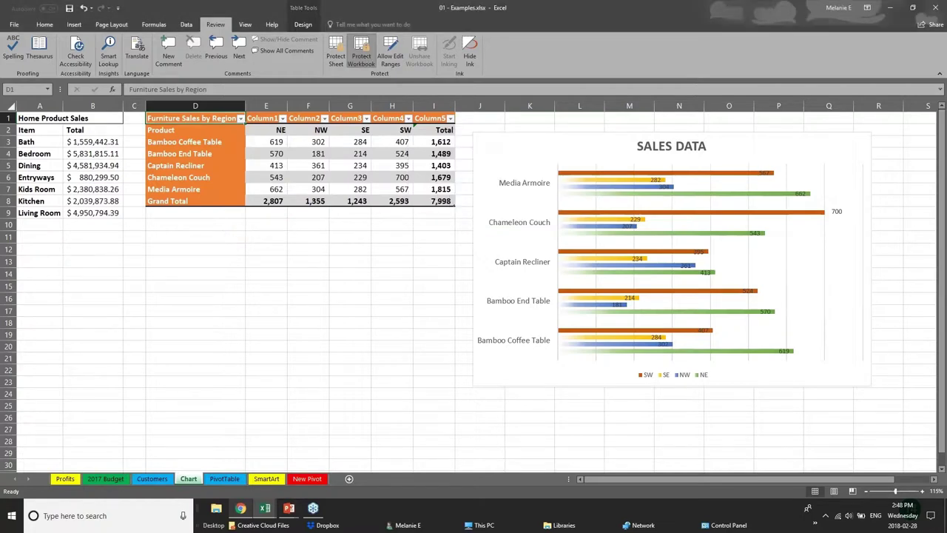
Step: Check that sheet-tab actions are blocked, then return to the Chart sheet
{"action": "left_click", "coordinate": [154, 478]}
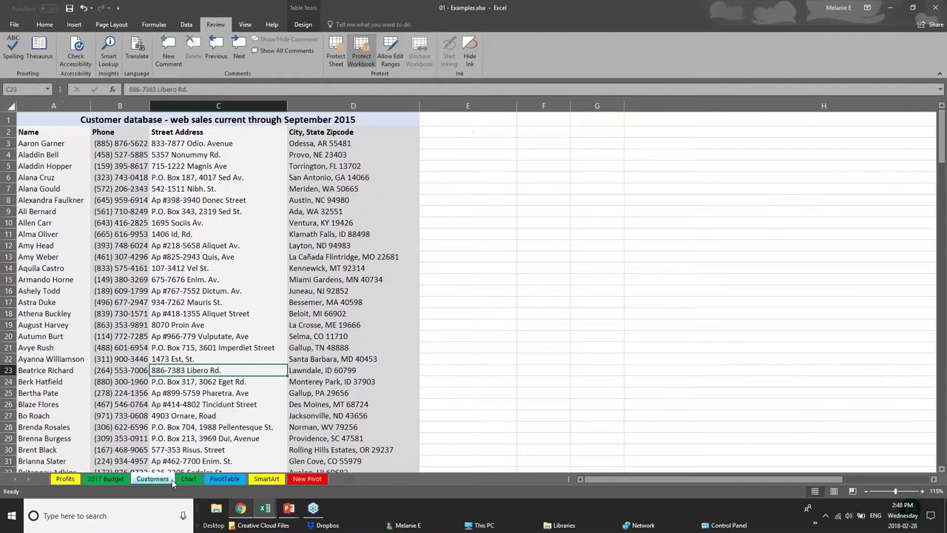
{"action": "left_click", "coordinate": [213, 480]}
{"action": "right_click", "coordinate": [225, 478]}
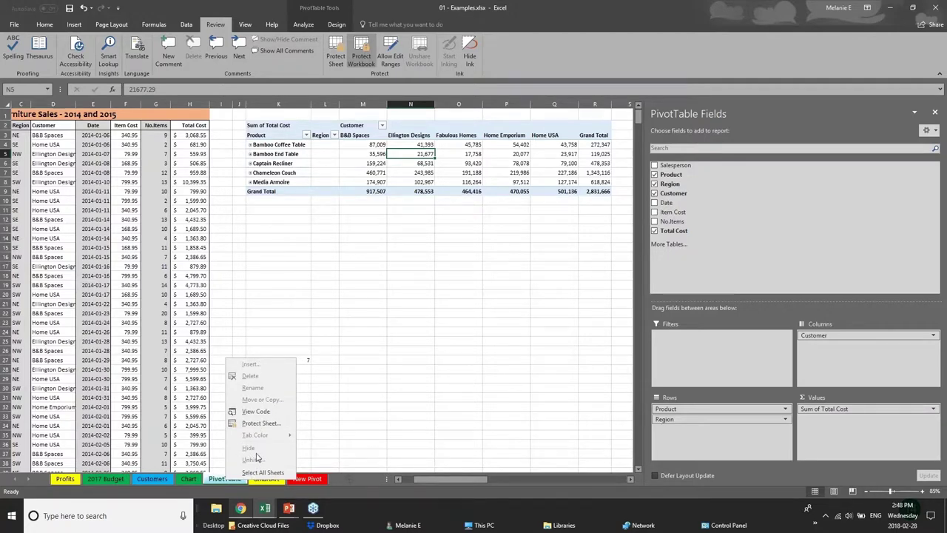
{"action": "left_click", "coordinate": [162, 485]}
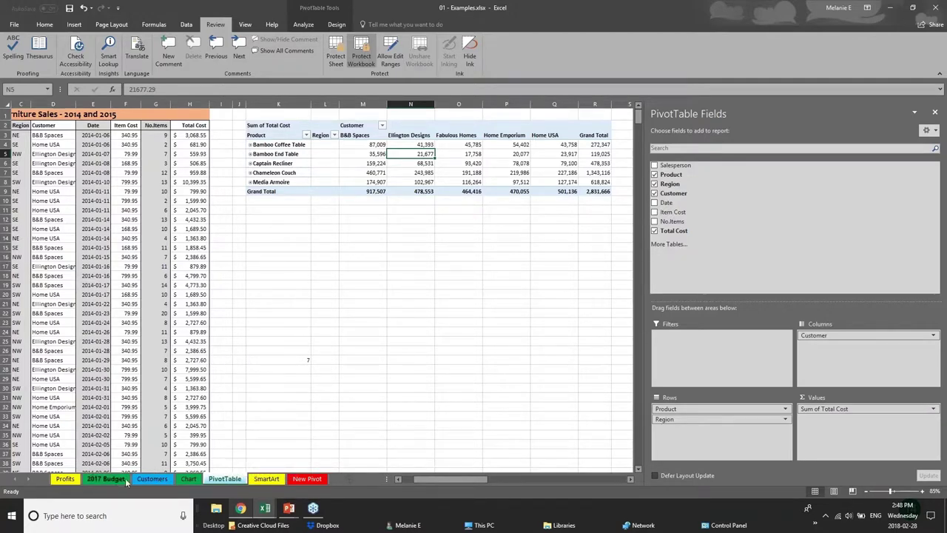
{"action": "left_click", "coordinate": [125, 479]}
{"action": "left_click", "coordinate": [152, 479]}
{"action": "left_click", "coordinate": [189, 478]}
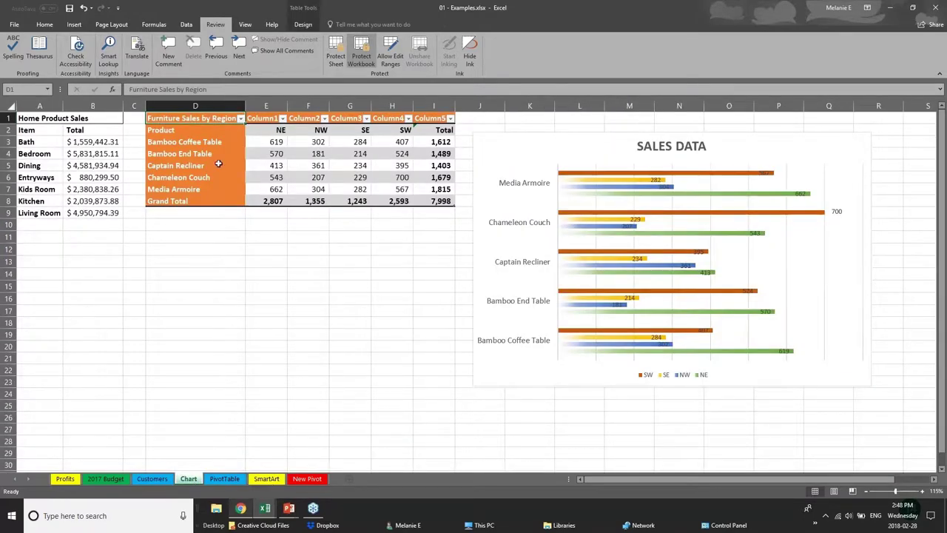
Step: Remove the workbook protection by entering the password
{"action": "left_click", "coordinate": [360, 48]}
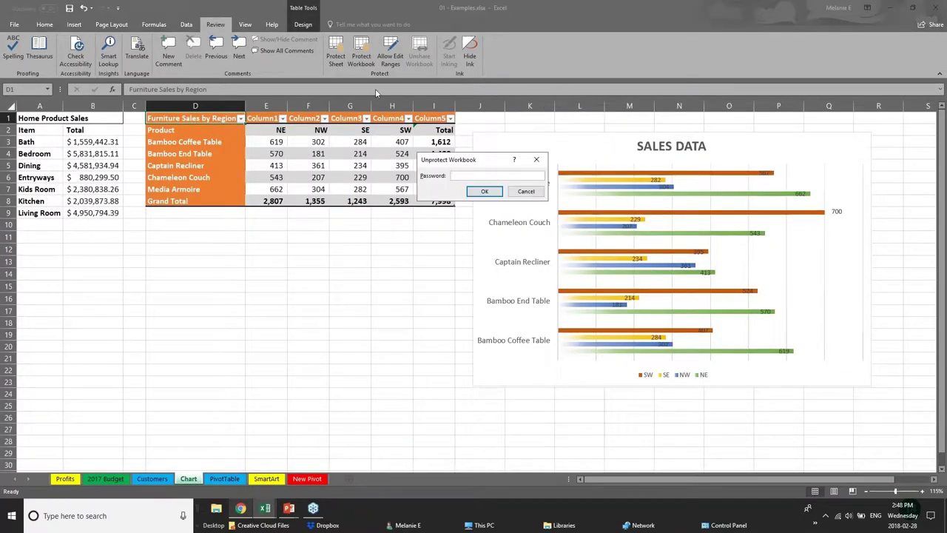
{"action": "key", "text": "Return"}
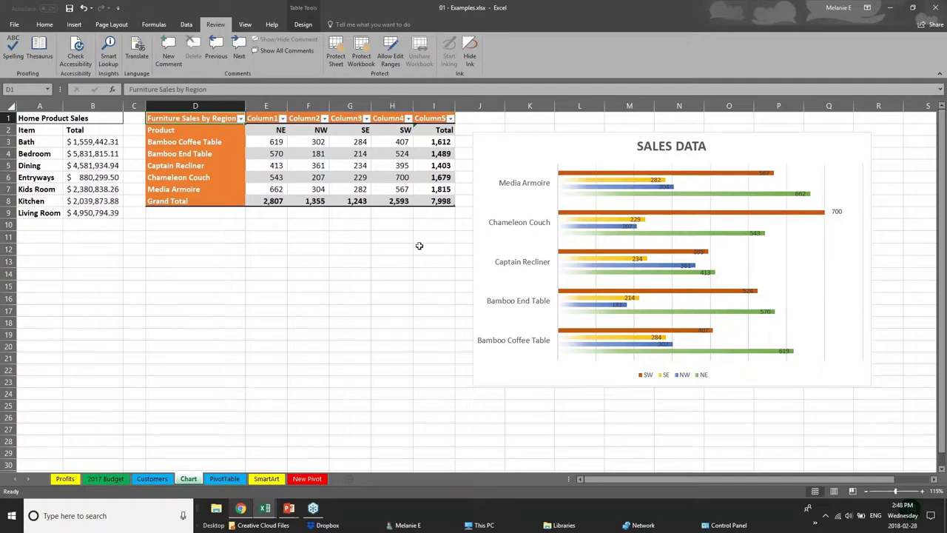
Step: Upload the workbook to OneDrive - Personal for sharing
{"action": "left_click", "coordinate": [288, 507]}
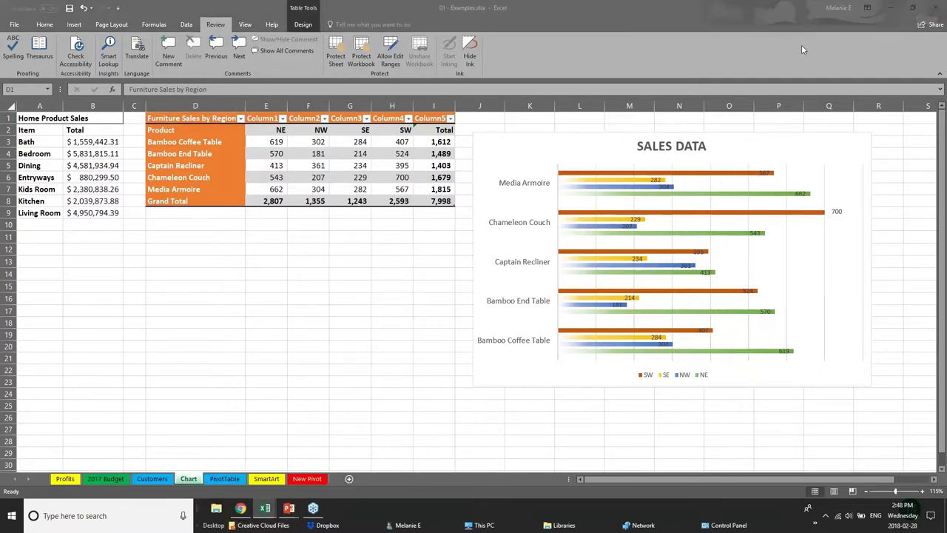
{"action": "left_click", "coordinate": [923, 26]}
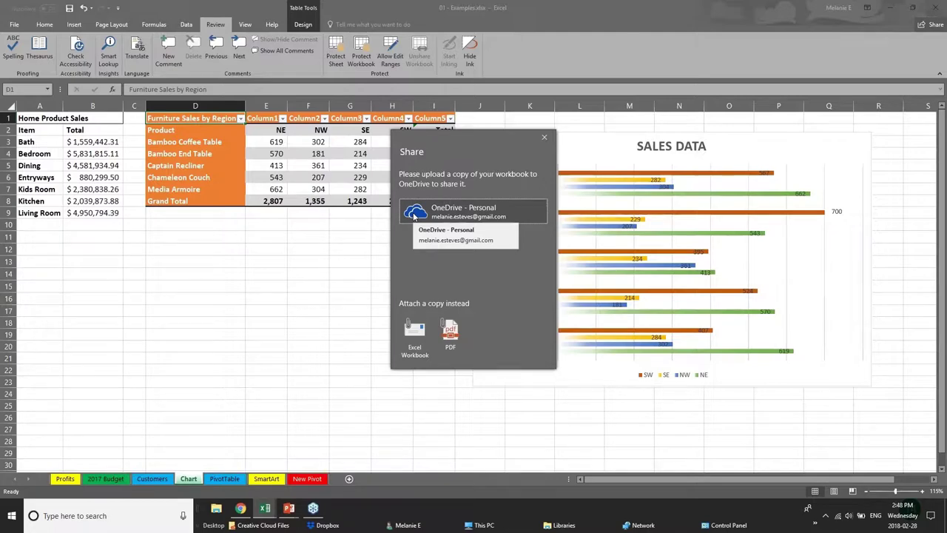
{"action": "left_click", "coordinate": [414, 214]}
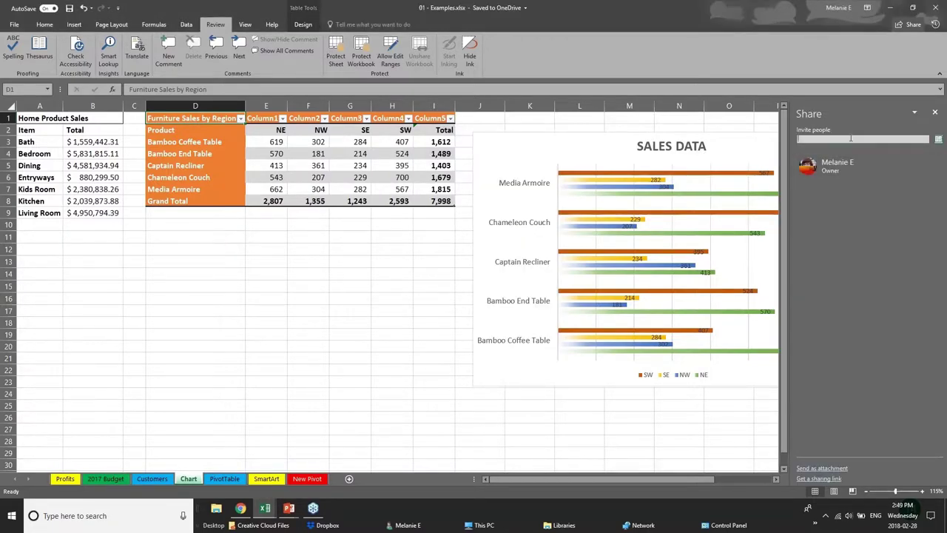
Step: Invite a contact by name with Can edit permission, close sharing, and switch to PowerPoint
{"action": "left_click", "coordinate": [850, 137]}
{"action": "type", "text": "cheryl"}
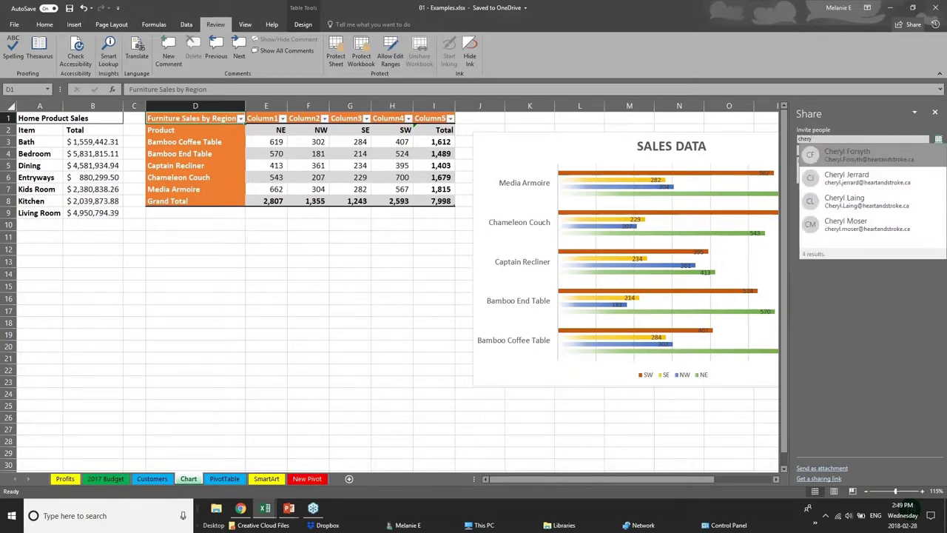
{"action": "left_click", "coordinate": [891, 210]}
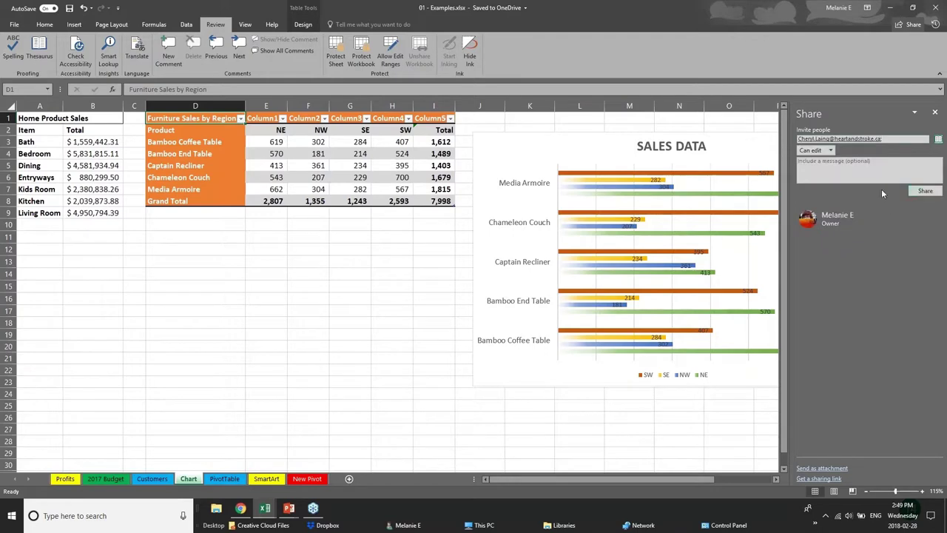
{"action": "left_click", "coordinate": [828, 152]}
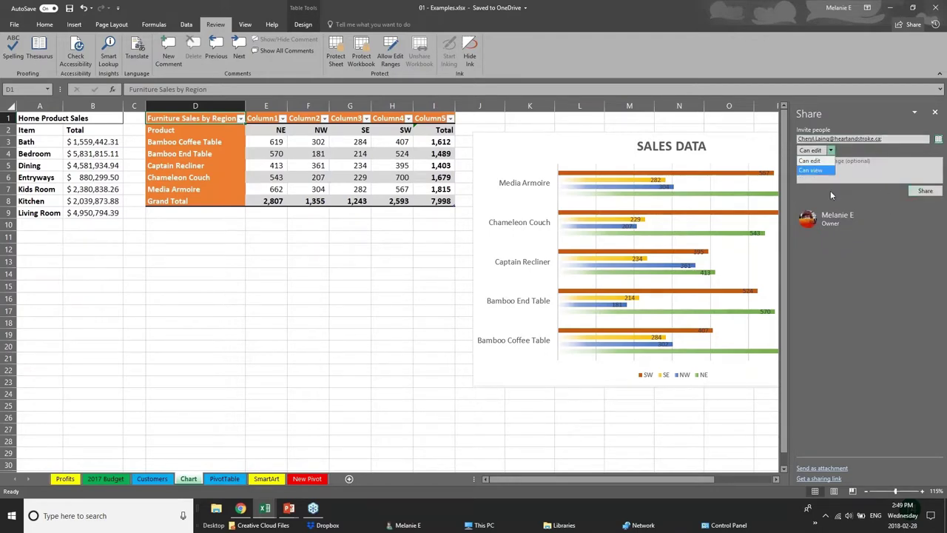
{"action": "left_click", "coordinate": [884, 238]}
{"action": "left_click", "coordinate": [935, 113]}
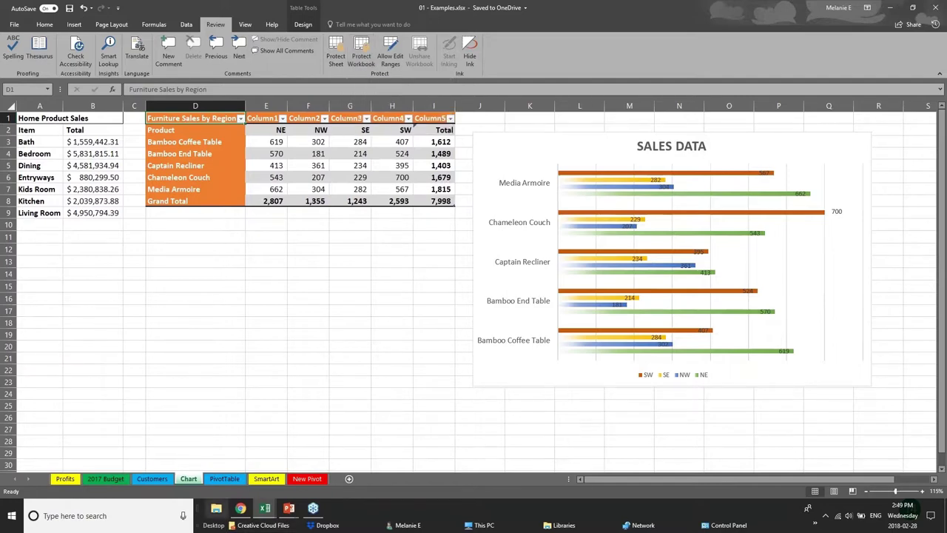
{"action": "left_click", "coordinate": [288, 507]}
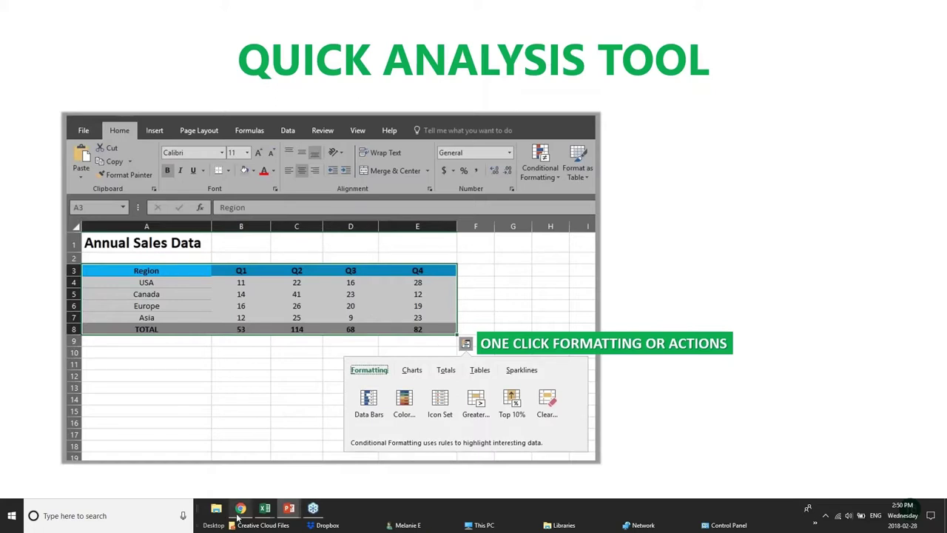
Step: In the Webinar Sample Workbook, select A3:E8 and browse its Quick Analysis Totals and Formatting options
{"action": "mouse_move", "coordinate": [272, 515]}
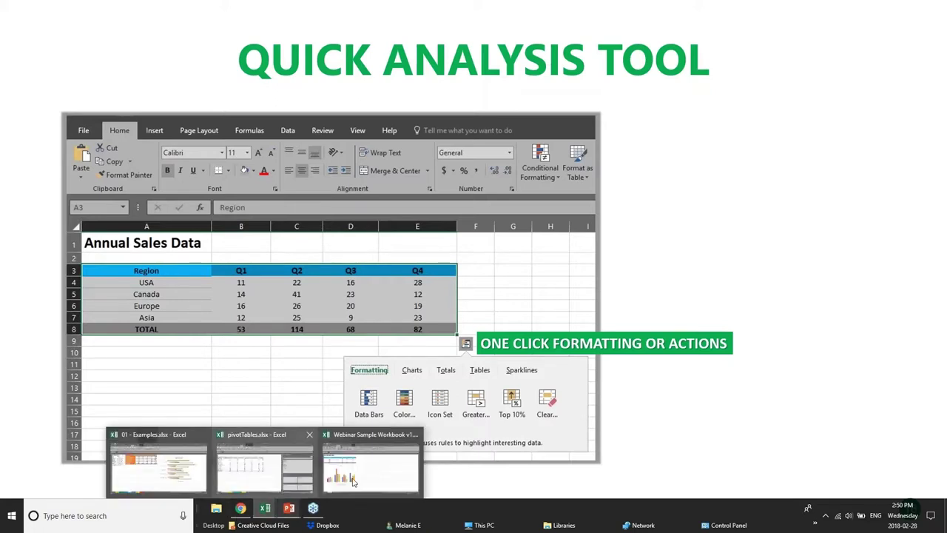
{"action": "left_click", "coordinate": [354, 479]}
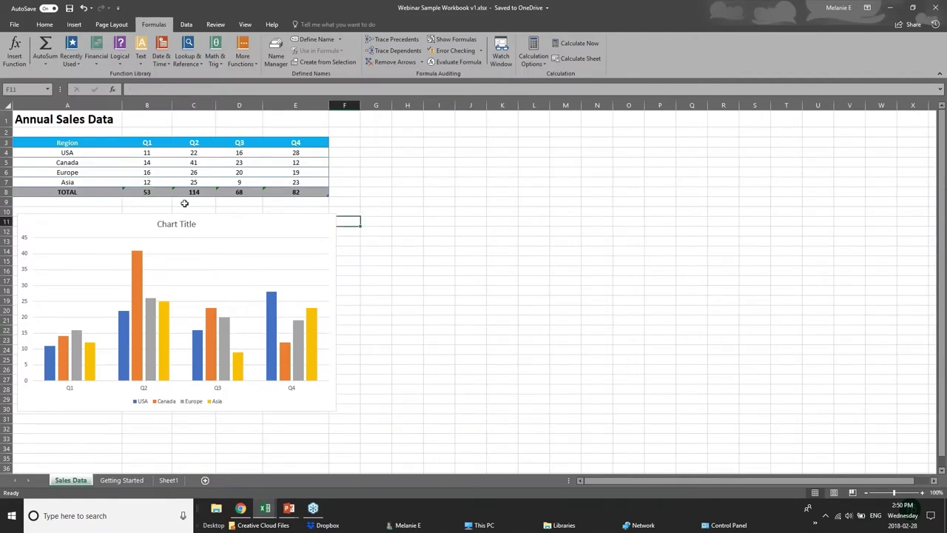
{"action": "left_click_drag", "start_coordinate": [68, 144], "coordinate": [315, 190]}
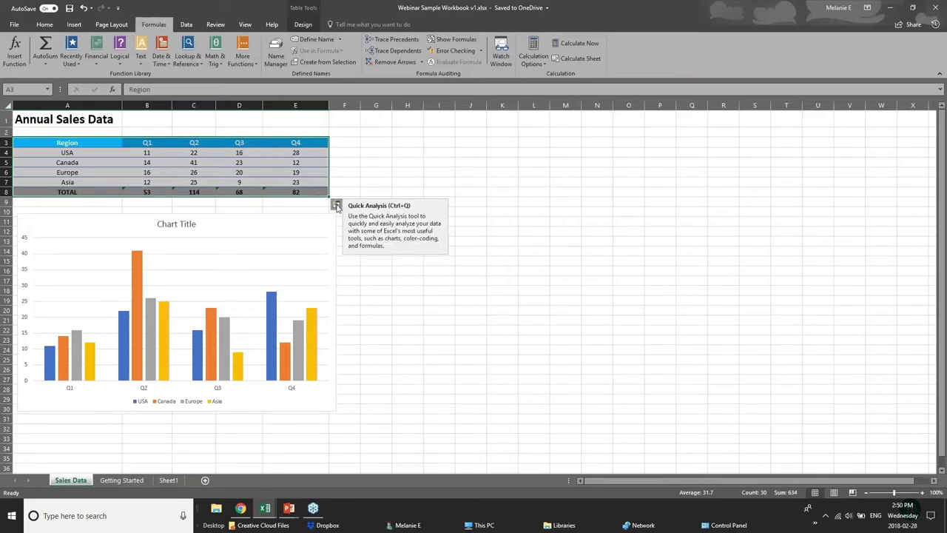
{"action": "left_click", "coordinate": [336, 206]}
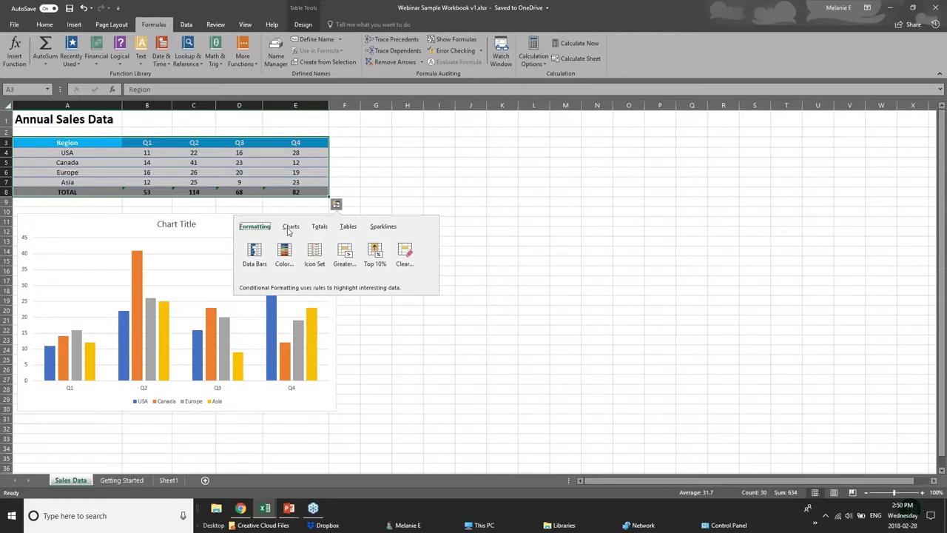
{"action": "left_click", "coordinate": [319, 228]}
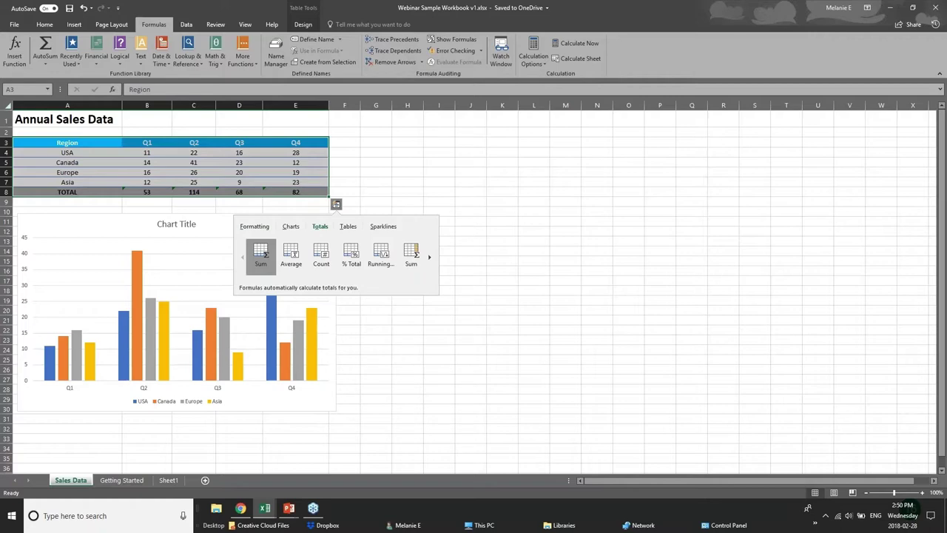
{"action": "left_click", "coordinate": [258, 227]}
Step: Apply a colour scale and then data bars to the Annual Sales Data figures via Quick Analysis
{"action": "left_click", "coordinate": [286, 256]}
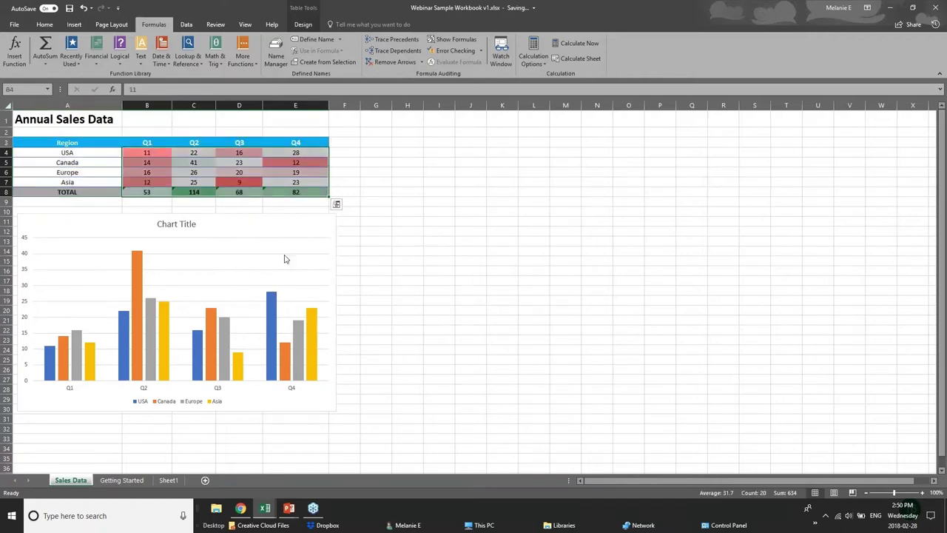
{"action": "left_click", "coordinate": [337, 204]}
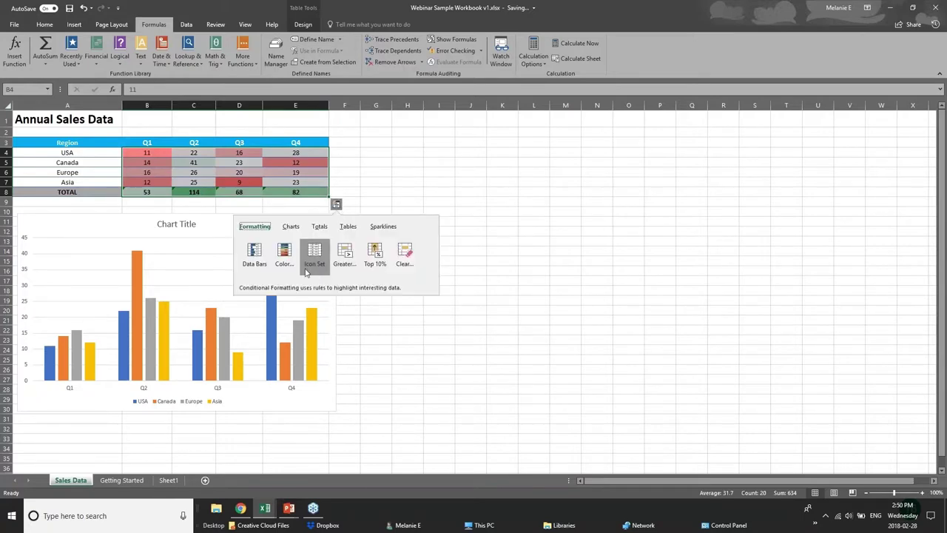
{"action": "left_click", "coordinate": [253, 254]}
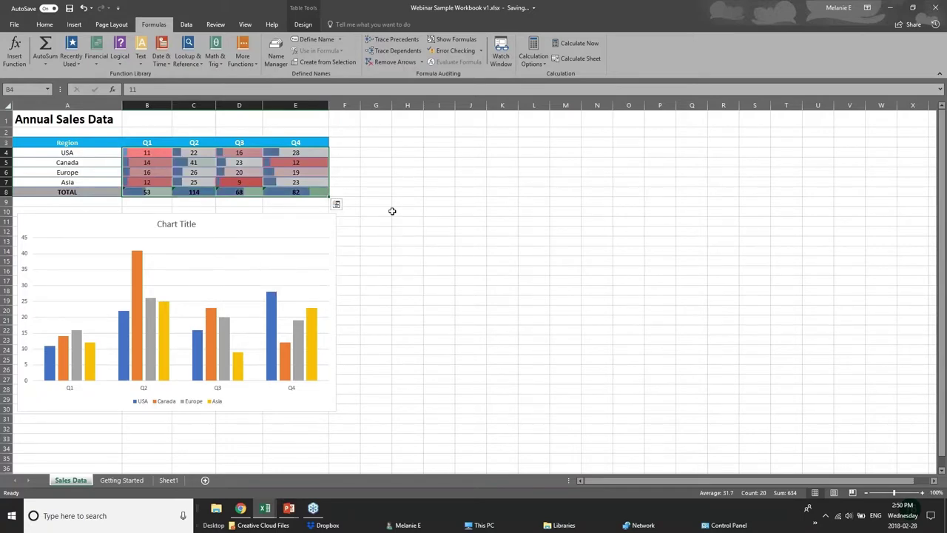
{"action": "left_click", "coordinate": [337, 205]}
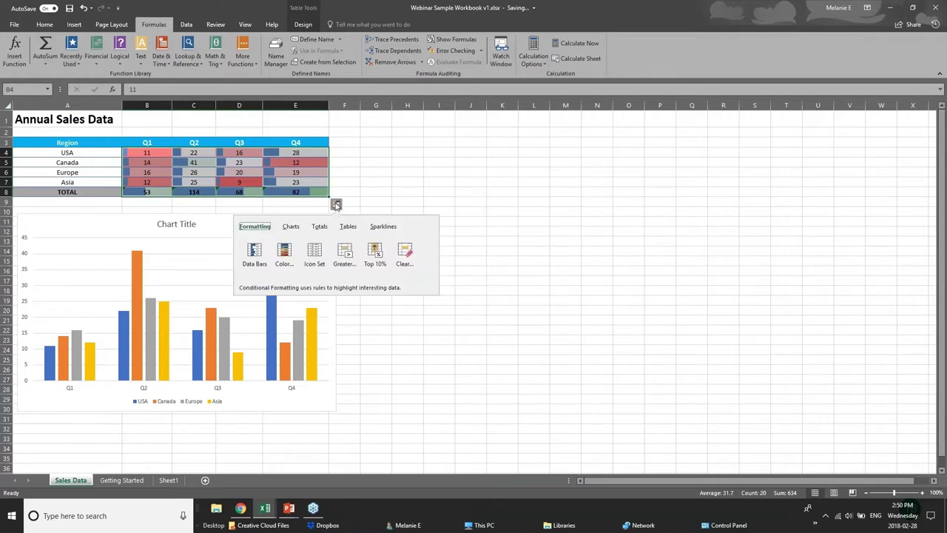
Step: Highlight sales figures greater than 40 in light red
{"action": "left_click", "coordinate": [345, 255]}
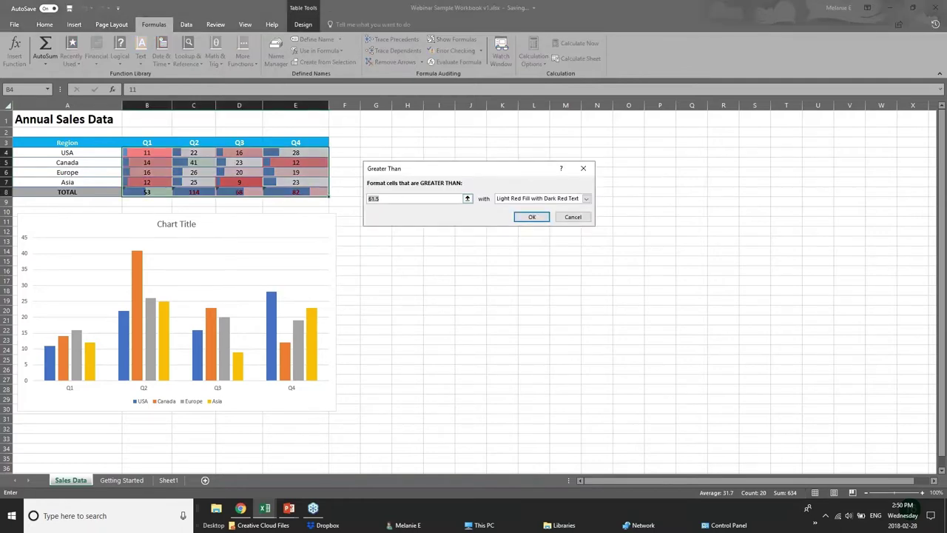
{"action": "type", "text": "40"}
{"action": "key", "text": "Return"}
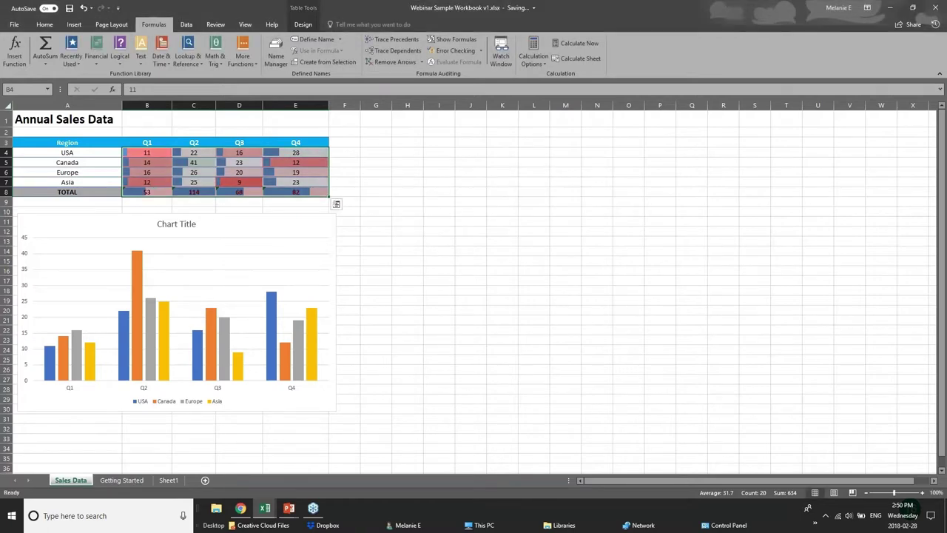
{"action": "left_click", "coordinate": [299, 223]}
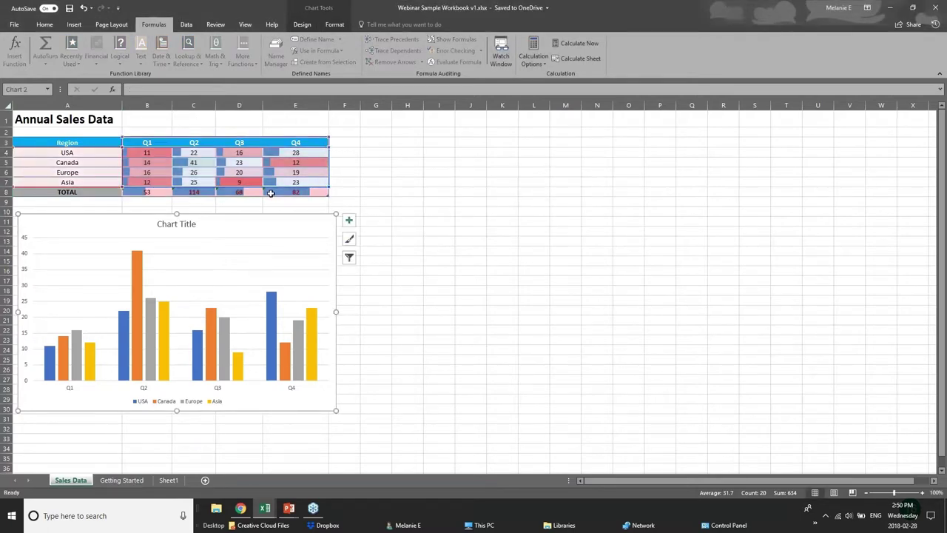
Step: Select the whole table including TOTAL and preview Quick Analysis chart recommendations without adding one
{"action": "left_click", "coordinate": [274, 193]}
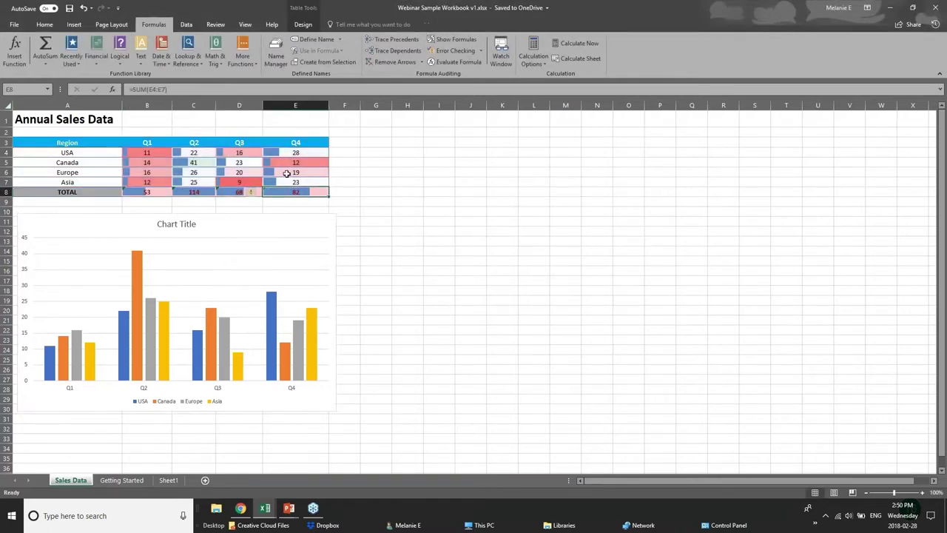
{"action": "left_click_drag", "start_coordinate": [50, 142], "coordinate": [300, 192]}
{"action": "left_click", "coordinate": [336, 203]}
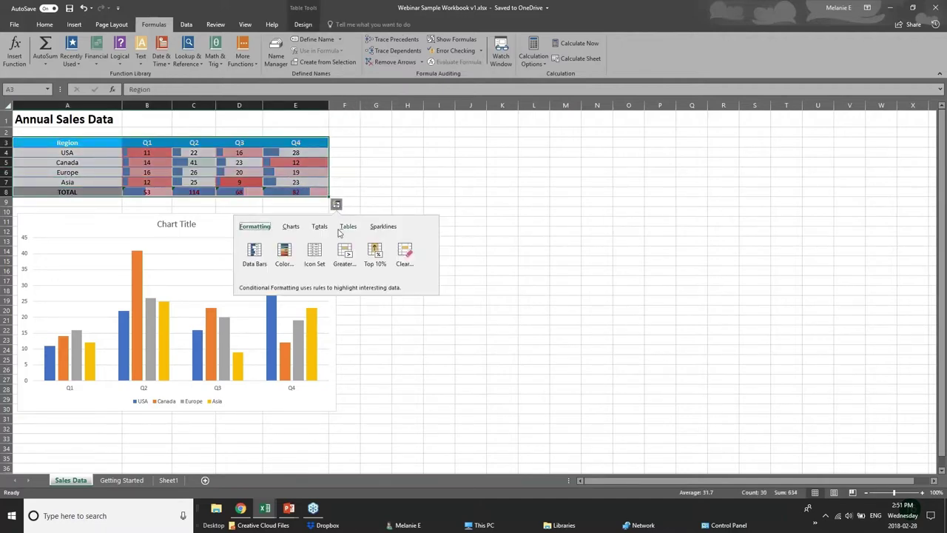
{"action": "left_click", "coordinate": [292, 226]}
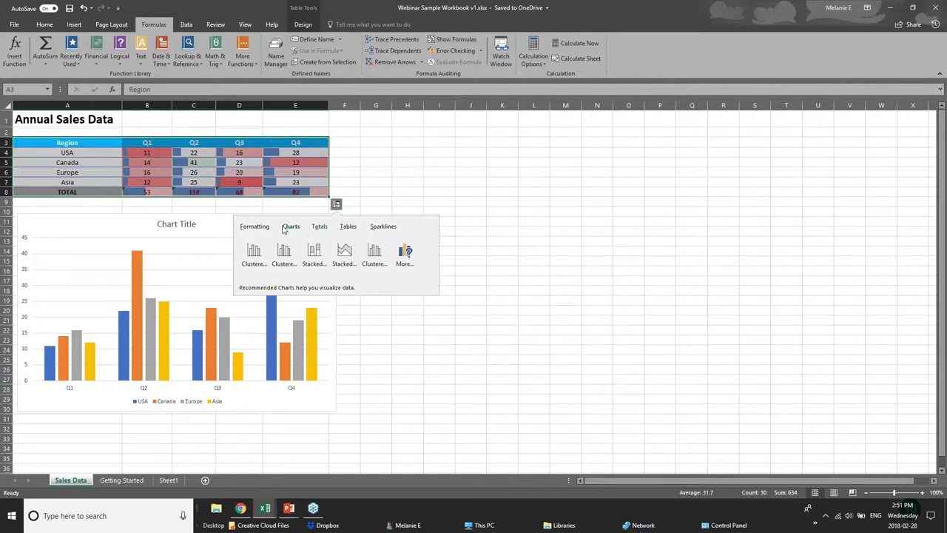
{"action": "left_click", "coordinate": [239, 143]}
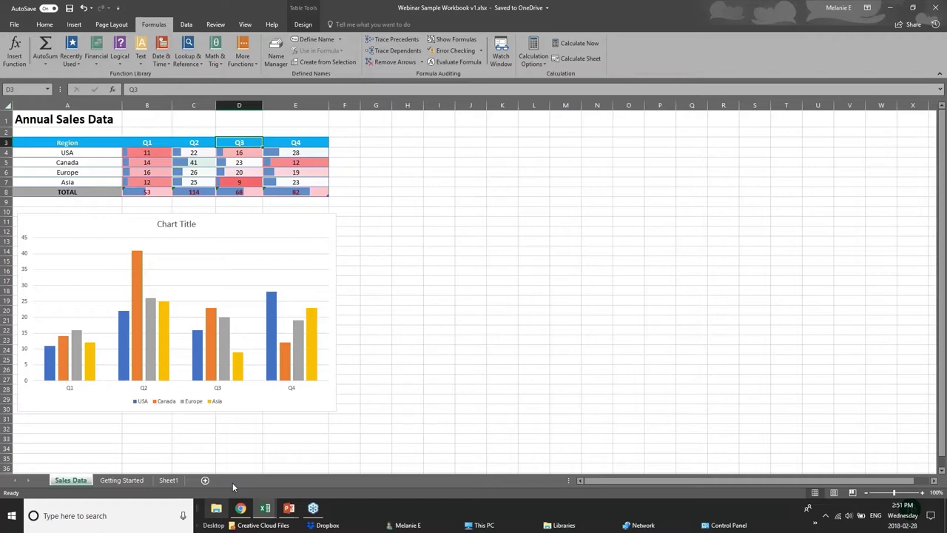
{"action": "left_click_drag", "start_coordinate": [70, 152], "coordinate": [244, 192]}
{"action": "left_click", "coordinate": [344, 194]}
Step: Switch windows to bring 01 - Examples.xlsx to the front on its Chart sheet
{"action": "left_click", "coordinate": [288, 507]}
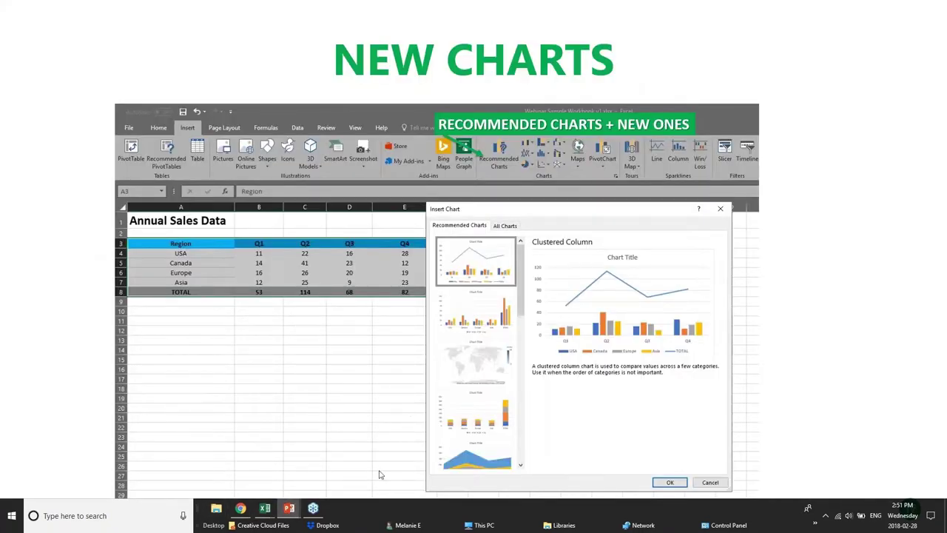
{"action": "mouse_move", "coordinate": [265, 508]}
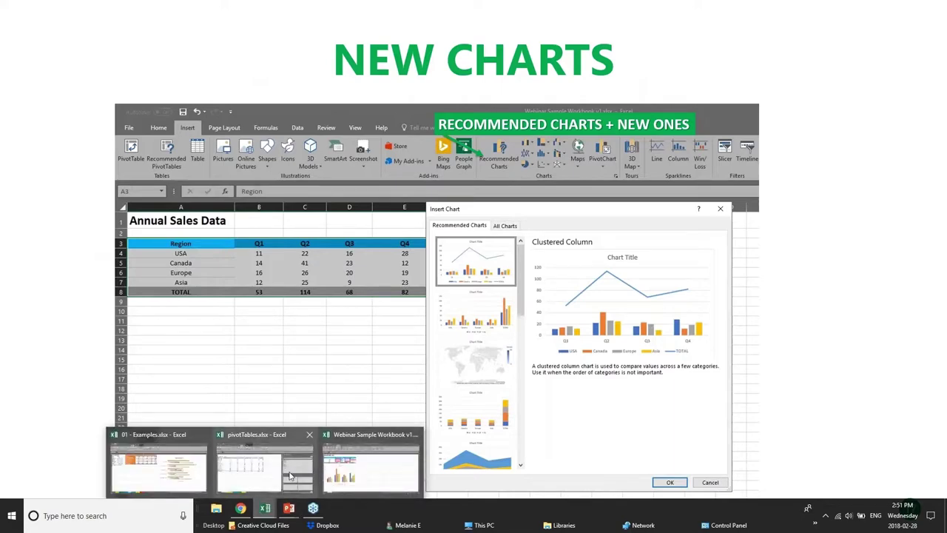
{"action": "left_click", "coordinate": [290, 475]}
{"action": "key", "text": "ctrl+Tab"}
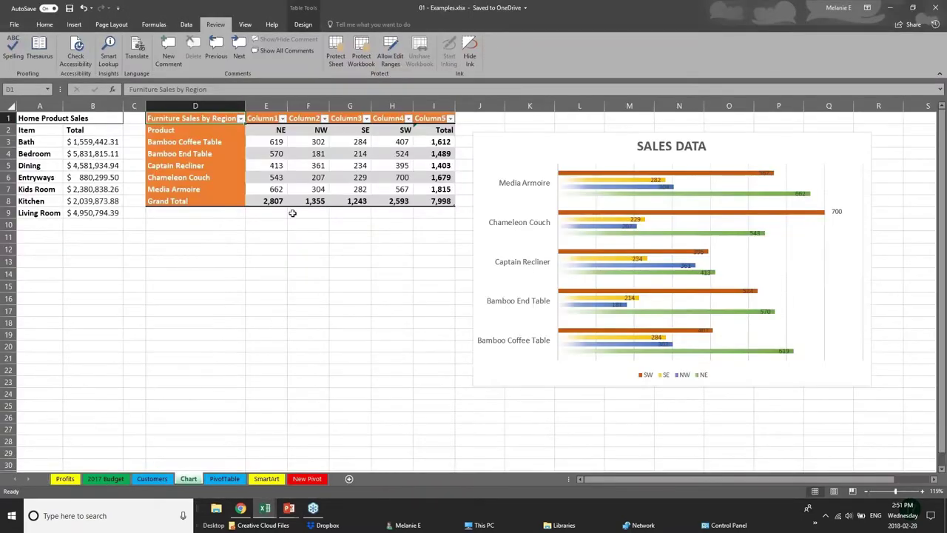
Step: Insert a Treemap hierarchy chart from the furniture sales figures E3:I8
{"action": "left_click_drag", "start_coordinate": [378, 260], "coordinate": [378, 251]}
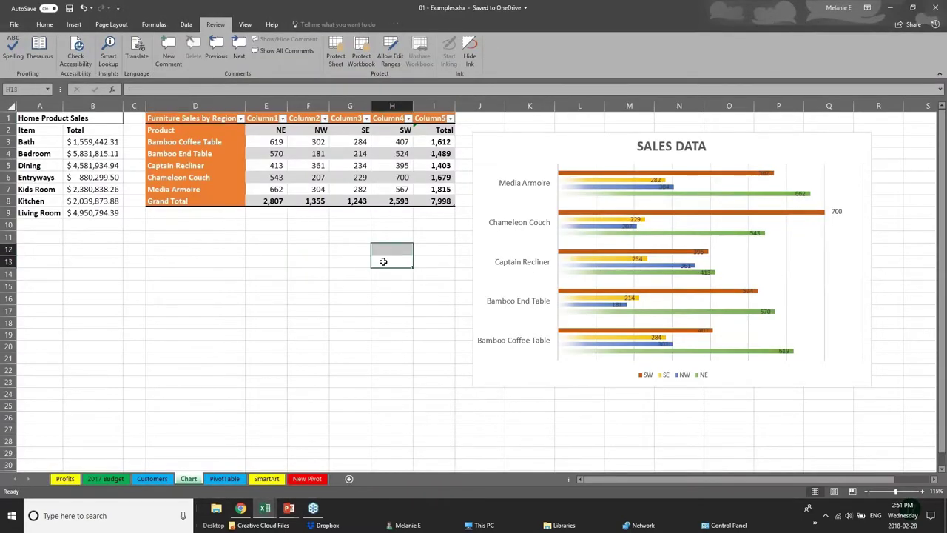
{"action": "left_click", "coordinate": [74, 23]}
{"action": "left_click", "coordinate": [73, 154]}
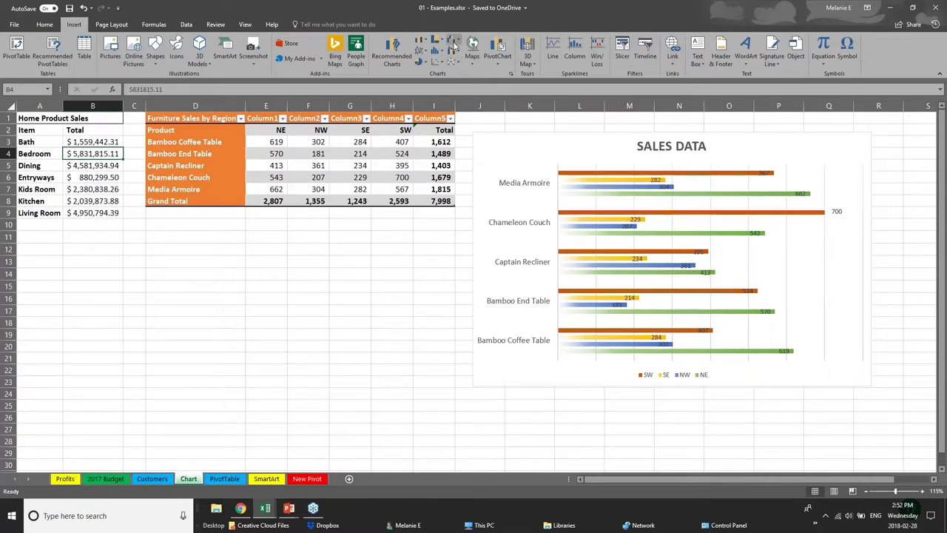
{"action": "left_click", "coordinate": [438, 40]}
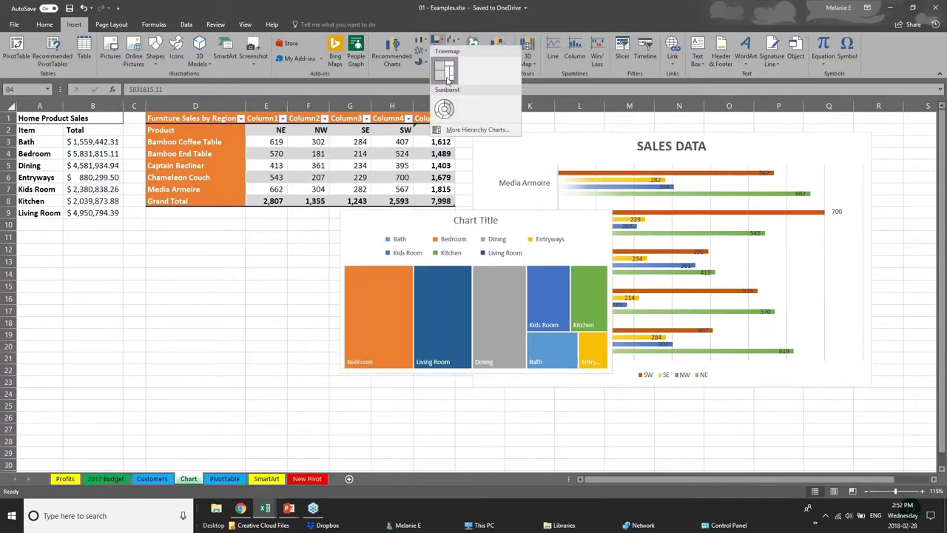
{"action": "left_click", "coordinate": [214, 129]}
{"action": "left_click", "coordinate": [267, 141]}
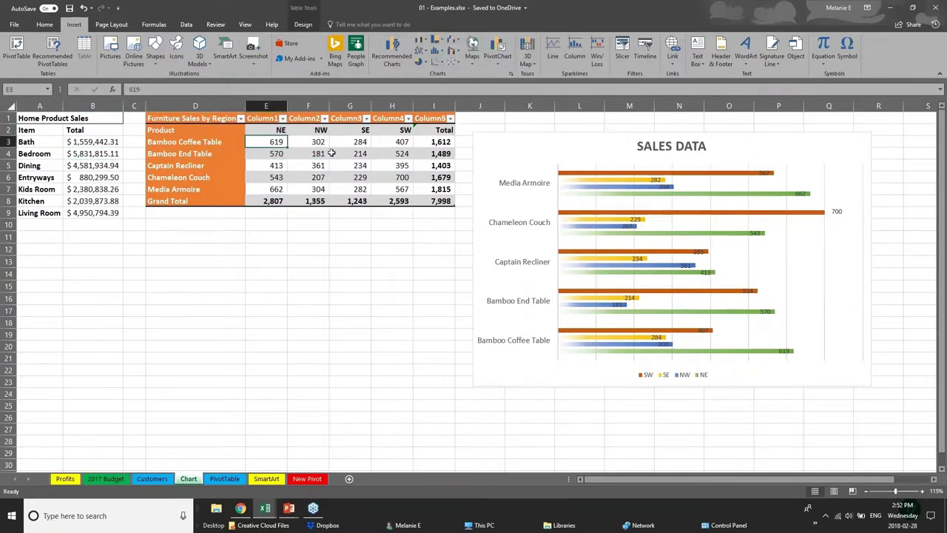
{"action": "left_click_drag", "start_coordinate": [258, 141], "coordinate": [459, 211]}
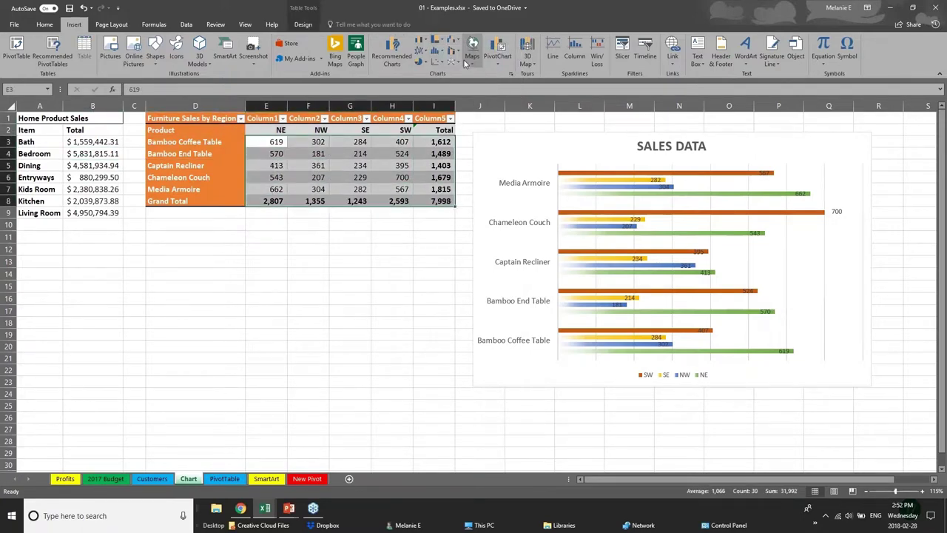
{"action": "left_click", "coordinate": [436, 41]}
{"action": "left_click", "coordinate": [446, 65]}
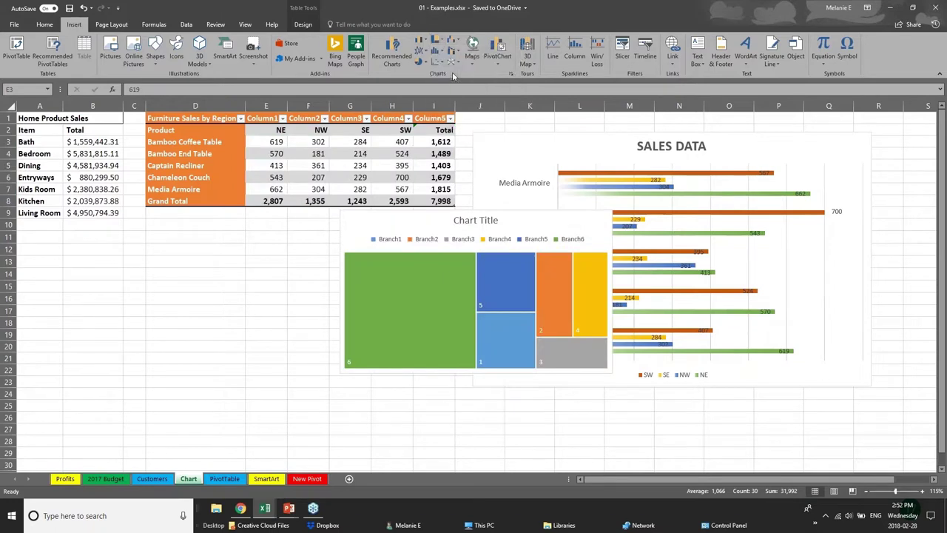
Step: Move the new treemap below the furniture sales table, beside the SALES DATA chart
{"action": "left_click", "coordinate": [477, 392]}
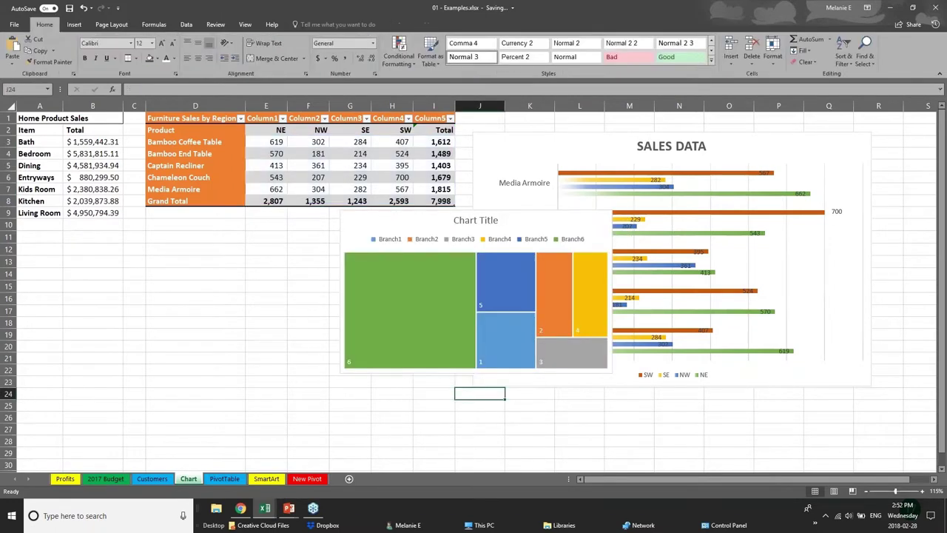
{"action": "left_click", "coordinate": [451, 260]}
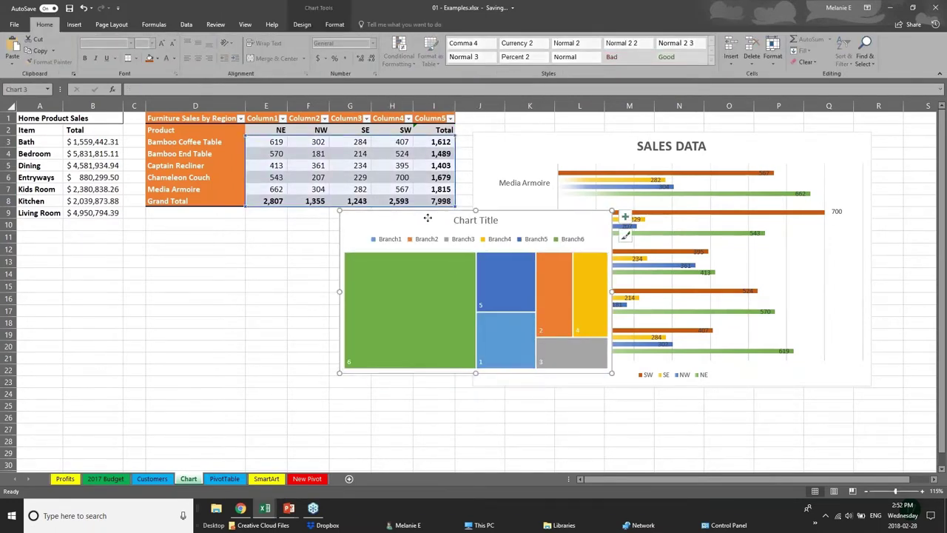
{"action": "left_click_drag", "start_coordinate": [427, 217], "coordinate": [241, 244]}
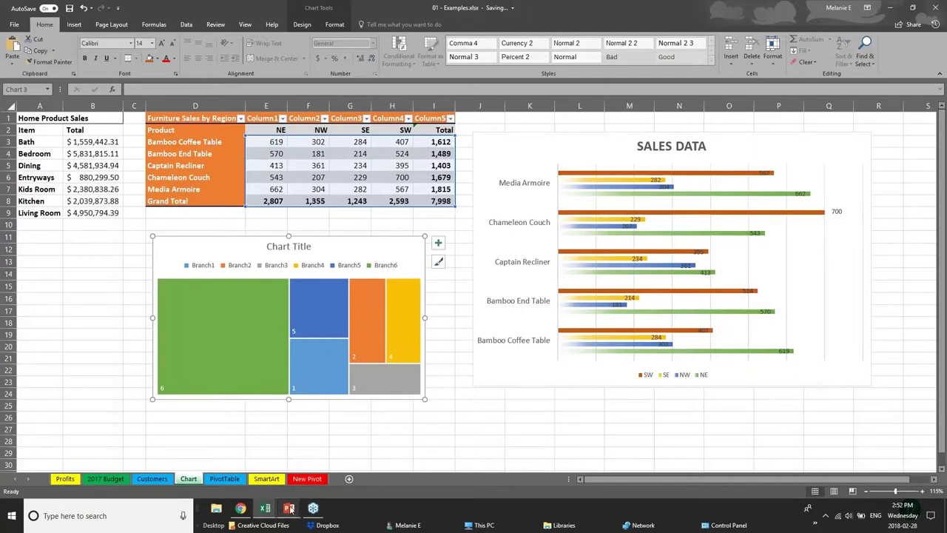
{"action": "left_click", "coordinate": [92, 334]}
{"action": "left_click", "coordinate": [74, 25]}
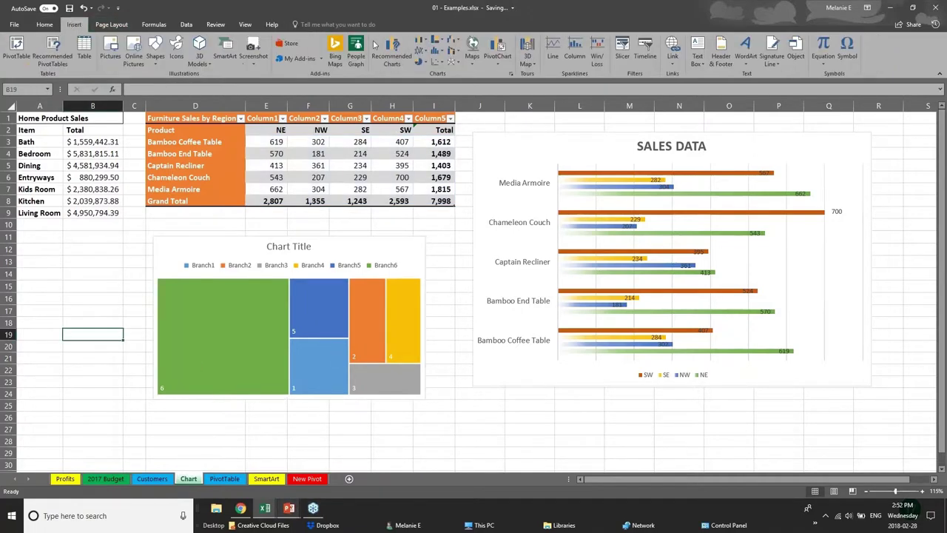
{"action": "left_click", "coordinate": [397, 56]}
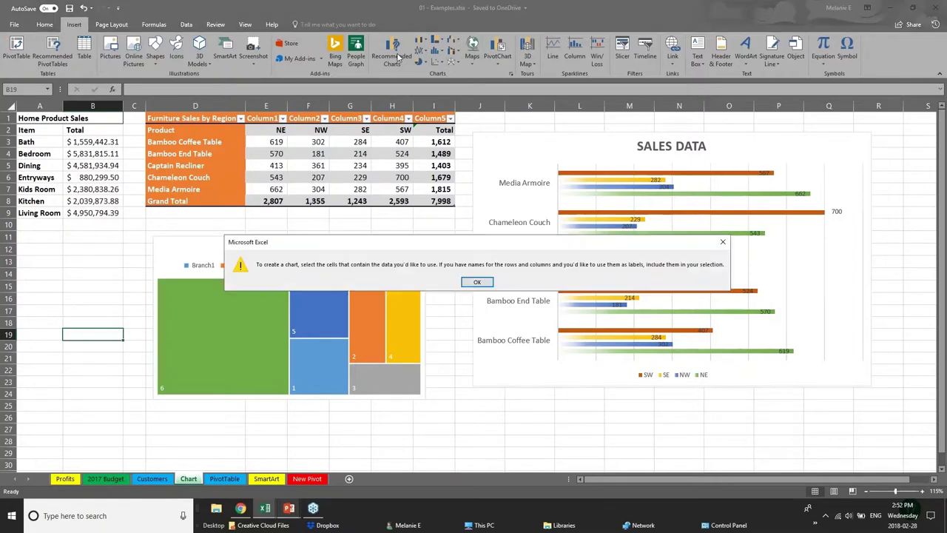
{"action": "left_click", "coordinate": [477, 282]}
{"action": "left_click", "coordinate": [309, 188]}
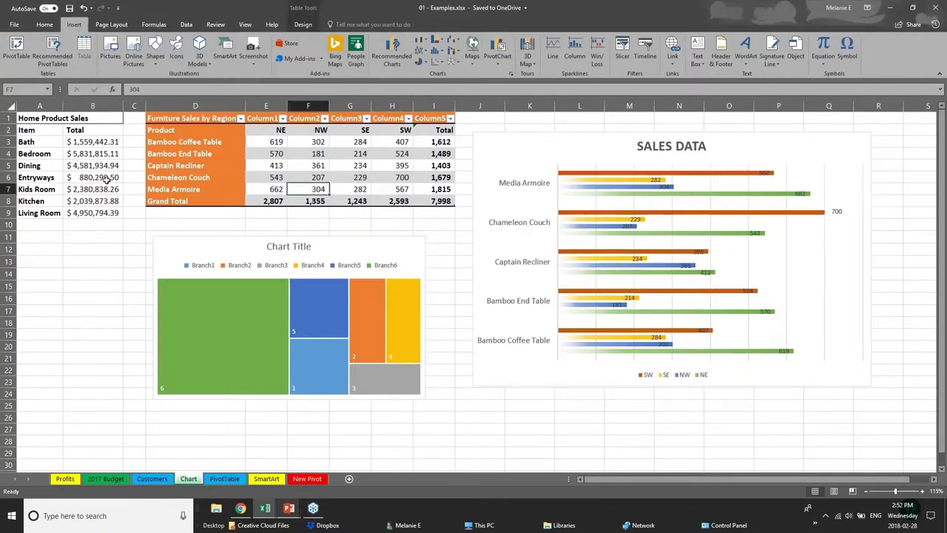
{"action": "left_click_drag", "start_coordinate": [270, 143], "coordinate": [441, 200]}
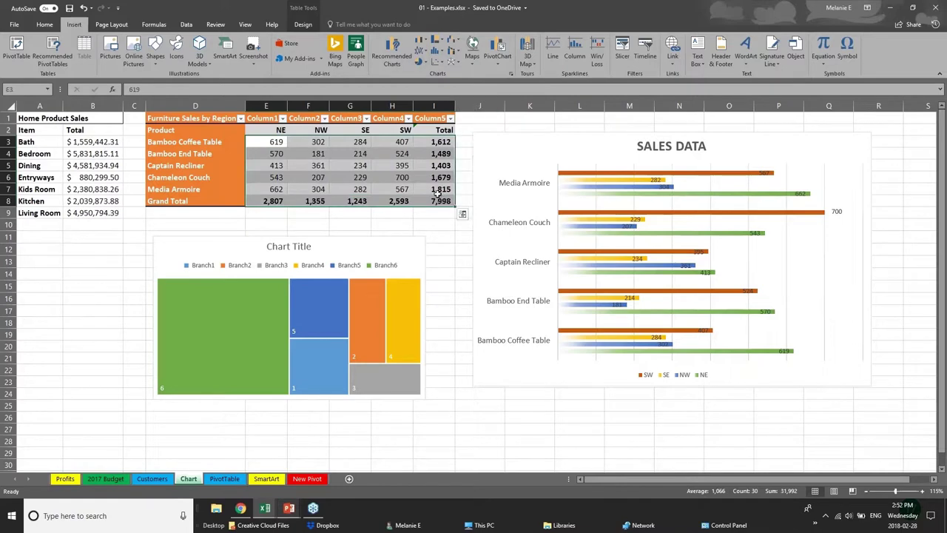
{"action": "left_click", "coordinate": [377, 43]}
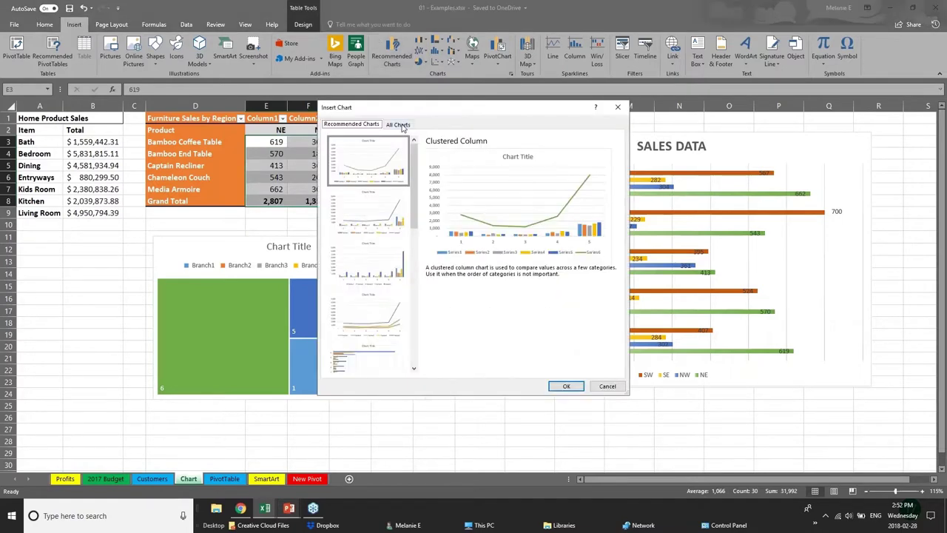
{"action": "left_click", "coordinate": [399, 125]}
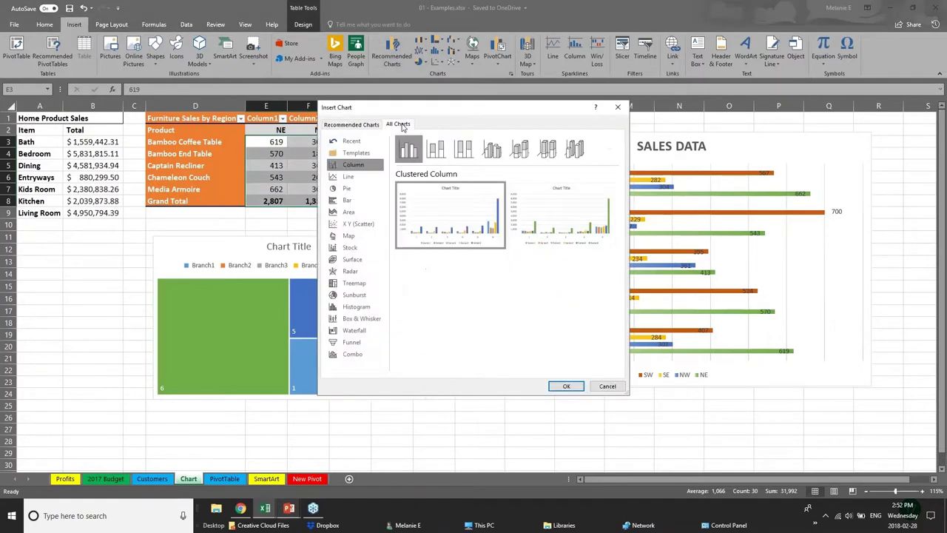
{"action": "left_click", "coordinate": [354, 331]}
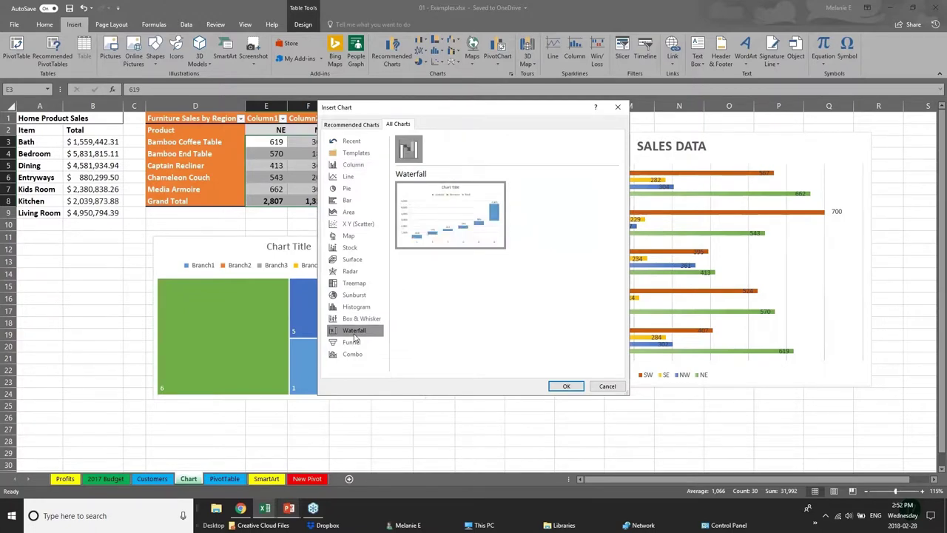
{"action": "left_click", "coordinate": [354, 282]}
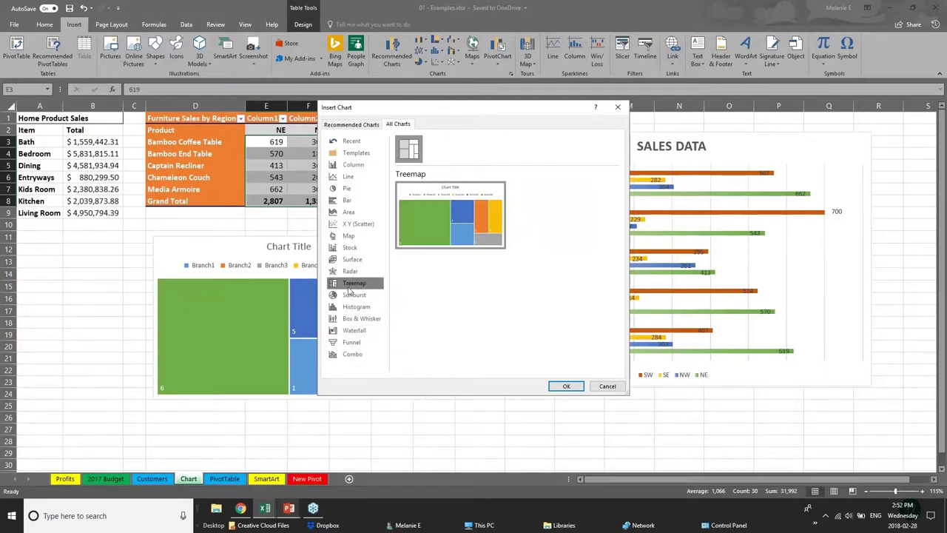
{"action": "left_click", "coordinate": [368, 320]}
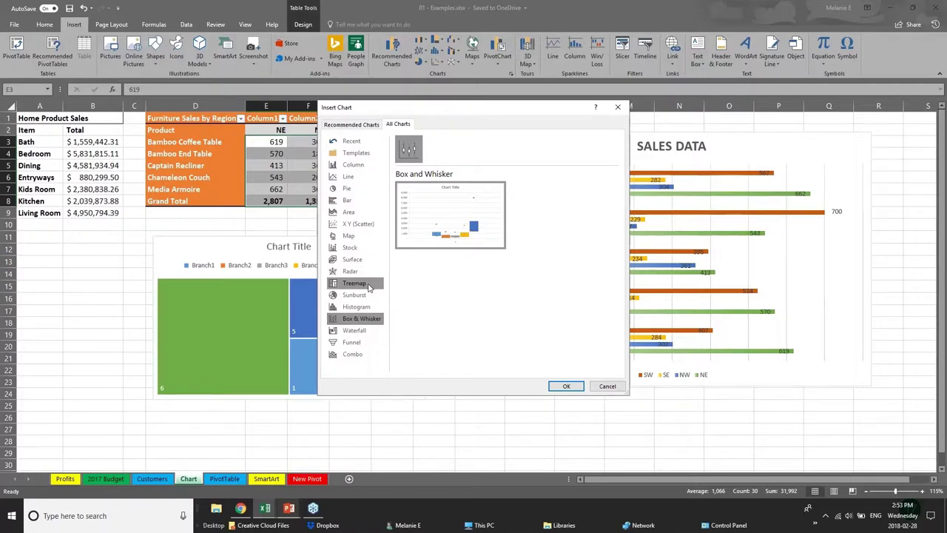
{"action": "left_click", "coordinate": [362, 295]}
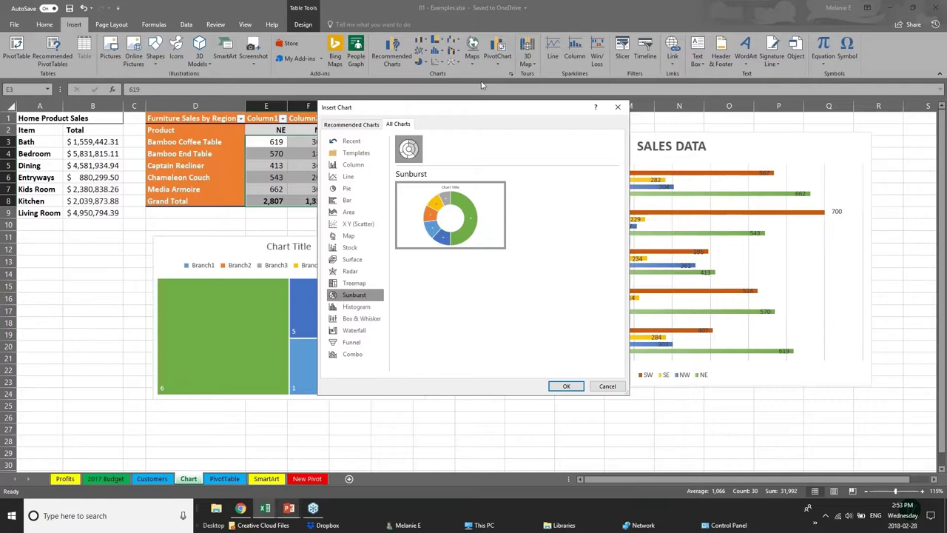
{"action": "left_click", "coordinate": [345, 126]}
{"action": "left_click", "coordinate": [367, 221]}
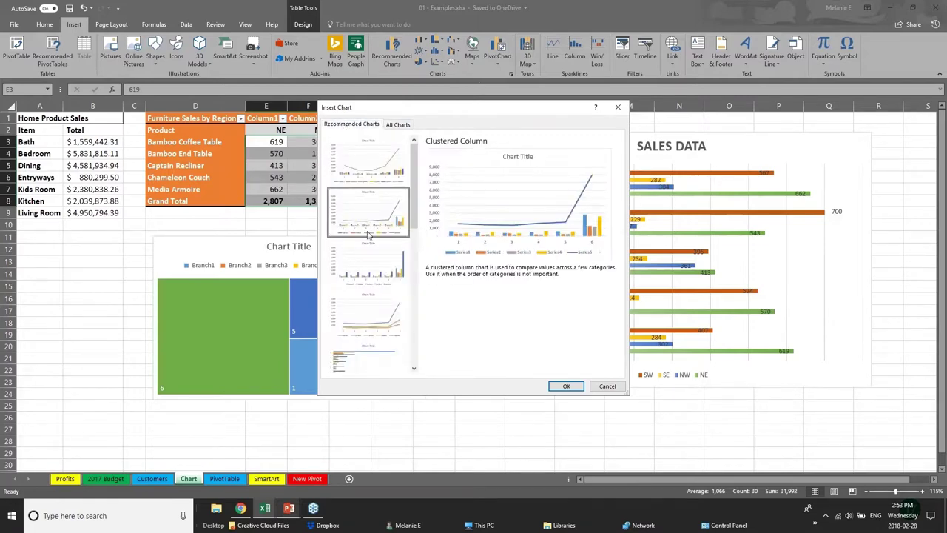
{"action": "left_click", "coordinate": [367, 262]}
{"action": "left_click", "coordinate": [370, 314]}
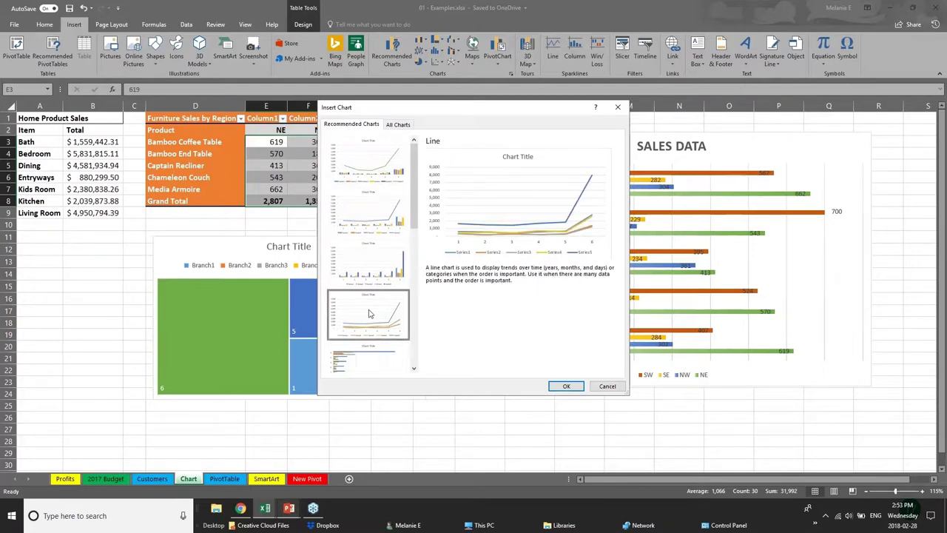
{"action": "left_click", "coordinate": [601, 386]}
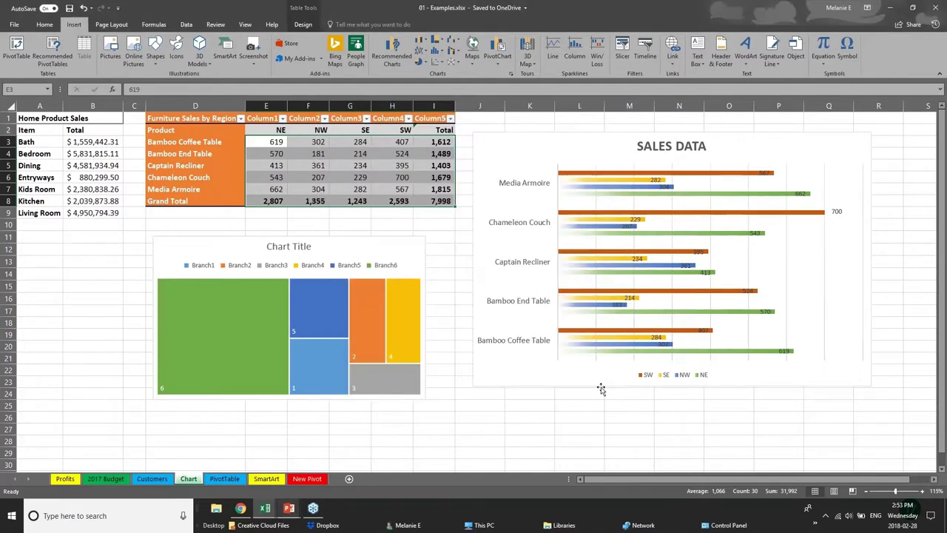
Step: Return to PowerPoint and advance from NEW CHARTS to the 3D POWER MAPS slide
{"action": "left_click", "coordinate": [289, 508]}
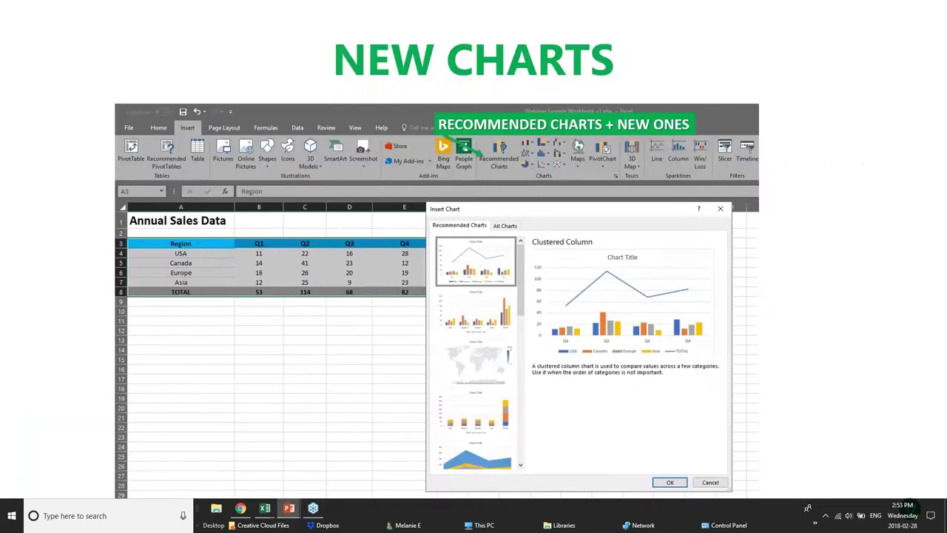
{"action": "key", "text": "Right"}
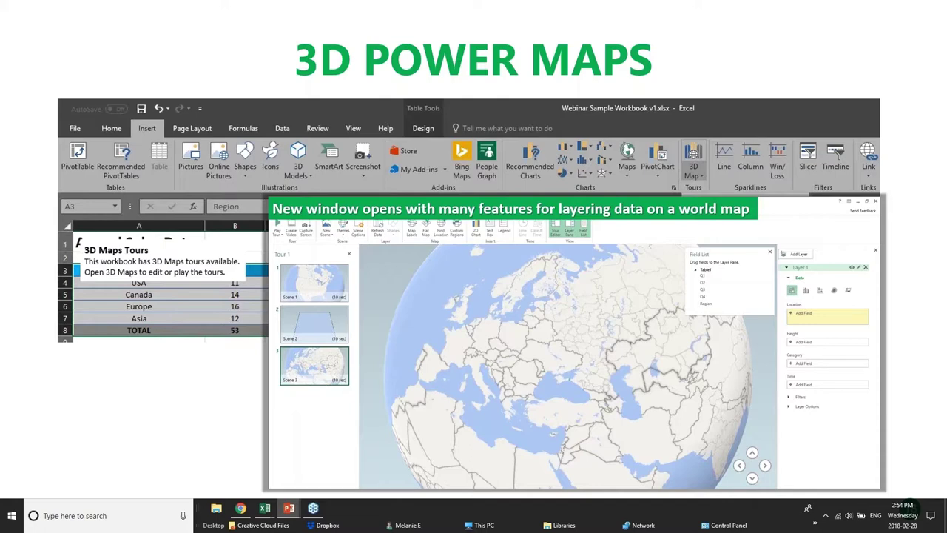
Step: Switch from the PowerPoint slideshow to the 01 - Examples.xlsx Excel workbook
{"action": "mouse_move", "coordinate": [264, 508]}
{"action": "left_click", "coordinate": [158, 477]}
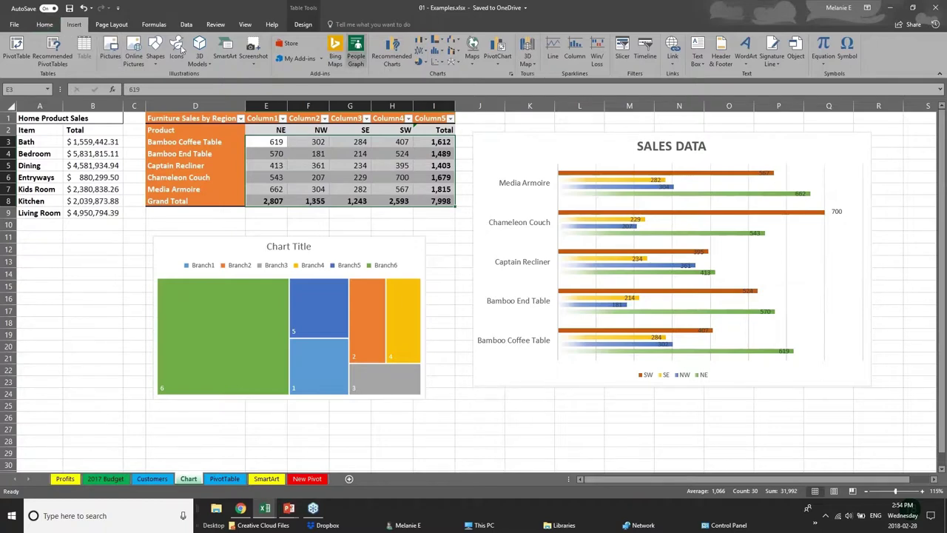
Step: Show the Insert > 3D Map options for the workbook data
{"action": "left_click", "coordinate": [533, 64]}
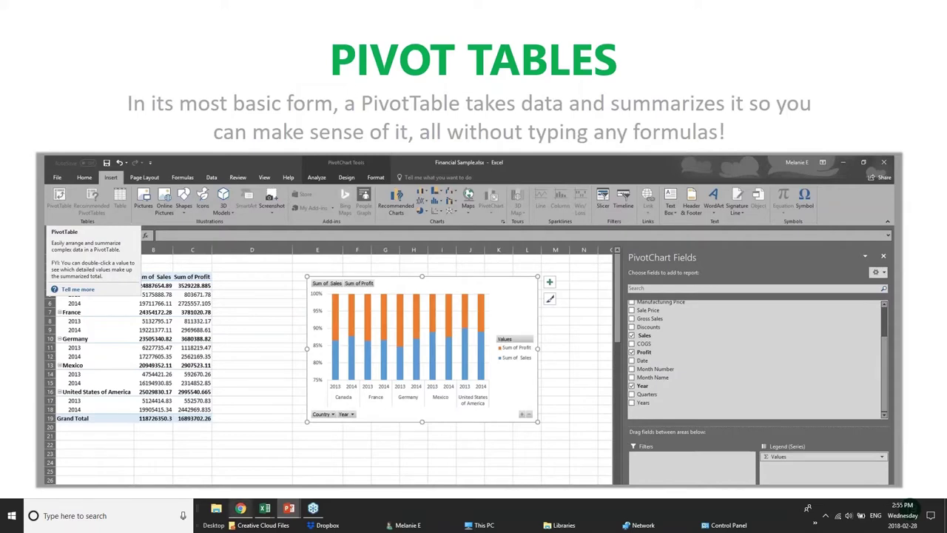
Step: In pivotTables.xlsx, browse the DateGrouping, OtherGrouping and Slicers sheets, hiding the field list
{"action": "mouse_move", "coordinate": [264, 508]}
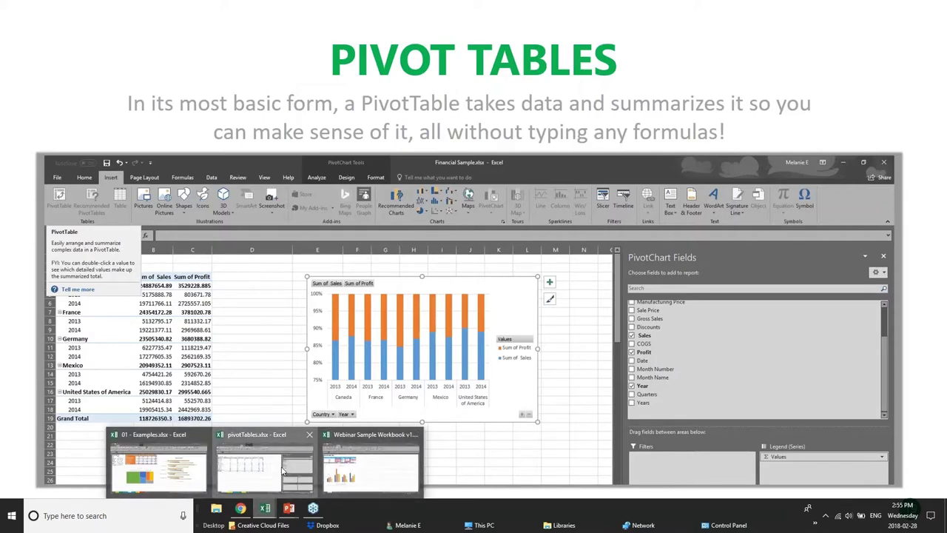
{"action": "left_click", "coordinate": [281, 466]}
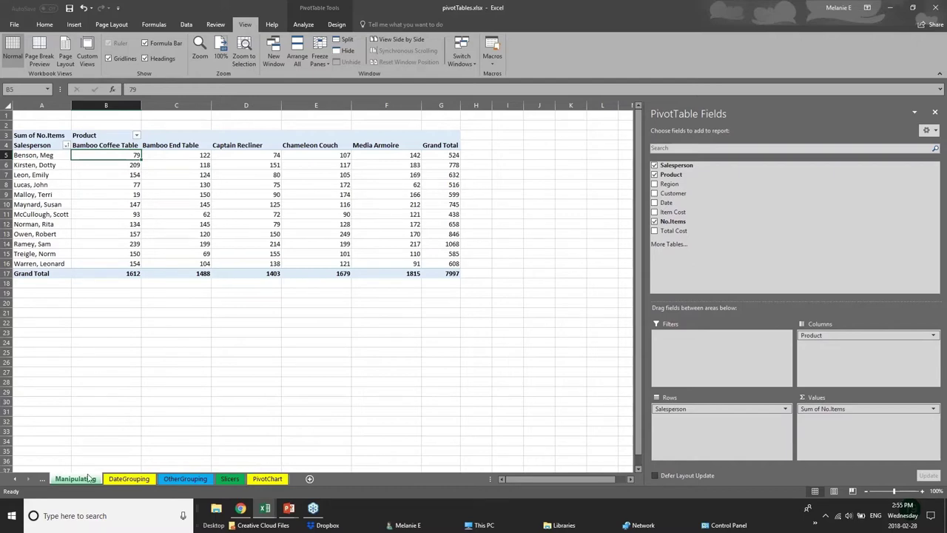
{"action": "left_click", "coordinate": [145, 480]}
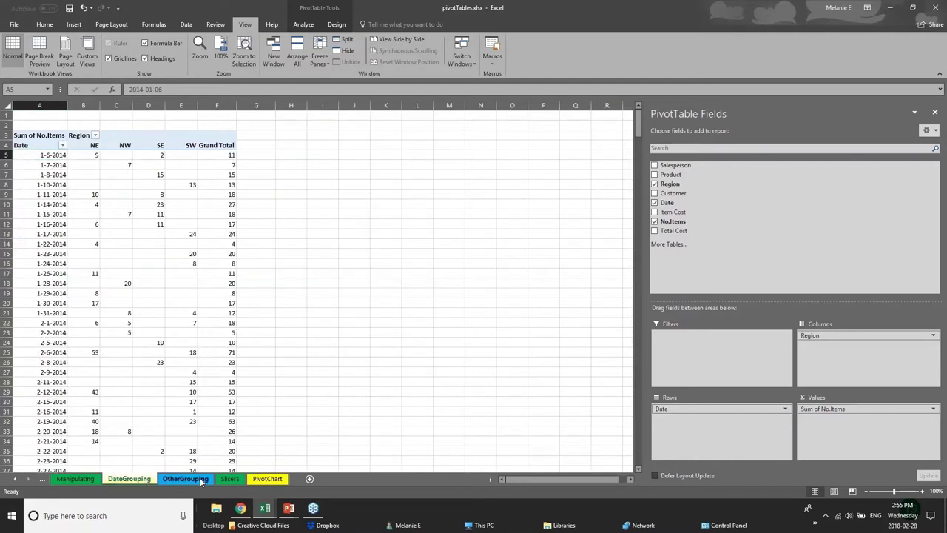
{"action": "left_click", "coordinate": [199, 478]}
{"action": "left_click", "coordinate": [237, 480]}
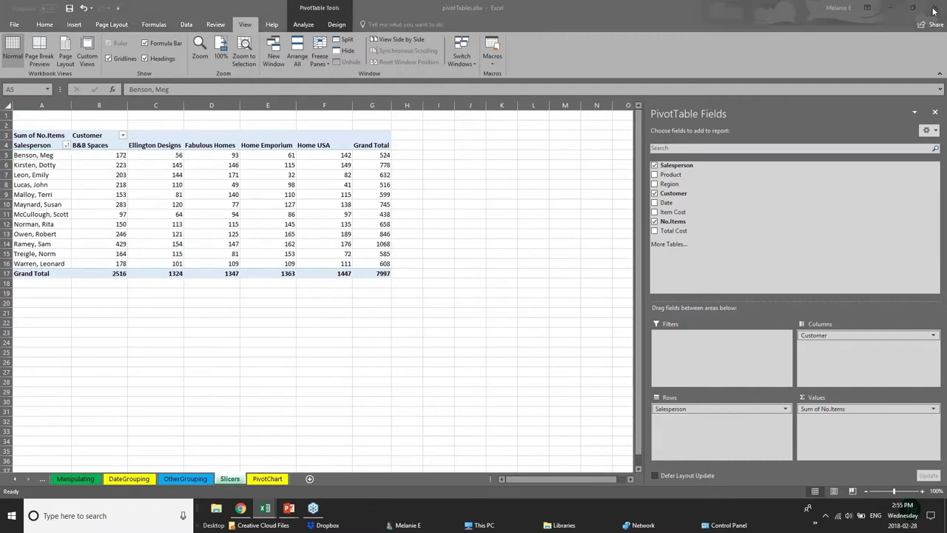
{"action": "left_click", "coordinate": [935, 112]}
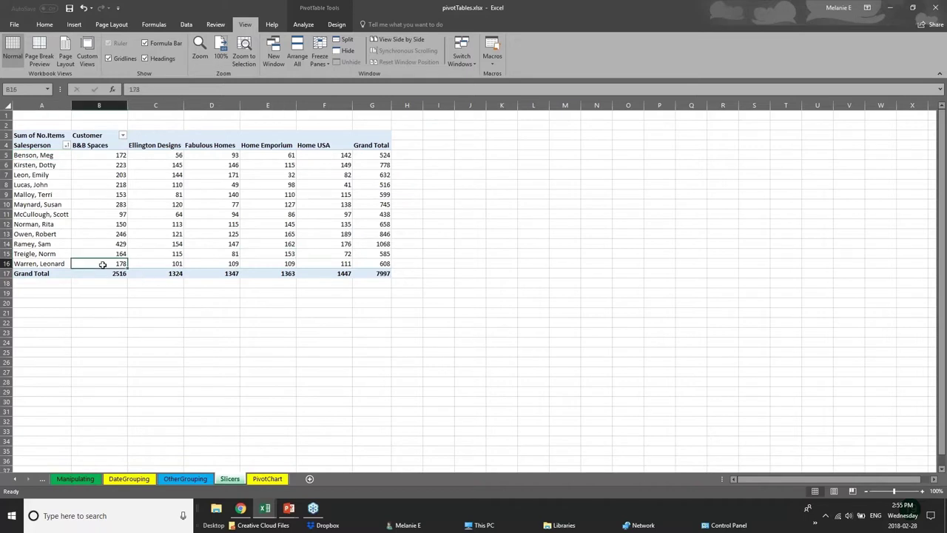
Step: Select the Salesperson-by-Customer pivot table, briefly revisit the slideshow, then return to pivotTables.xlsx
{"action": "left_click", "coordinate": [35, 130]}
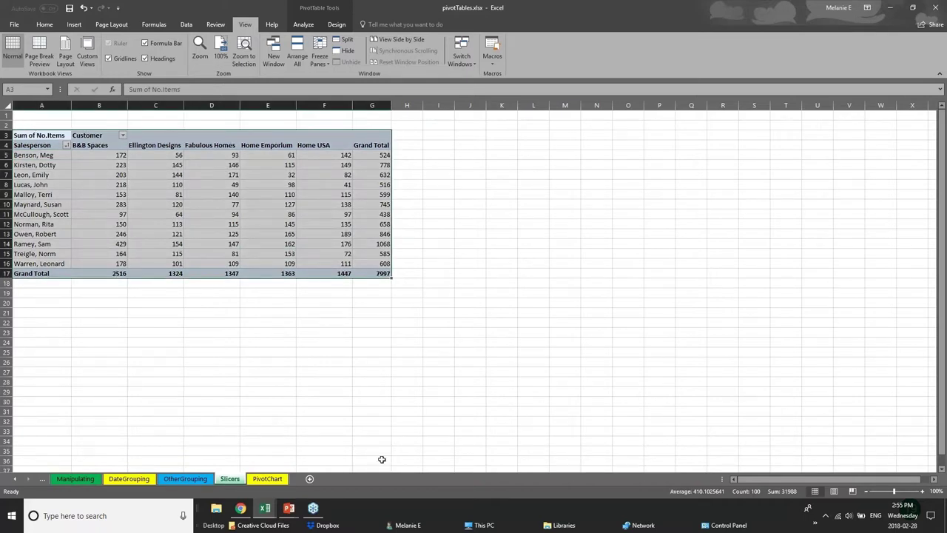
{"action": "mouse_move", "coordinate": [290, 509]}
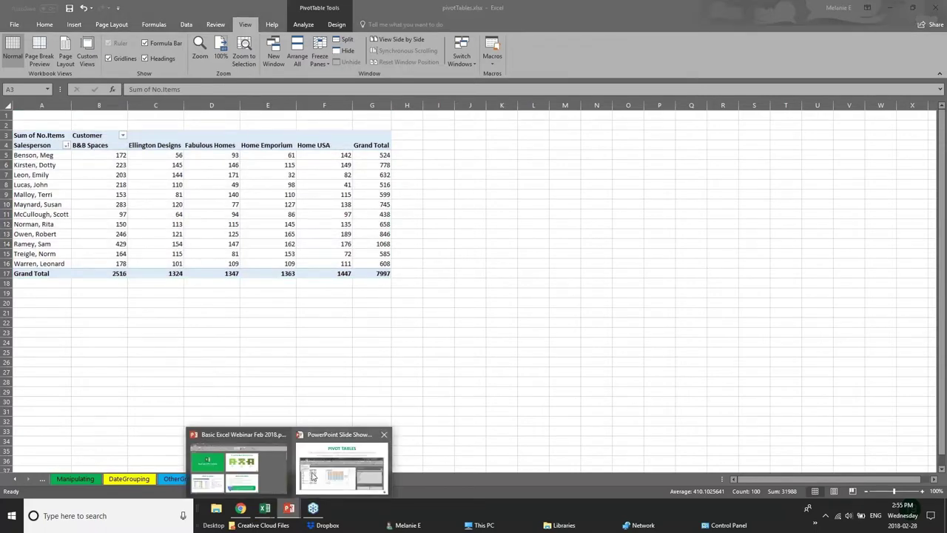
{"action": "left_click", "coordinate": [313, 473]}
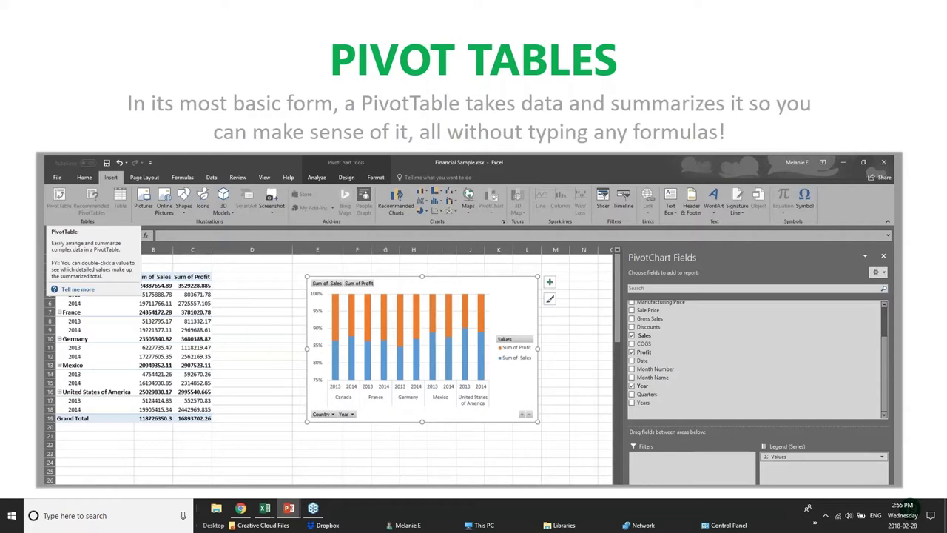
{"action": "mouse_move", "coordinate": [265, 509]}
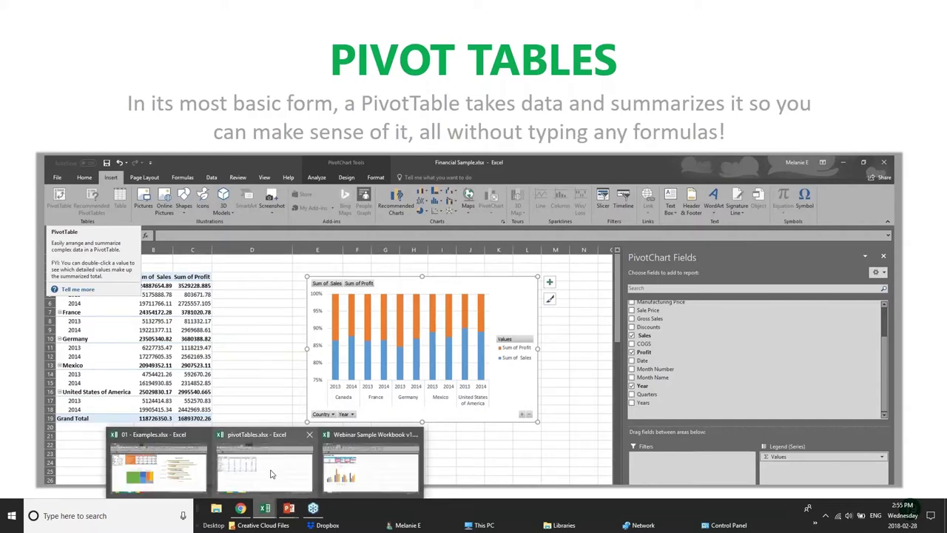
{"action": "left_click", "coordinate": [271, 473]}
Step: Highlight pivot rows 5–6, cells A7:B7 and the Ellington Designs column values
{"action": "left_click_drag", "start_coordinate": [109, 167], "coordinate": [170, 155]}
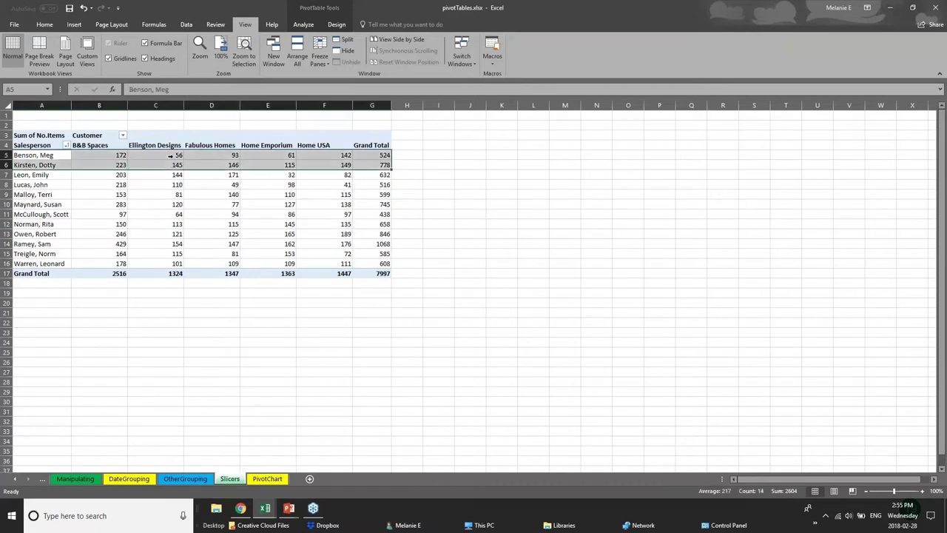
{"action": "left_click", "coordinate": [407, 155]}
{"action": "left_click_drag", "start_coordinate": [52, 174], "coordinate": [116, 179]}
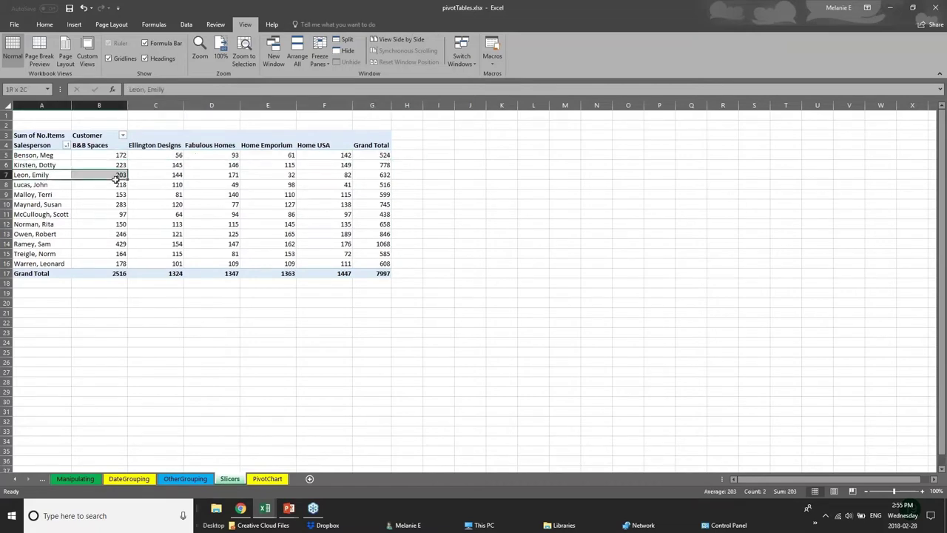
{"action": "left_click_drag", "start_coordinate": [156, 154], "coordinate": [156, 273]}
{"action": "left_click", "coordinate": [137, 273]}
{"action": "left_click", "coordinate": [207, 306]}
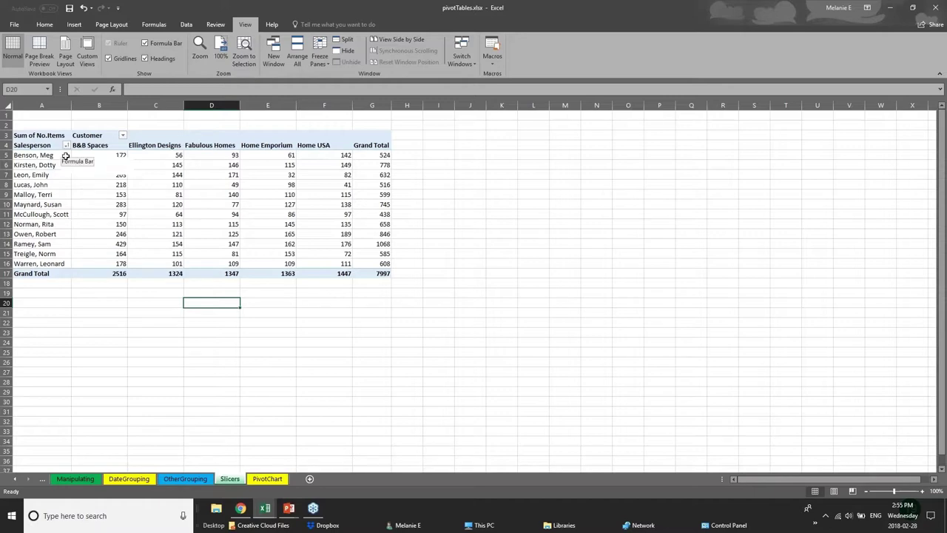
Step: View the OtherGrouping and PivotChart sheets, then open 01 - Examples.xlsx's PivotTable sheet
{"action": "left_click", "coordinate": [207, 479]}
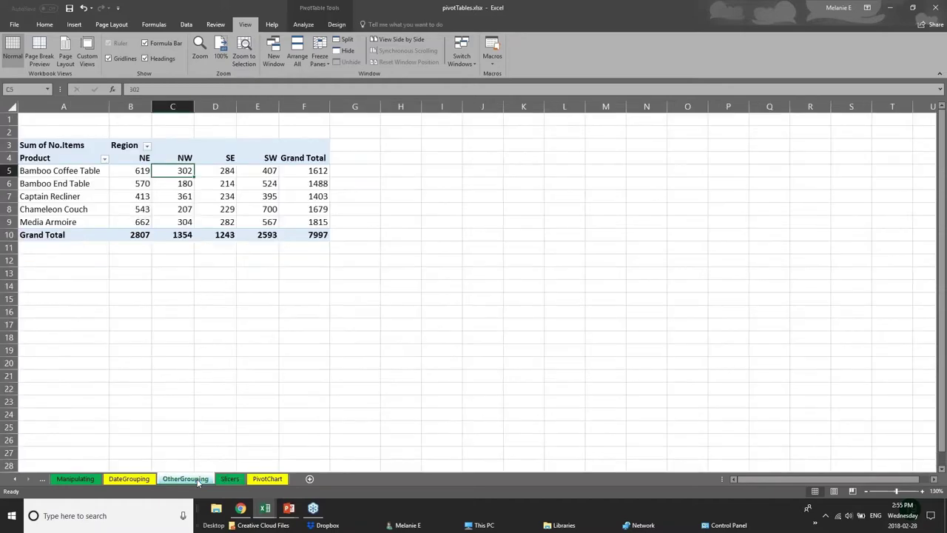
{"action": "left_click", "coordinate": [254, 480]}
{"action": "mouse_move", "coordinate": [265, 509]}
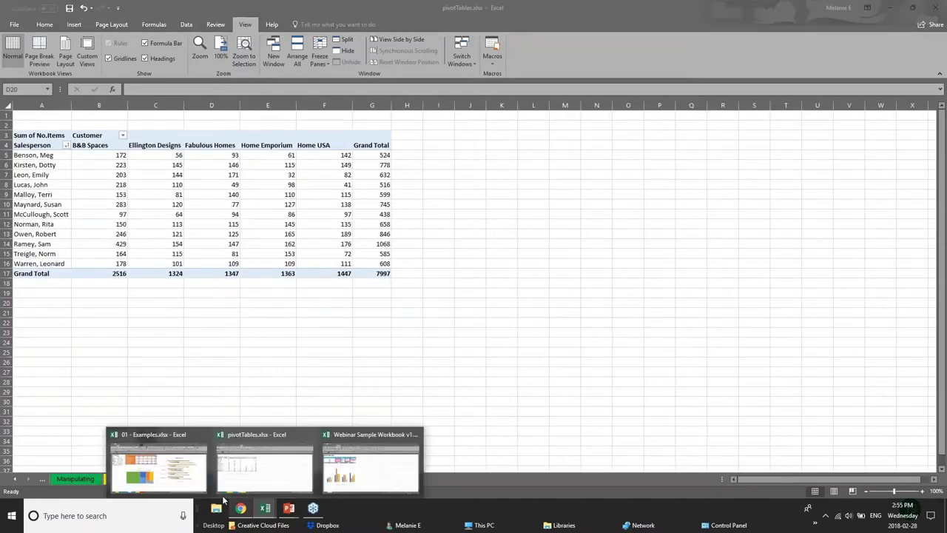
{"action": "left_click", "coordinate": [195, 480]}
{"action": "left_click", "coordinate": [228, 480]}
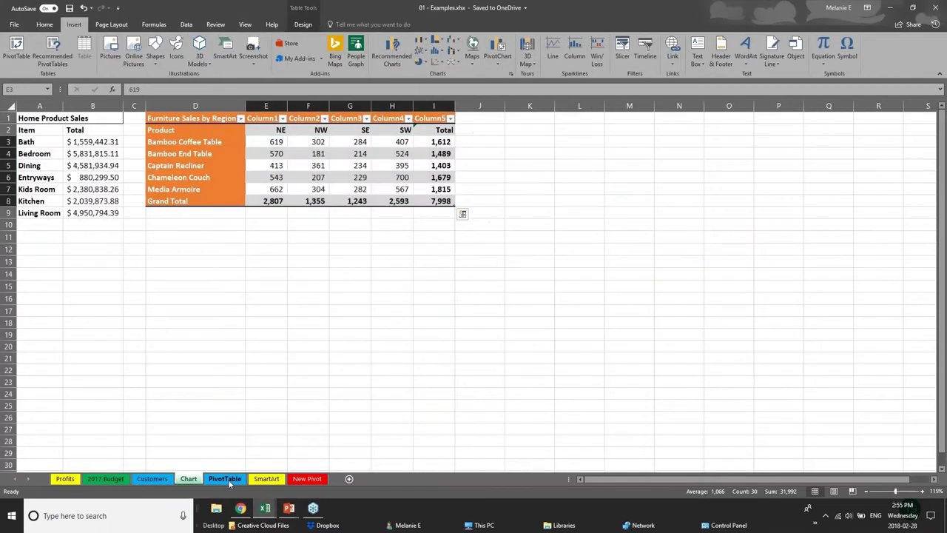
Step: Delete the existing pivot table in range K1:T11
{"action": "left_click", "coordinate": [278, 125]}
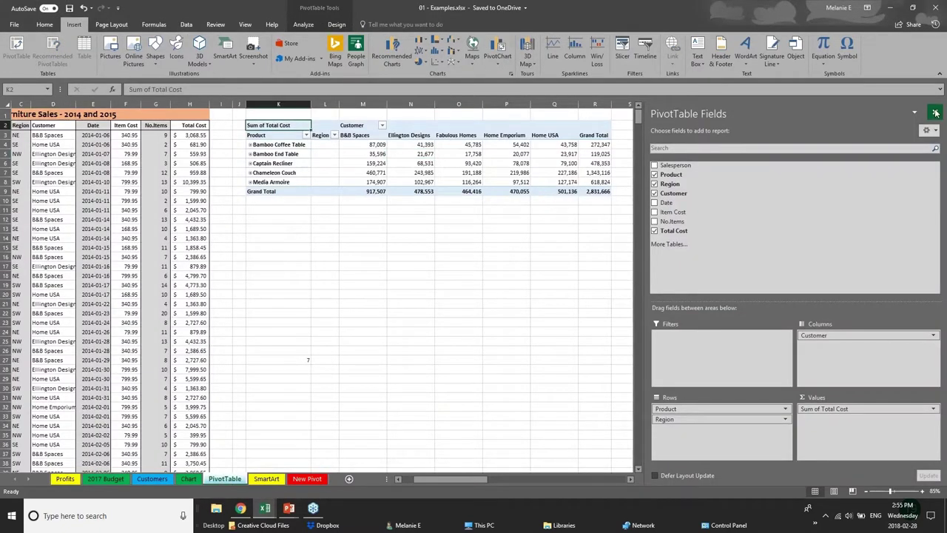
{"action": "left_click", "coordinate": [934, 112]}
{"action": "left_click_drag", "start_coordinate": [260, 112], "coordinate": [665, 211]}
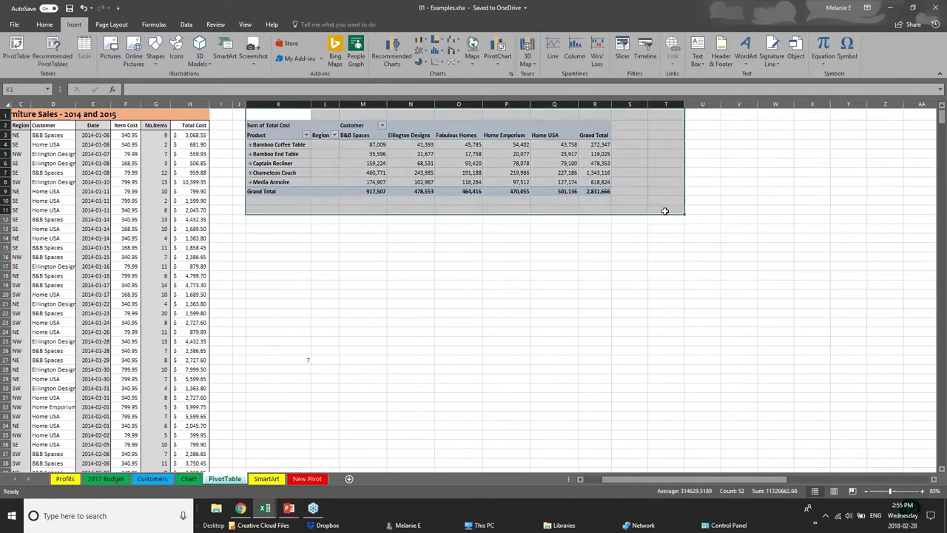
{"action": "key", "text": "Delete"}
Step: Inspect the source sales data, including the Total Cost formula in row 10
{"action": "left_click", "coordinate": [133, 199]}
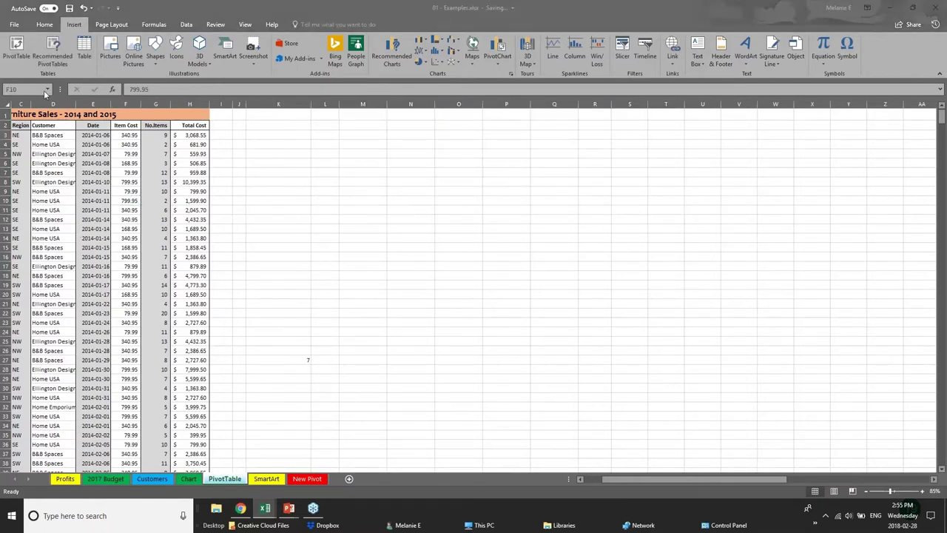
{"action": "left_click_drag", "start_coordinate": [616, 479], "coordinate": [589, 479]}
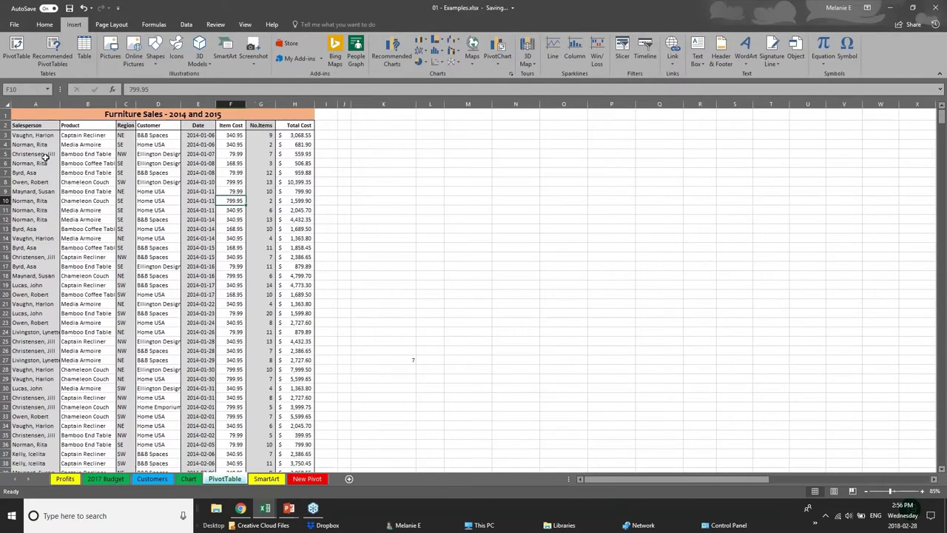
{"action": "left_click", "coordinate": [46, 156]}
{"action": "scroll", "coordinate": [23, 288], "scroll_direction": "down", "scroll_amount": 5}
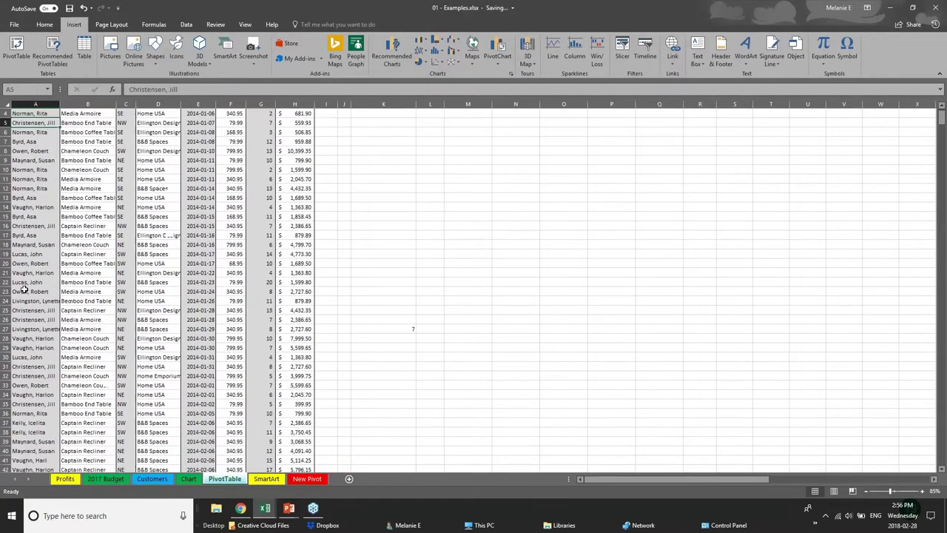
{"action": "scroll", "coordinate": [286, 140], "scroll_direction": "up", "scroll_amount": 5}
{"action": "left_click", "coordinate": [286, 140]}
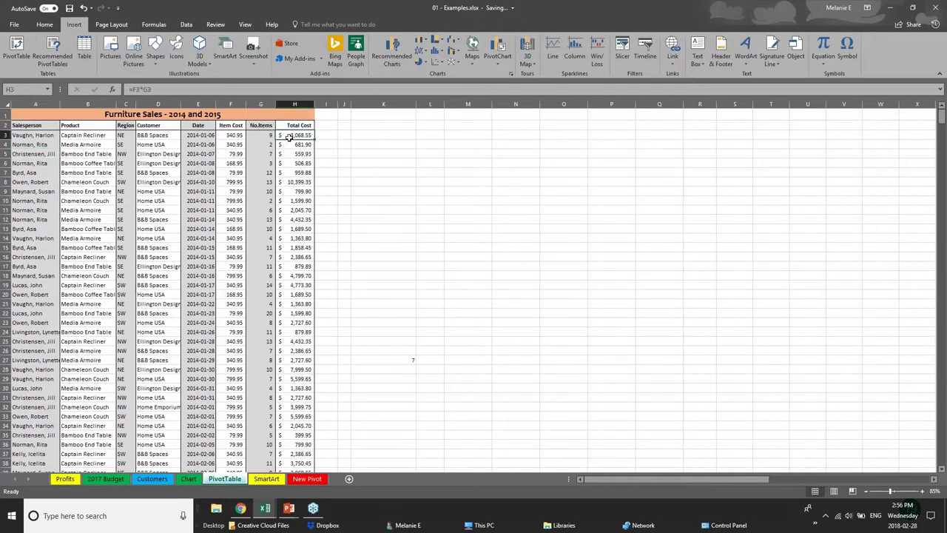
{"action": "left_click", "coordinate": [291, 198]}
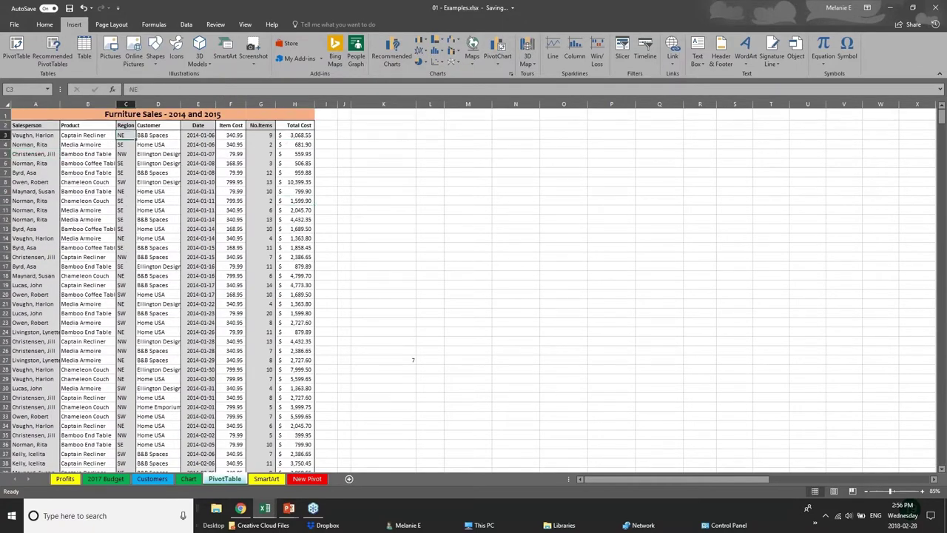
{"action": "left_click", "coordinate": [57, 275]}
{"action": "scroll", "coordinate": [62, 392], "scroll_direction": "down", "scroll_amount": 20}
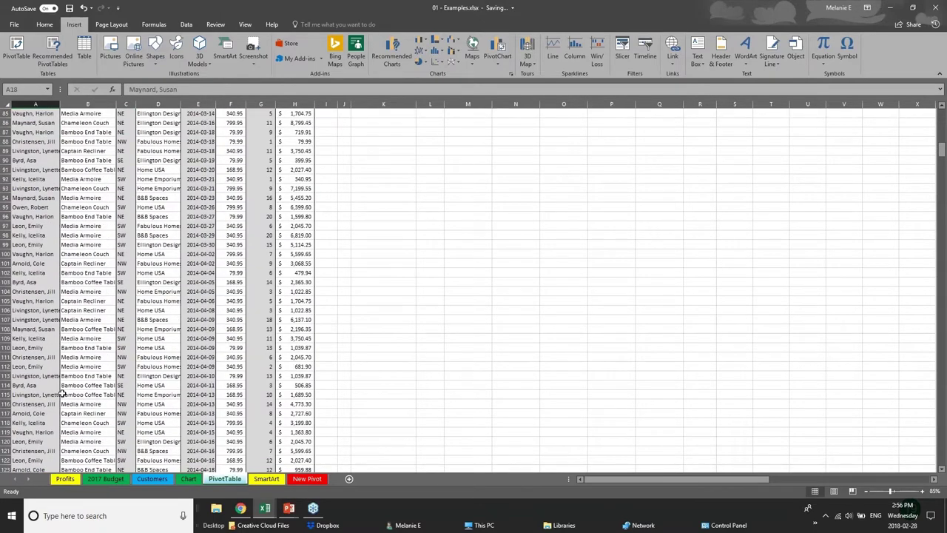
{"action": "scroll", "coordinate": [62, 395], "scroll_direction": "down", "scroll_amount": 17}
{"action": "scroll", "coordinate": [62, 394], "scroll_direction": "up", "scroll_amount": 20}
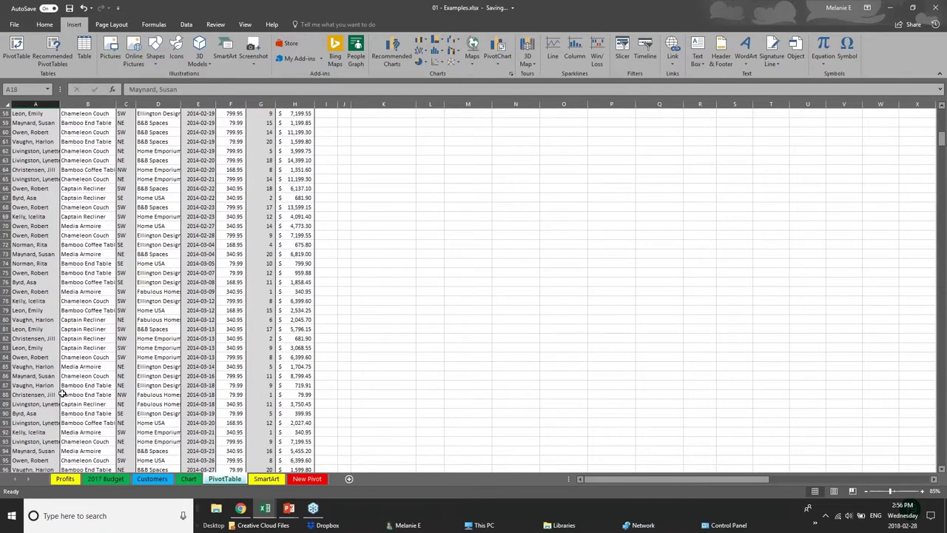
{"action": "scroll", "coordinate": [62, 386], "scroll_direction": "up", "scroll_amount": 5}
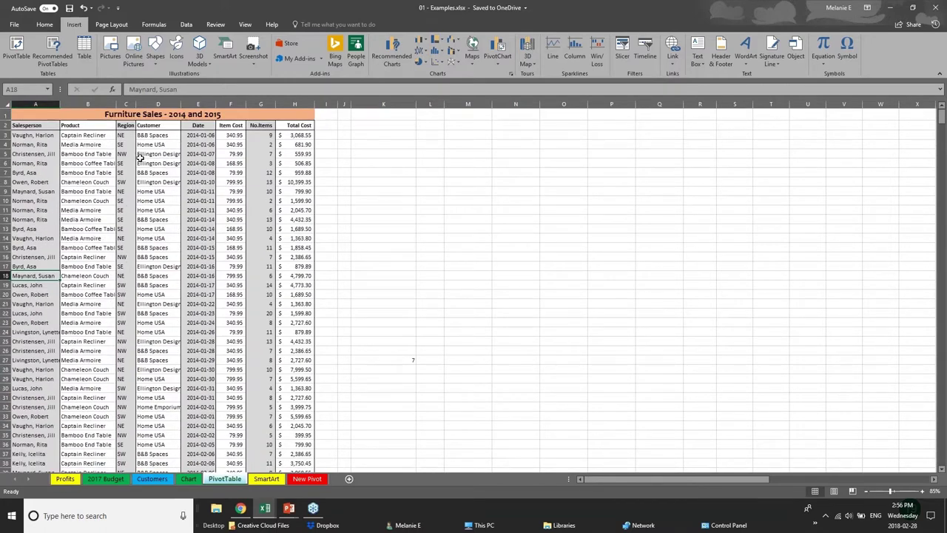
Step: With cell K14 active, open the Create PivotTable dialog
{"action": "left_click", "coordinate": [7, 105]}
{"action": "left_click", "coordinate": [383, 236]}
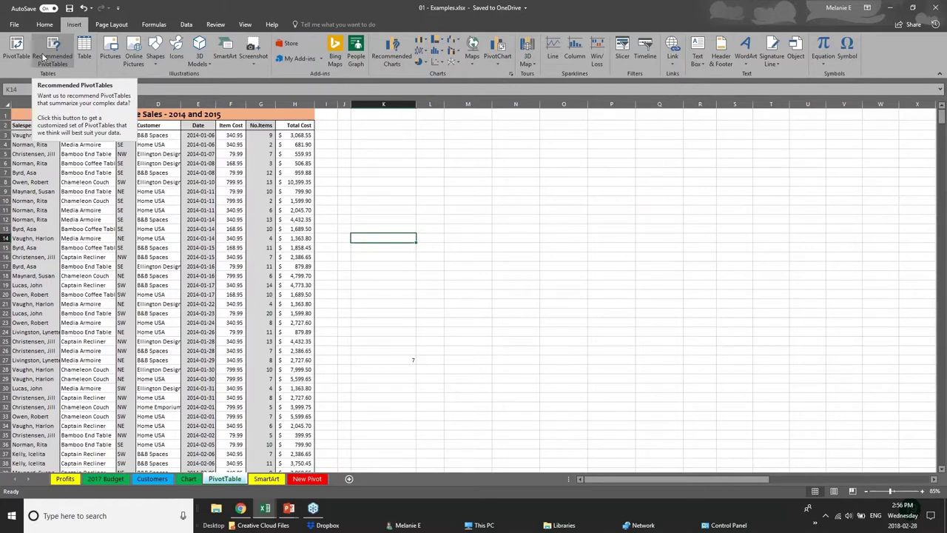
{"action": "left_click", "coordinate": [15, 63]}
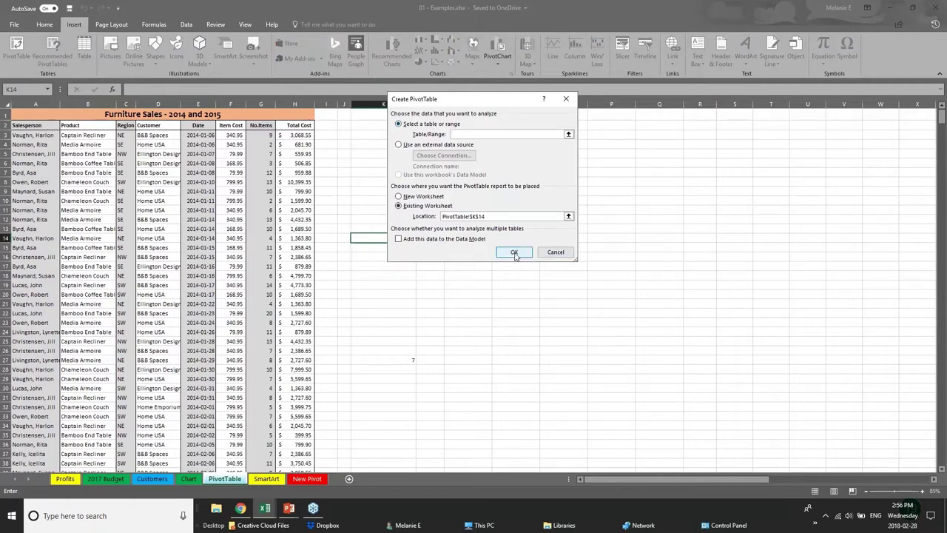
Step: Try creating a PivotTable from the whole sheet, hit the invalid field name error, and cancel
{"action": "left_click", "coordinate": [27, 112]}
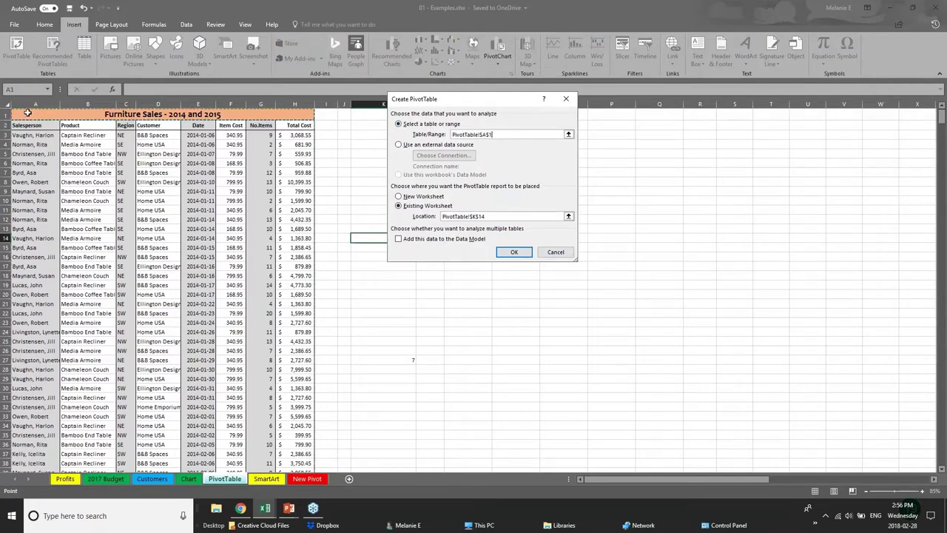
{"action": "key", "text": "Escape"}
{"action": "left_click", "coordinate": [6, 104]}
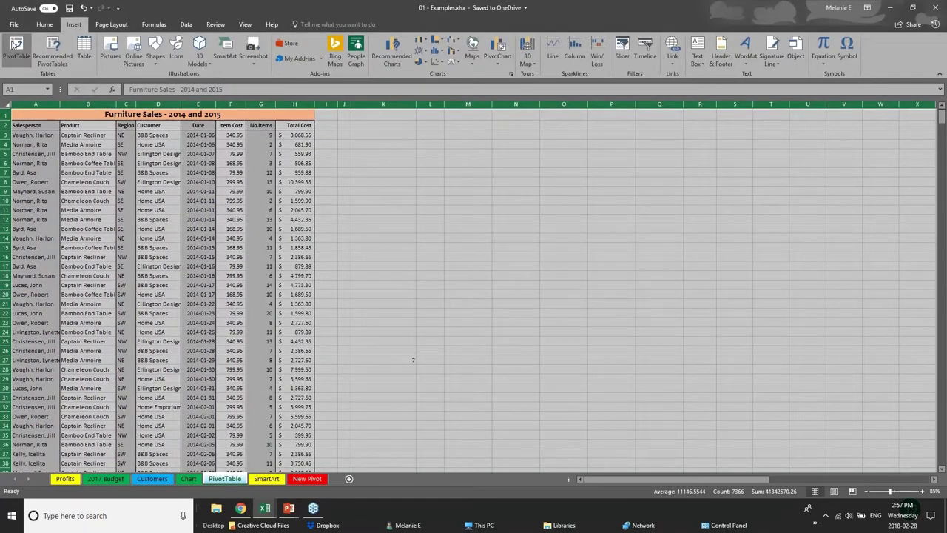
{"action": "left_click", "coordinate": [17, 45]}
{"action": "key", "text": "Return"}
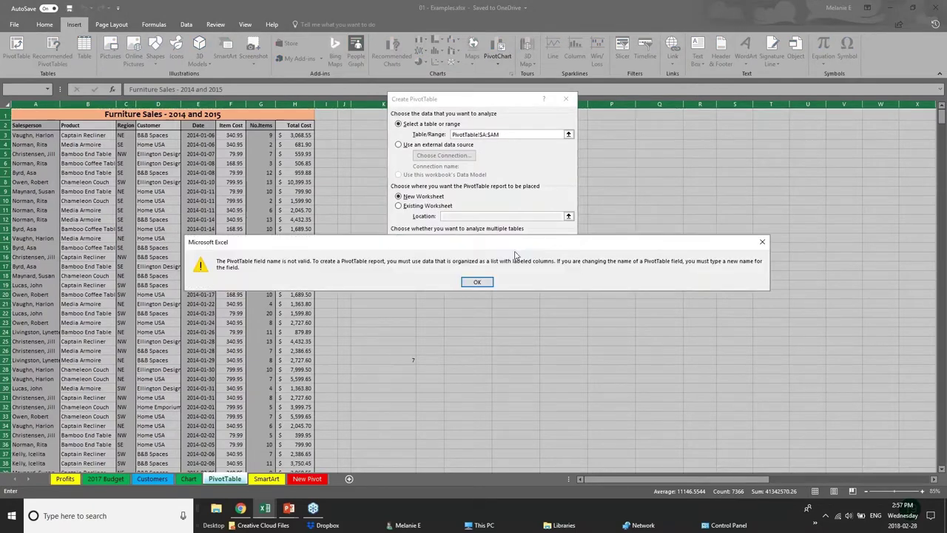
{"action": "left_click", "coordinate": [477, 282]}
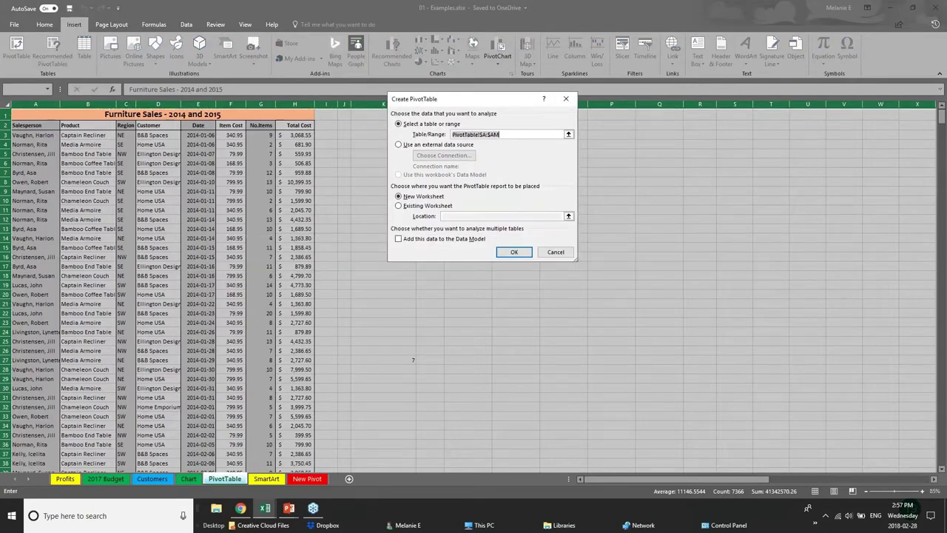
{"action": "left_click", "coordinate": [514, 252]}
{"action": "left_click", "coordinate": [478, 282]}
{"action": "left_click", "coordinate": [555, 252]}
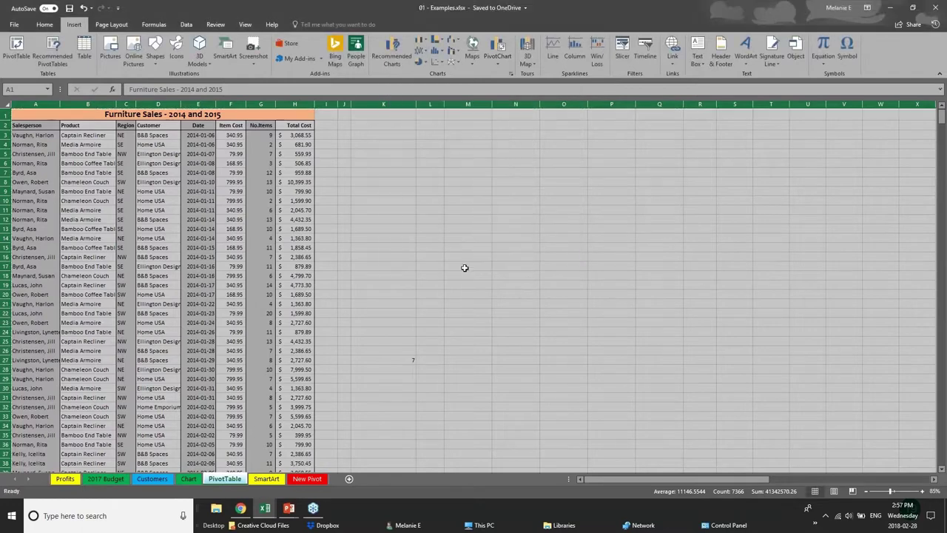
Step: Create a PivotTable from columns A:H on a new worksheet
{"action": "left_click", "coordinate": [155, 144]}
{"action": "left_click_drag", "start_coordinate": [34, 103], "coordinate": [314, 112]}
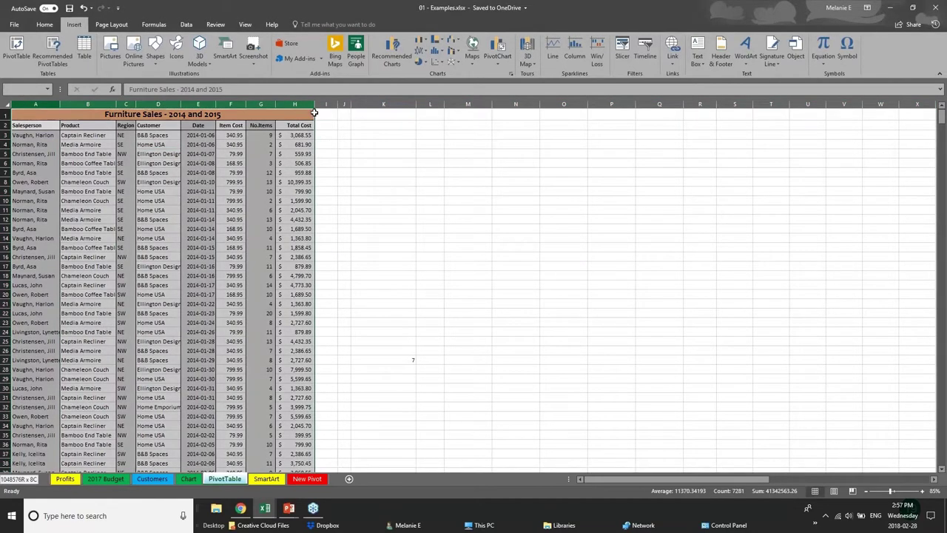
{"action": "left_click", "coordinate": [17, 46]}
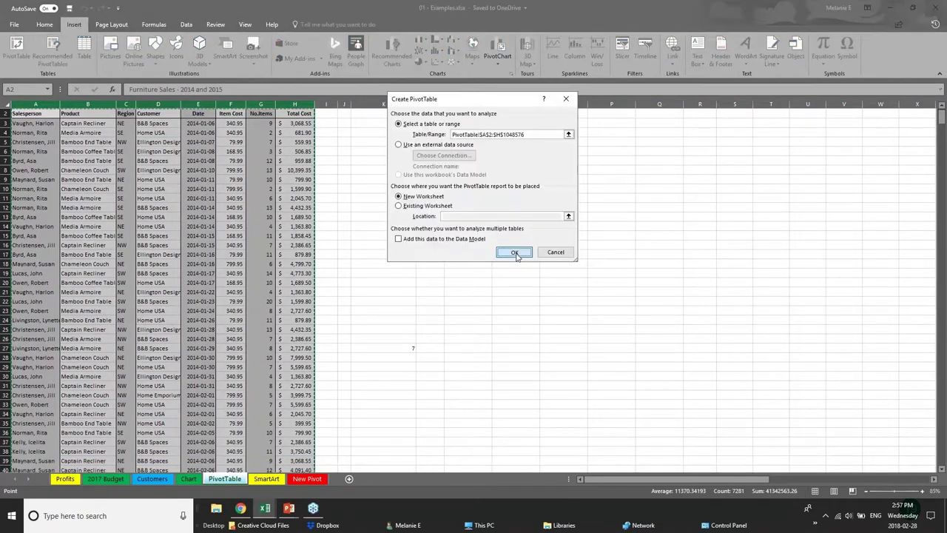
{"action": "left_click", "coordinate": [515, 252]}
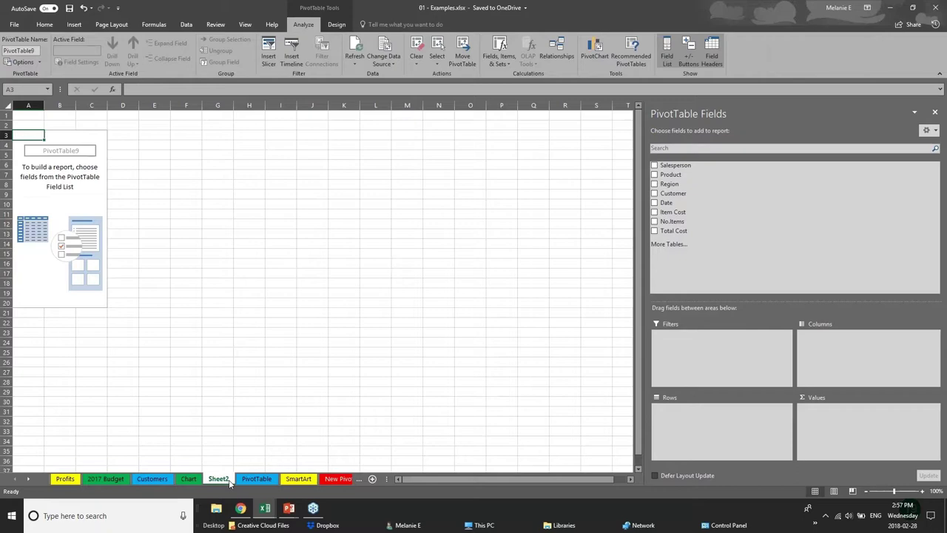
Step: Rename the Sheet2 tab to 'PIVOT 2'
{"action": "double_click", "coordinate": [219, 479]}
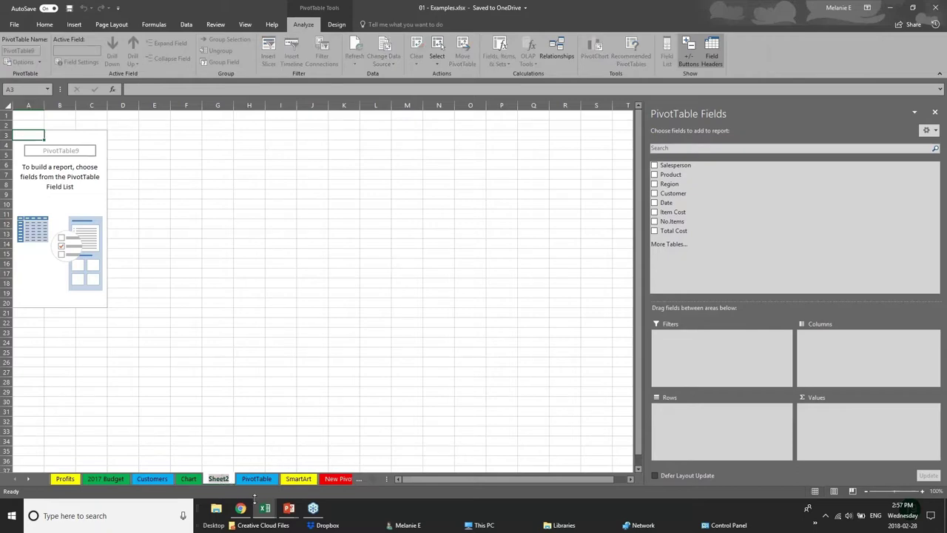
{"action": "type", "text": "PIV"}
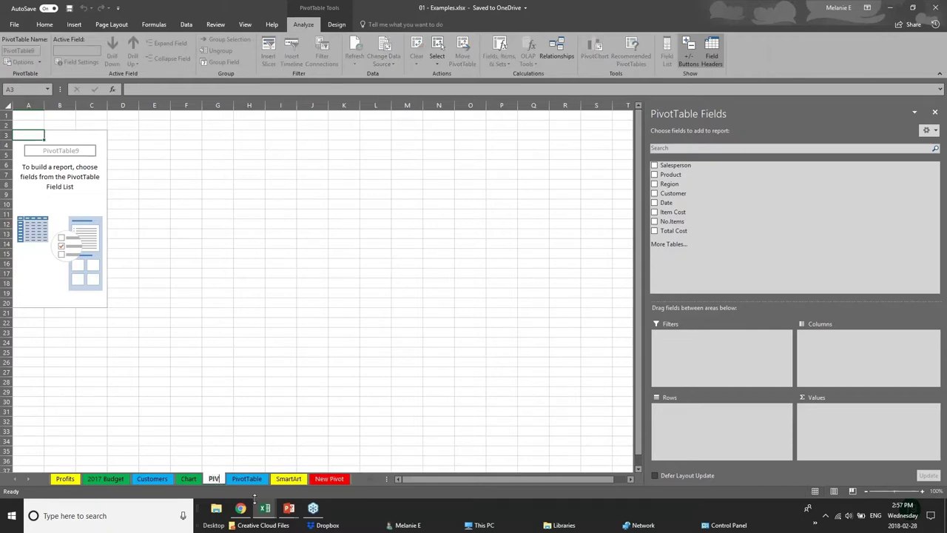
{"action": "type", "text": "OT 2"}
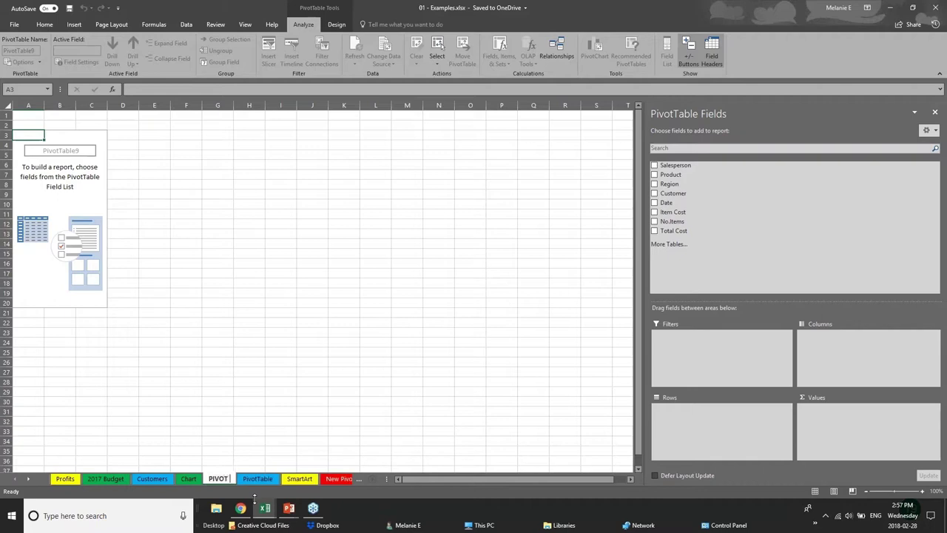
{"action": "left_click", "coordinate": [70, 152]}
{"action": "key", "text": "Up"}
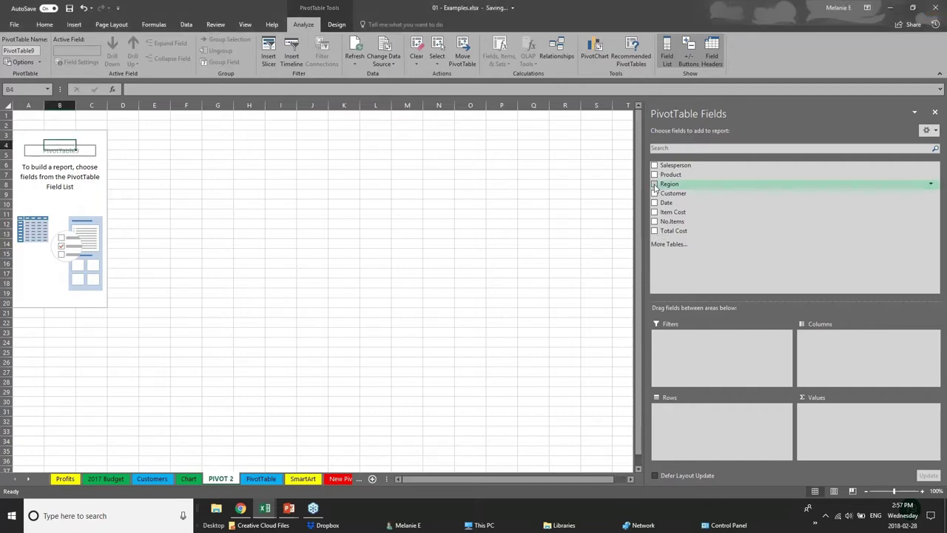
Step: Sum Total Cost by Region and Years, dropping Quarters and Date, and widen columns A and B
{"action": "left_click", "coordinate": [654, 184]}
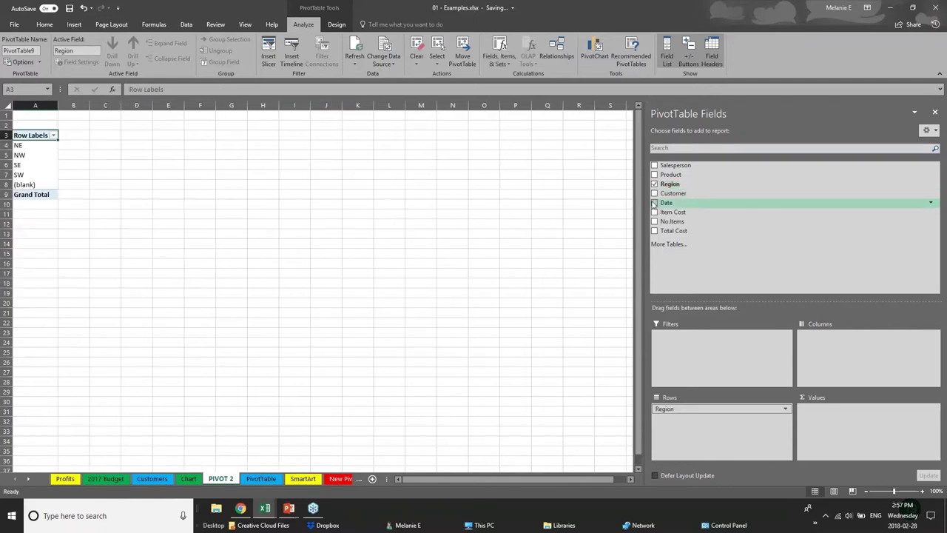
{"action": "left_click", "coordinate": [654, 203]}
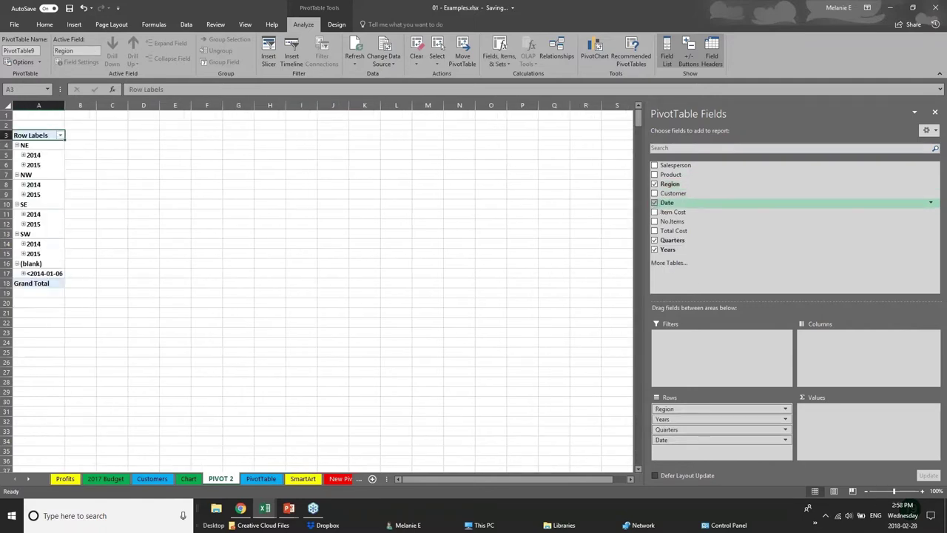
{"action": "left_click", "coordinate": [655, 239]}
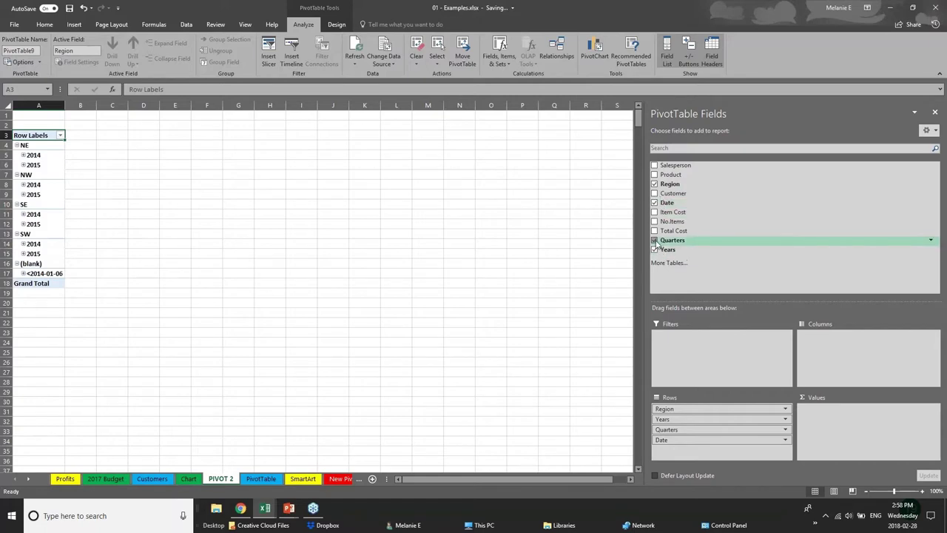
{"action": "left_click", "coordinate": [654, 202]}
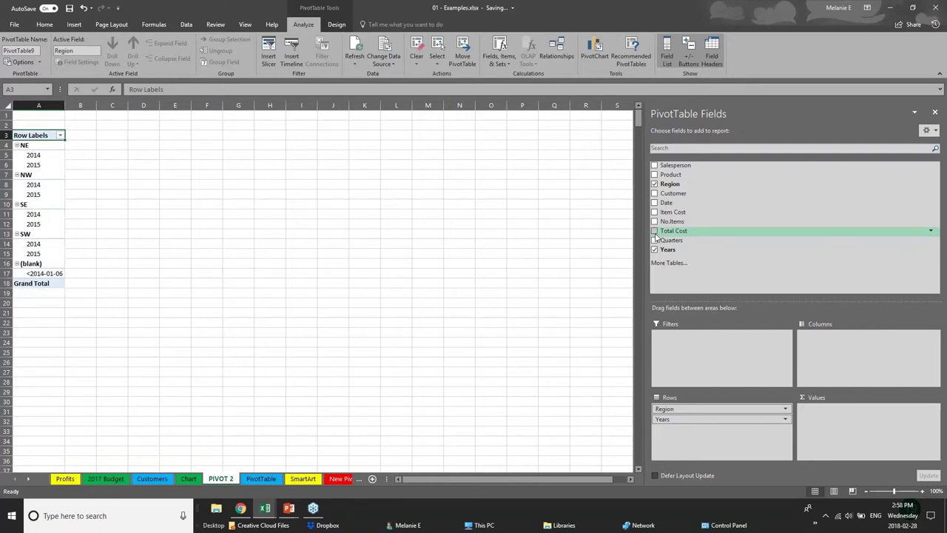
{"action": "left_click", "coordinate": [654, 231]}
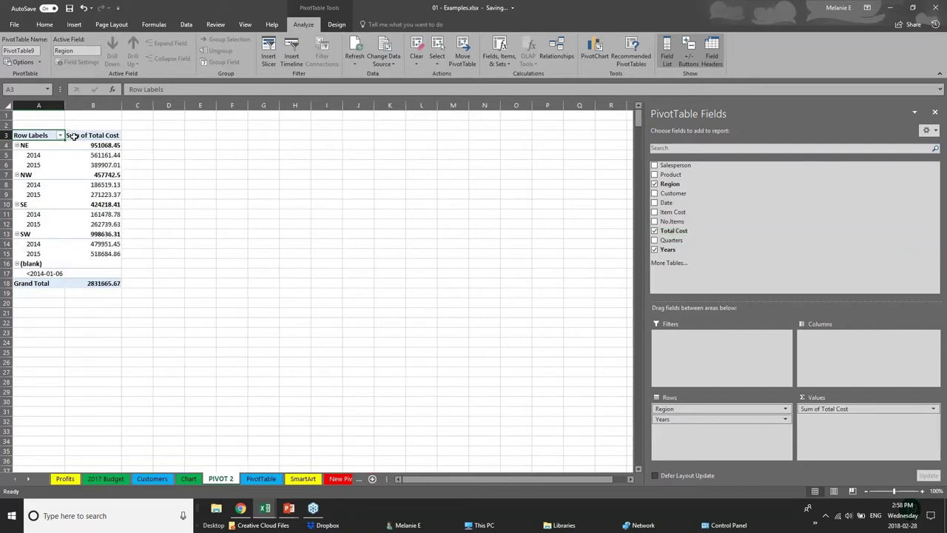
{"action": "left_click_drag", "start_coordinate": [65, 108], "coordinate": [221, 108]}
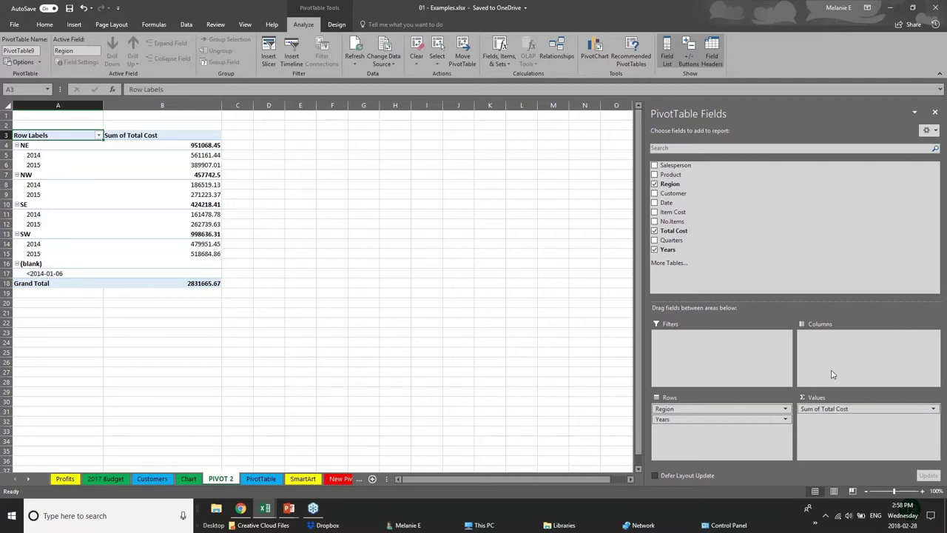
Step: Move the Years field into the pivot columns
{"action": "left_click", "coordinate": [695, 419]}
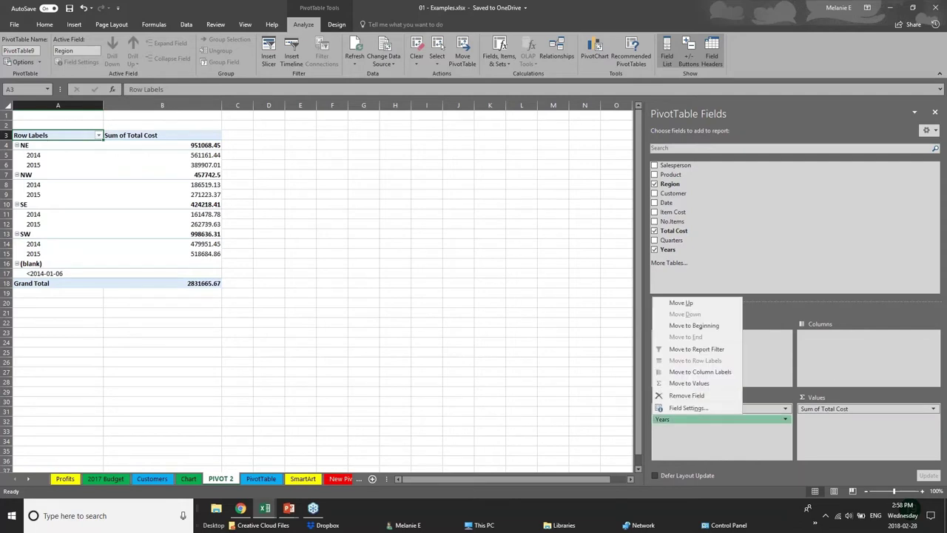
{"action": "left_click", "coordinate": [709, 419]}
{"action": "left_click", "coordinate": [703, 420]}
{"action": "left_click_drag", "start_coordinate": [703, 420], "coordinate": [840, 355]}
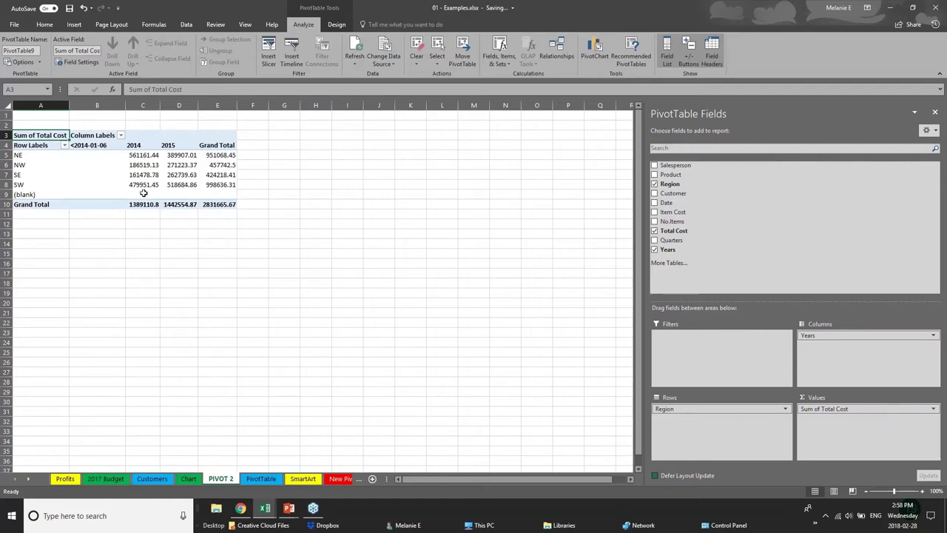
Step: Review the region-by-year totals, then put years down the rows and regions across
{"action": "left_click", "coordinate": [24, 156]}
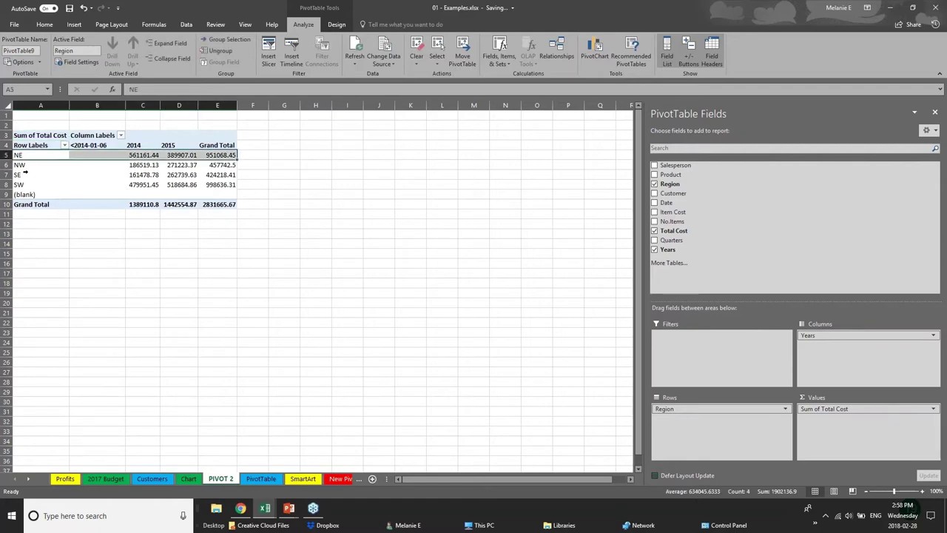
{"action": "left_click", "coordinate": [24, 174]}
{"action": "left_click", "coordinate": [24, 184]}
{"action": "left_click", "coordinate": [131, 155]}
{"action": "left_click", "coordinate": [131, 175]}
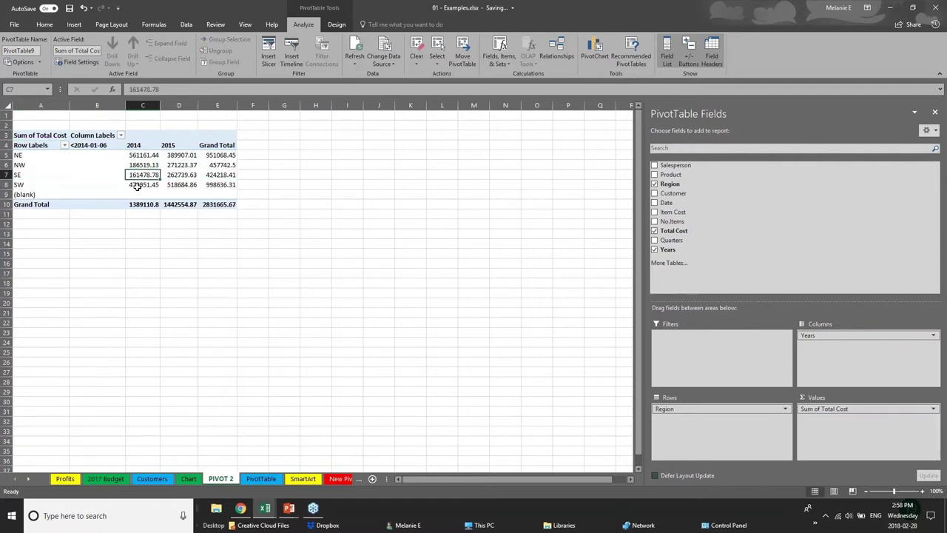
{"action": "left_click", "coordinate": [192, 146]}
{"action": "left_click", "coordinate": [189, 165]}
{"action": "left_click", "coordinate": [189, 184]}
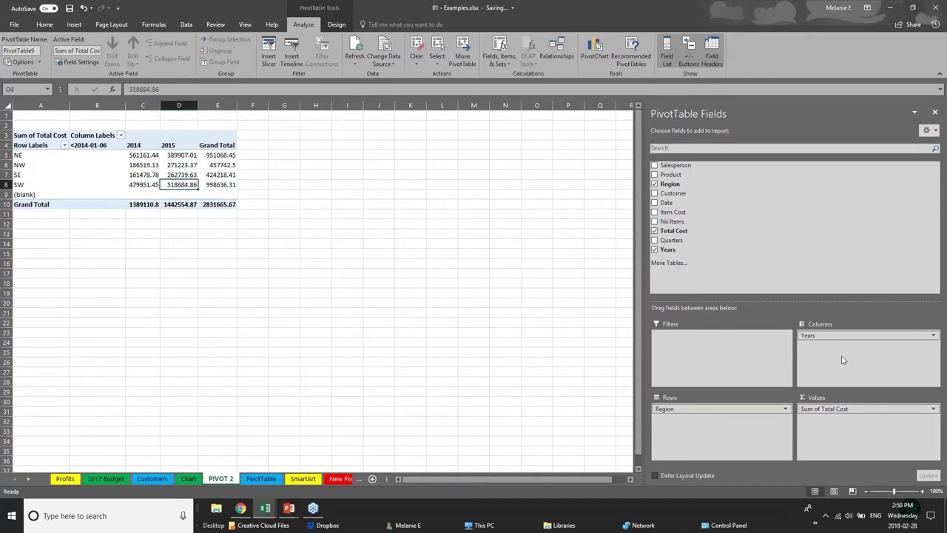
{"action": "left_click_drag", "start_coordinate": [817, 335], "coordinate": [847, 344]}
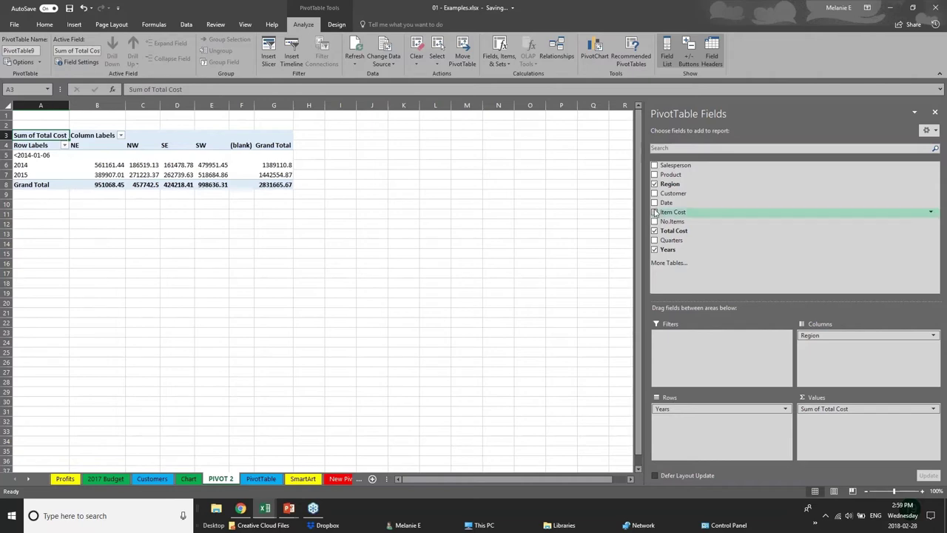
Step: Add Customer under Region in the columns and Date to the rows, expanding and collapsing 2014 and 2015
{"action": "left_click", "coordinate": [654, 193]}
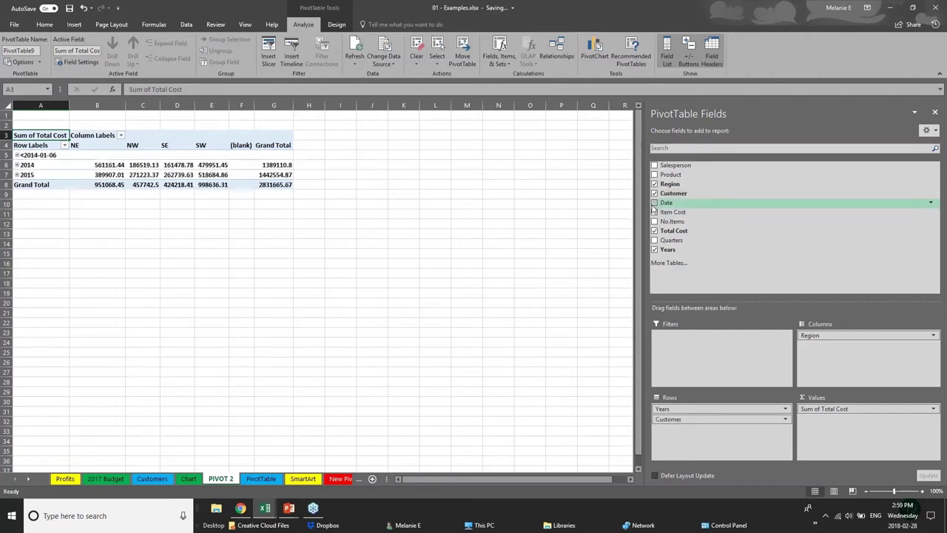
{"action": "left_click", "coordinate": [654, 202]}
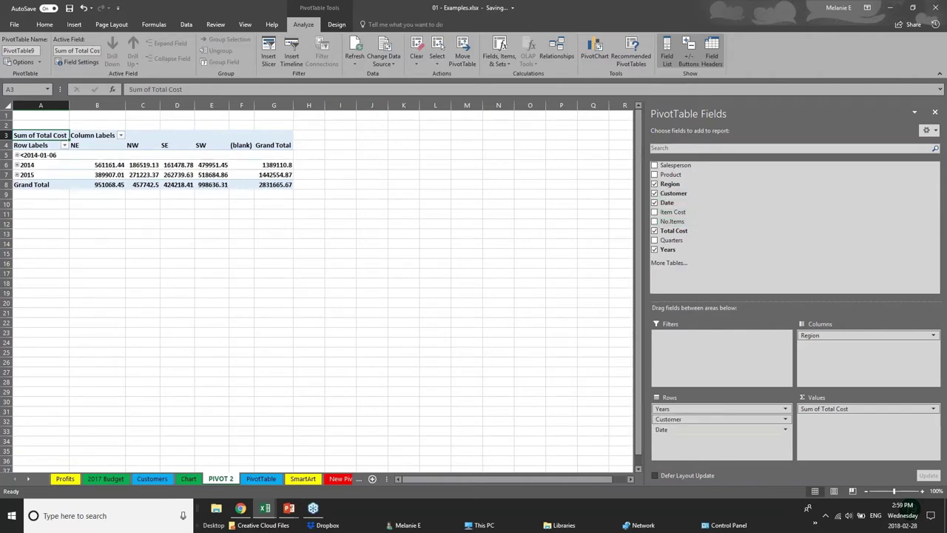
{"action": "left_click_drag", "start_coordinate": [710, 418], "coordinate": [850, 346]}
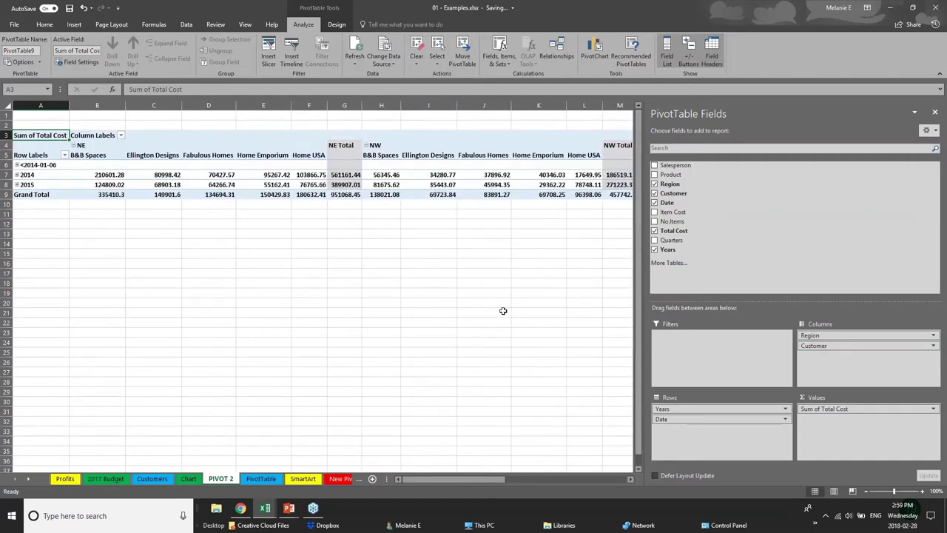
{"action": "left_click", "coordinate": [19, 165]}
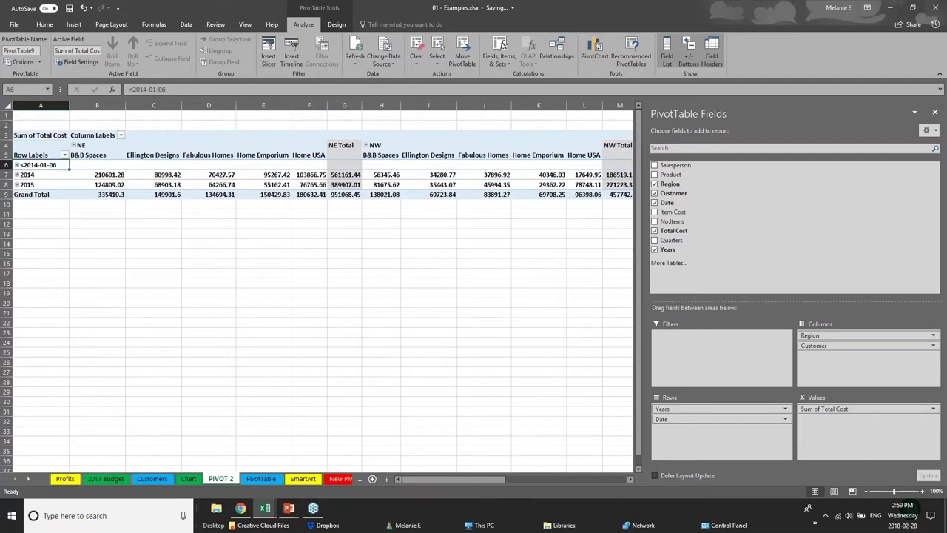
{"action": "left_click", "coordinate": [22, 175]}
{"action": "left_click", "coordinate": [16, 175]}
{"action": "left_click", "coordinate": [16, 175]}
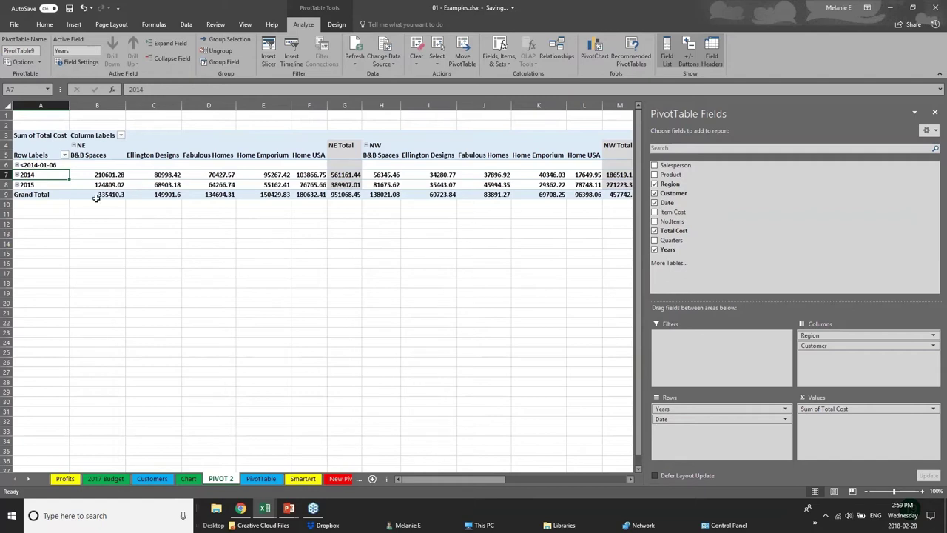
{"action": "left_click", "coordinate": [16, 184]}
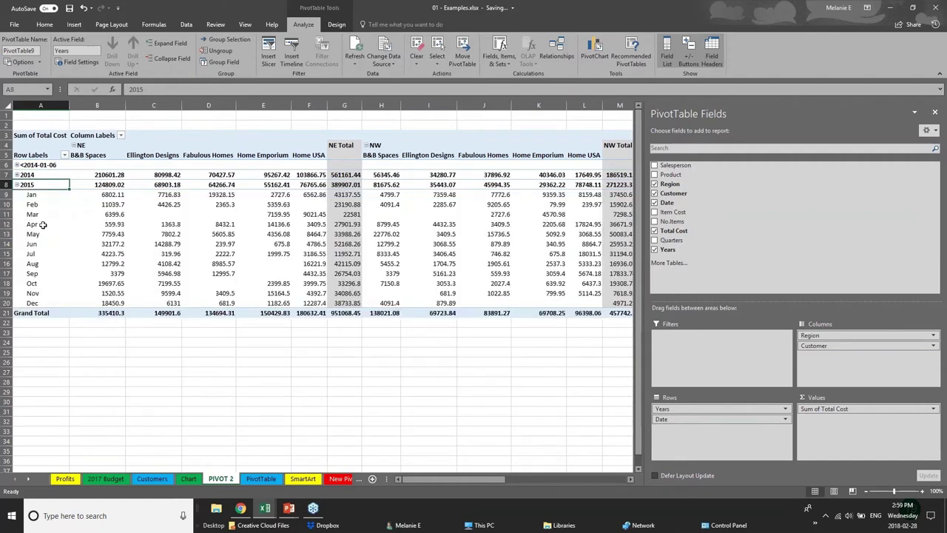
{"action": "left_click", "coordinate": [17, 184]}
Step: Remove the Customer and Date fields from the pivot
{"action": "left_click", "coordinate": [381, 244]}
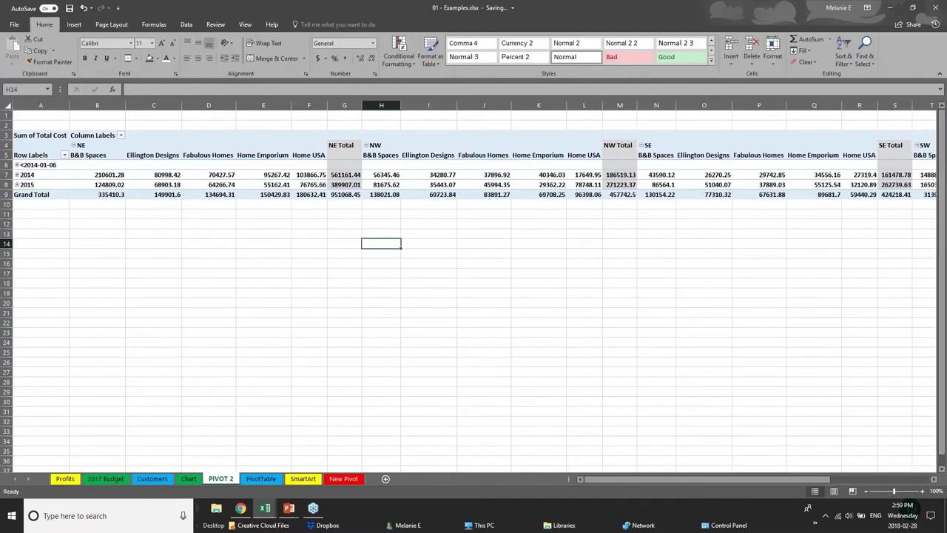
{"action": "left_click", "coordinate": [929, 163]}
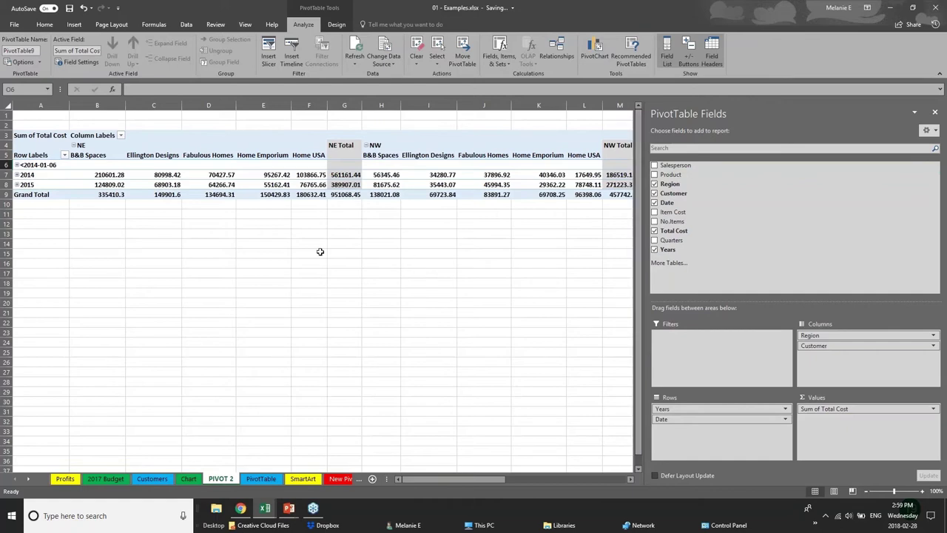
{"action": "left_click", "coordinate": [46, 234]}
{"action": "left_click", "coordinate": [335, 184]}
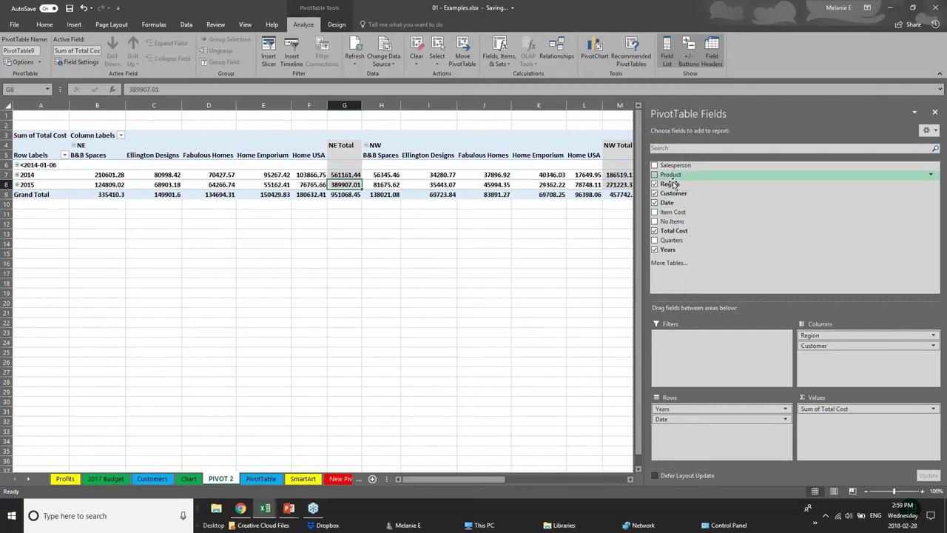
{"action": "left_click", "coordinate": [653, 193]}
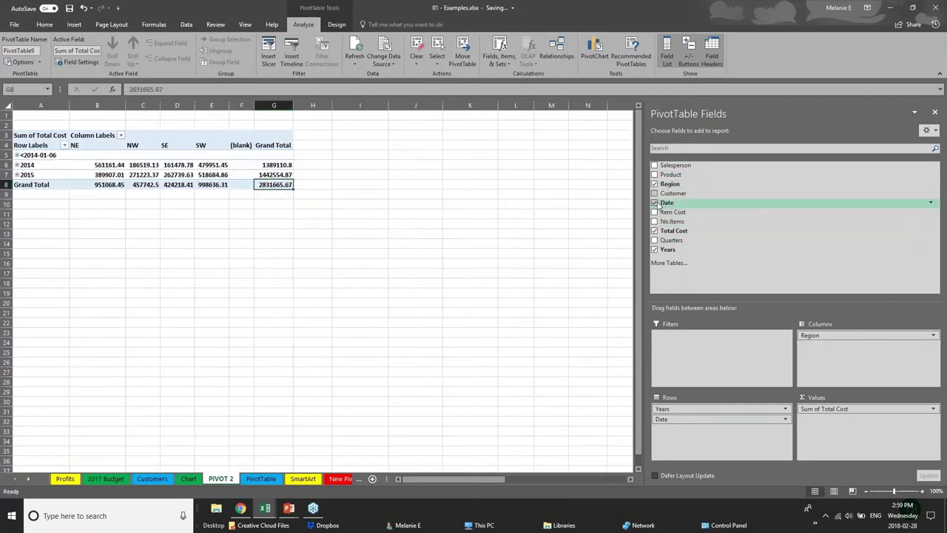
{"action": "left_click", "coordinate": [654, 203]}
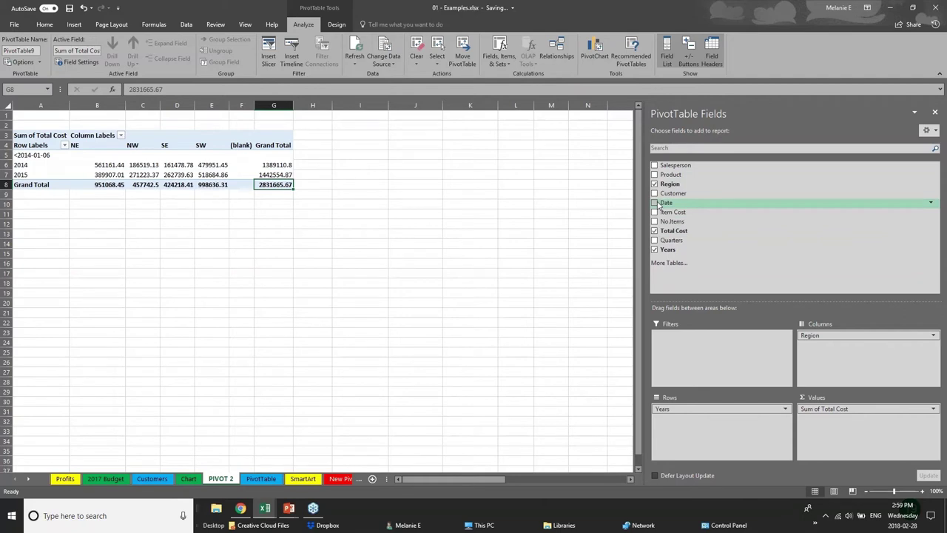
{"action": "left_click", "coordinate": [59, 211]}
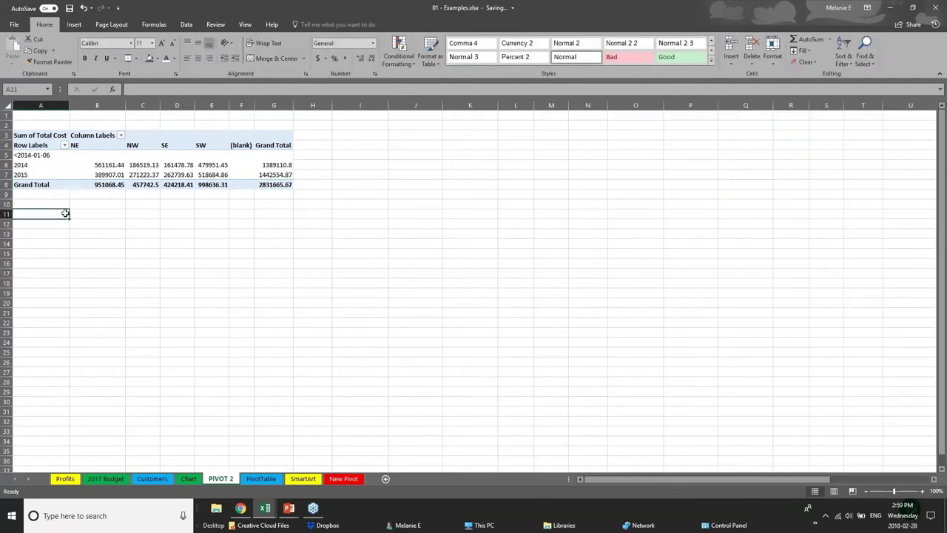
{"action": "left_click", "coordinate": [151, 182]}
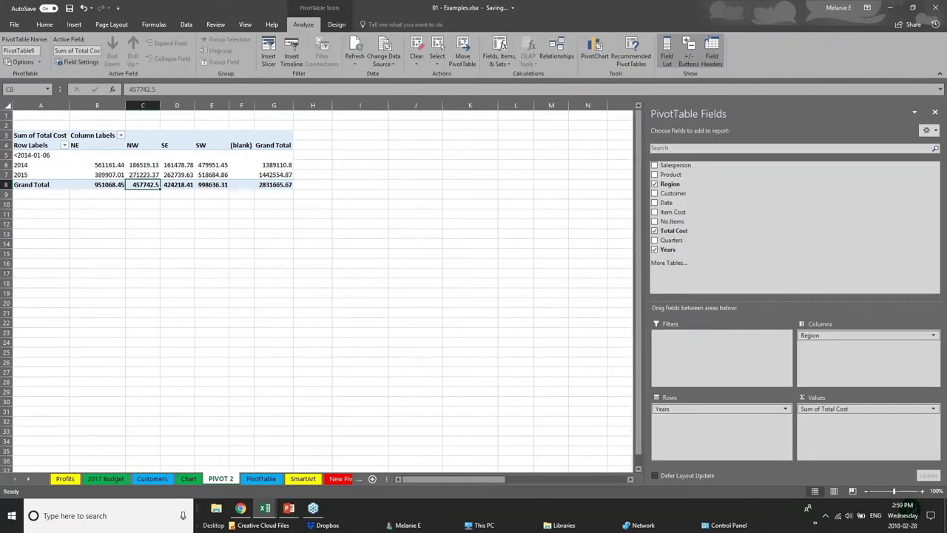
Step: Insert a Clustered Column PivotChart from PivotTable9
{"action": "mouse_move", "coordinate": [142, 164]}
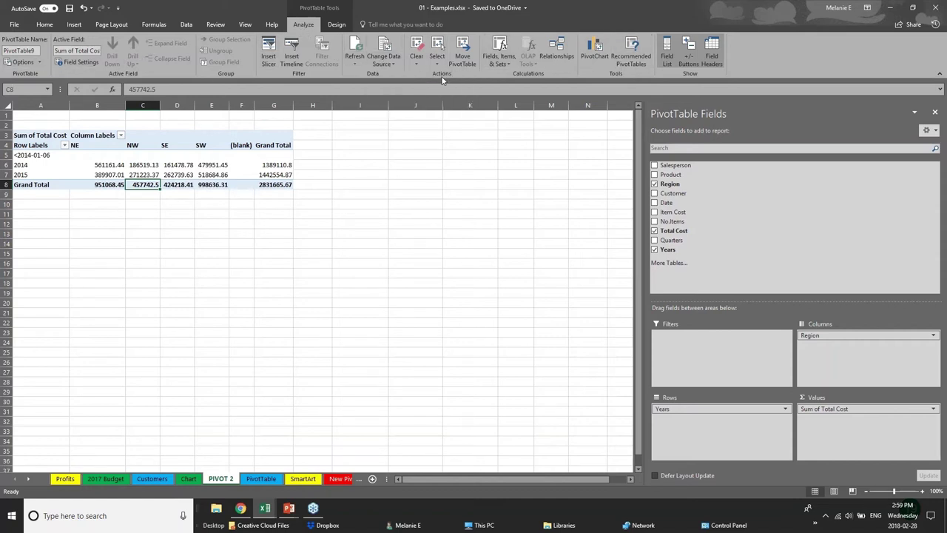
{"action": "left_click", "coordinate": [599, 53]}
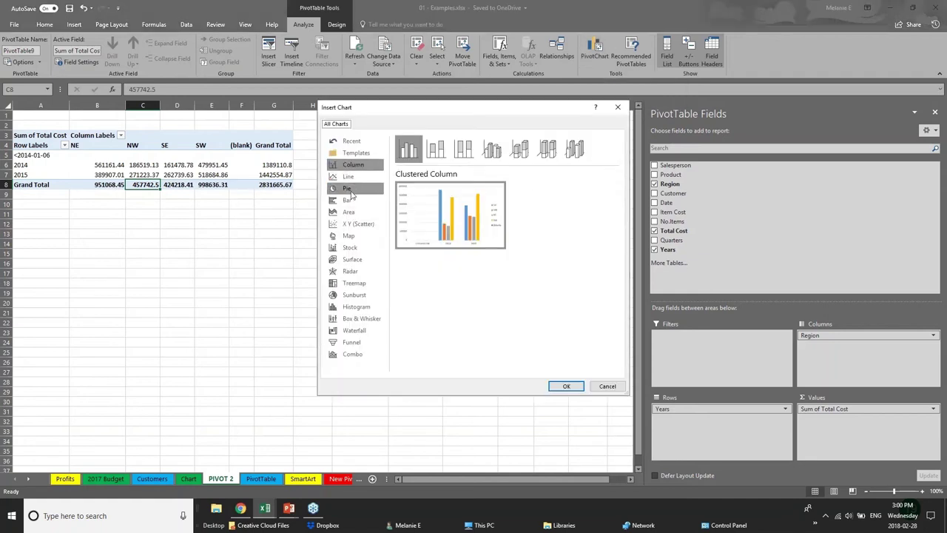
{"action": "left_click", "coordinate": [571, 387]}
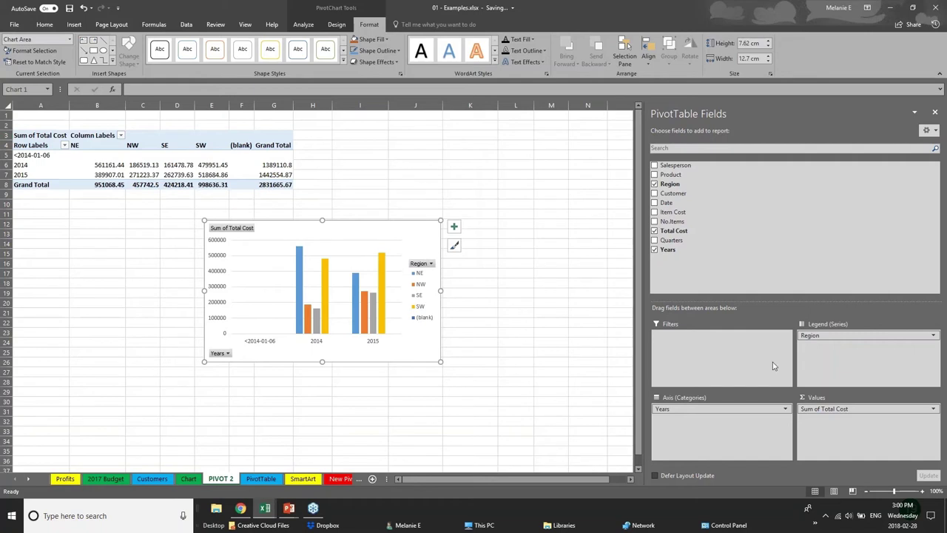
Step: Add Product and Customer, make Customer the legend series and Region an axis field, repositioning the chart
{"action": "left_click_drag", "start_coordinate": [397, 238], "coordinate": [533, 165]}
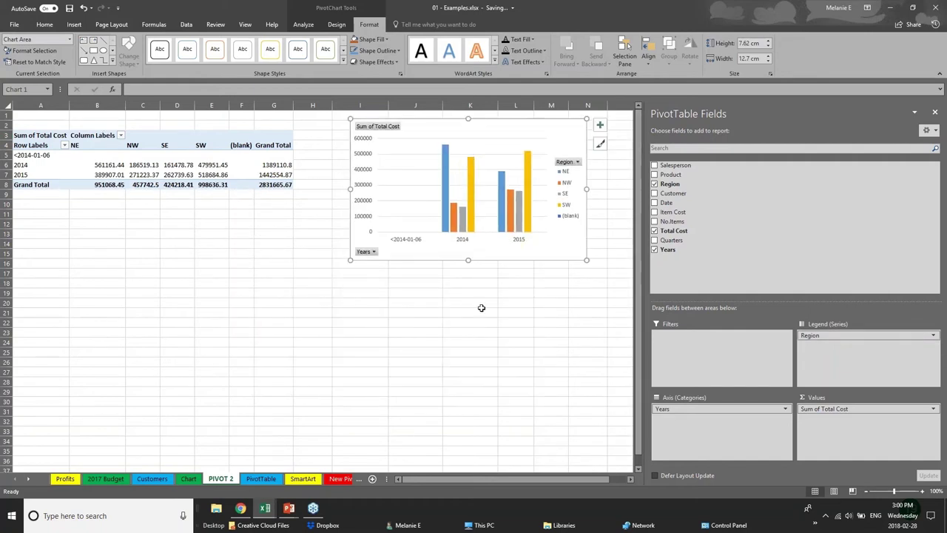
{"action": "left_click", "coordinate": [730, 409]}
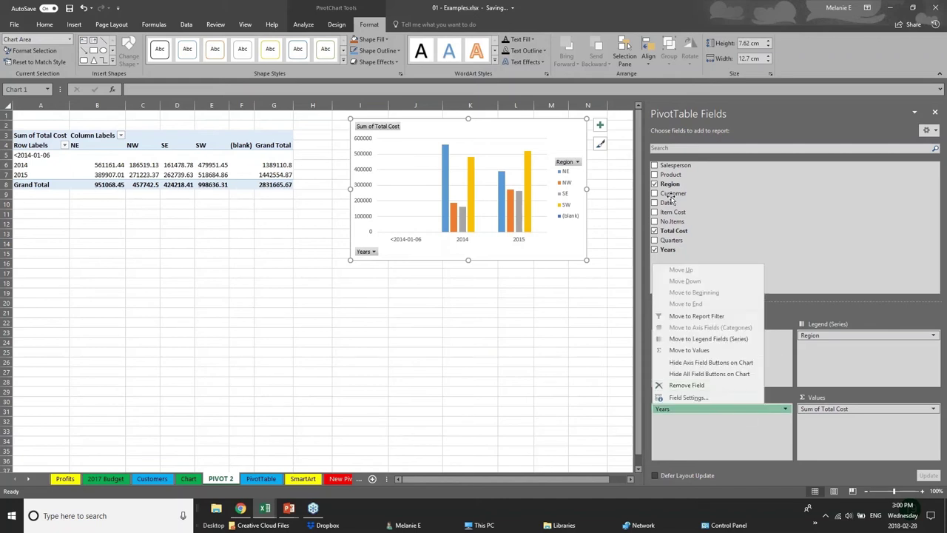
{"action": "left_click", "coordinate": [656, 175]}
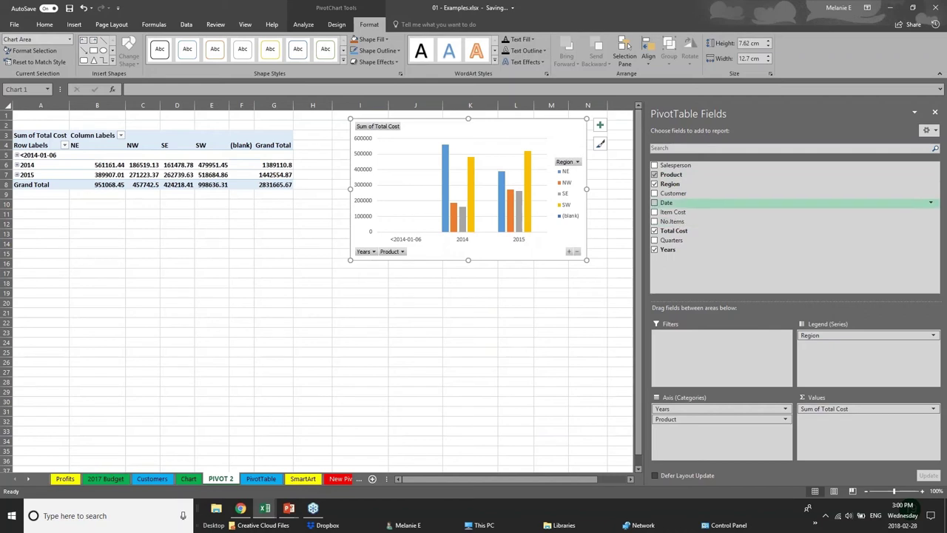
{"action": "left_click", "coordinate": [654, 194]}
{"action": "left_click", "coordinate": [434, 252]}
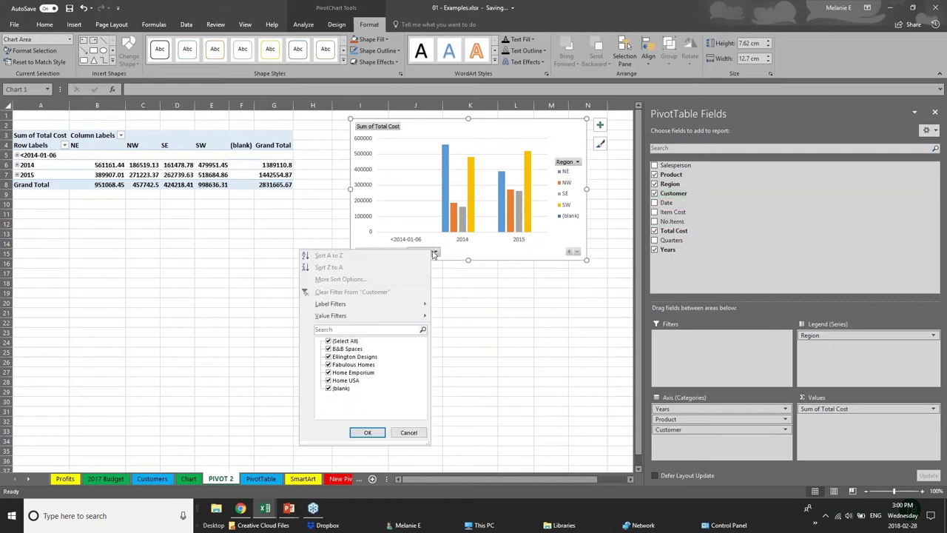
{"action": "left_click", "coordinate": [435, 252]}
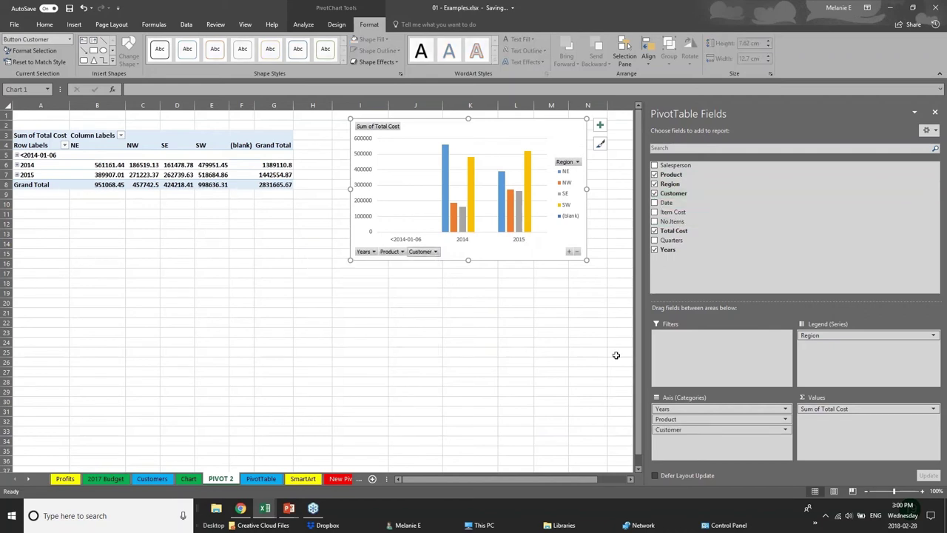
{"action": "left_click_drag", "start_coordinate": [716, 432], "coordinate": [835, 346]}
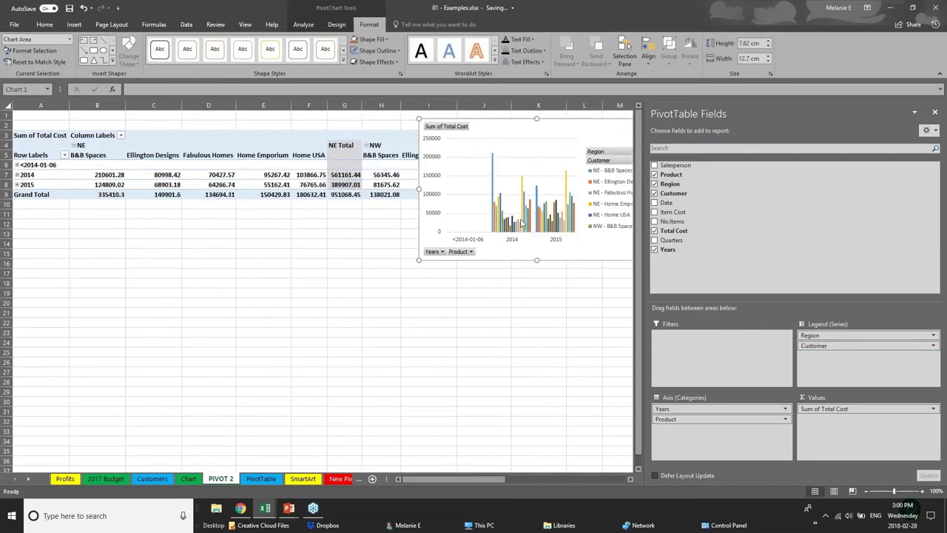
{"action": "left_click_drag", "start_coordinate": [573, 250], "coordinate": [433, 411]}
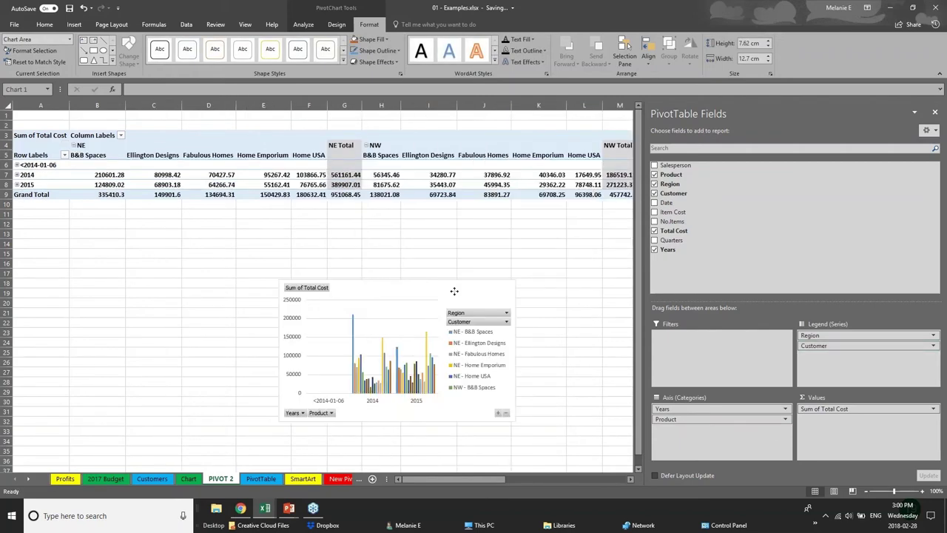
{"action": "left_click_drag", "start_coordinate": [813, 335], "coordinate": [827, 349]}
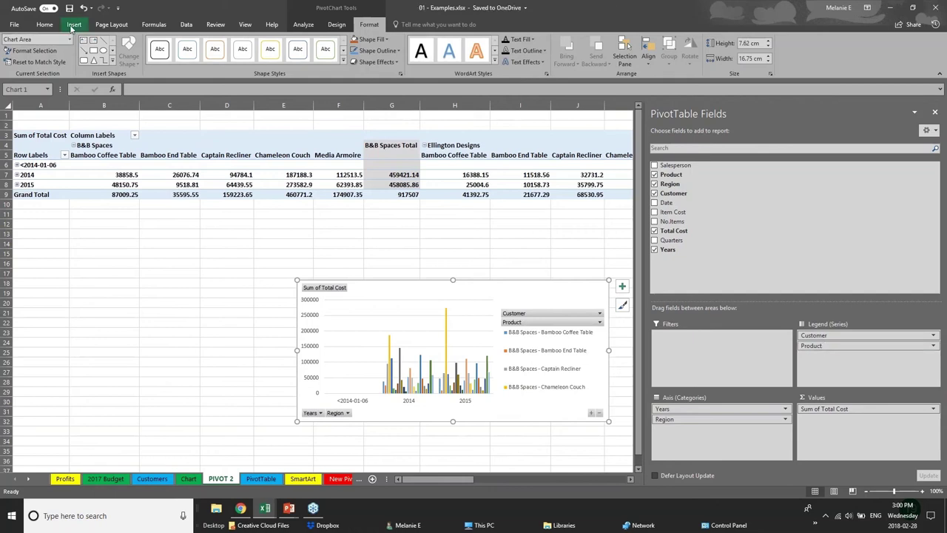
Step: Return to the PowerPoint slide show and advance to the Thank you slide
{"action": "left_click", "coordinate": [74, 25]}
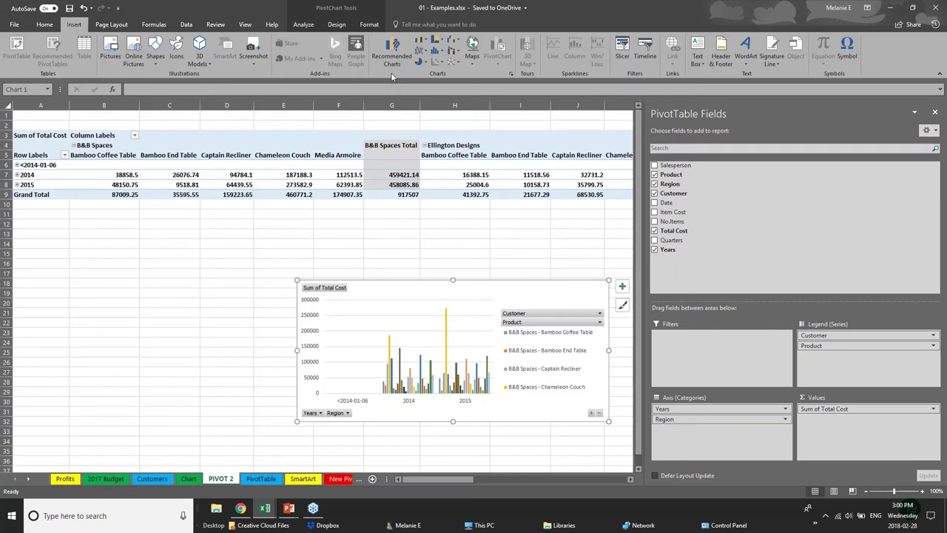
{"action": "left_click", "coordinate": [272, 300]}
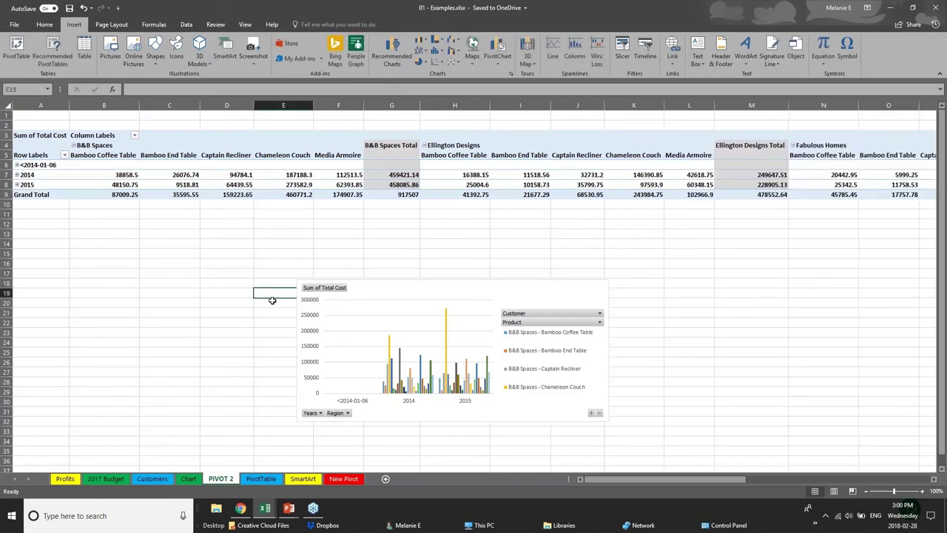
{"action": "mouse_move", "coordinate": [290, 508]}
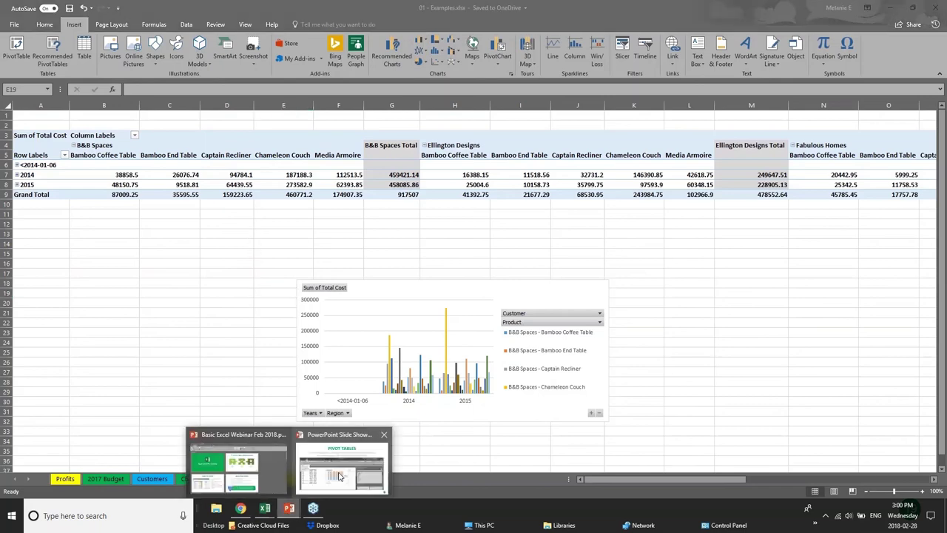
{"action": "left_click", "coordinate": [339, 475]}
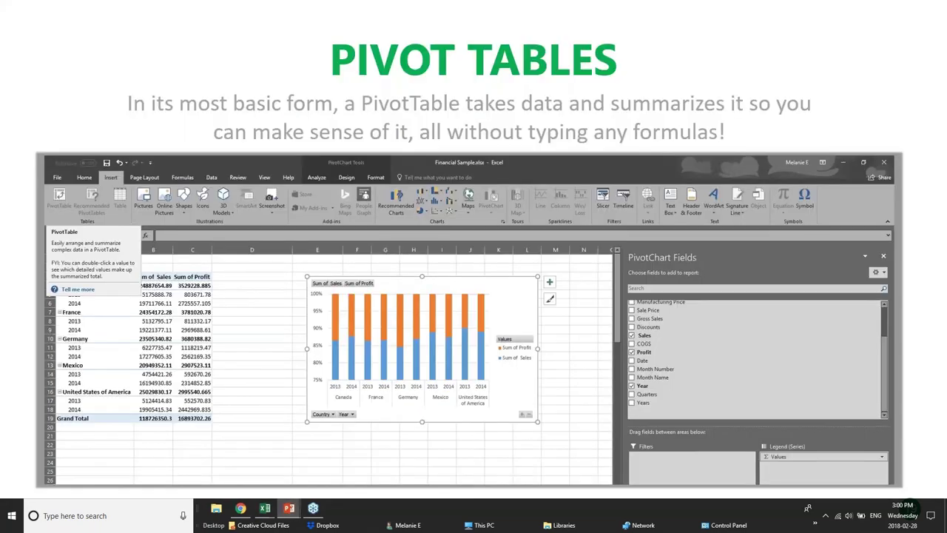
{"action": "key", "text": "Right"}
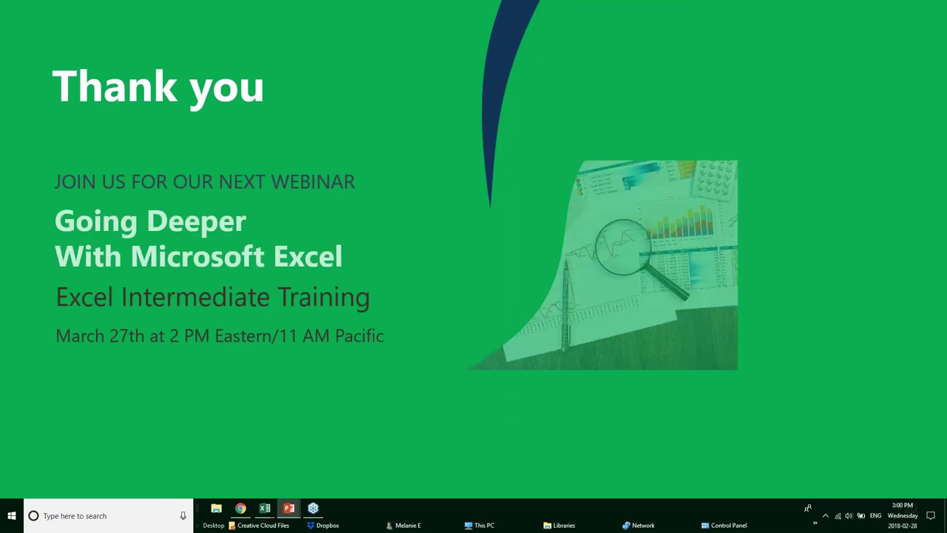